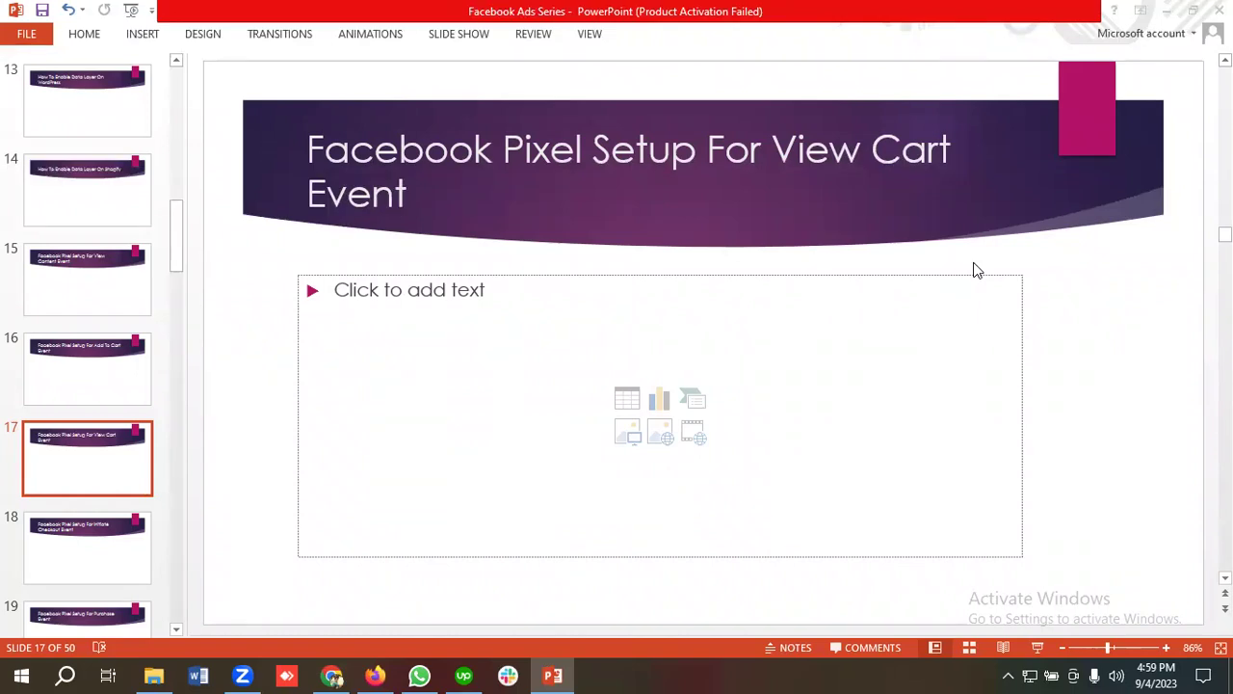
Switch from the PowerPoint View Cart Event slide to the Tag Manager Tags list in Firefox.
{"action": "left_click", "coordinate": [374, 675]}
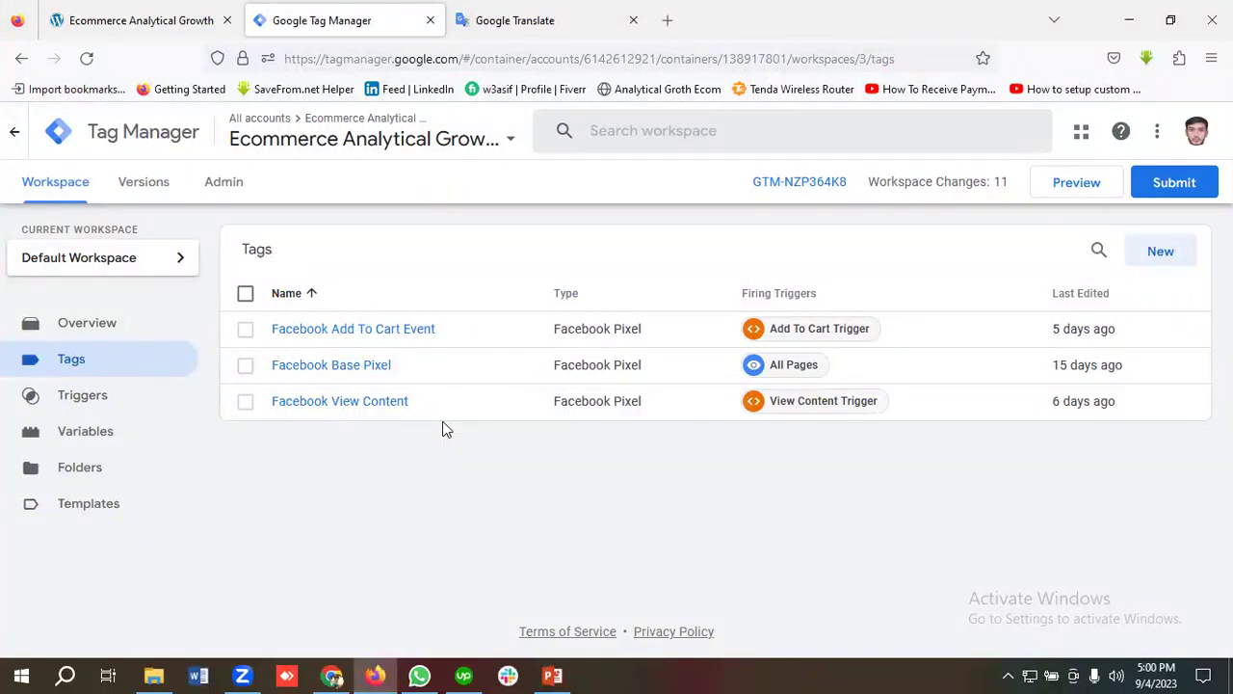
Look over the DNK store homepage, then start Tag Manager Preview mode for the workspace.
{"action": "left_click", "coordinate": [177, 19]}
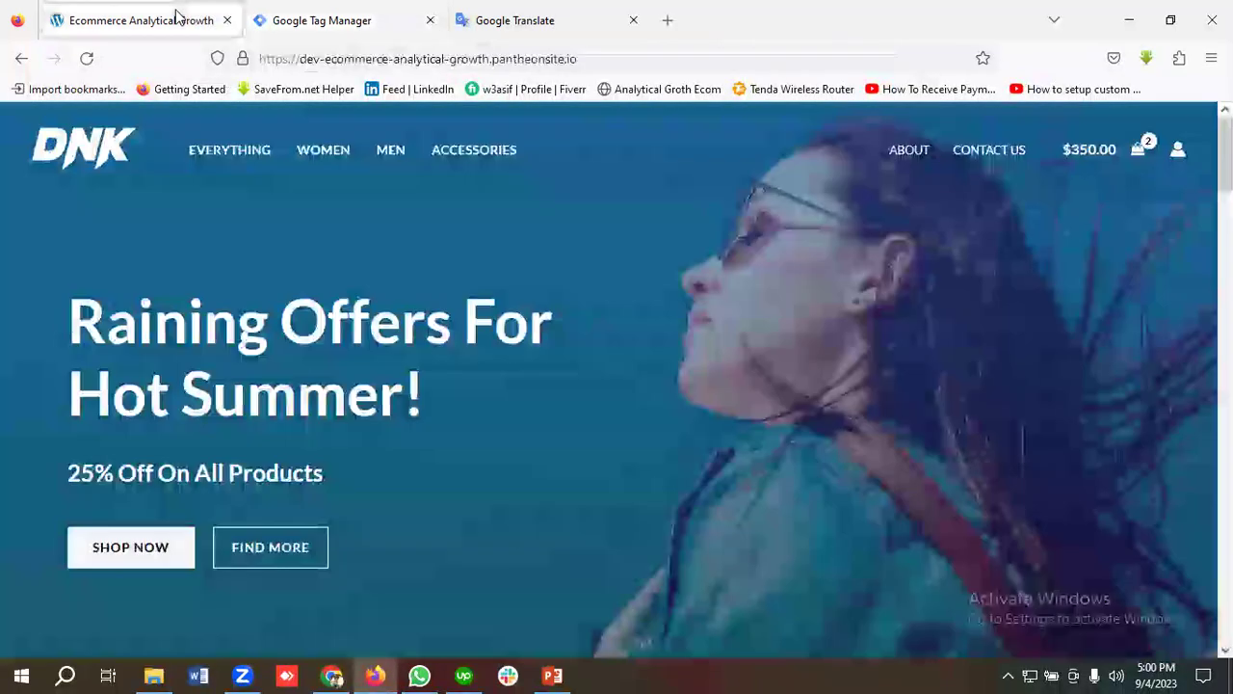
{"action": "scroll", "coordinate": [510, 324], "scroll_direction": "down", "scroll_amount": 10}
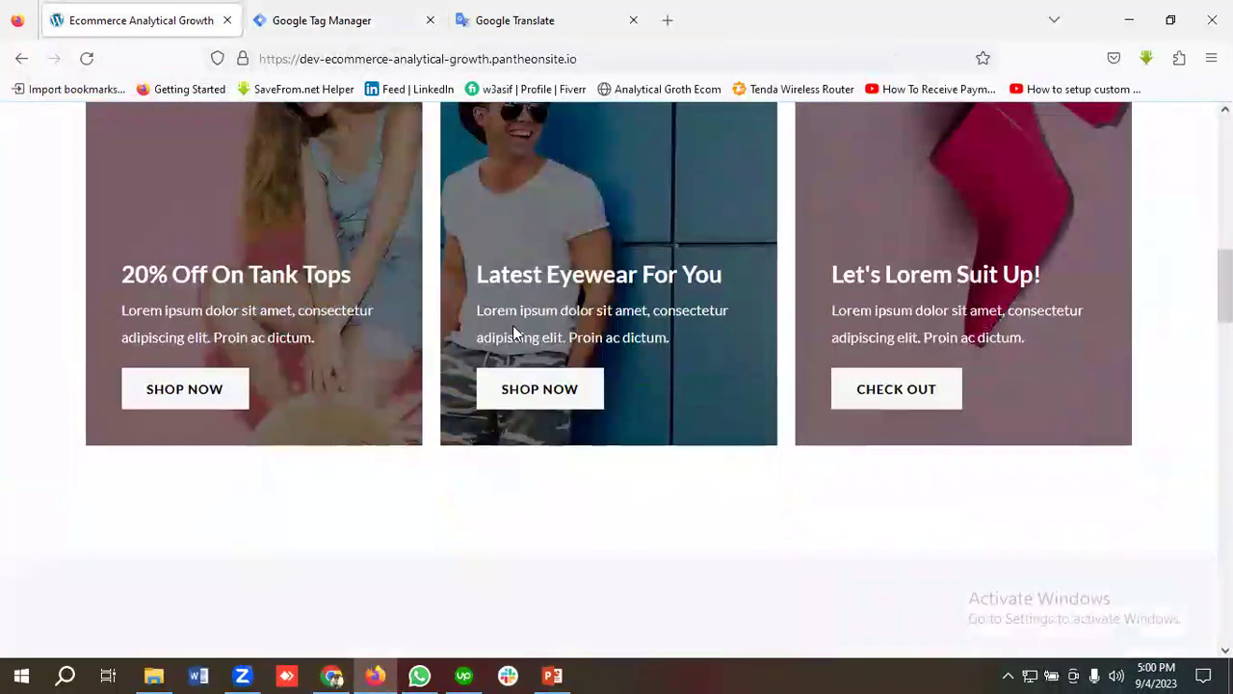
{"action": "scroll", "coordinate": [513, 333], "scroll_direction": "down", "scroll_amount": 10}
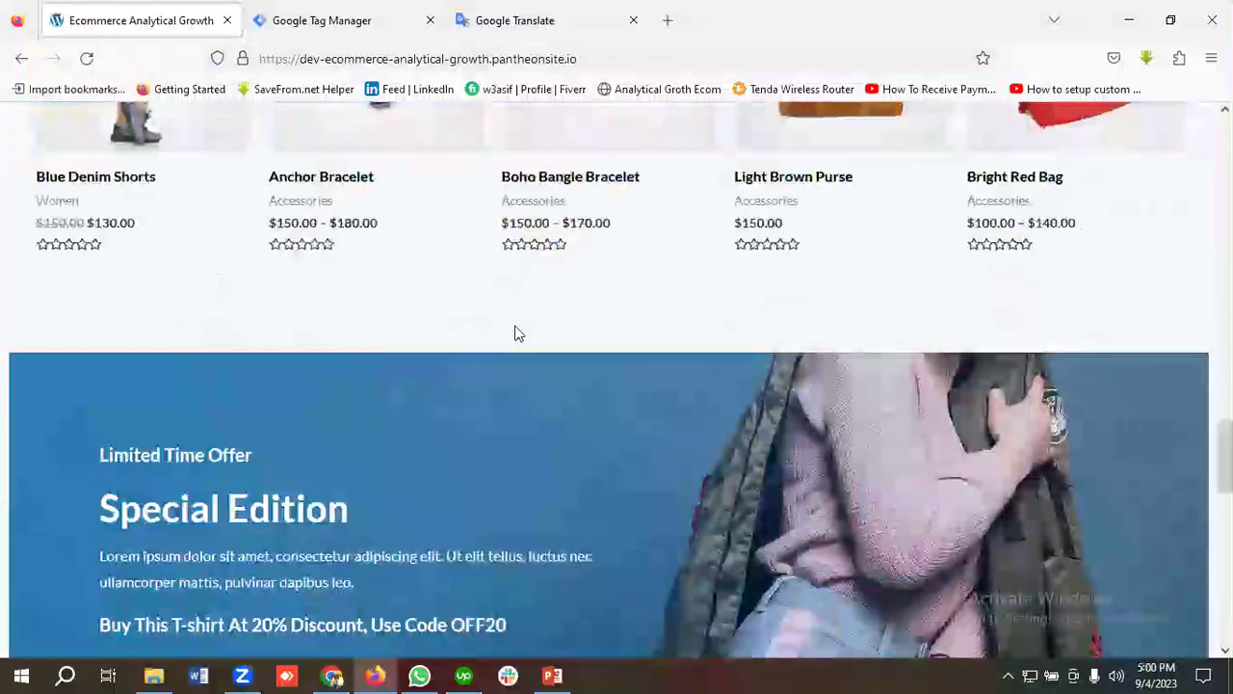
{"action": "scroll", "coordinate": [514, 333], "scroll_direction": "up", "scroll_amount": 10}
{"action": "scroll", "coordinate": [516, 334], "scroll_direction": "down", "scroll_amount": 5}
{"action": "scroll", "coordinate": [516, 334], "scroll_direction": "up", "scroll_amount": 10}
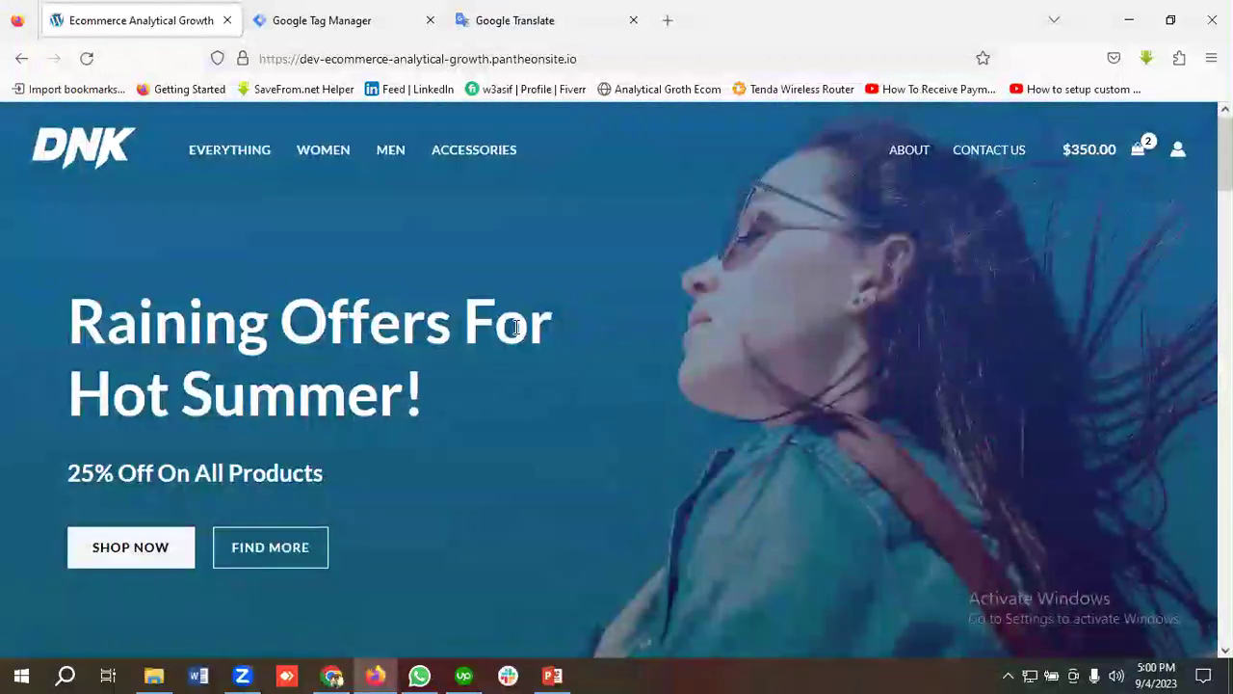
{"action": "left_click", "coordinate": [349, 20]}
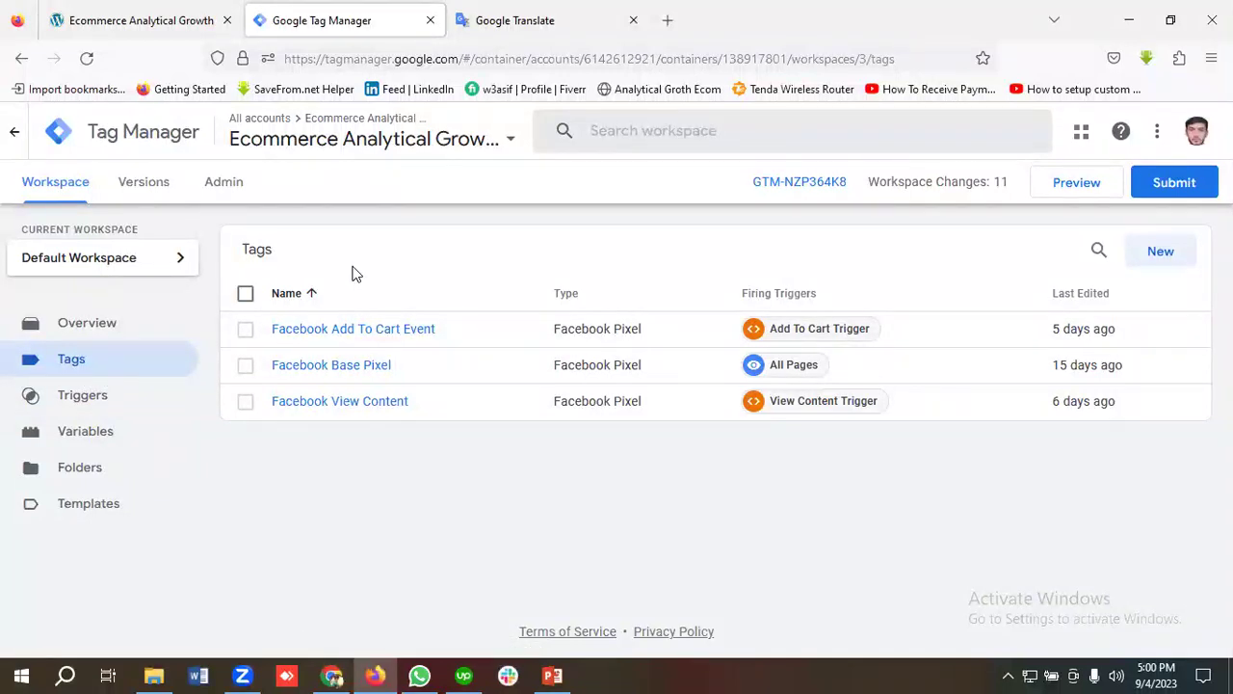
{"action": "left_click", "coordinate": [1148, 185]}
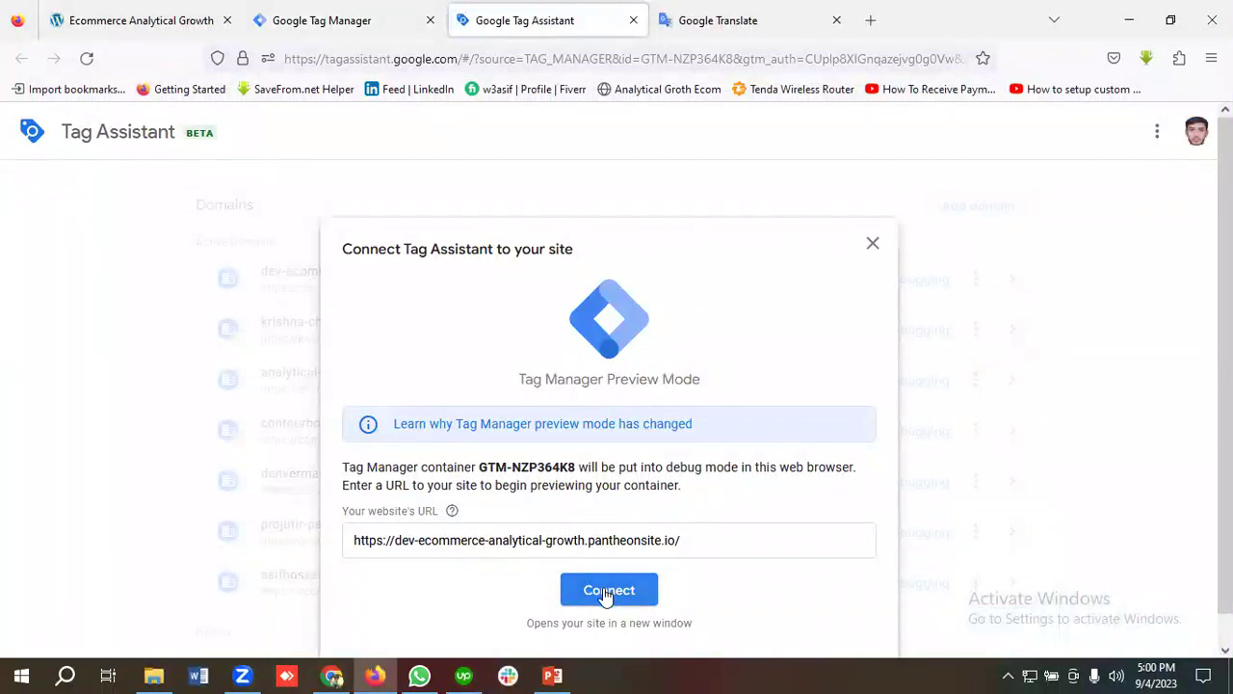
Connect Tag Assistant to the store site in debug mode and browse to DNK Blue Shoes.
{"action": "left_click", "coordinate": [605, 589]}
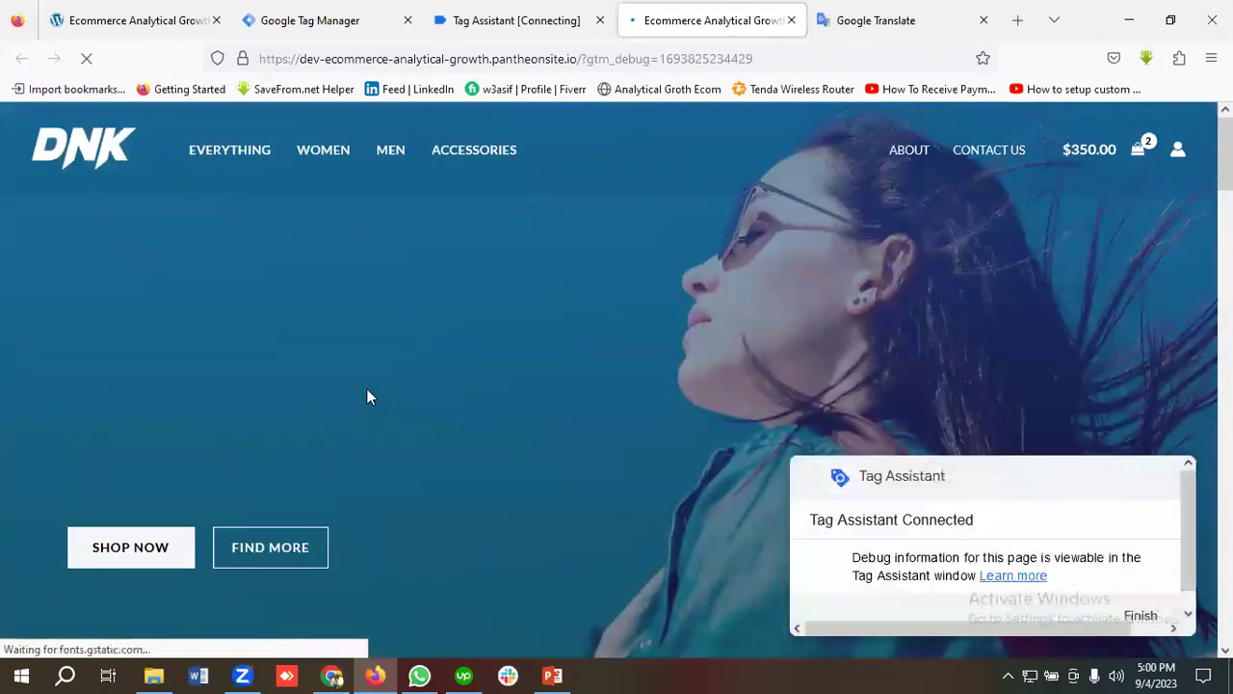
{"action": "scroll", "coordinate": [448, 366], "scroll_direction": "down", "scroll_amount": 4}
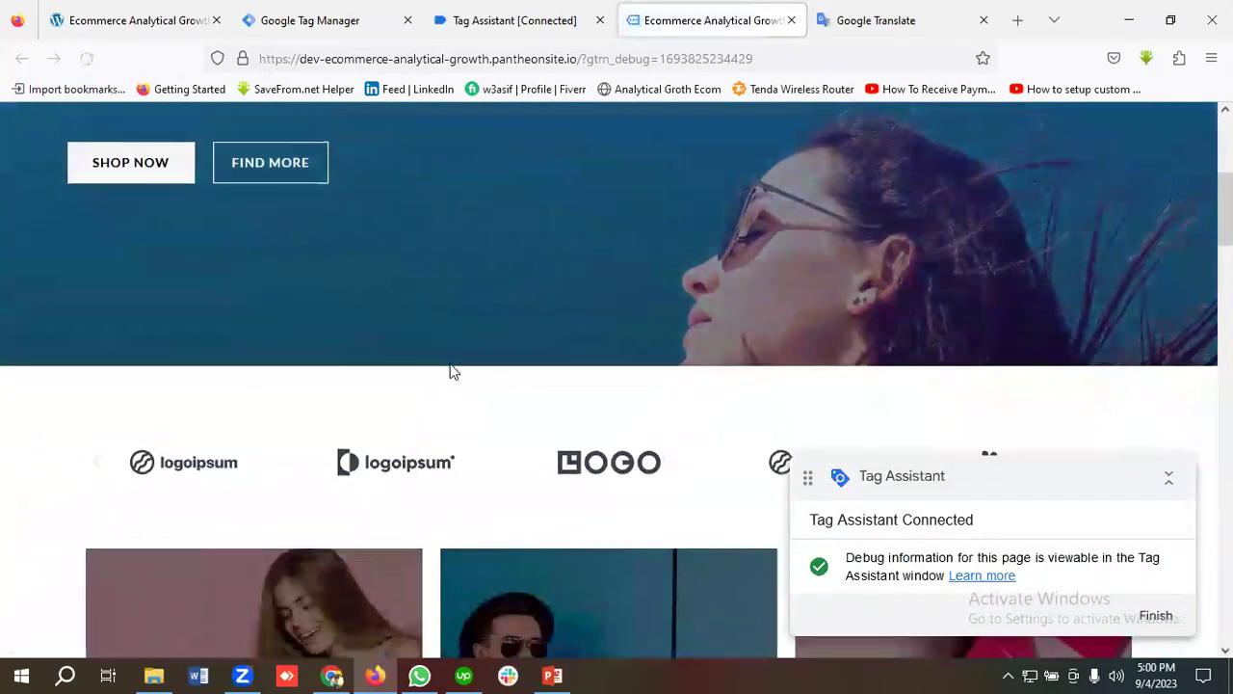
{"action": "scroll", "coordinate": [450, 371], "scroll_direction": "down", "scroll_amount": 10}
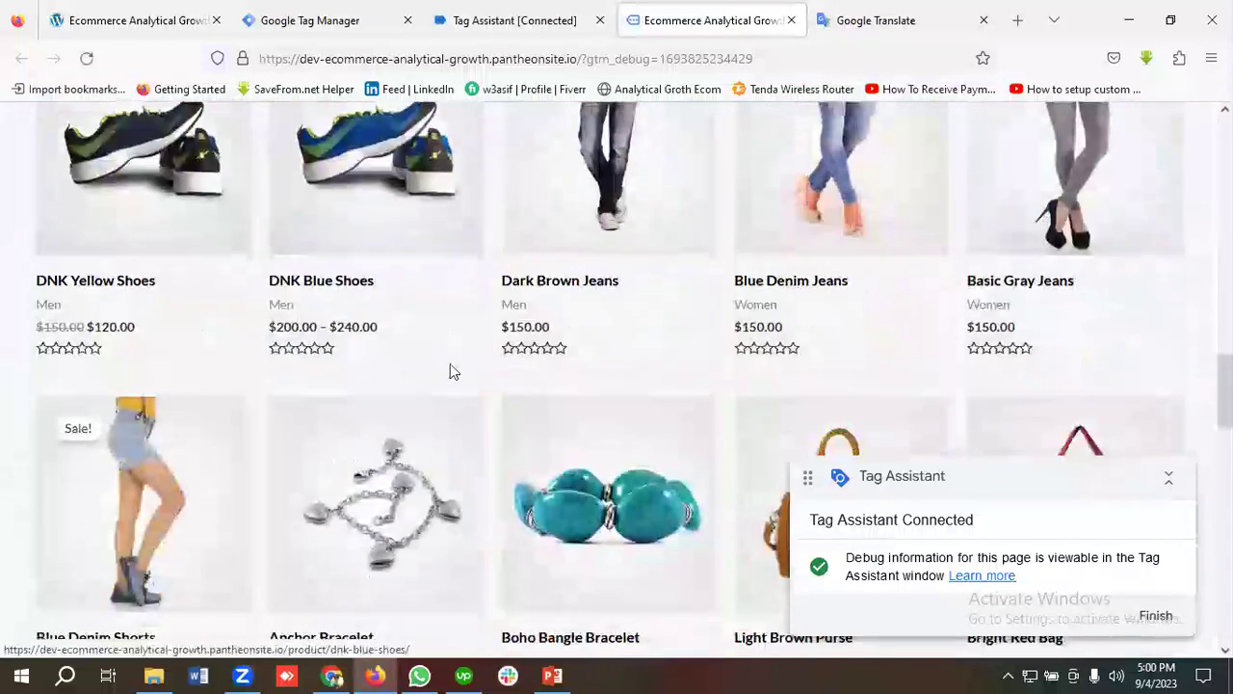
{"action": "scroll", "coordinate": [450, 371], "scroll_direction": "up", "scroll_amount": 5}
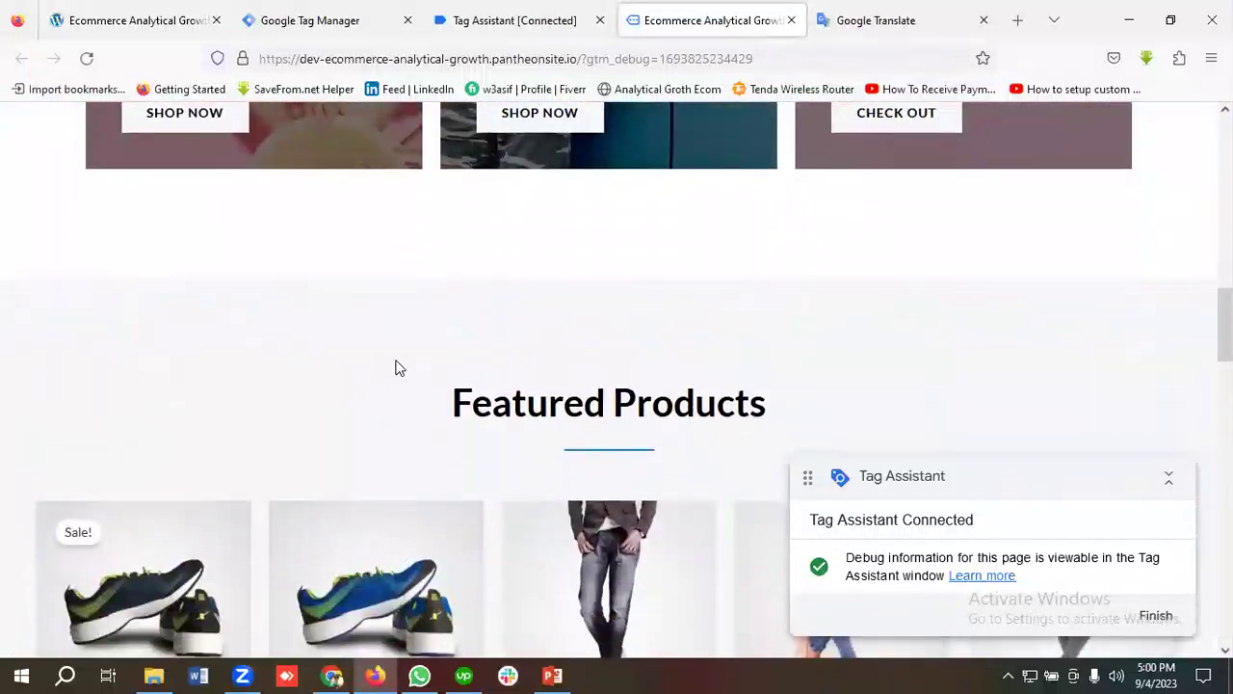
{"action": "scroll", "coordinate": [395, 368], "scroll_direction": "down", "scroll_amount": 2}
{"action": "scroll", "coordinate": [338, 223], "scroll_direction": "down", "scroll_amount": 1}
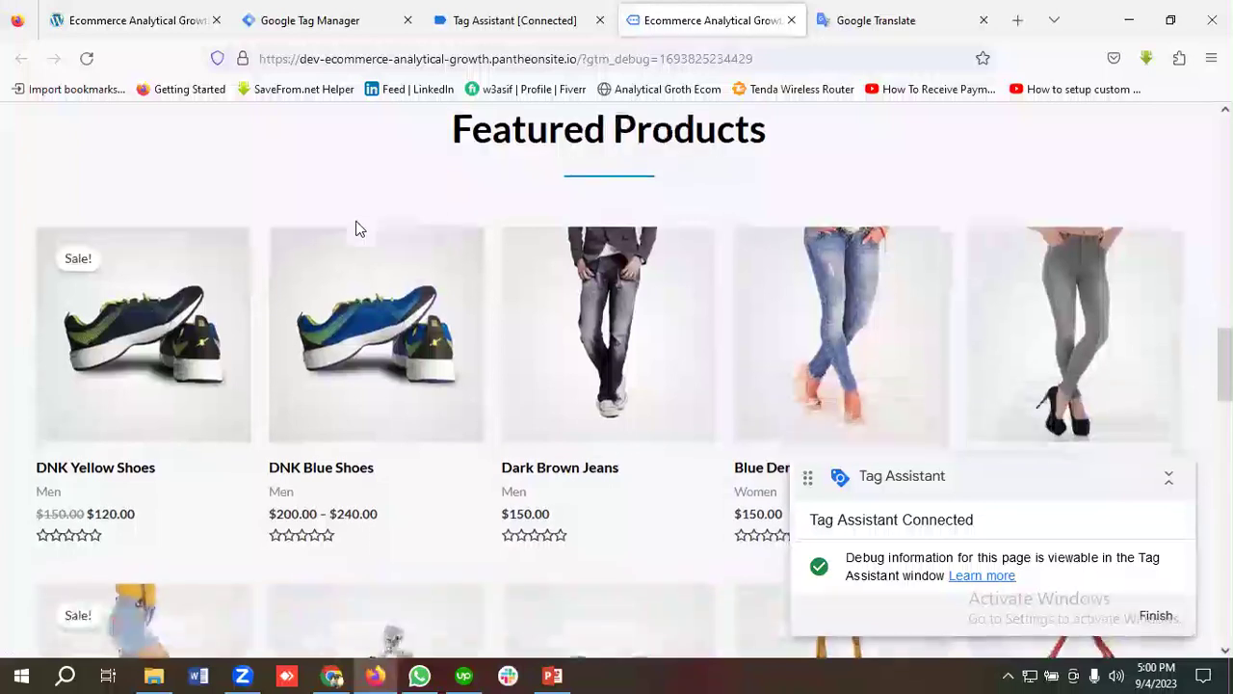
{"action": "scroll", "coordinate": [369, 464], "scroll_direction": "up", "scroll_amount": 1}
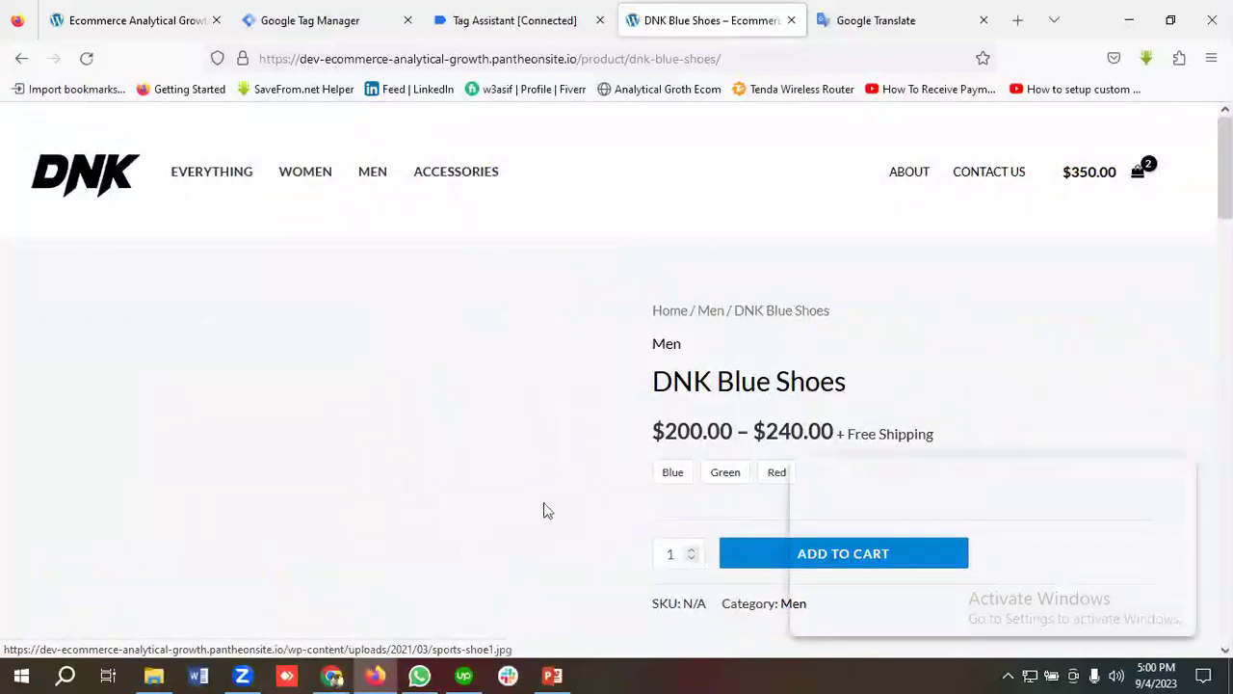
Add the Blue variant of DNK Blue Shoes to the cart, making it 3 items, $550.00.
{"action": "scroll", "coordinate": [511, 414], "scroll_direction": "down", "scroll_amount": 1}
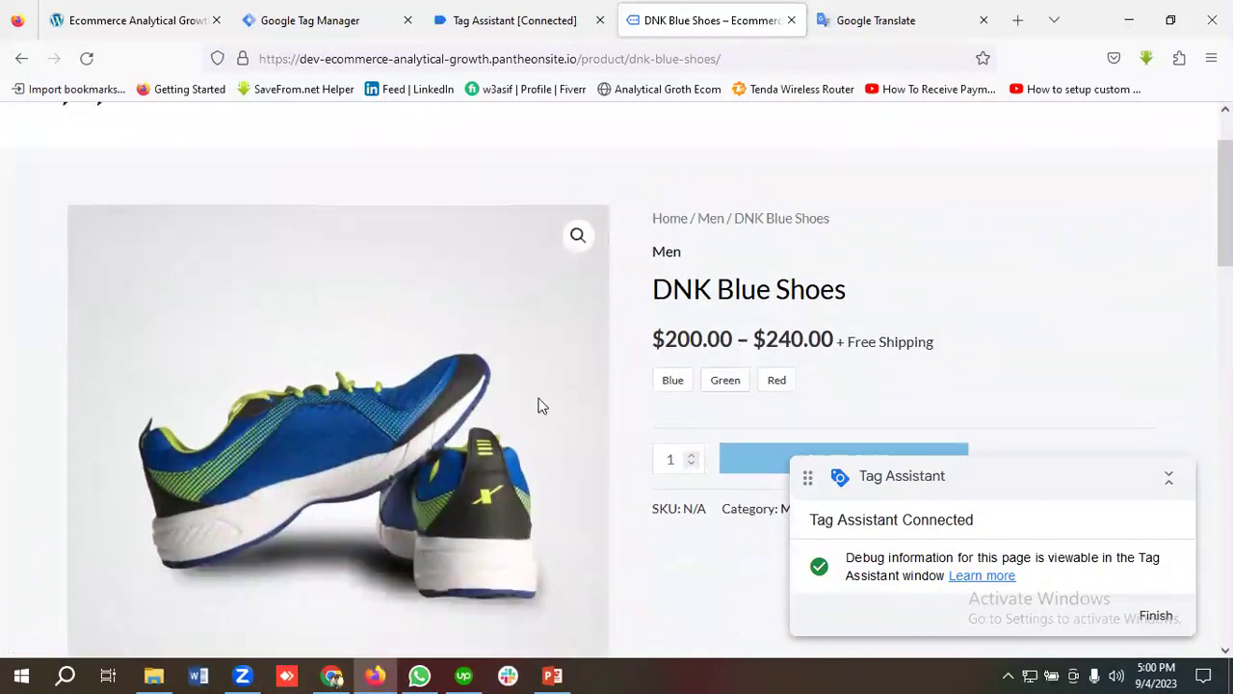
{"action": "scroll", "coordinate": [579, 424], "scroll_direction": "up", "scroll_amount": 1}
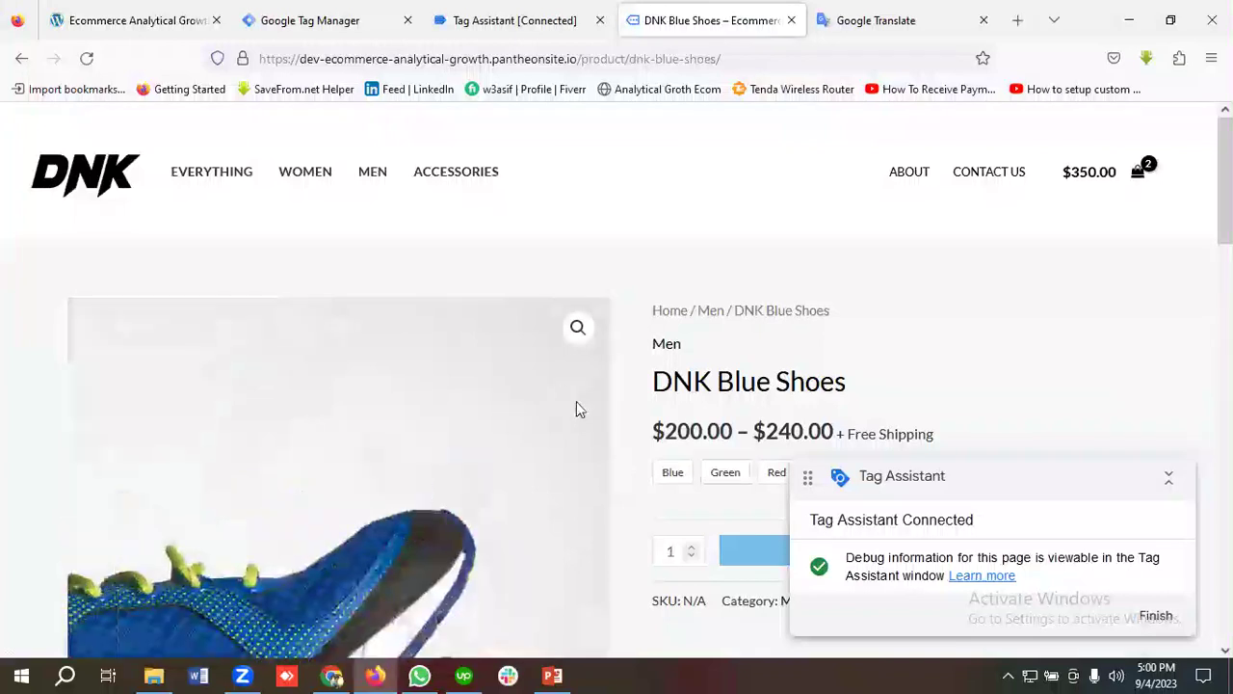
{"action": "scroll", "coordinate": [684, 359], "scroll_direction": "down", "scroll_amount": 1}
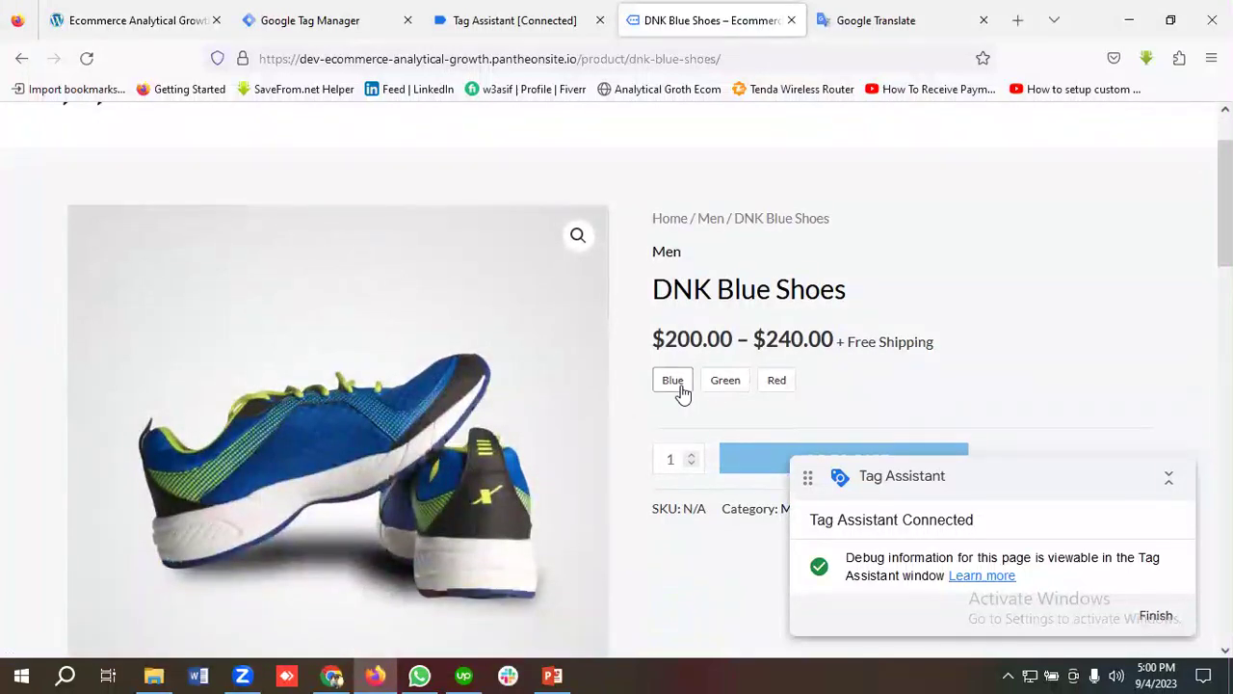
{"action": "left_click", "coordinate": [679, 390]}
{"action": "scroll", "coordinate": [808, 355], "scroll_direction": "down", "scroll_amount": 1}
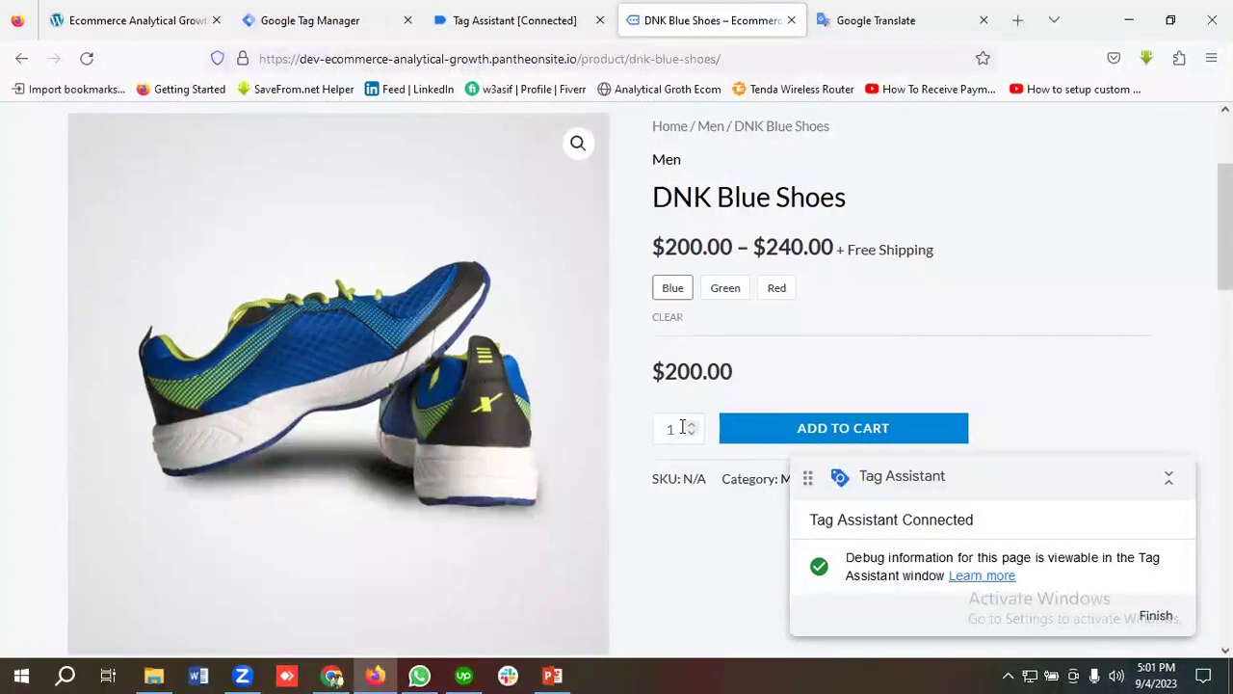
{"action": "scroll", "coordinate": [807, 356], "scroll_direction": "down", "scroll_amount": 2}
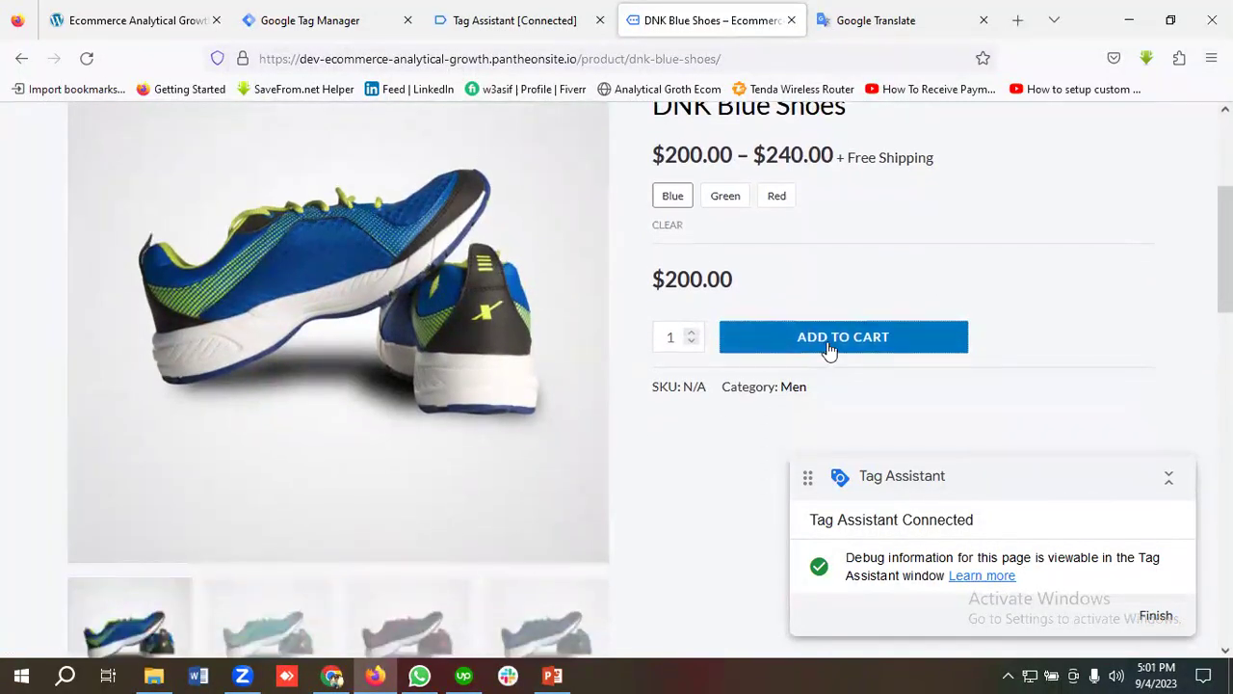
{"action": "left_click", "coordinate": [829, 349]}
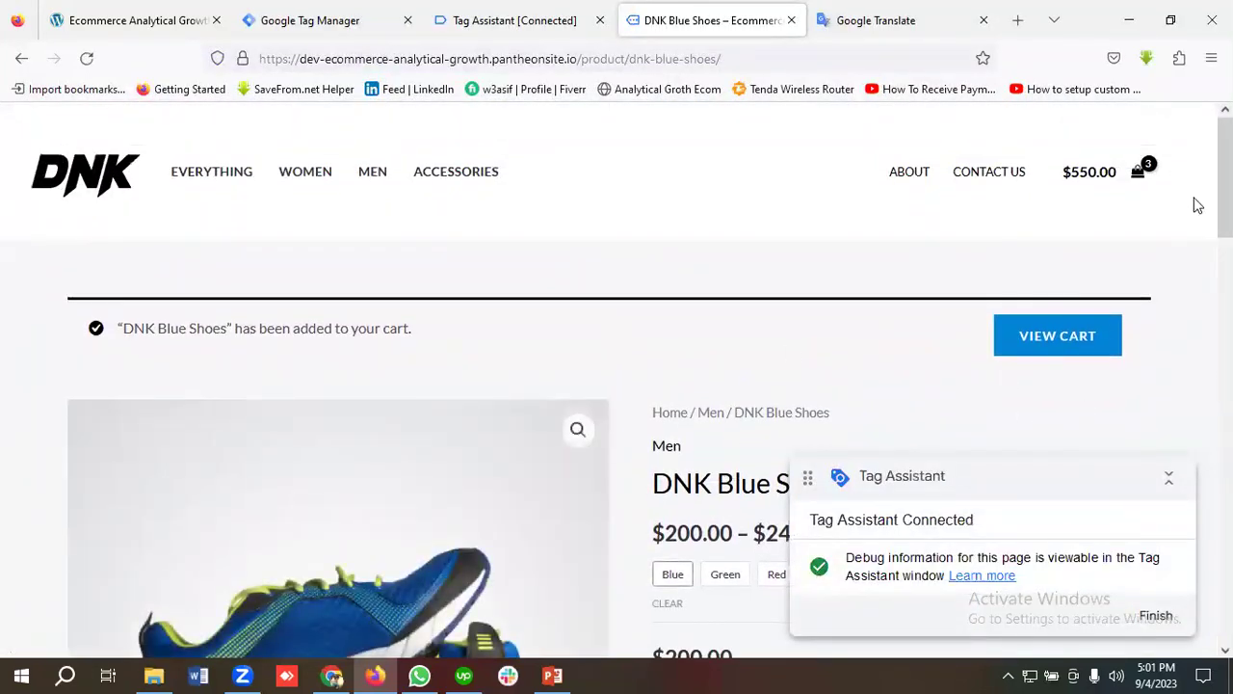
Return to the DNK store homepage via the logo.
{"action": "scroll", "coordinate": [806, 364], "scroll_direction": "down", "scroll_amount": 1}
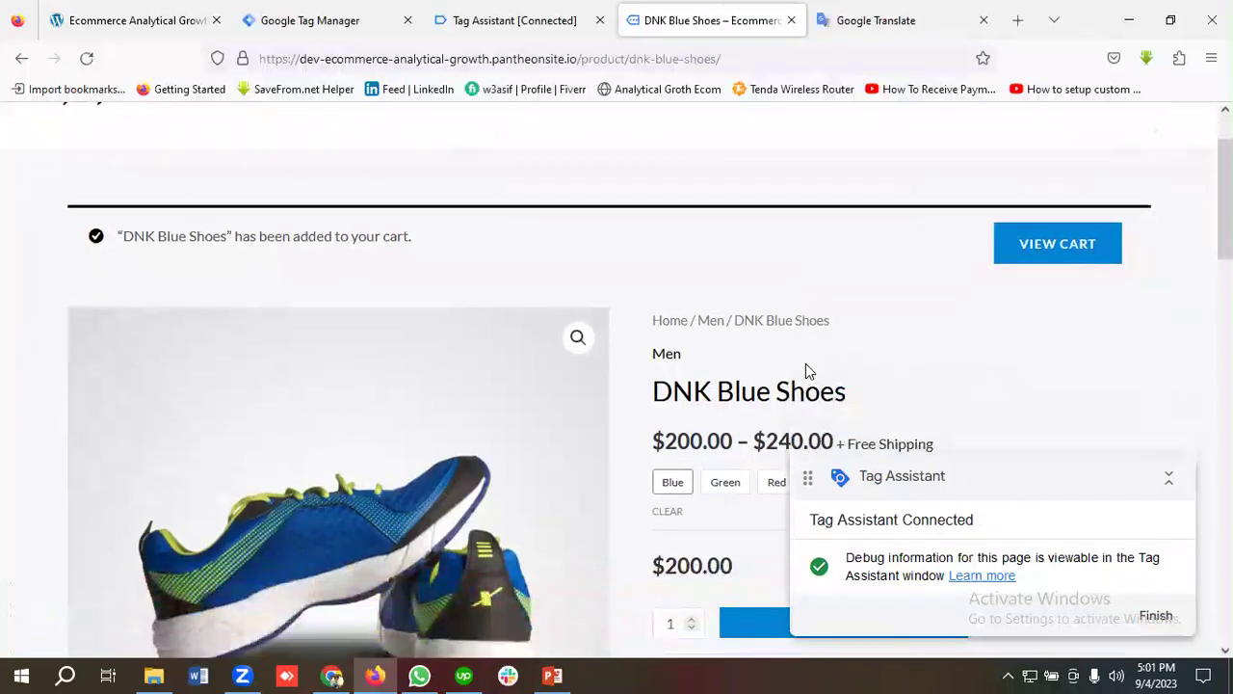
{"action": "scroll", "coordinate": [805, 363], "scroll_direction": "up", "scroll_amount": 1}
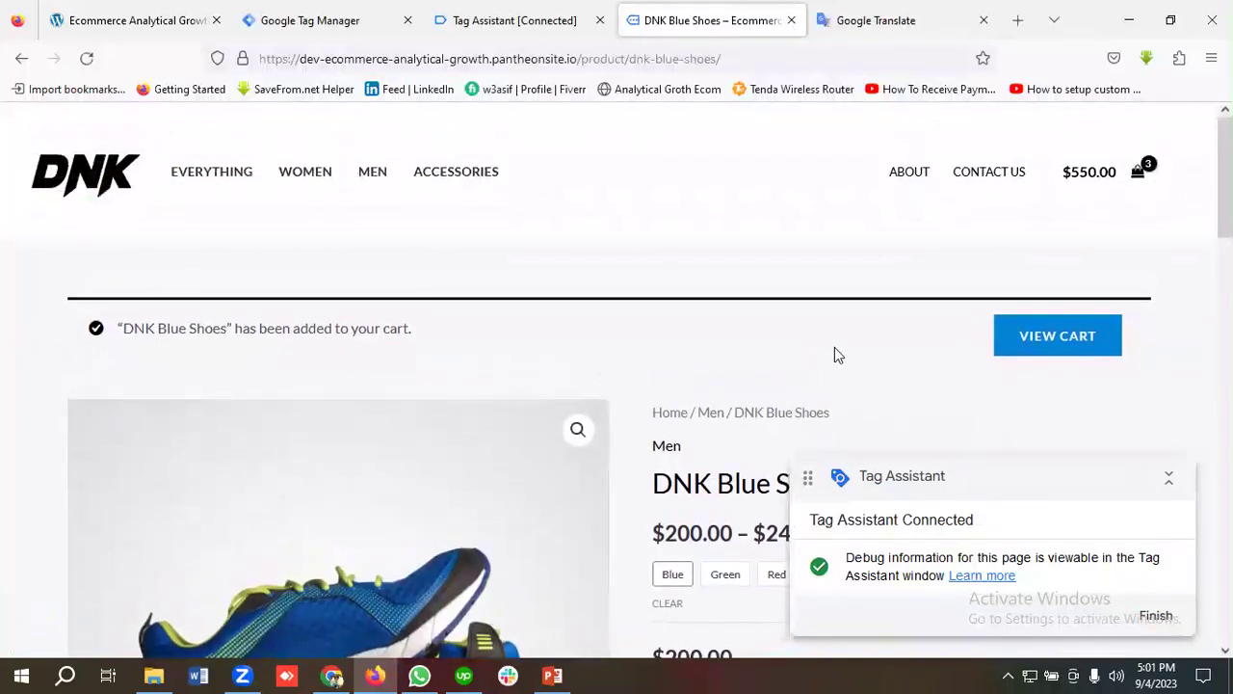
{"action": "left_click", "coordinate": [95, 169]}
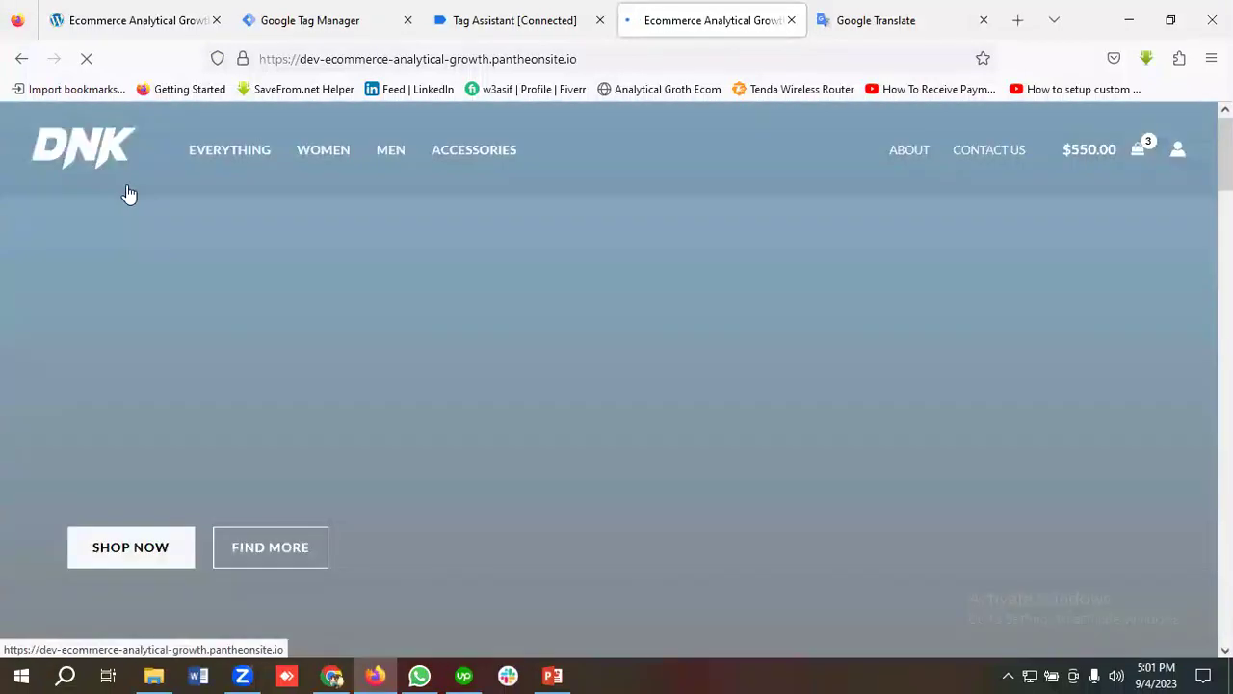
Add Blue Denim Shorts from Featured Products to the cart, reaching 4 items totalling $680.00.
{"action": "scroll", "coordinate": [427, 363], "scroll_direction": "down", "scroll_amount": 7}
{"action": "scroll", "coordinate": [334, 376], "scroll_direction": "down", "scroll_amount": 8}
{"action": "scroll", "coordinate": [419, 361], "scroll_direction": "up", "scroll_amount": 1}
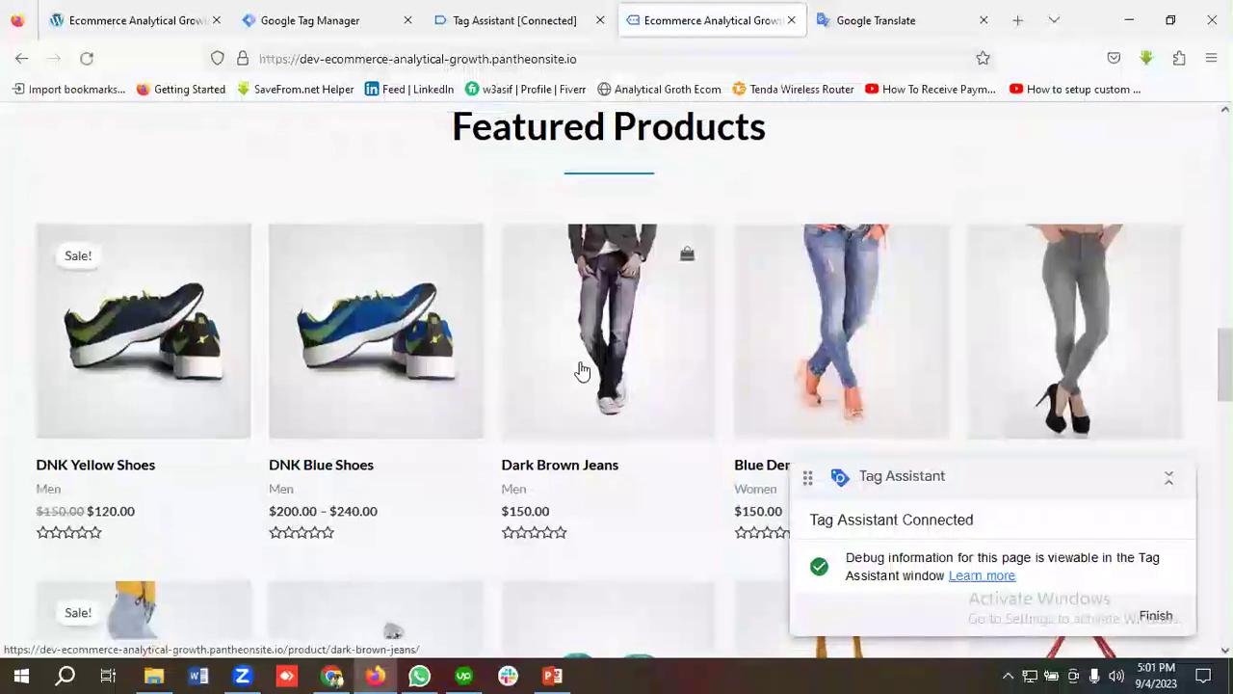
{"action": "scroll", "coordinate": [132, 353], "scroll_direction": "down", "scroll_amount": 4}
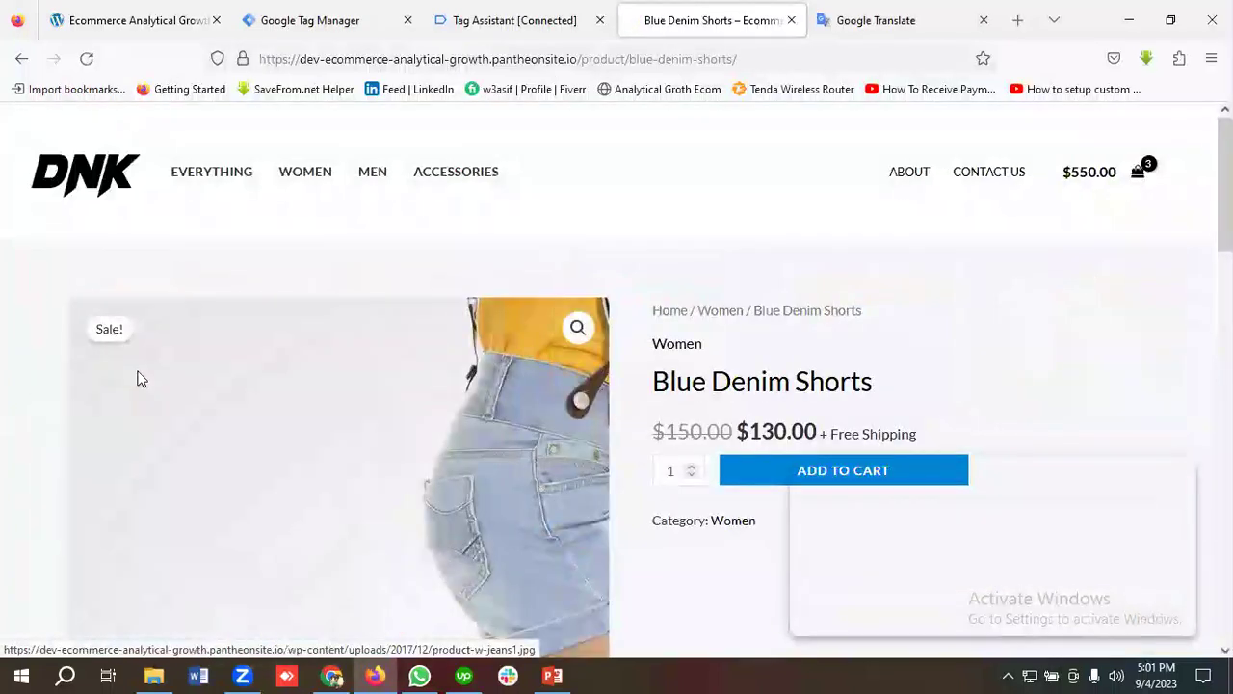
{"action": "scroll", "coordinate": [671, 383], "scroll_direction": "down", "scroll_amount": 1}
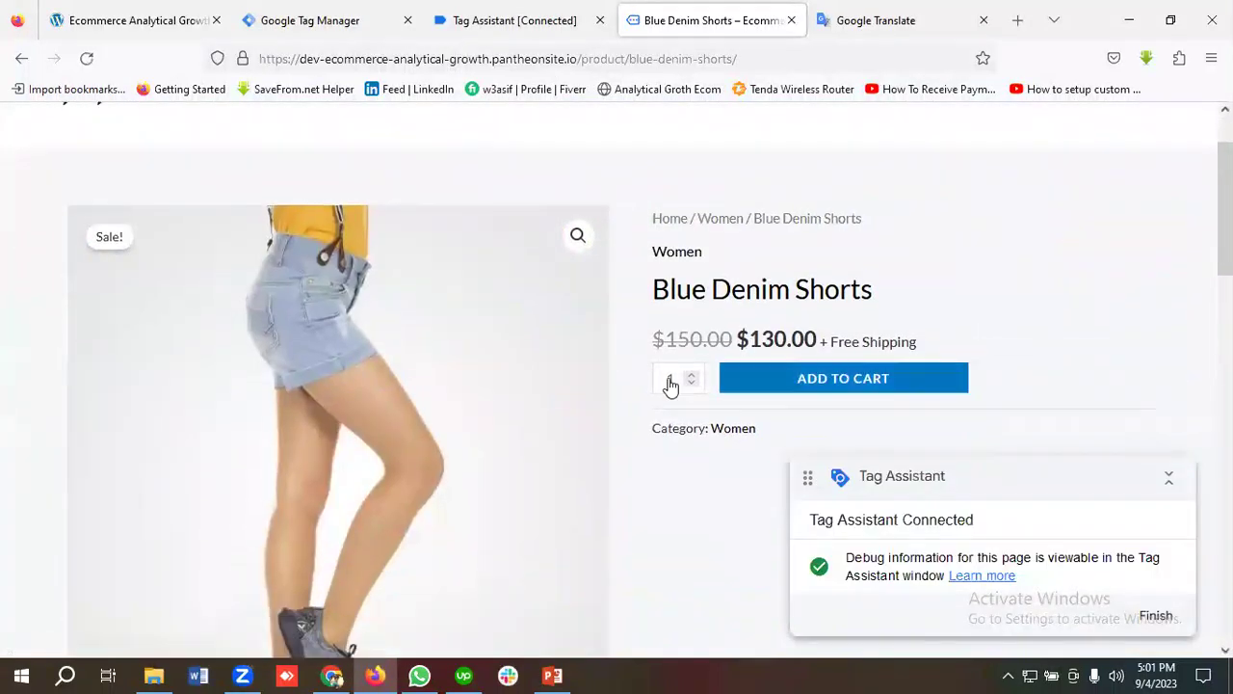
{"action": "left_click", "coordinate": [826, 384]}
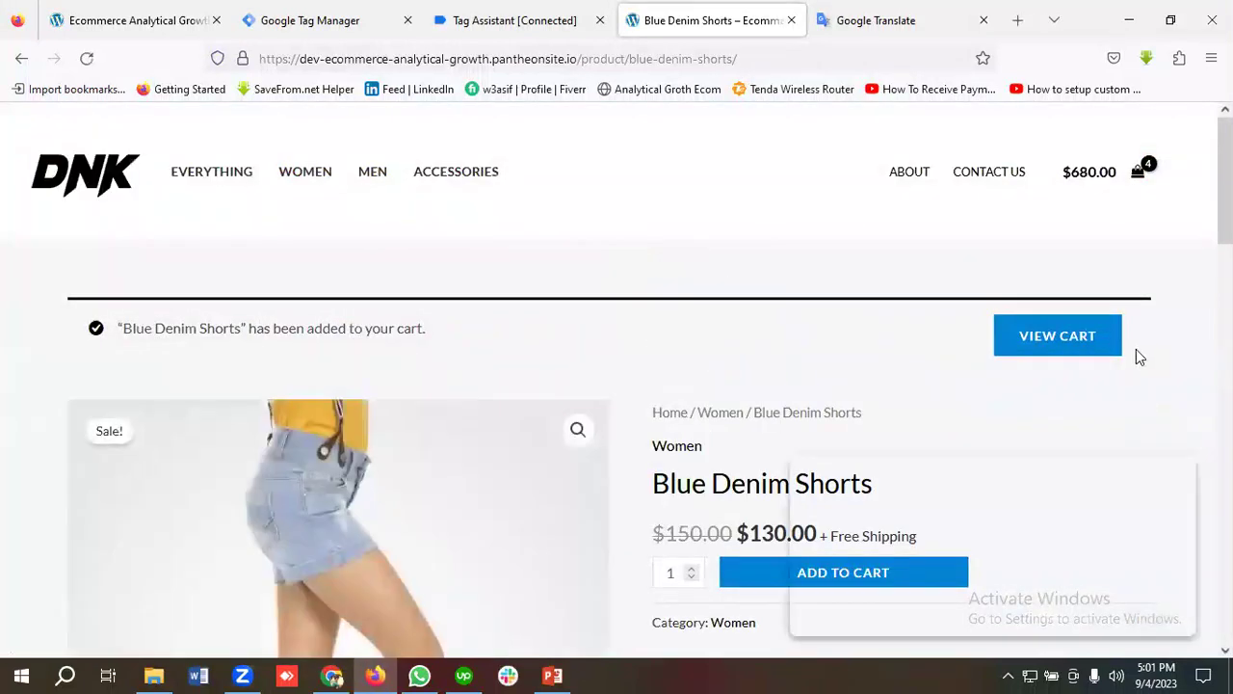
{"action": "left_click", "coordinate": [1072, 345]}
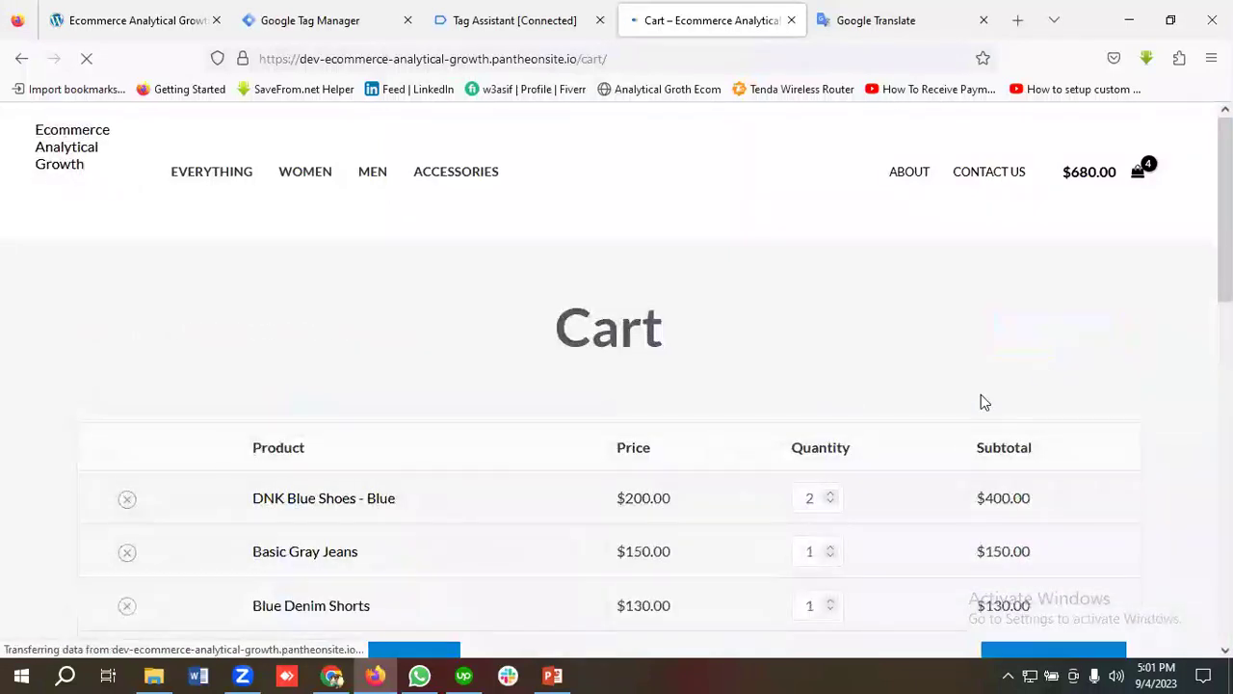
{"action": "scroll", "coordinate": [578, 405], "scroll_direction": "down", "scroll_amount": 3}
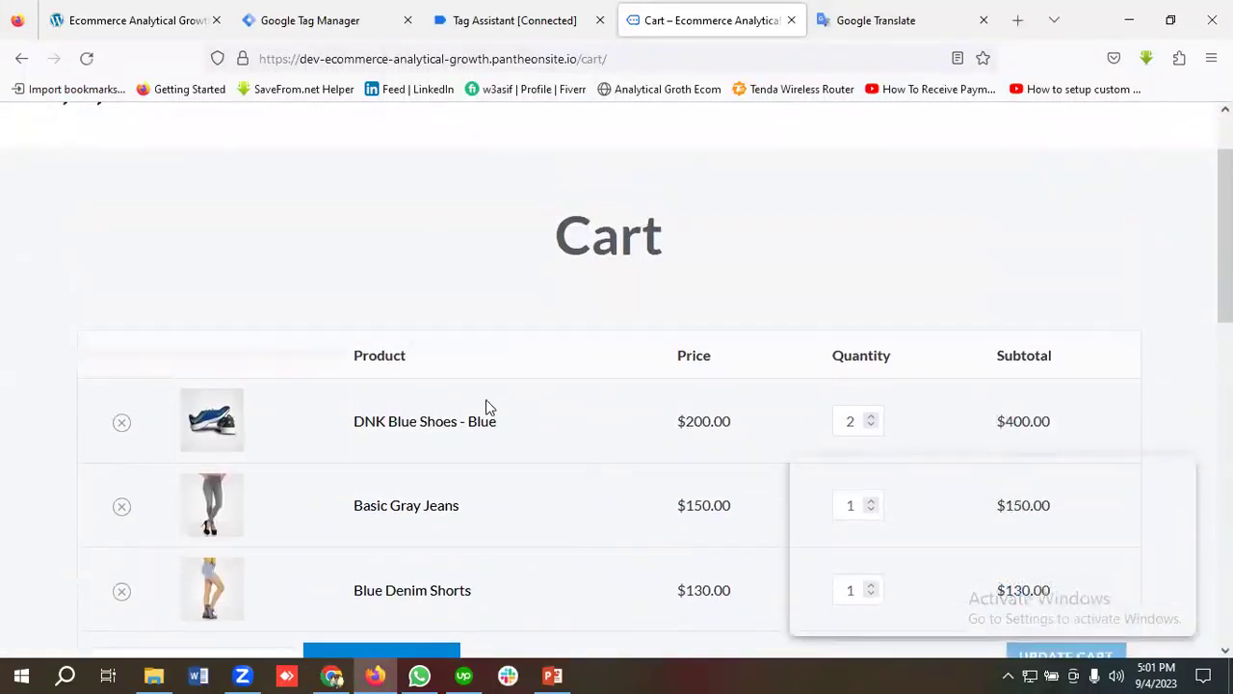
{"action": "scroll", "coordinate": [572, 408], "scroll_direction": "up", "scroll_amount": 1}
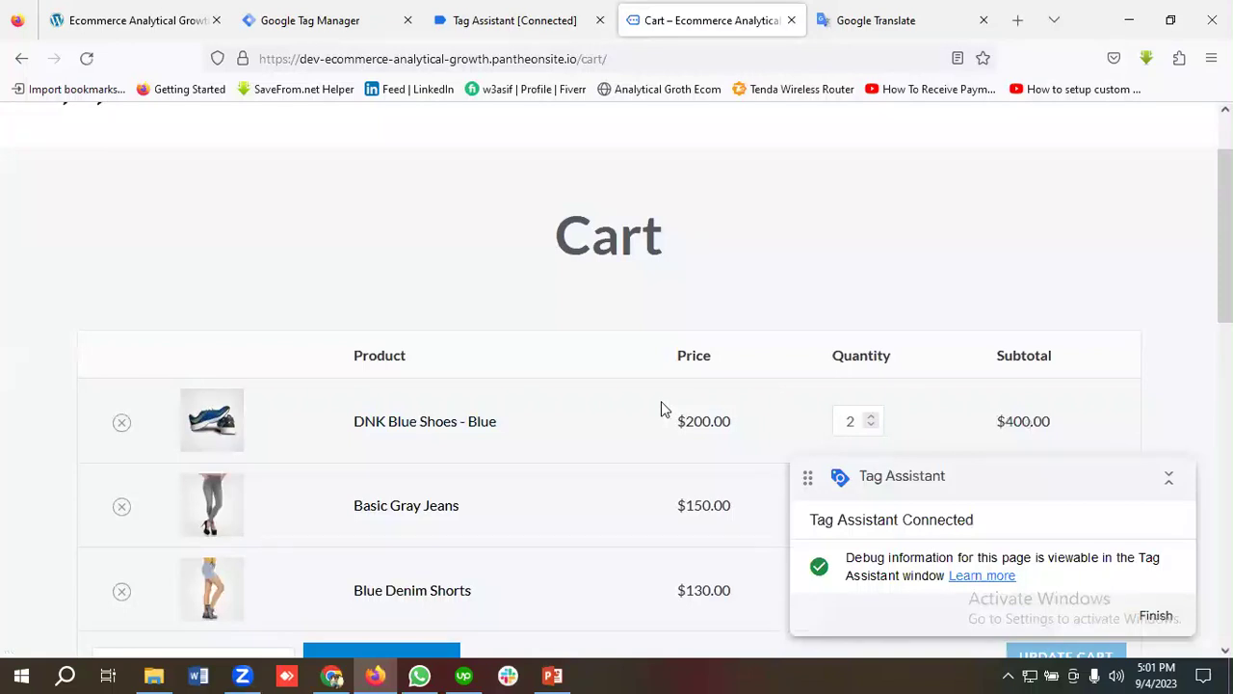
{"action": "scroll", "coordinate": [552, 408], "scroll_direction": "down", "scroll_amount": 1}
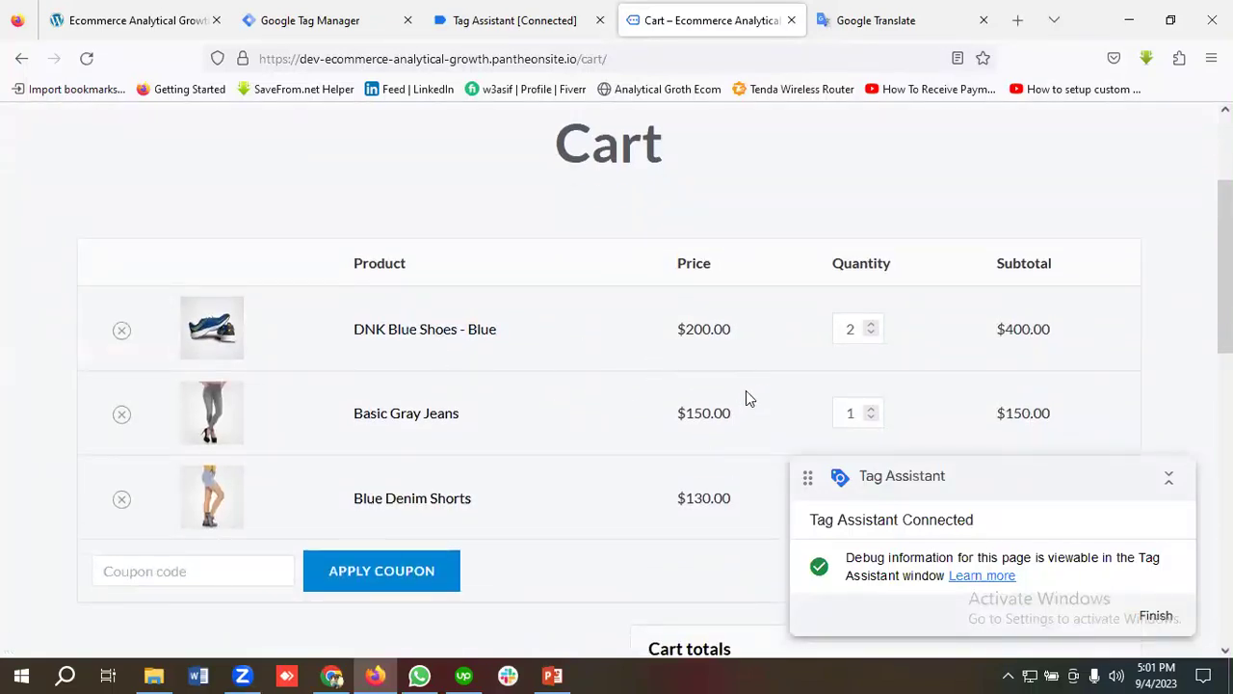
{"action": "scroll", "coordinate": [744, 399], "scroll_direction": "down", "scroll_amount": 1}
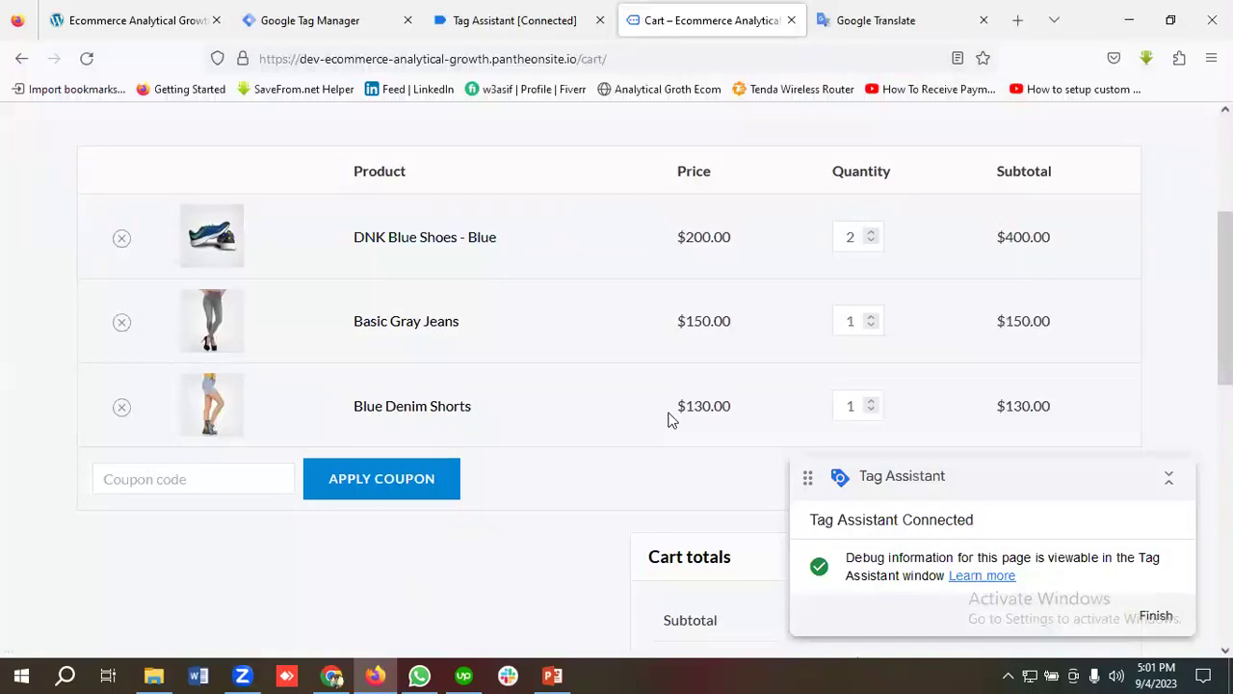
{"action": "scroll", "coordinate": [671, 419], "scroll_direction": "down", "scroll_amount": 3}
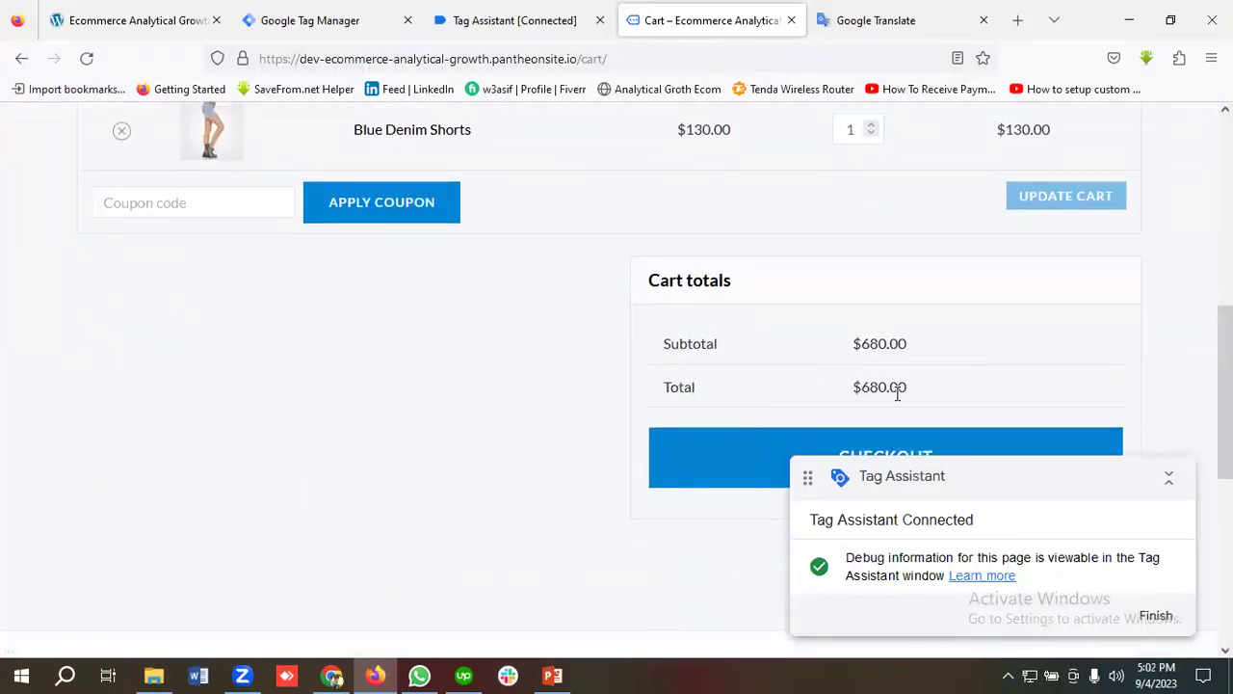
{"action": "scroll", "coordinate": [737, 400], "scroll_direction": "up", "scroll_amount": 6}
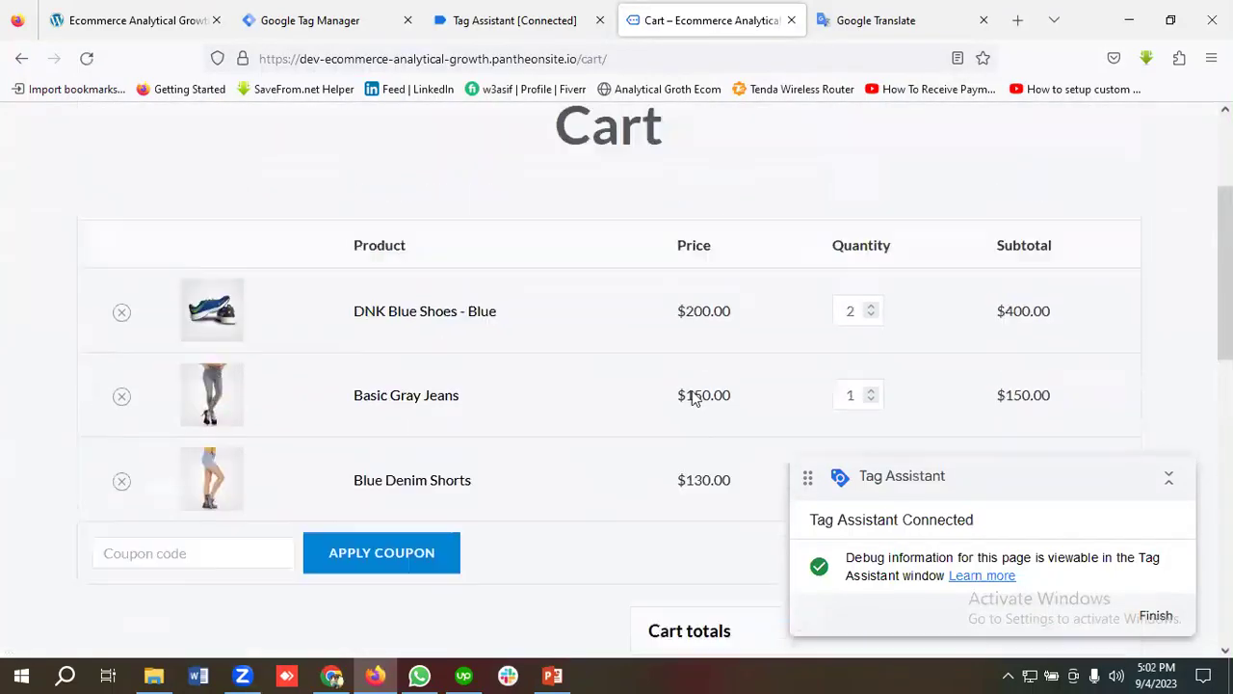
{"action": "scroll", "coordinate": [543, 375], "scroll_direction": "down", "scroll_amount": 3}
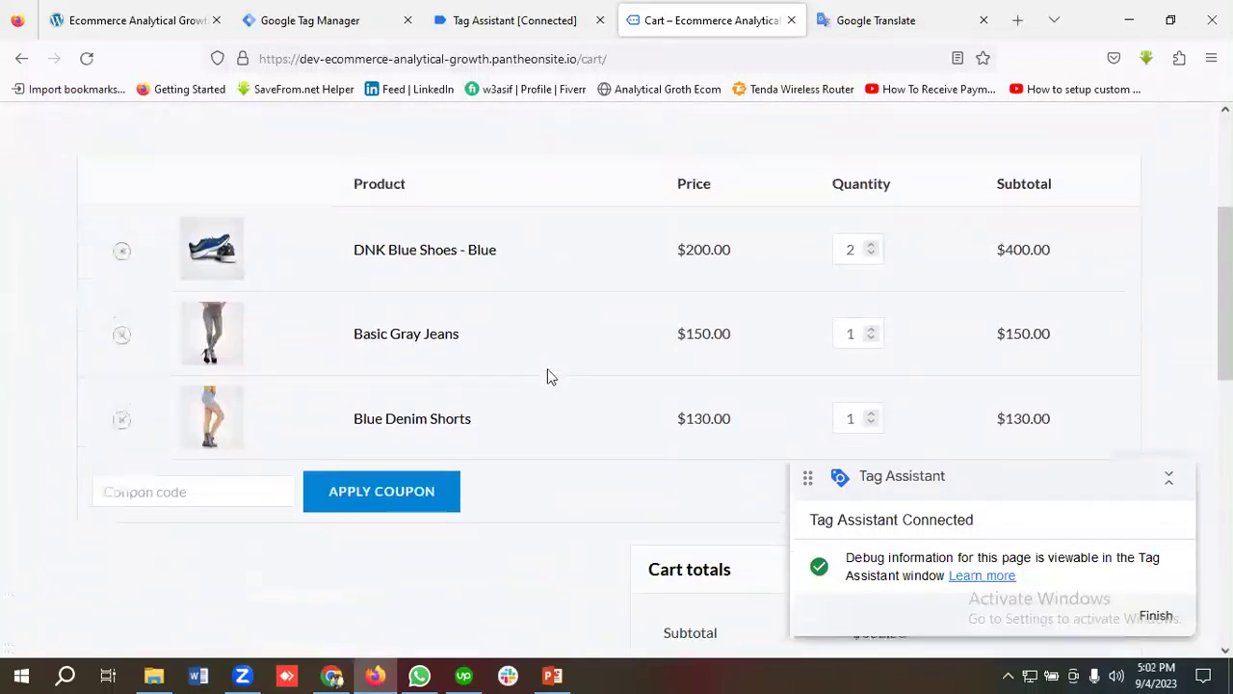
{"action": "scroll", "coordinate": [511, 347], "scroll_direction": "up", "scroll_amount": 2}
{"action": "scroll", "coordinate": [743, 418], "scroll_direction": "down", "scroll_amount": 2}
{"action": "scroll", "coordinate": [661, 413], "scroll_direction": "up", "scroll_amount": 1}
{"action": "scroll", "coordinate": [517, 372], "scroll_direction": "down", "scroll_amount": 2}
{"action": "scroll", "coordinate": [598, 405], "scroll_direction": "up", "scroll_amount": 4}
{"action": "scroll", "coordinate": [549, 351], "scroll_direction": "down", "scroll_amount": 3}
{"action": "scroll", "coordinate": [549, 376], "scroll_direction": "up", "scroll_amount": 2}
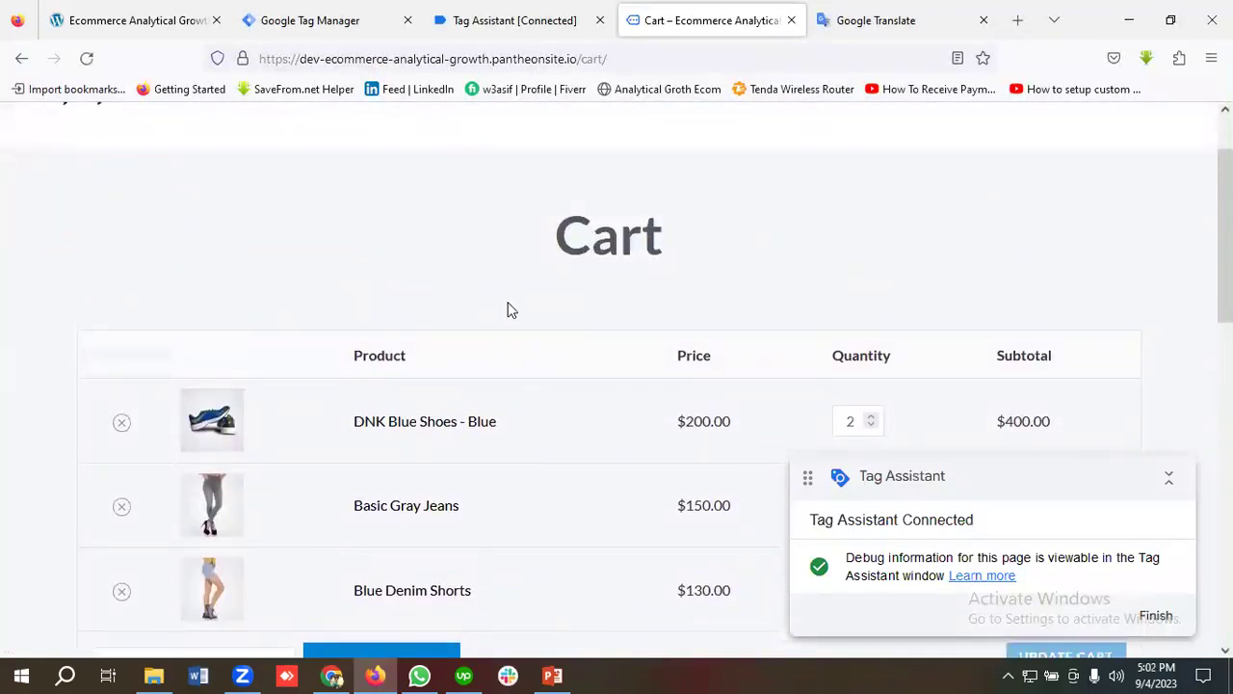
{"action": "scroll", "coordinate": [578, 347], "scroll_direction": "up", "scroll_amount": 1}
{"action": "scroll", "coordinate": [597, 434], "scroll_direction": "down", "scroll_amount": 3}
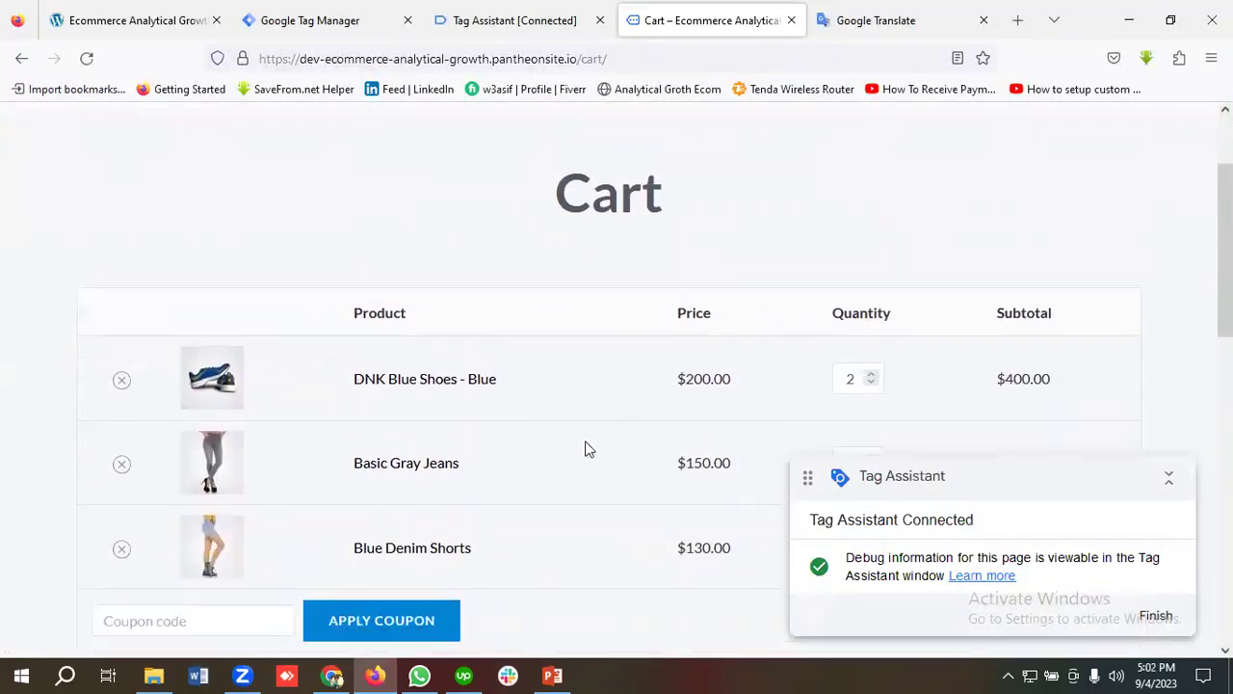
{"action": "scroll", "coordinate": [539, 405], "scroll_direction": "up", "scroll_amount": 3}
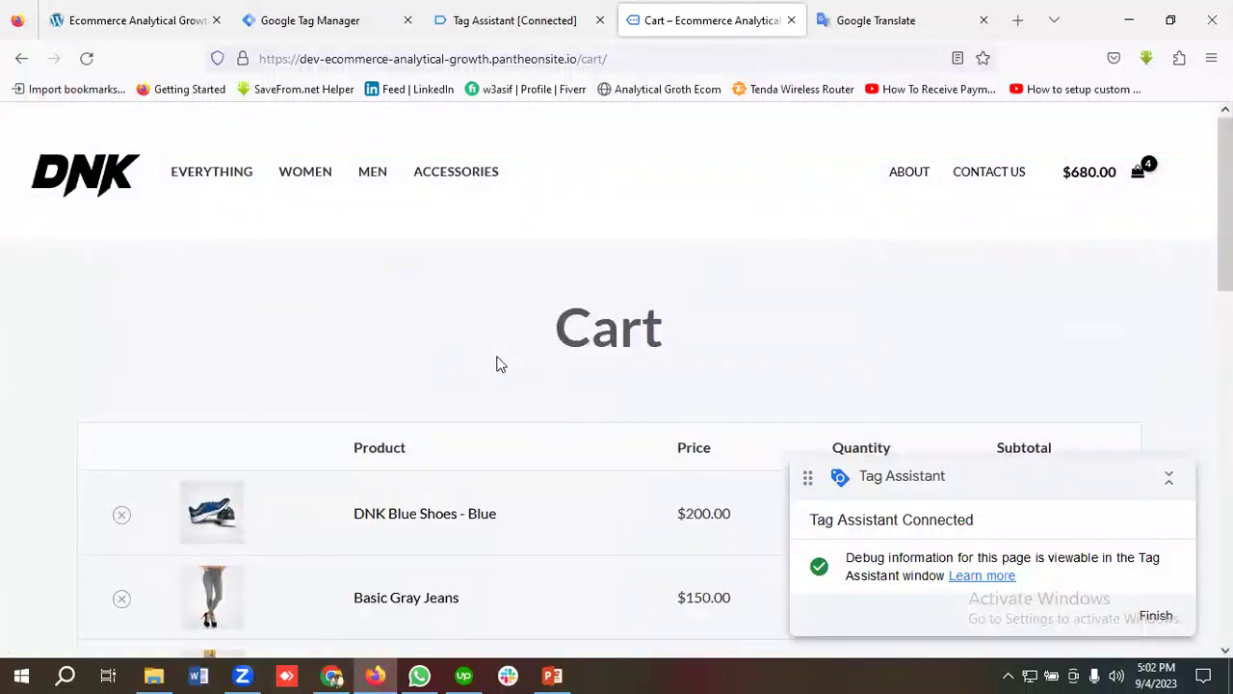
{"action": "scroll", "coordinate": [550, 435], "scroll_direction": "down", "scroll_amount": 1}
{"action": "scroll", "coordinate": [569, 414], "scroll_direction": "up", "scroll_amount": 1}
{"action": "scroll", "coordinate": [578, 391], "scroll_direction": "down", "scroll_amount": 3}
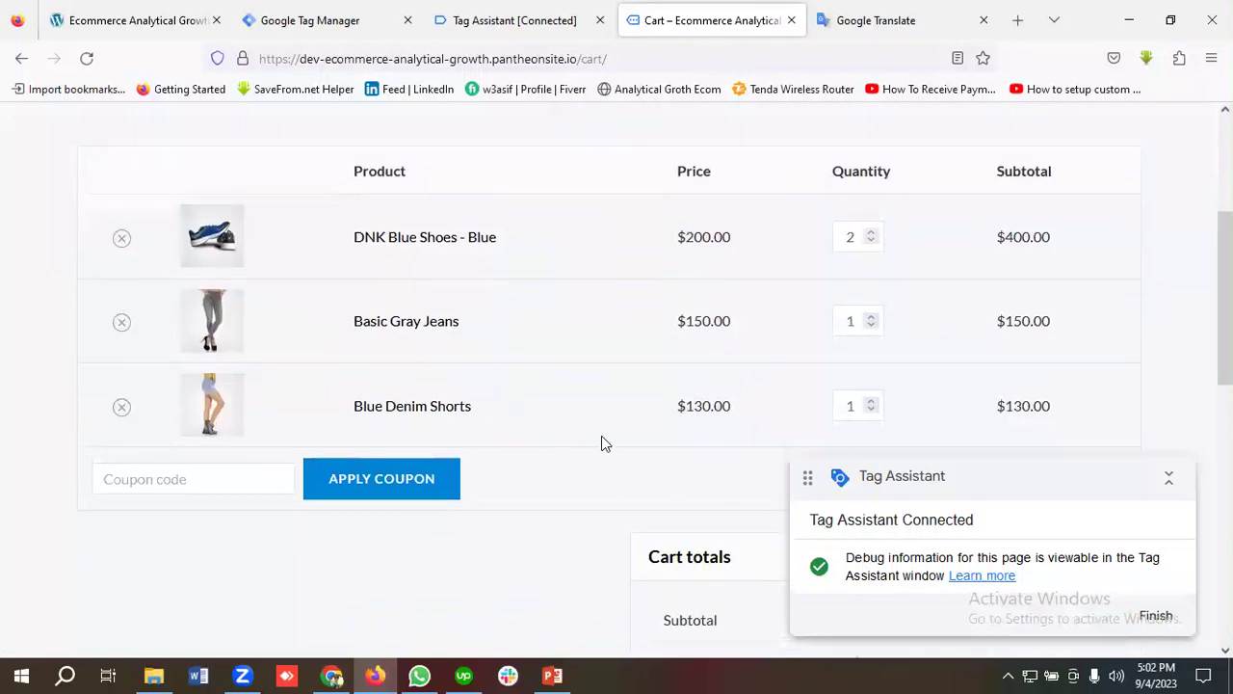
{"action": "scroll", "coordinate": [568, 405], "scroll_direction": "up", "scroll_amount": 3}
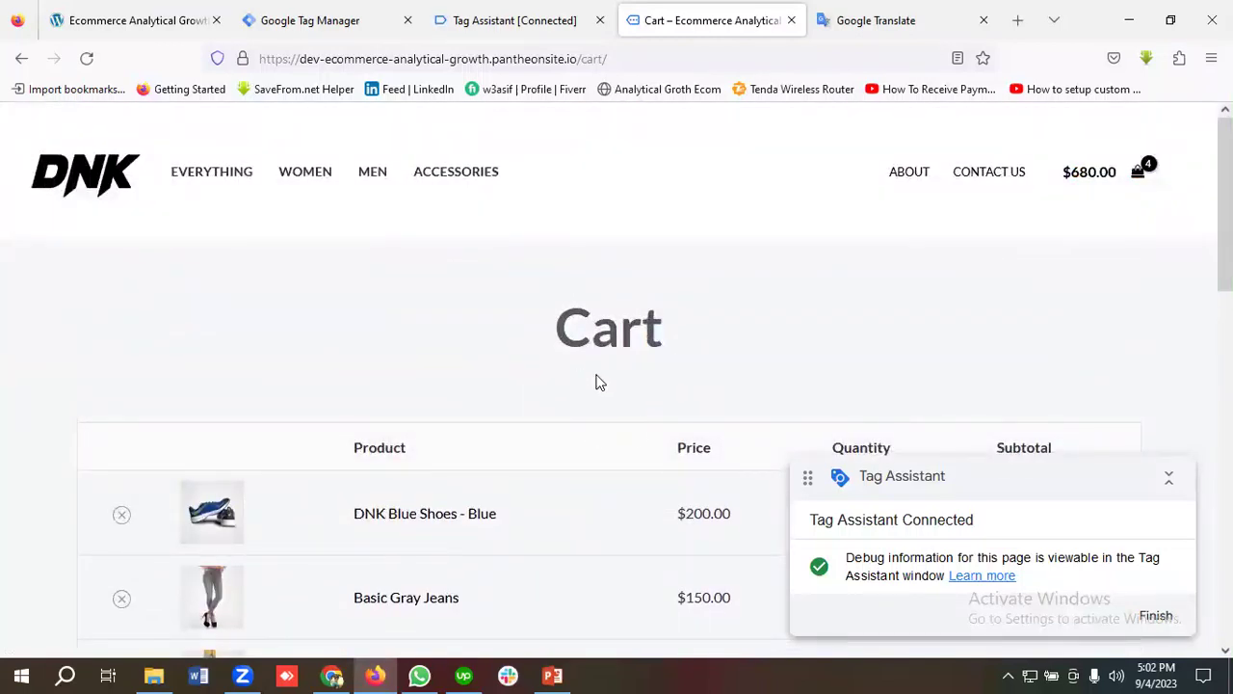
{"action": "scroll", "coordinate": [489, 394], "scroll_direction": "down", "scroll_amount": 2}
{"action": "scroll", "coordinate": [568, 404], "scroll_direction": "up", "scroll_amount": 2}
{"action": "scroll", "coordinate": [688, 388], "scroll_direction": "down", "scroll_amount": 5}
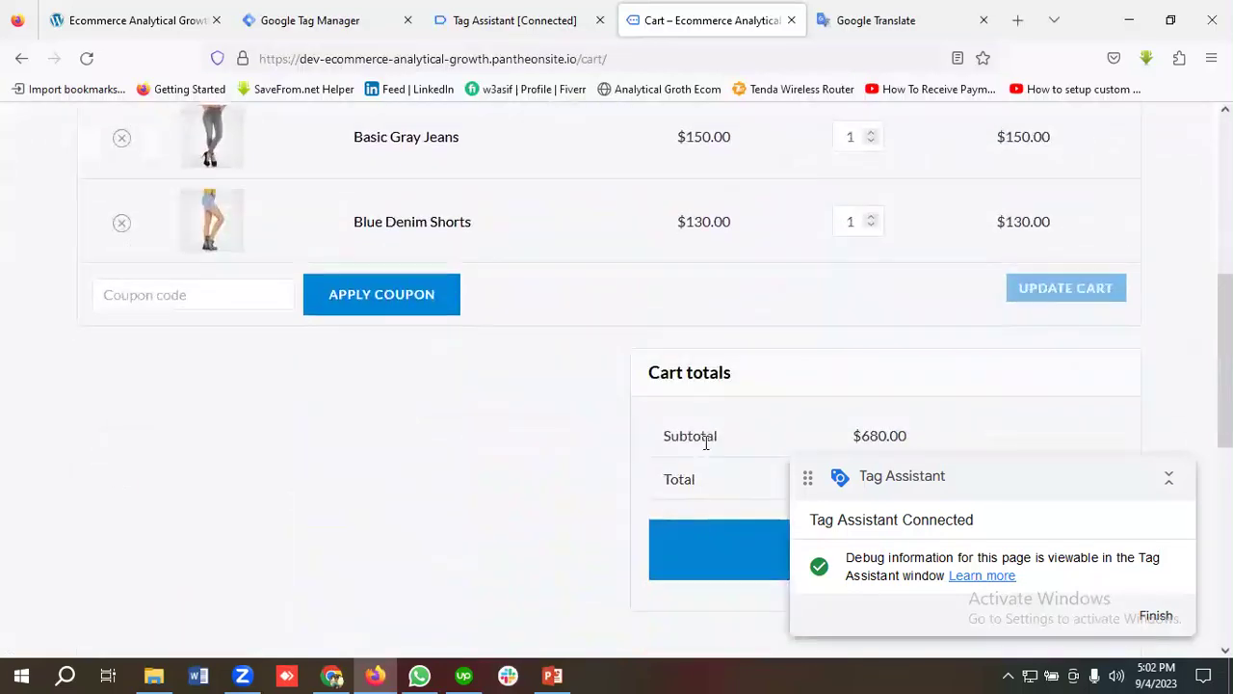
{"action": "scroll", "coordinate": [587, 441], "scroll_direction": "up", "scroll_amount": 6}
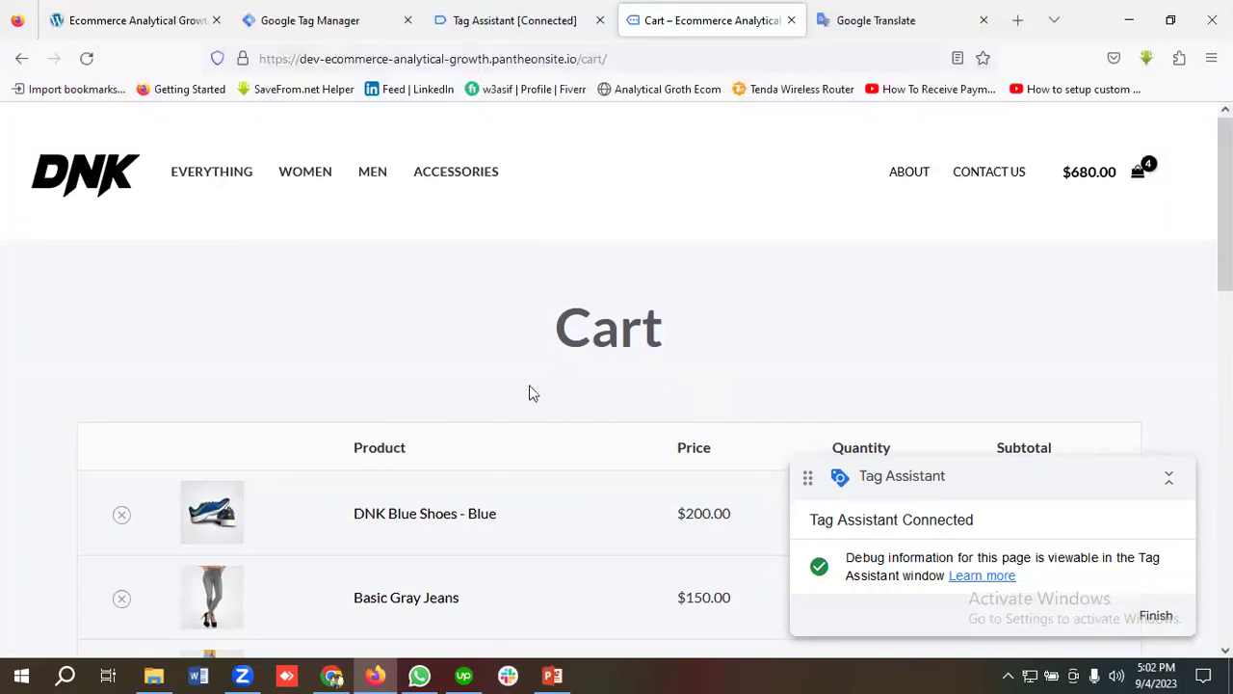
{"action": "scroll", "coordinate": [570, 395], "scroll_direction": "down", "scroll_amount": 6}
{"action": "scroll", "coordinate": [521, 402], "scroll_direction": "up", "scroll_amount": 4}
{"action": "scroll", "coordinate": [542, 398], "scroll_direction": "up", "scroll_amount": 2}
Open the workspace Variables page and check the saved code notes in Google Translate.
{"action": "left_click", "coordinate": [301, 21]}
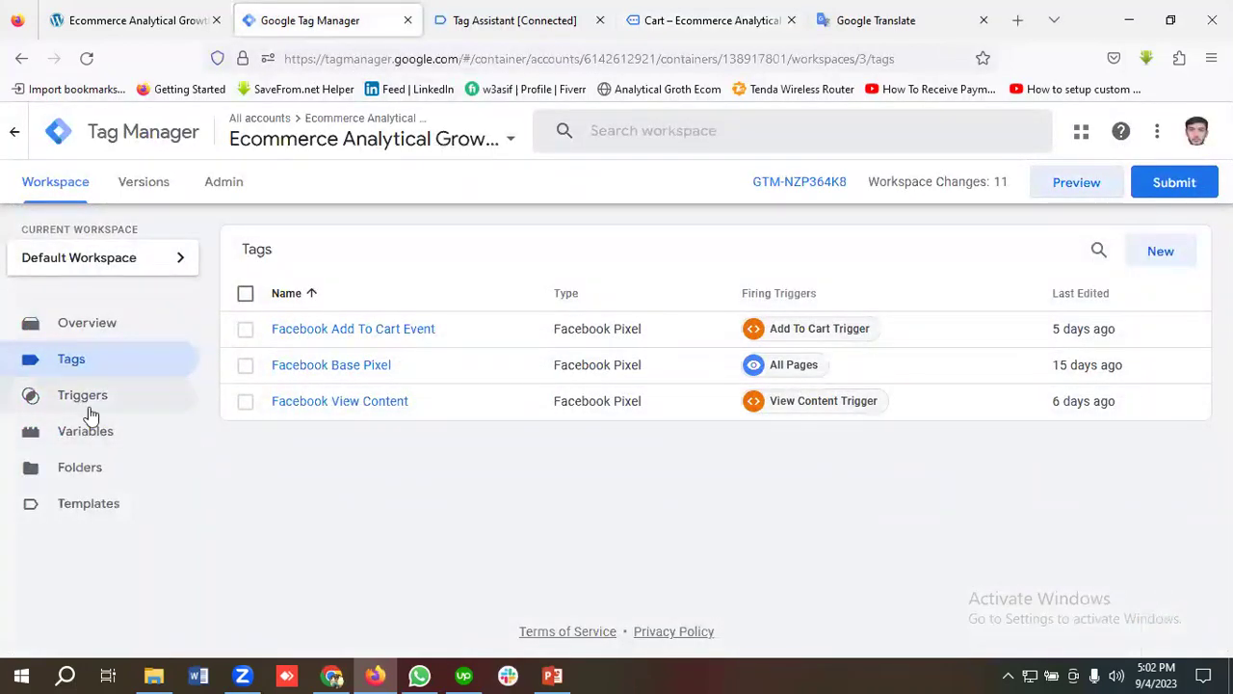
{"action": "left_click", "coordinate": [98, 450]}
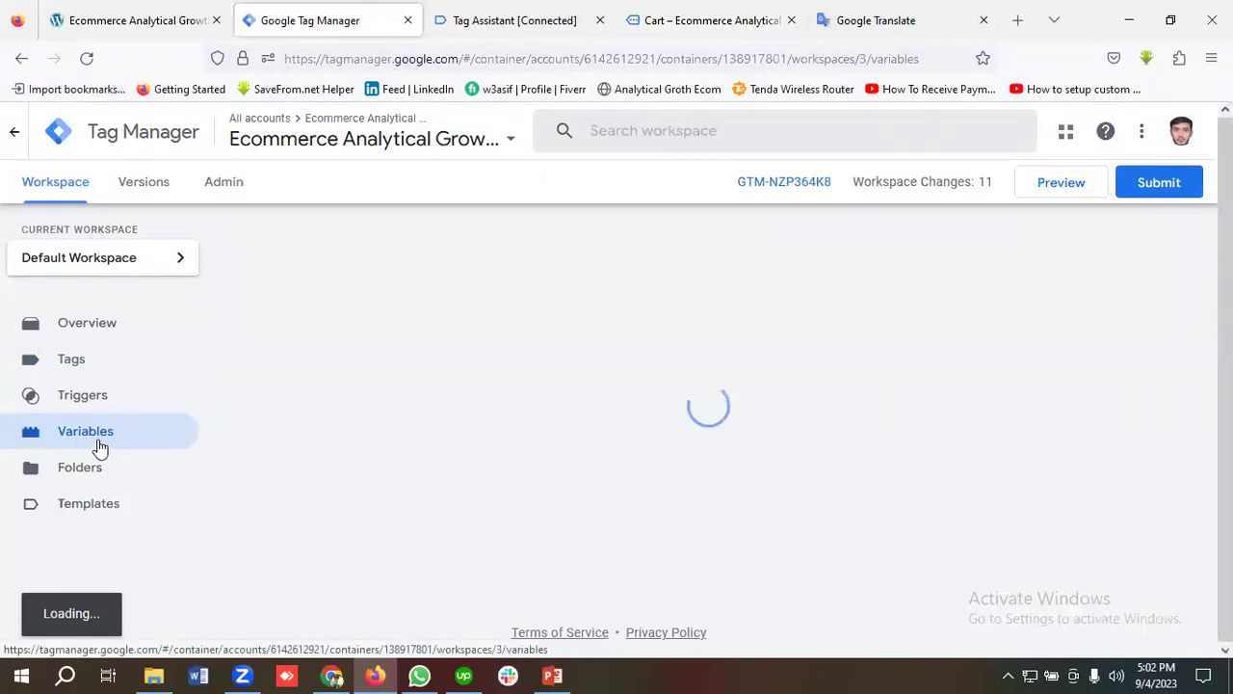
{"action": "left_click", "coordinate": [877, 21]}
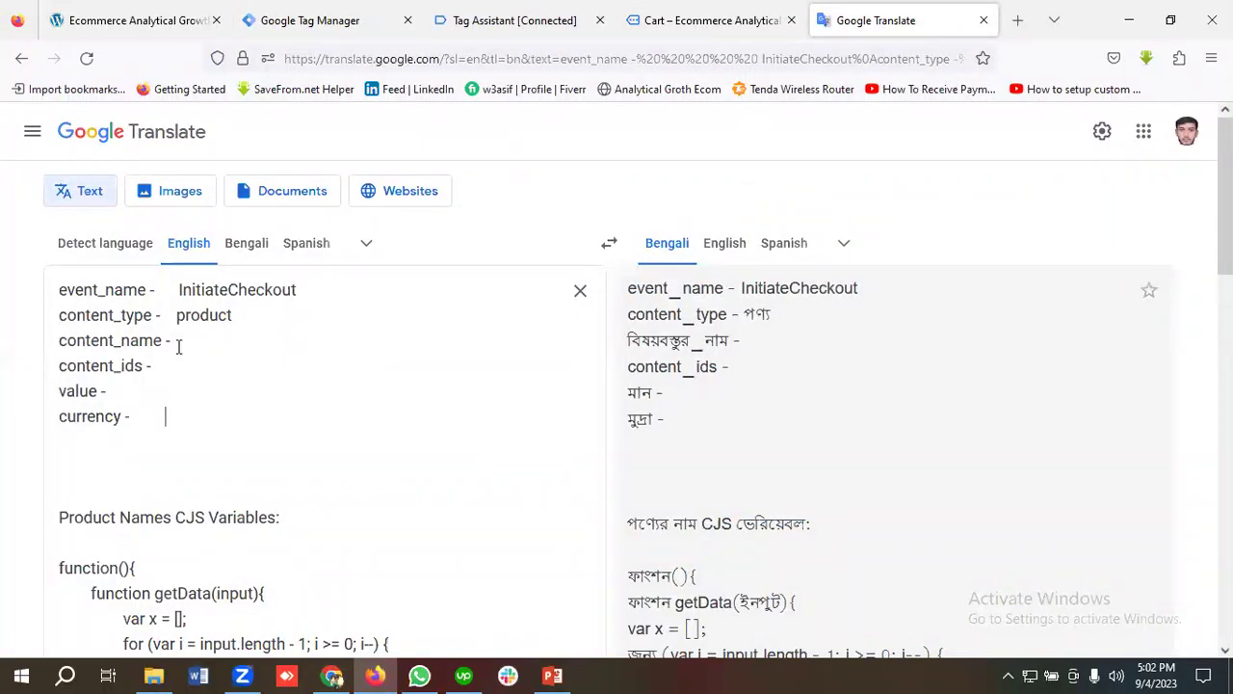
{"action": "left_click", "coordinate": [232, 404]}
Back on the Variables page, start a new User-Defined Variable.
{"action": "left_click", "coordinate": [309, 20]}
{"action": "scroll", "coordinate": [219, 463], "scroll_direction": "down", "scroll_amount": 1}
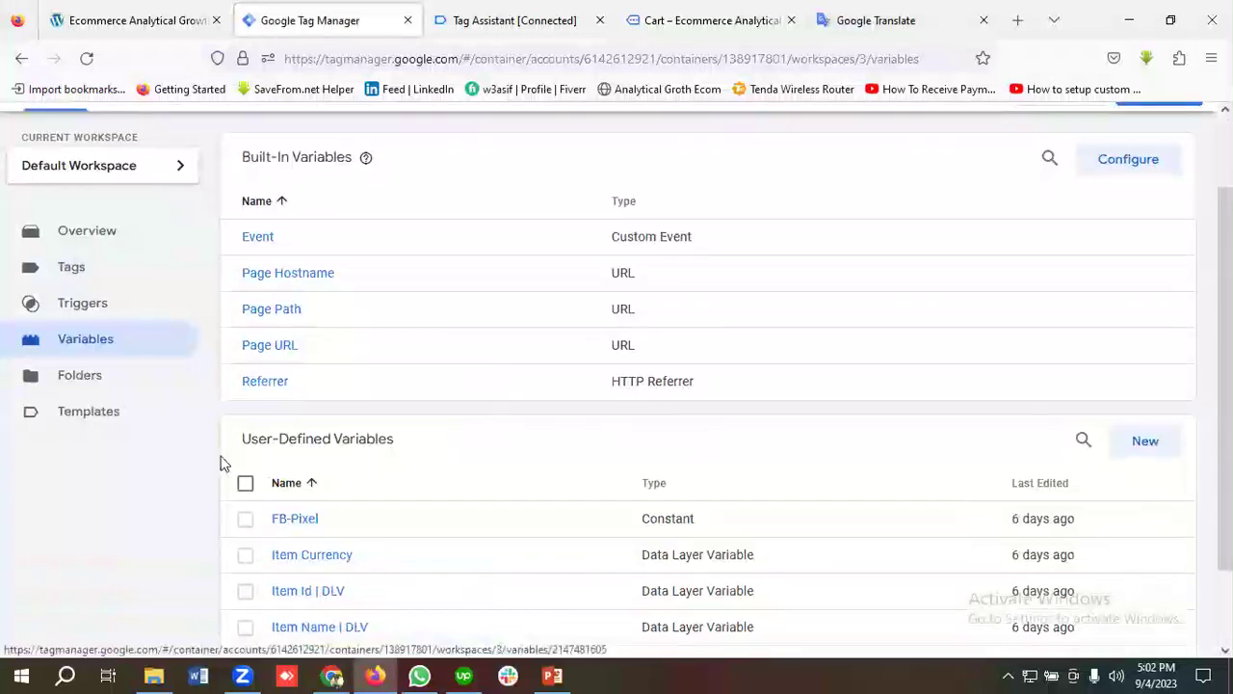
{"action": "scroll", "coordinate": [219, 462], "scroll_direction": "down", "scroll_amount": 2}
{"action": "scroll", "coordinate": [318, 512], "scroll_direction": "up", "scroll_amount": 3}
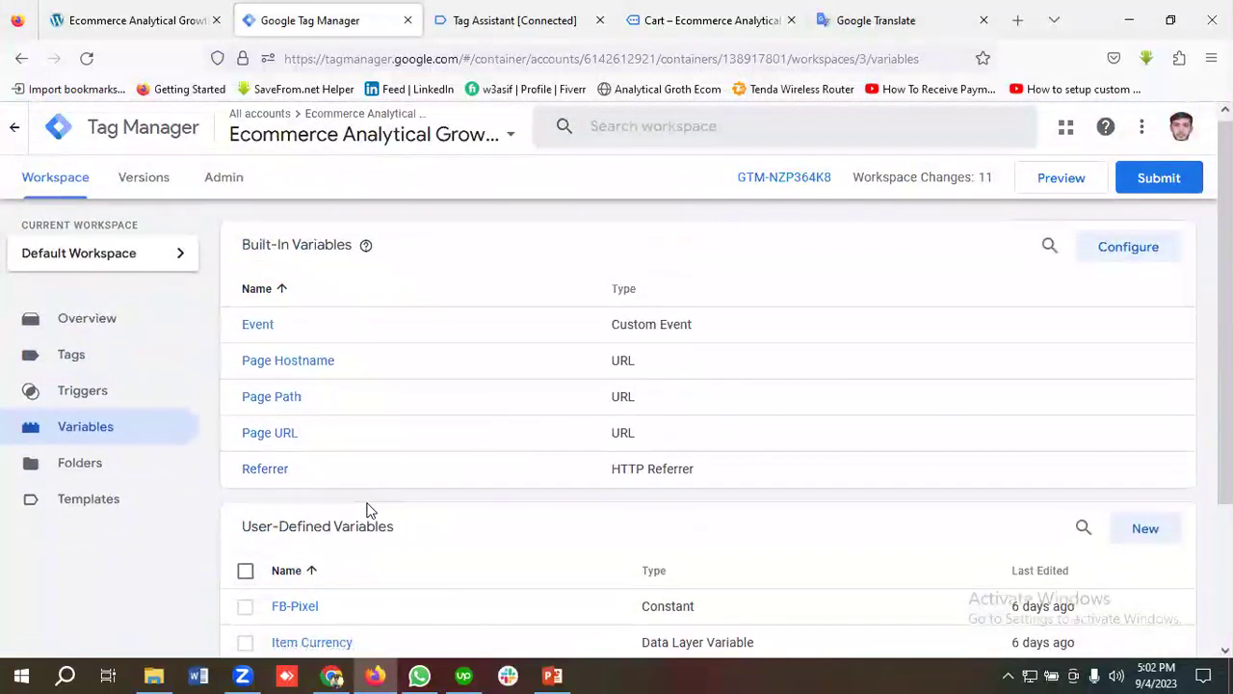
{"action": "scroll", "coordinate": [354, 508], "scroll_direction": "down", "scroll_amount": 2}
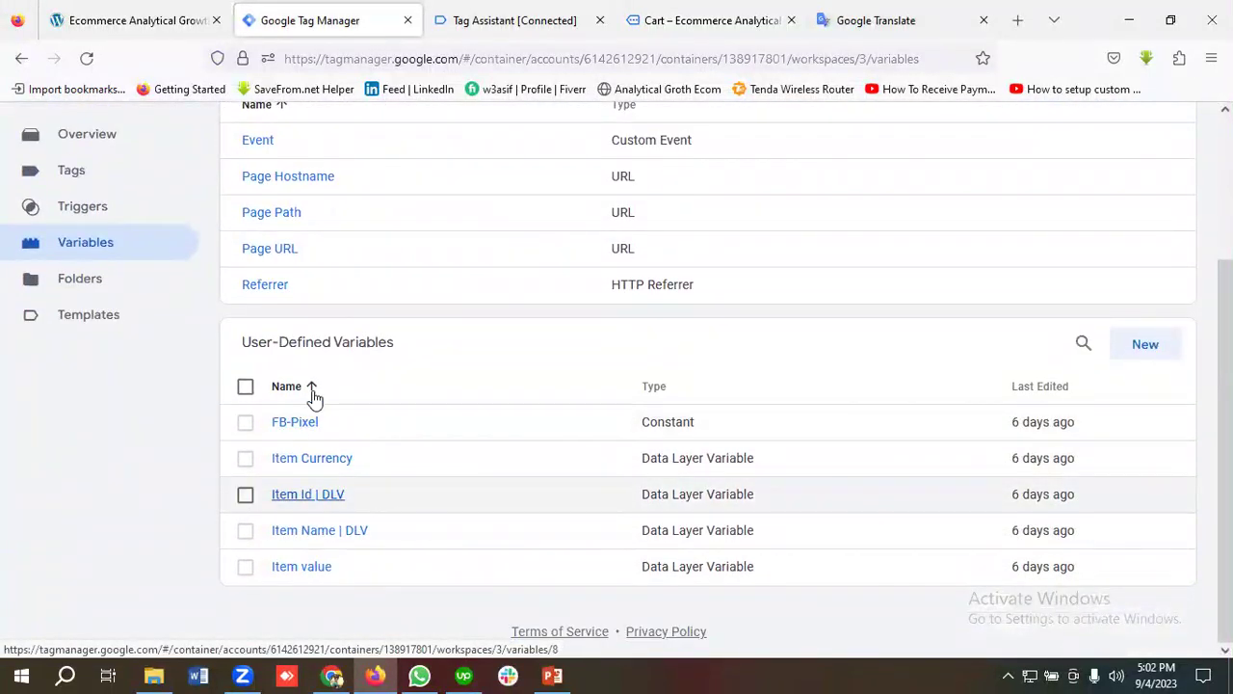
{"action": "scroll", "coordinate": [289, 394], "scroll_direction": "up", "scroll_amount": 3}
{"action": "scroll", "coordinate": [457, 540], "scroll_direction": "down", "scroll_amount": 3}
{"action": "scroll", "coordinate": [444, 501], "scroll_direction": "up", "scroll_amount": 1}
{"action": "scroll", "coordinate": [395, 482], "scroll_direction": "down", "scroll_amount": 1}
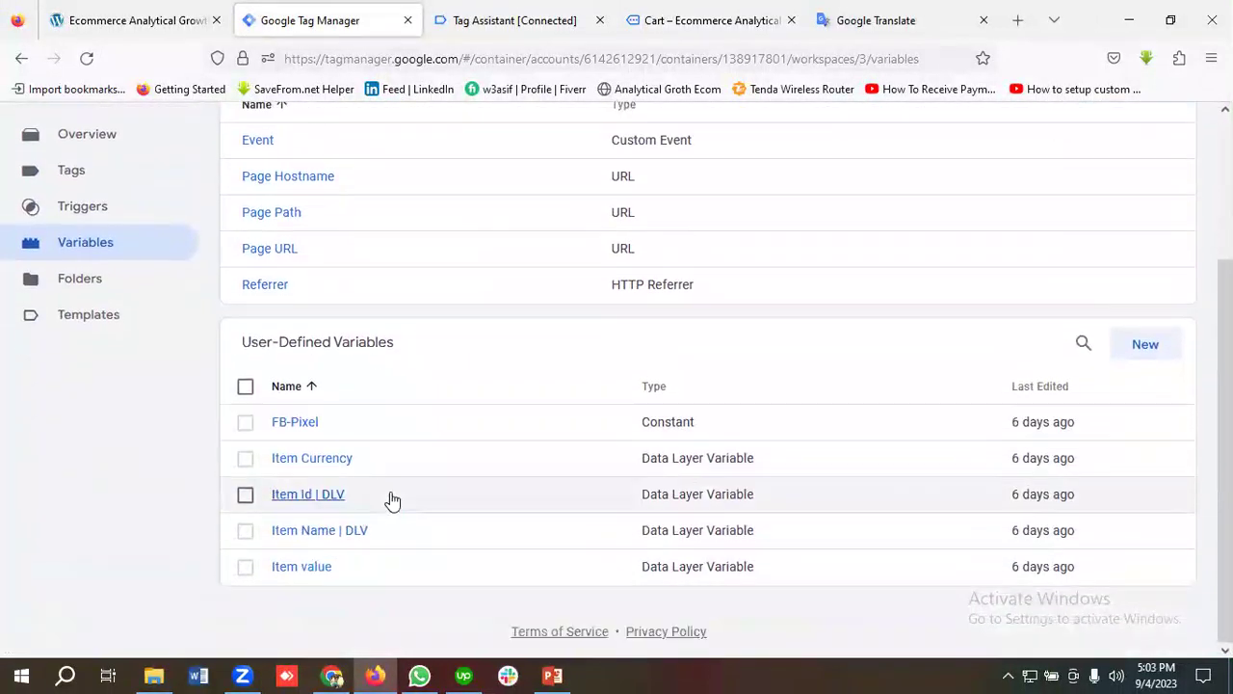
{"action": "scroll", "coordinate": [419, 530], "scroll_direction": "up", "scroll_amount": 3}
{"action": "scroll", "coordinate": [448, 477], "scroll_direction": "down", "scroll_amount": 1}
{"action": "scroll", "coordinate": [450, 477], "scroll_direction": "down", "scroll_amount": 2}
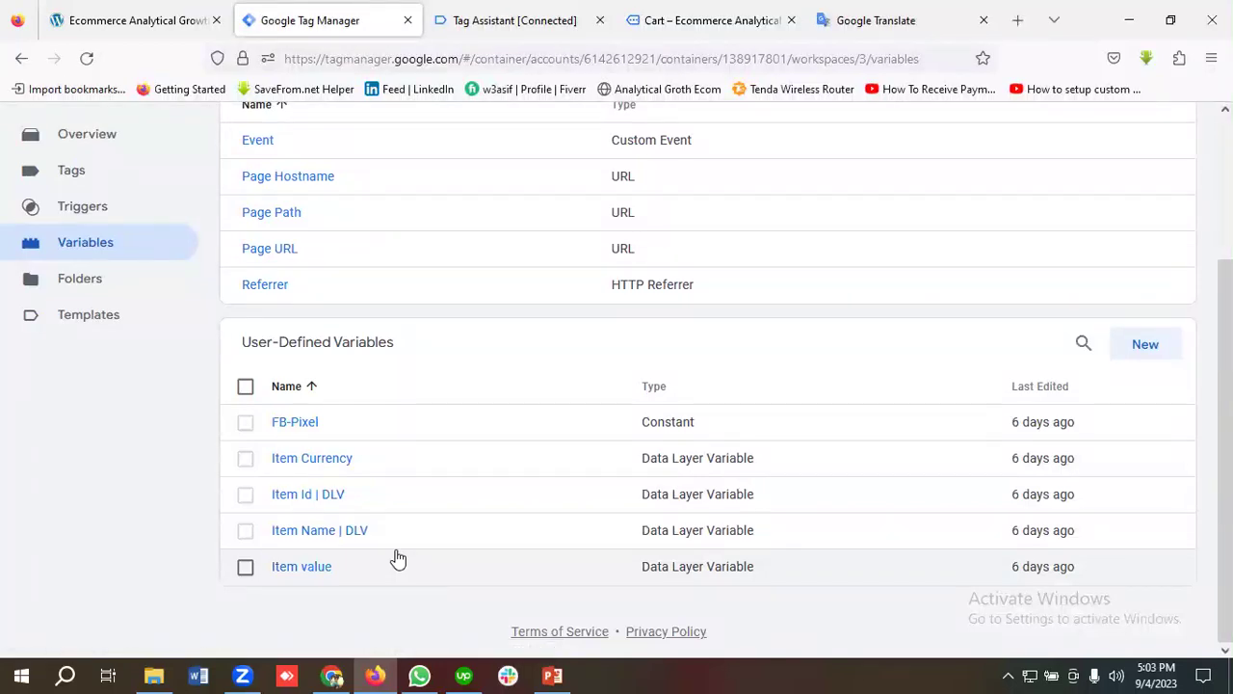
{"action": "scroll", "coordinate": [398, 559], "scroll_direction": "up", "scroll_amount": 2}
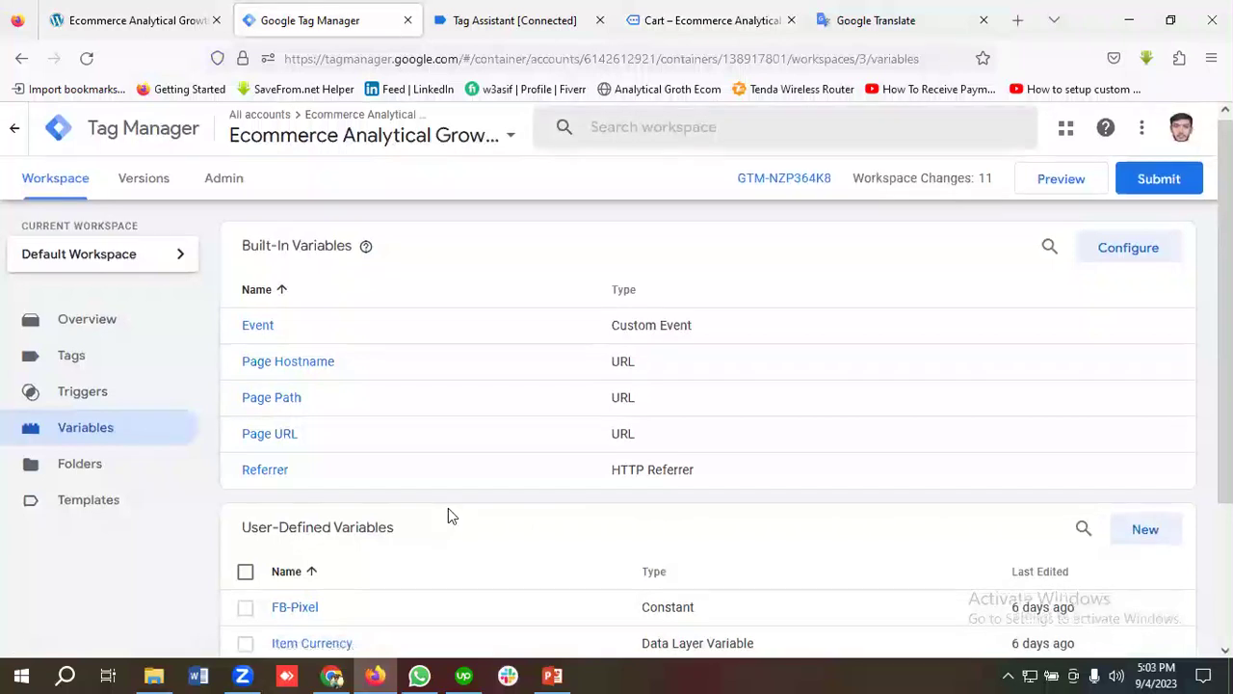
{"action": "scroll", "coordinate": [1159, 422], "scroll_direction": "down", "scroll_amount": 1}
{"action": "left_click", "coordinate": [1142, 441]}
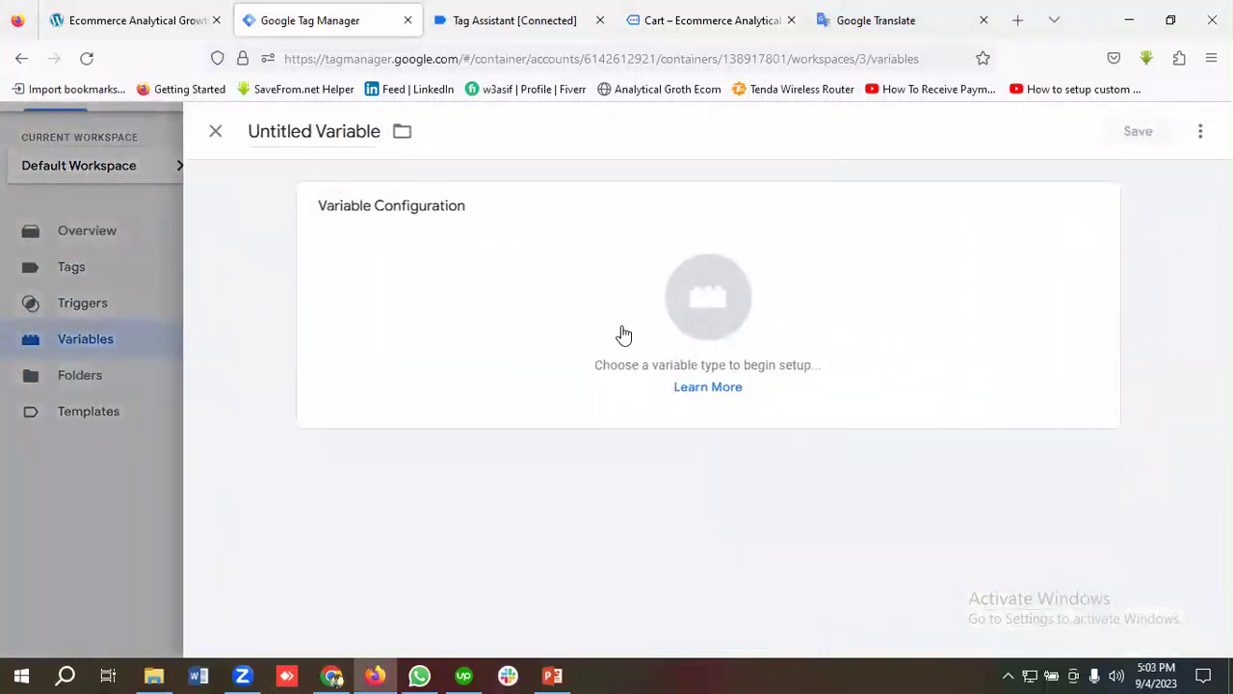
Replace the placeholder title with 'Multiple Array Content Name', fixing the Arraly typo.
{"action": "left_click", "coordinate": [311, 131]}
{"action": "key", "text": "BackSpace"}
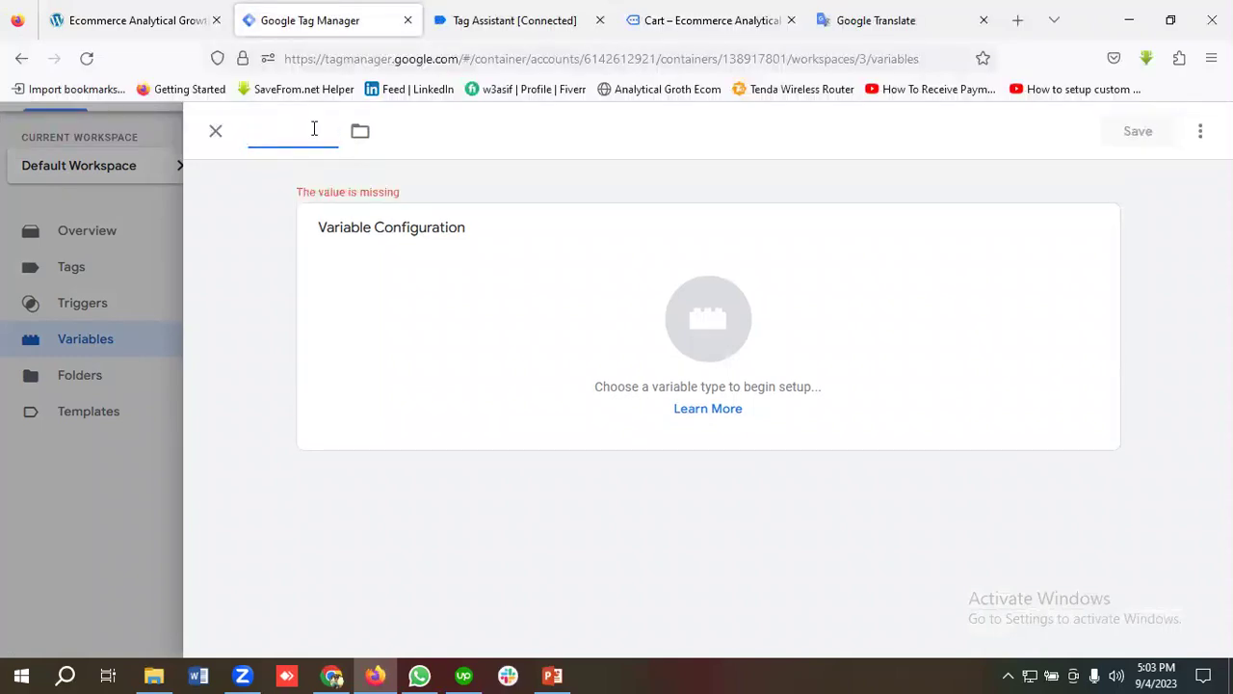
{"action": "type", "text": "M"}
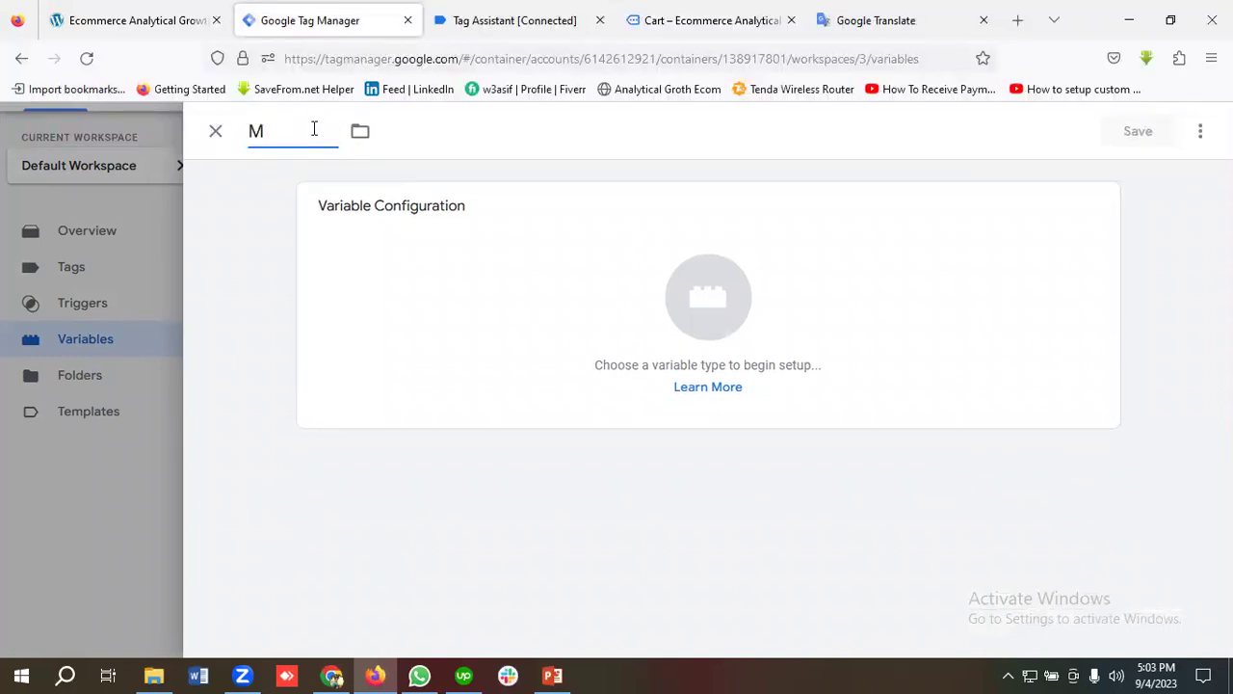
{"action": "type", "text": "ulitpleArraly C"}
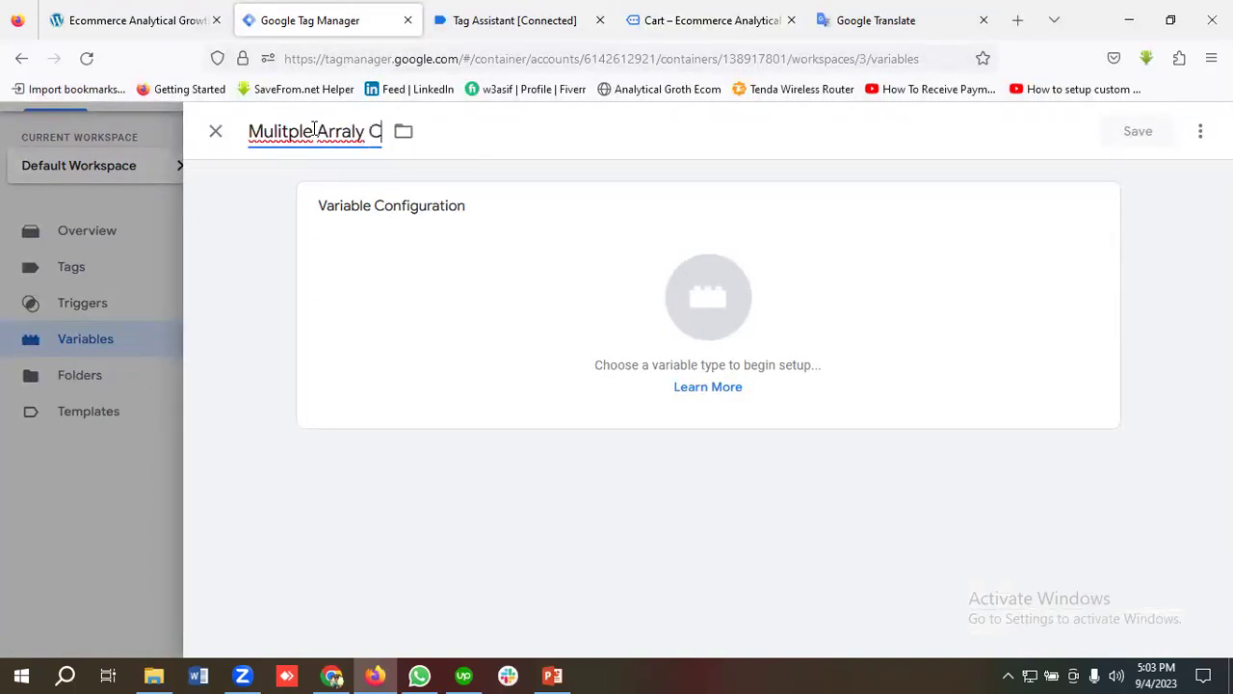
{"action": "type", "text": "ontent"}
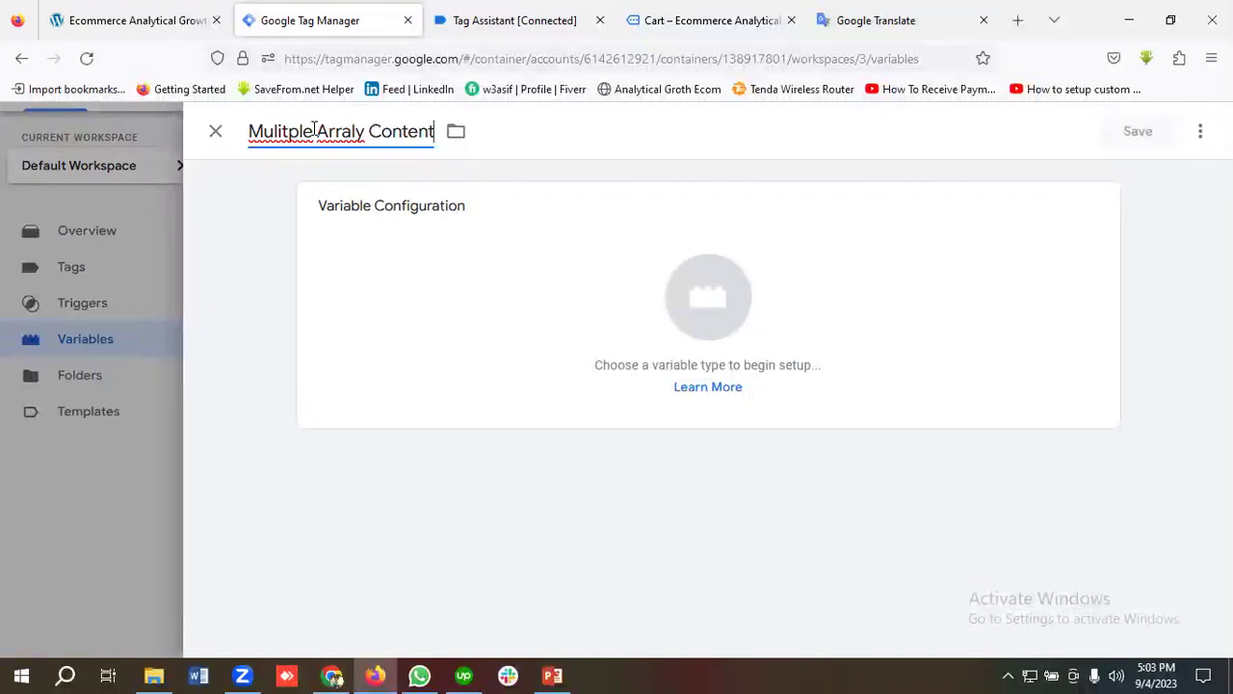
{"action": "type", "text": " Name"}
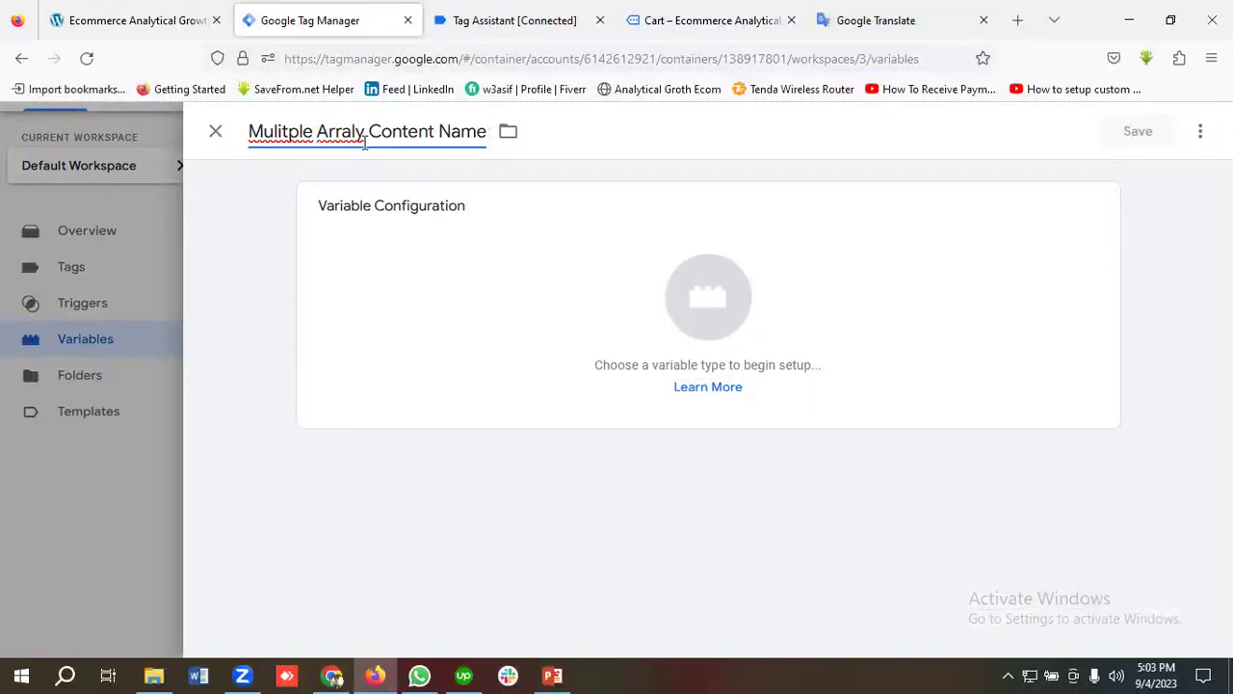
{"action": "key", "text": "BackSpace"}
{"action": "key", "text": "BackSpace"}
{"action": "type", "text": "y"}
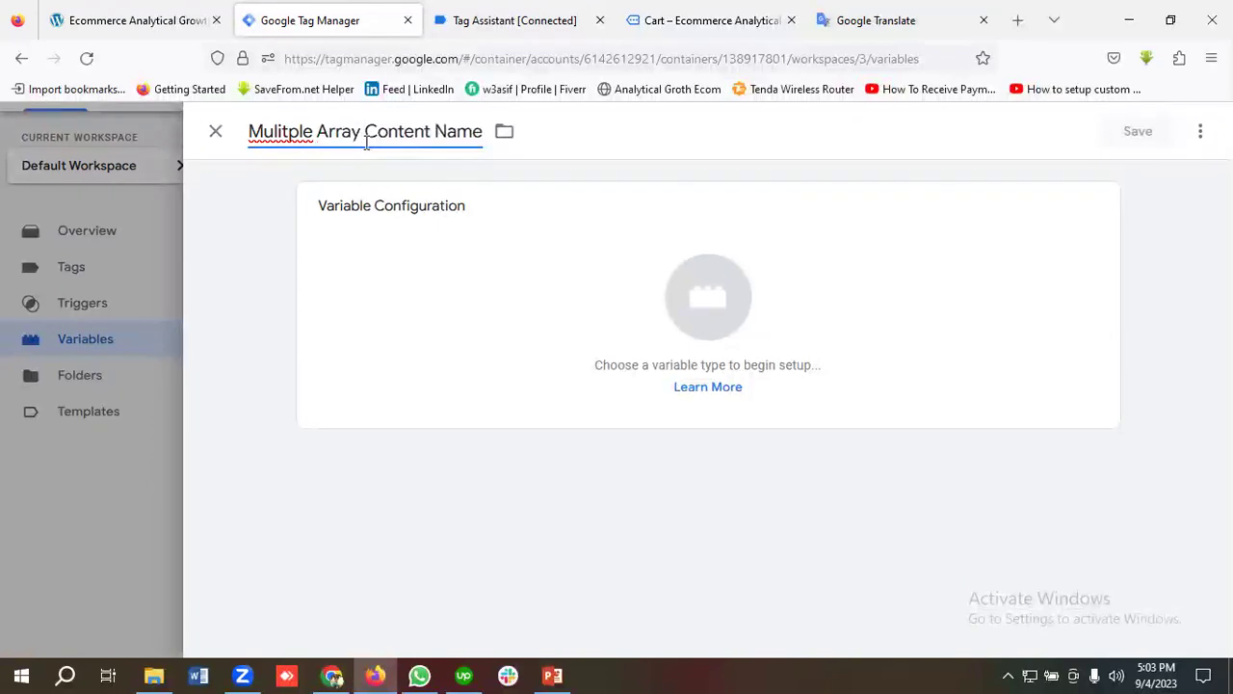
Correct 'Mulitple' to 'Multiple' and set the variable type to Custom JavaScript.
{"action": "left_click", "coordinate": [289, 132]}
{"action": "right_click", "coordinate": [294, 136]}
{"action": "left_click", "coordinate": [328, 148]}
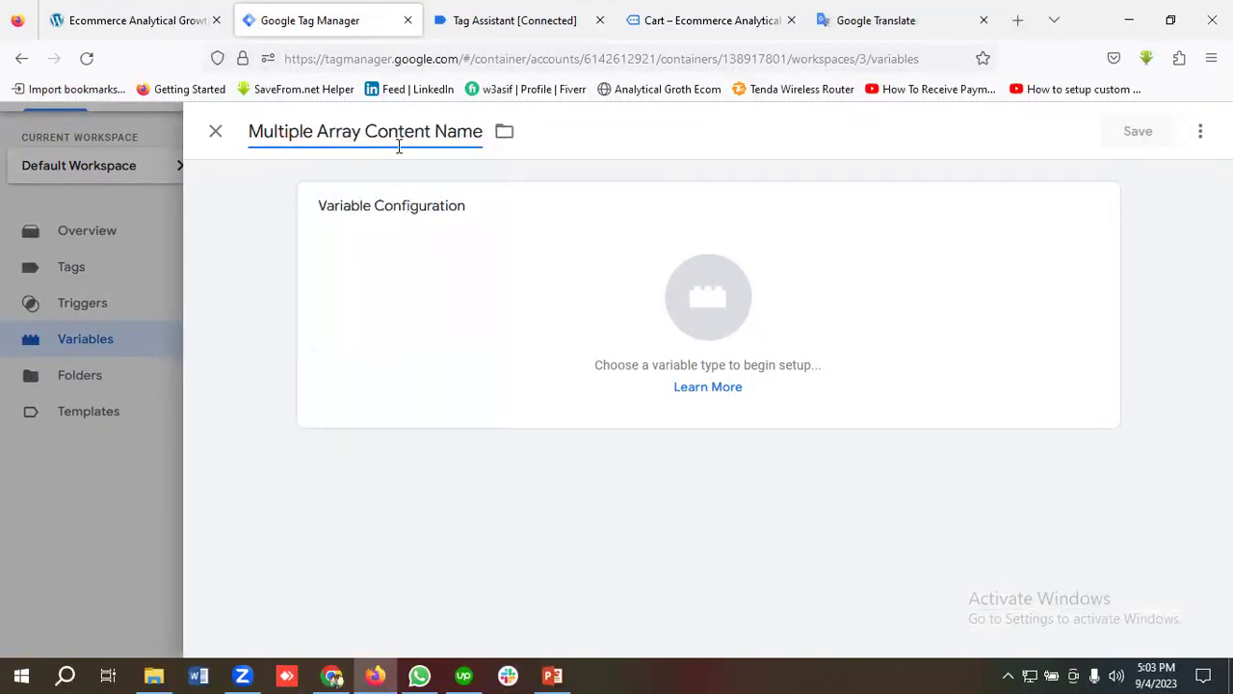
{"action": "left_click", "coordinate": [672, 328]}
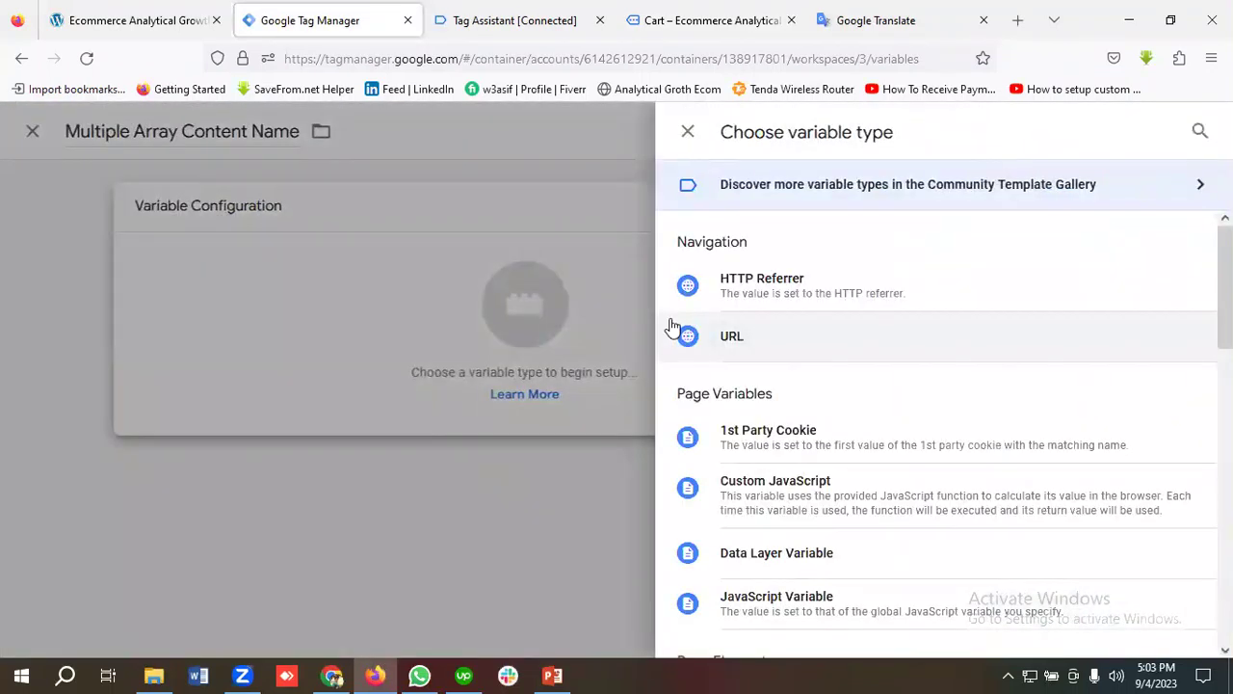
{"action": "left_click", "coordinate": [732, 489]}
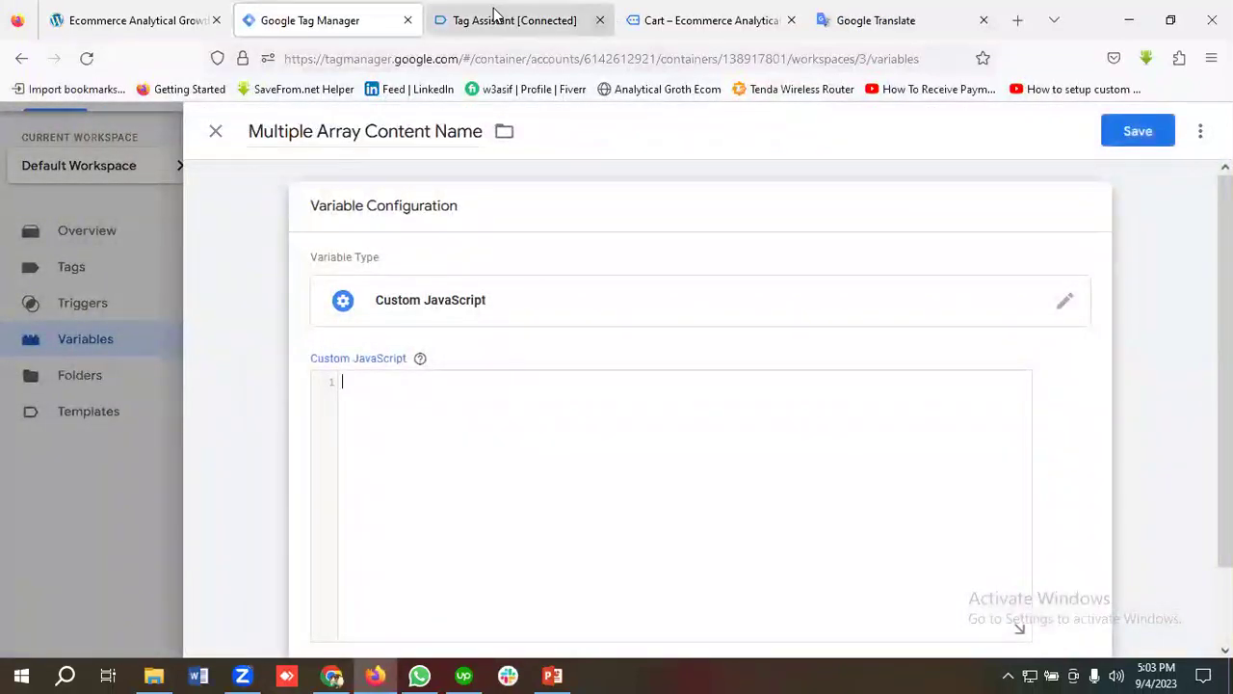
Copy the Product Names CJS function from the Google Translate notes.
{"action": "left_click", "coordinate": [848, 17]}
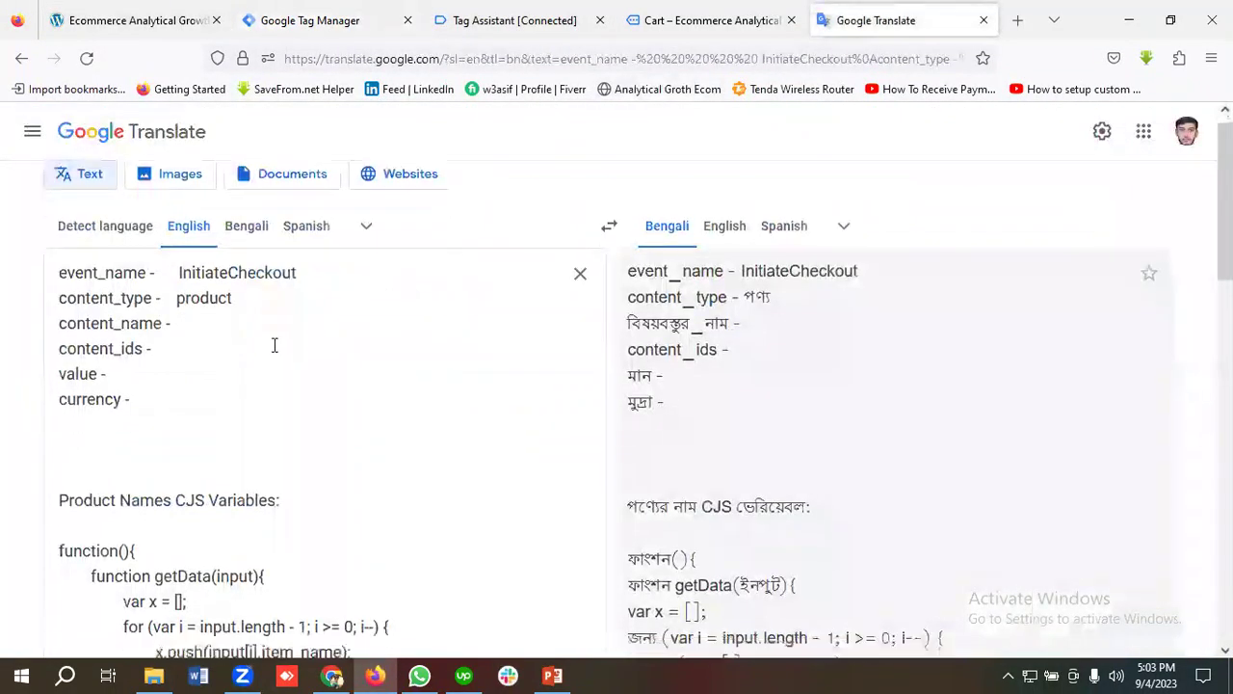
{"action": "scroll", "coordinate": [274, 345], "scroll_direction": "down", "scroll_amount": 3}
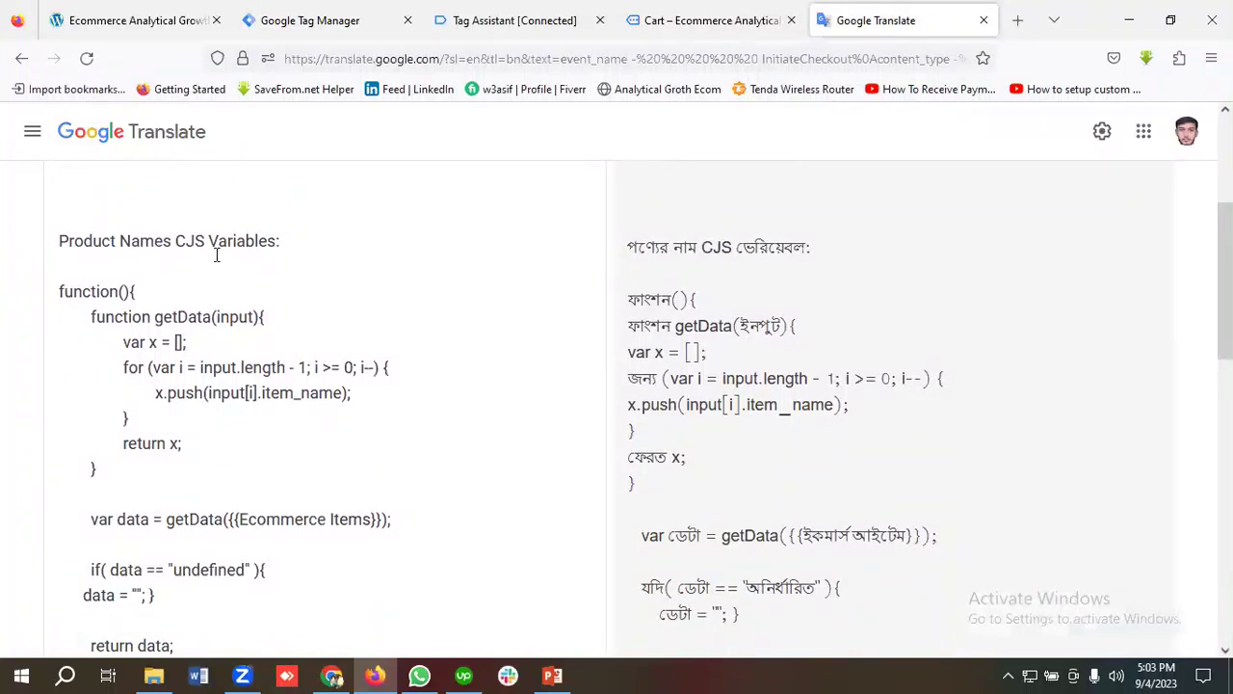
{"action": "scroll", "coordinate": [173, 358], "scroll_direction": "down", "scroll_amount": 3}
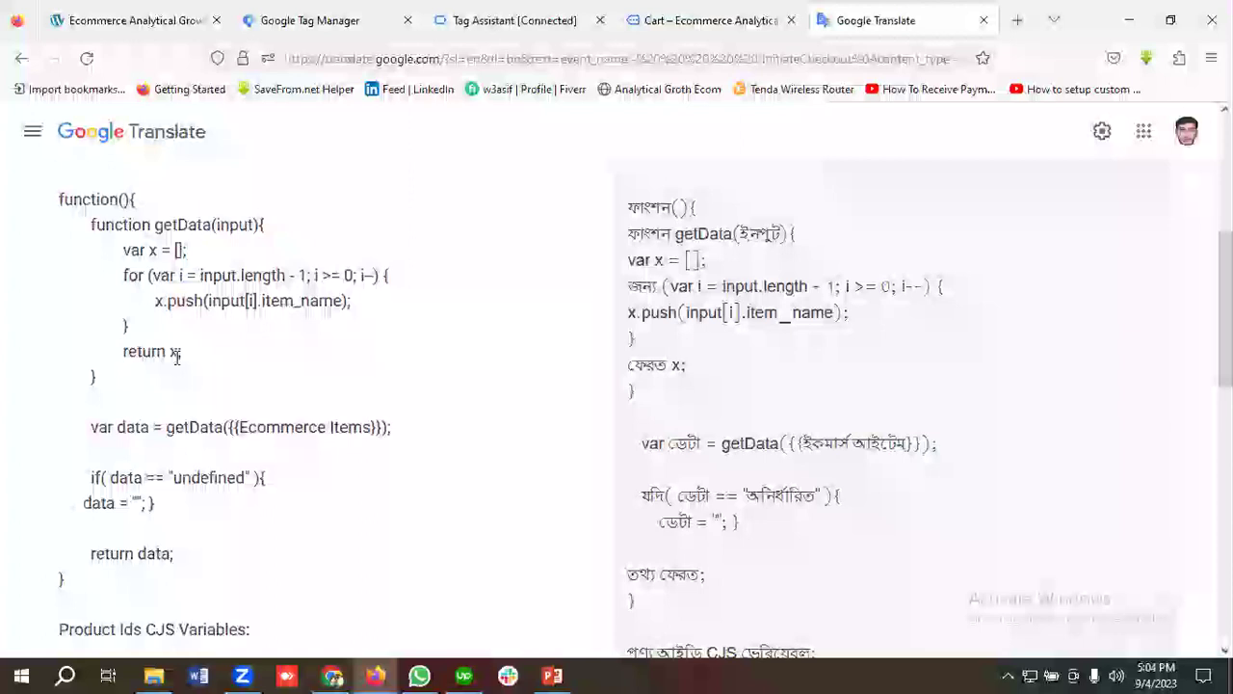
{"action": "scroll", "coordinate": [203, 355], "scroll_direction": "up", "scroll_amount": 1}
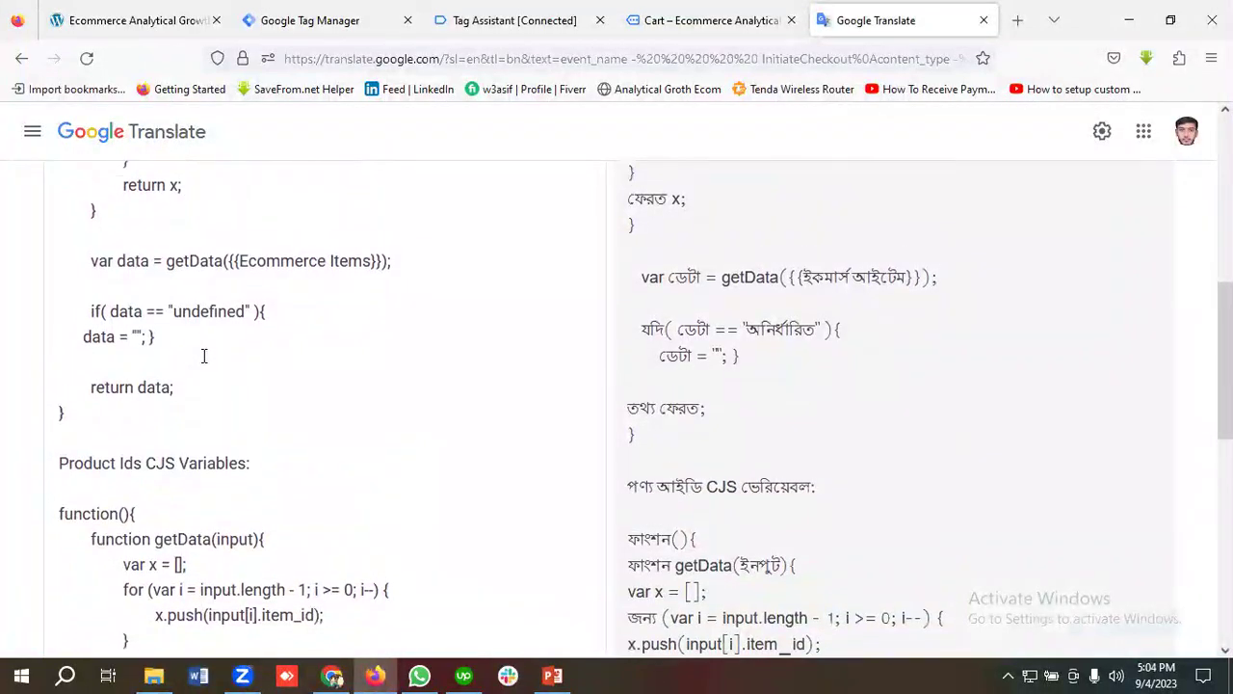
{"action": "left_click_drag", "start_coordinate": [70, 493], "coordinate": [60, 385]}
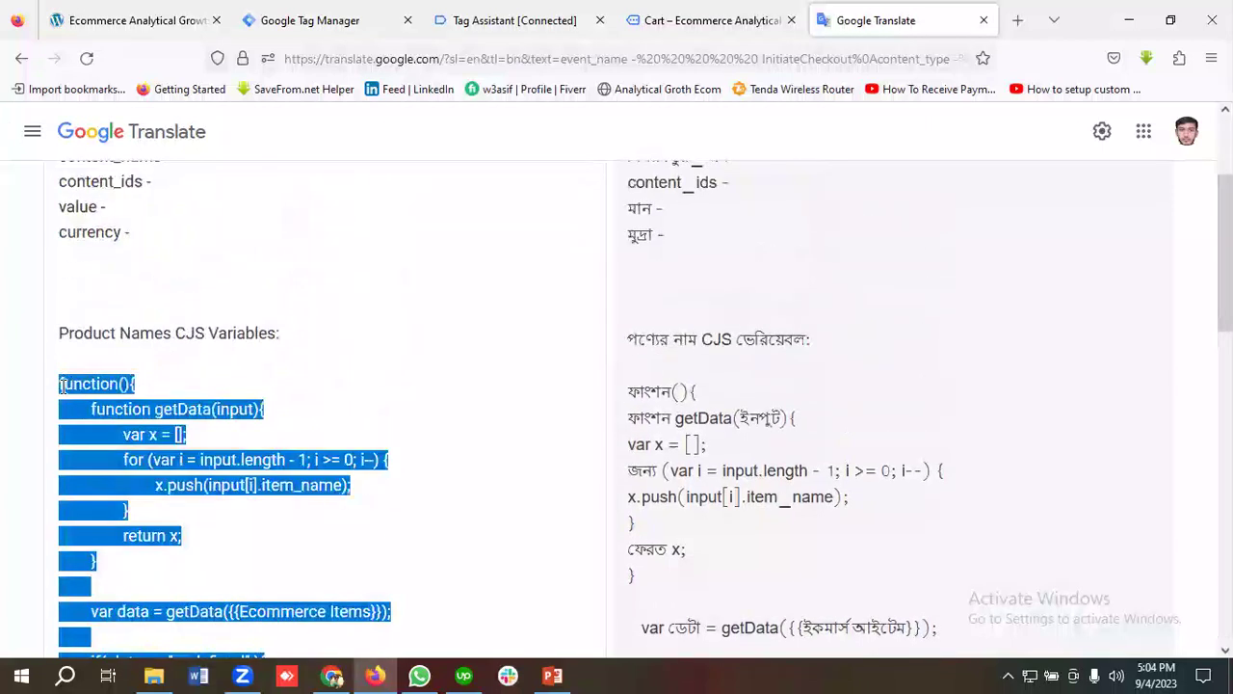
{"action": "right_click", "coordinate": [132, 412]}
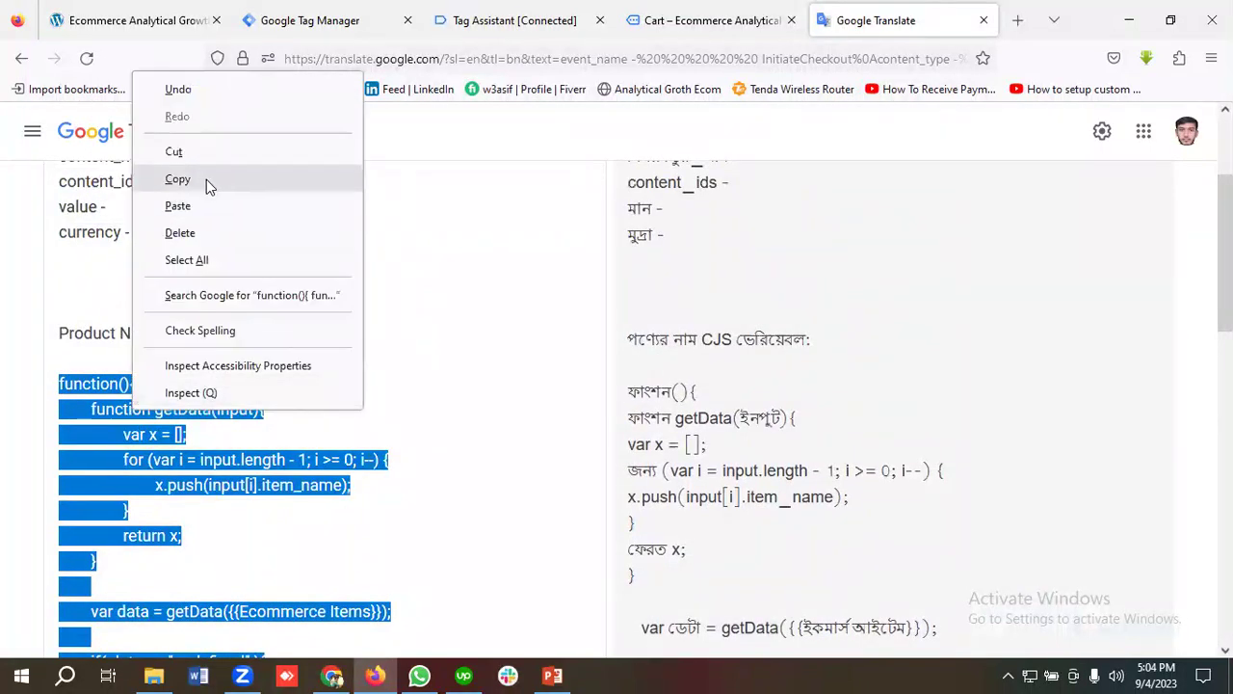
{"action": "left_click", "coordinate": [178, 179]}
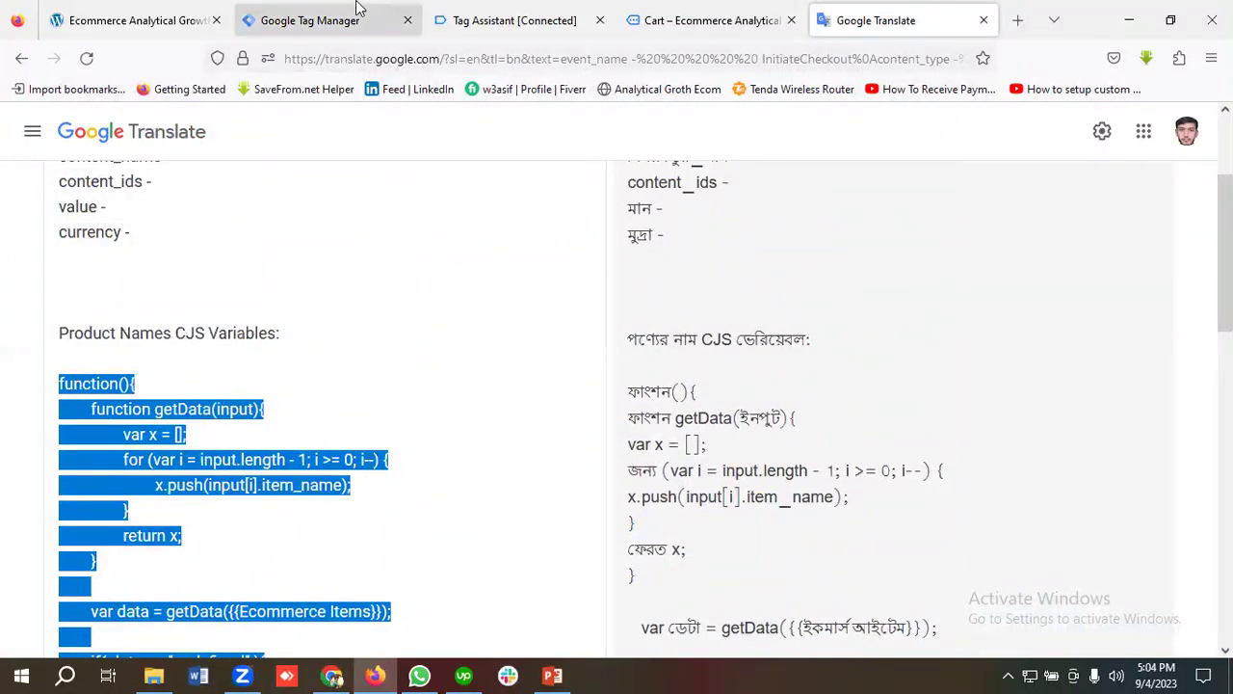
Paste the item_name code into the Custom JavaScript editor and save the variable.
{"action": "left_click", "coordinate": [310, 21]}
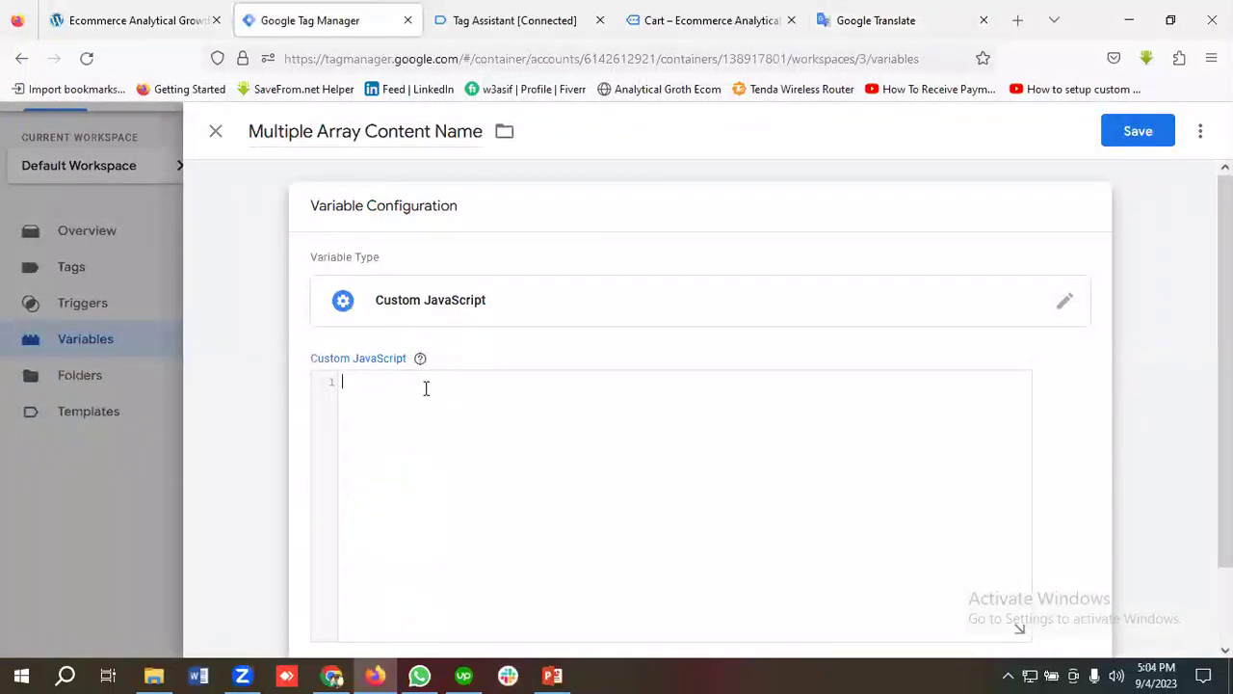
{"action": "key", "text": "ctrl+v"}
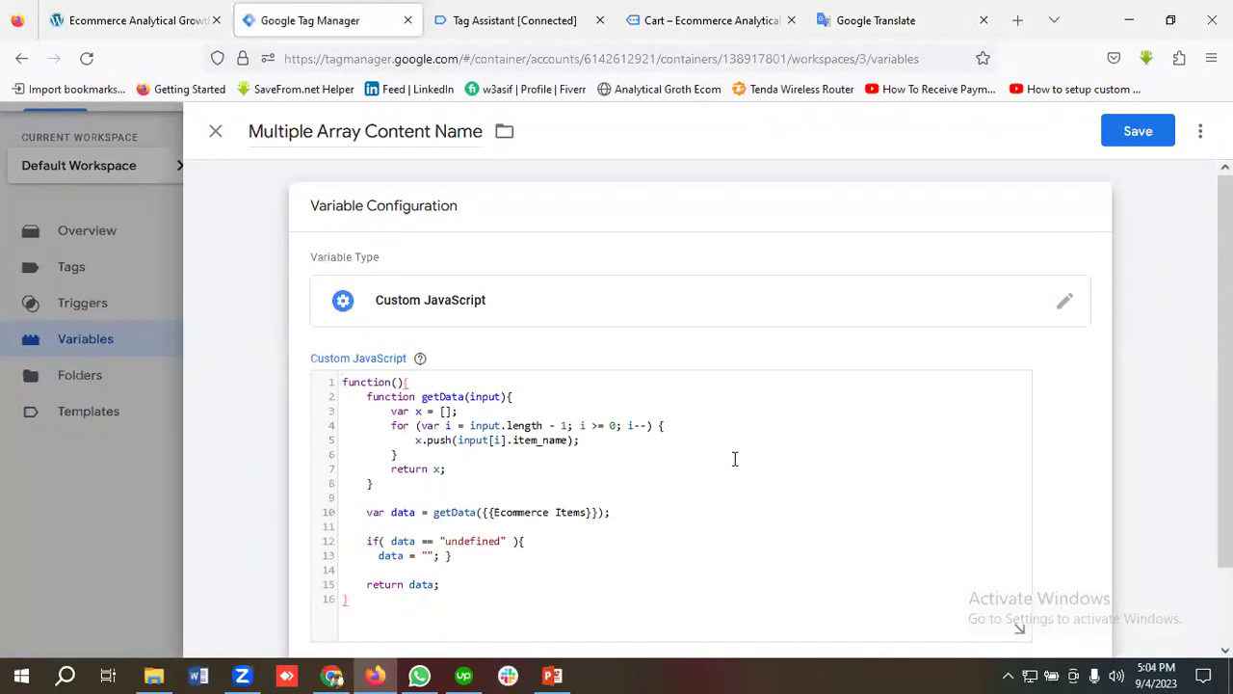
{"action": "left_click", "coordinate": [1117, 136]}
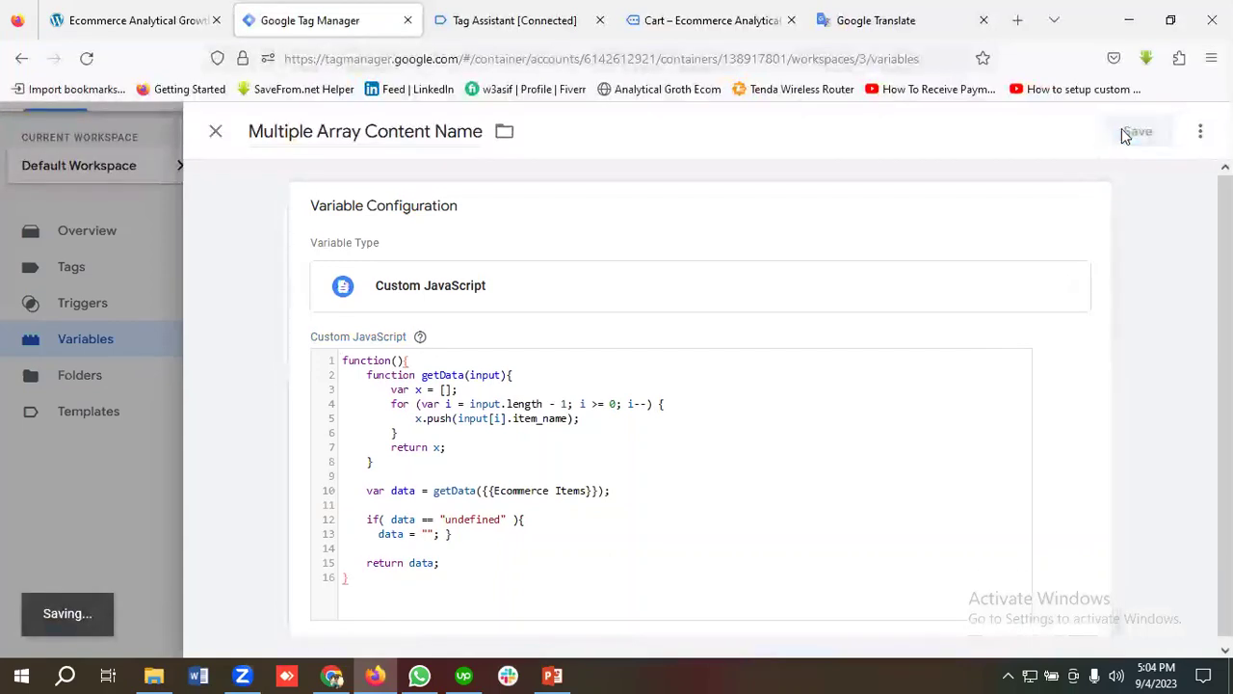
{"action": "scroll", "coordinate": [757, 587], "scroll_direction": "down", "scroll_amount": 3}
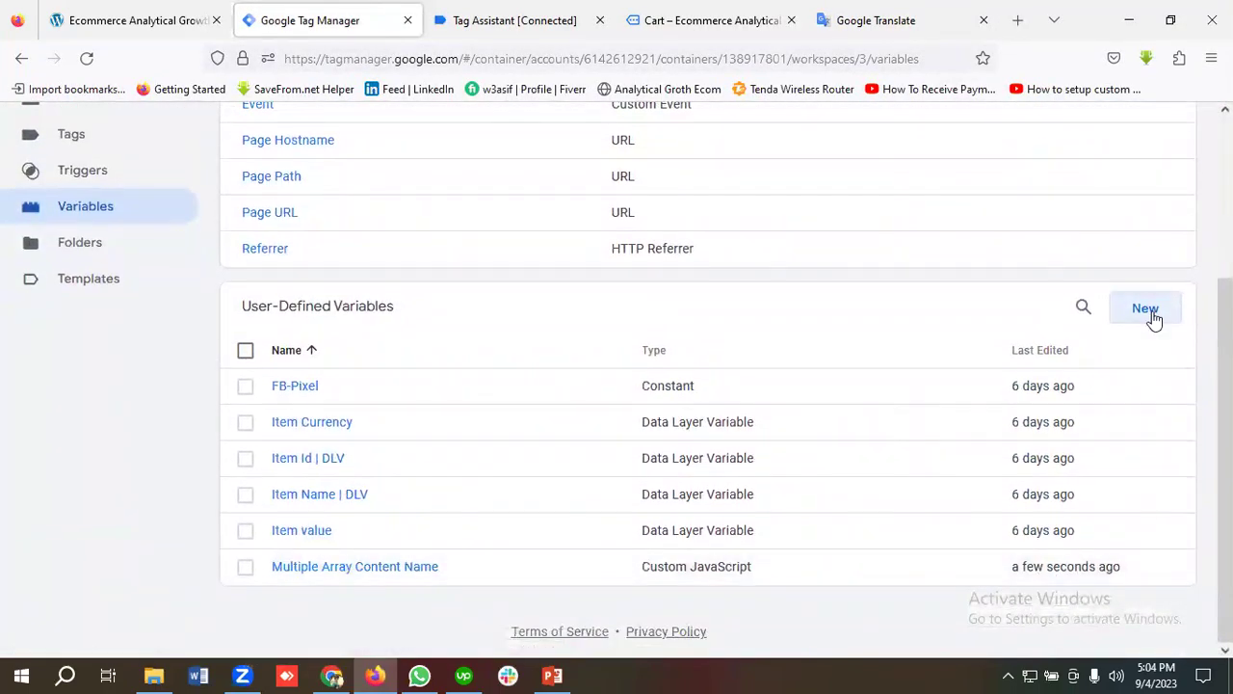
Create a new Custom JavaScript variable named 'Multiple Array Product Ids'.
{"action": "left_click", "coordinate": [1147, 310]}
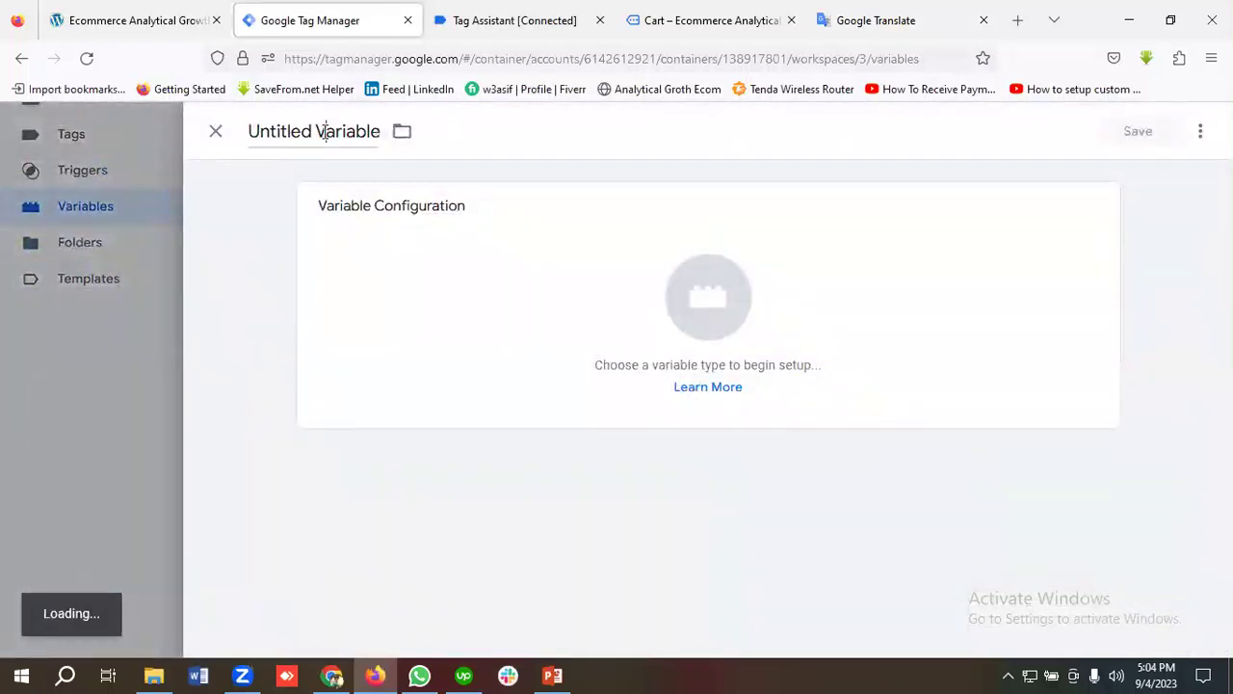
{"action": "left_click", "coordinate": [324, 133]}
{"action": "key", "text": "BackSpace"}
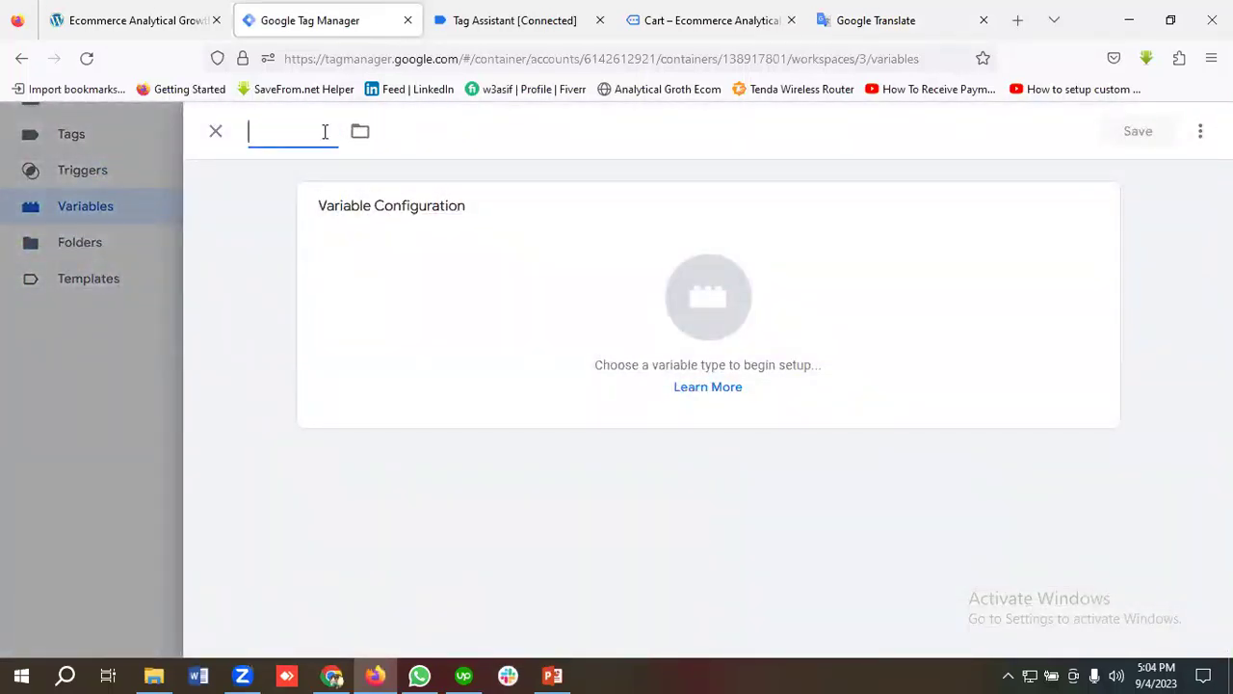
{"action": "left_click", "coordinate": [885, 20]}
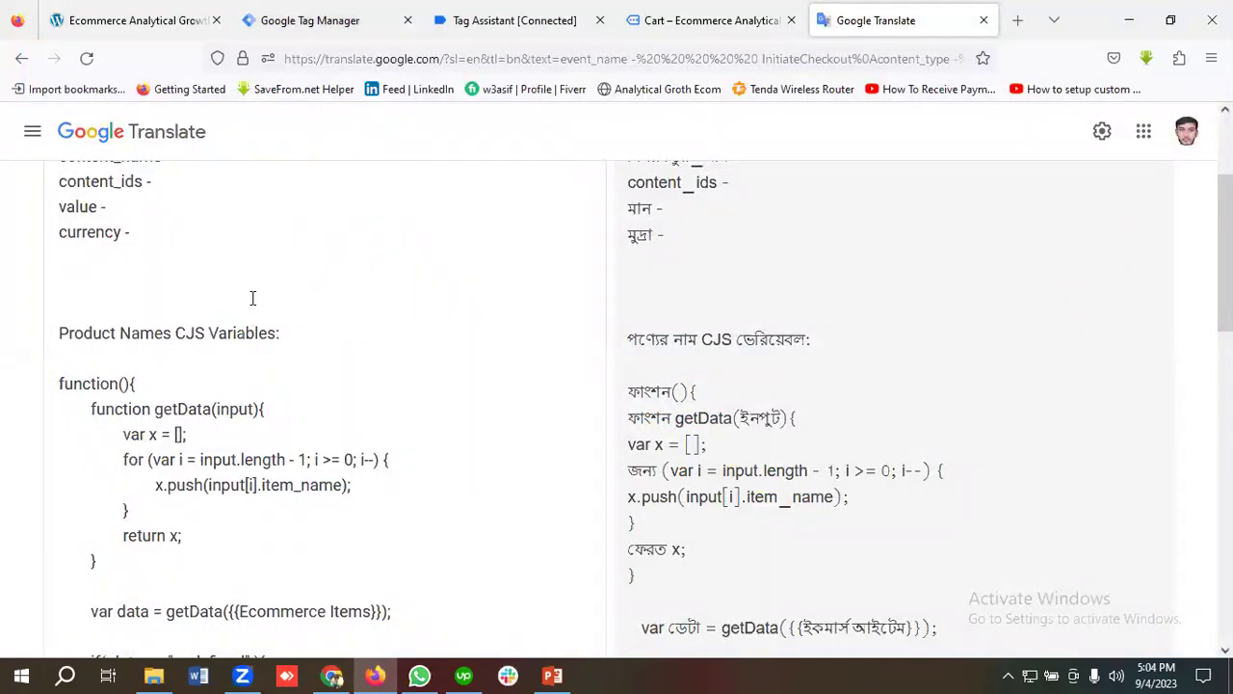
{"action": "scroll", "coordinate": [252, 298], "scroll_direction": "down", "scroll_amount": 2}
{"action": "scroll", "coordinate": [254, 297], "scroll_direction": "down", "scroll_amount": 5}
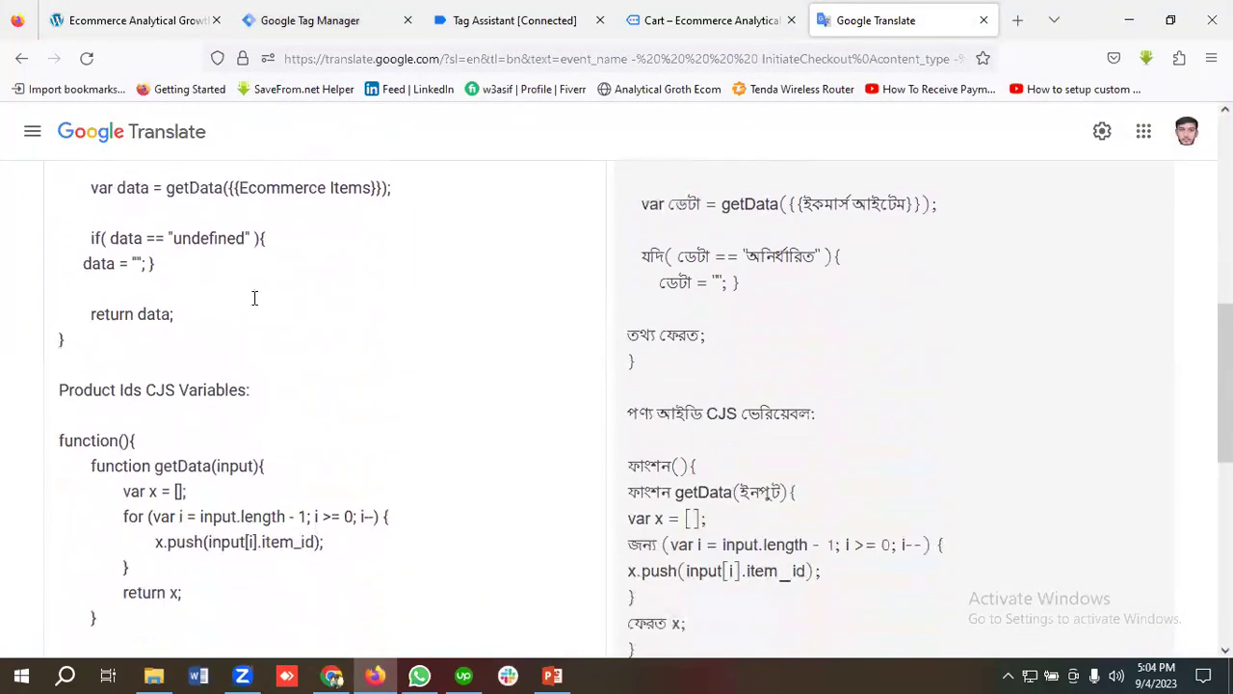
{"action": "scroll", "coordinate": [254, 297], "scroll_direction": "down", "scroll_amount": 1}
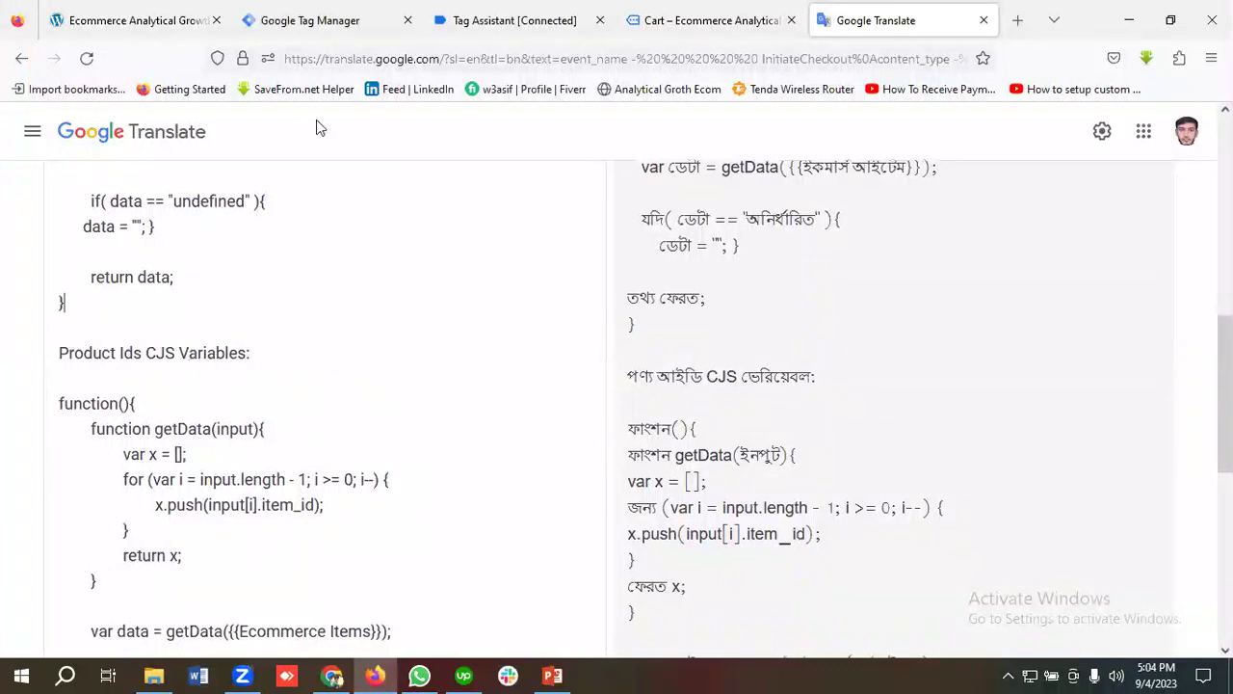
{"action": "left_click", "coordinate": [318, 19]}
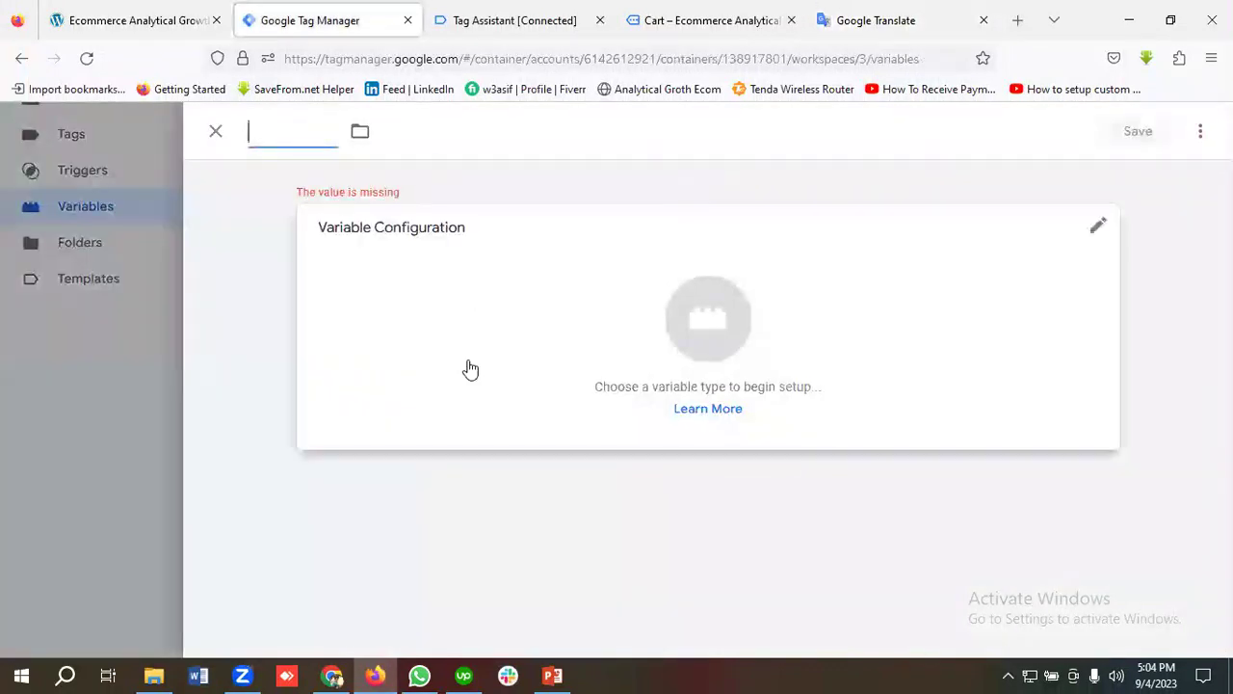
{"action": "left_click", "coordinate": [269, 129]}
{"action": "type", "text": "Mul"}
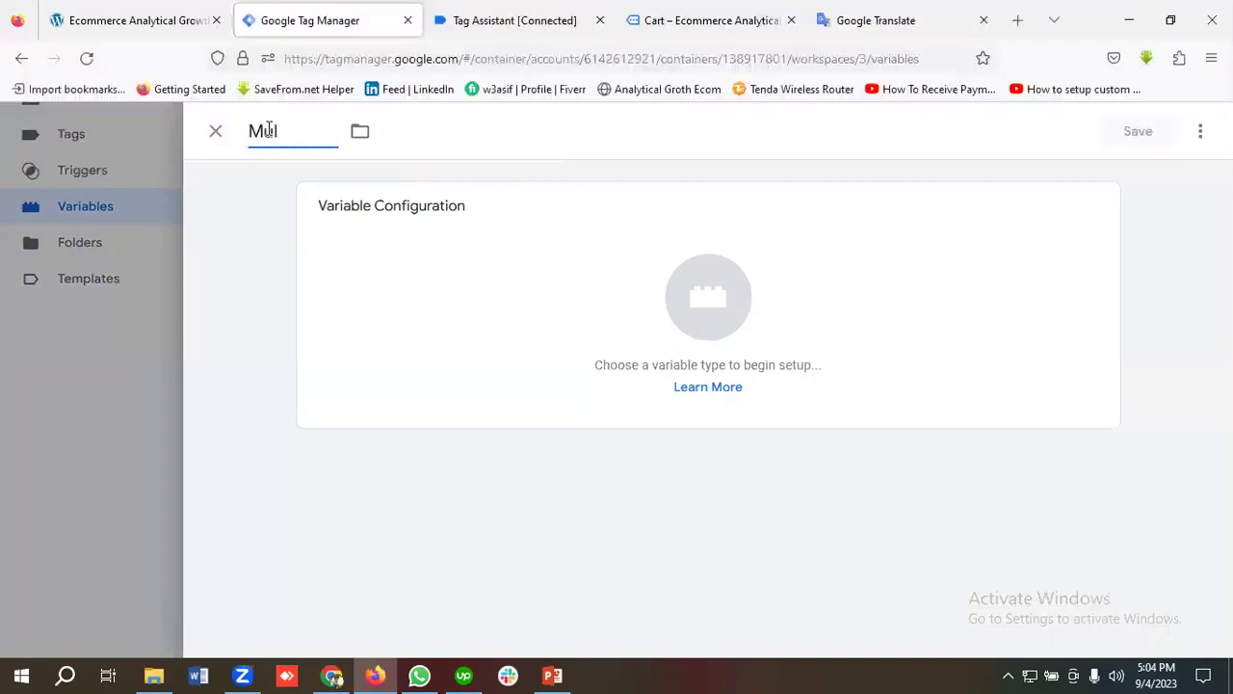
{"action": "type", "text": "tiple Array"}
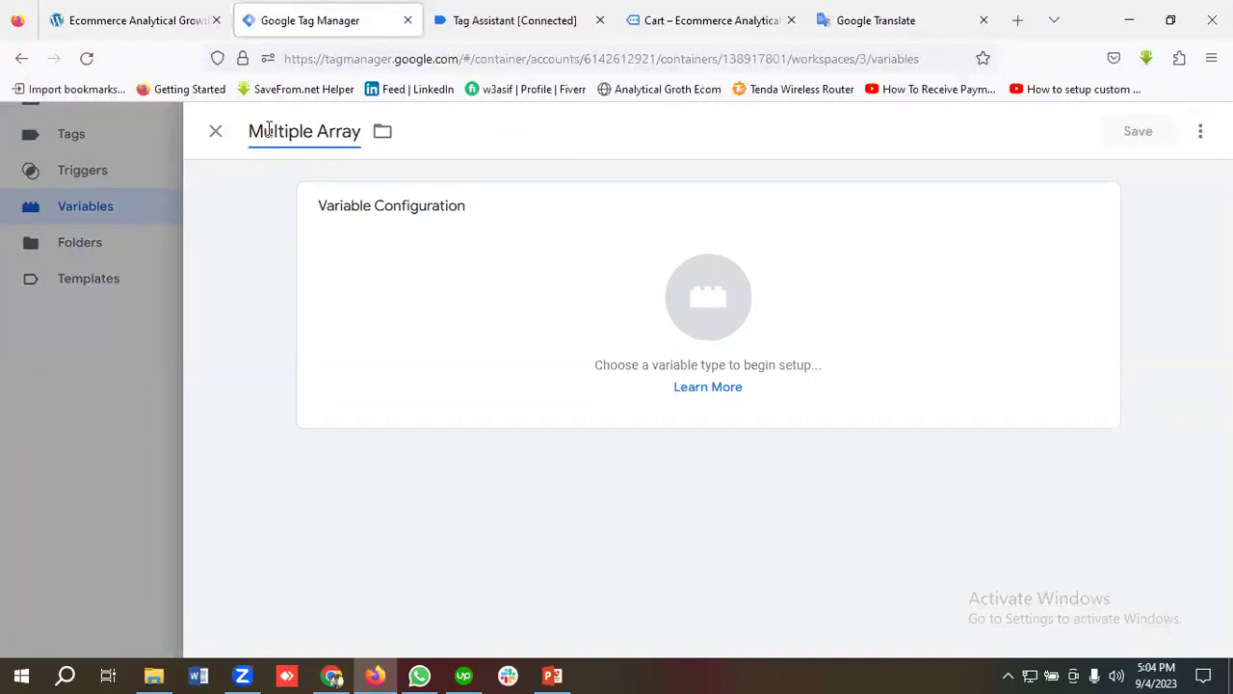
{"action": "type", "text": " Product Ids"}
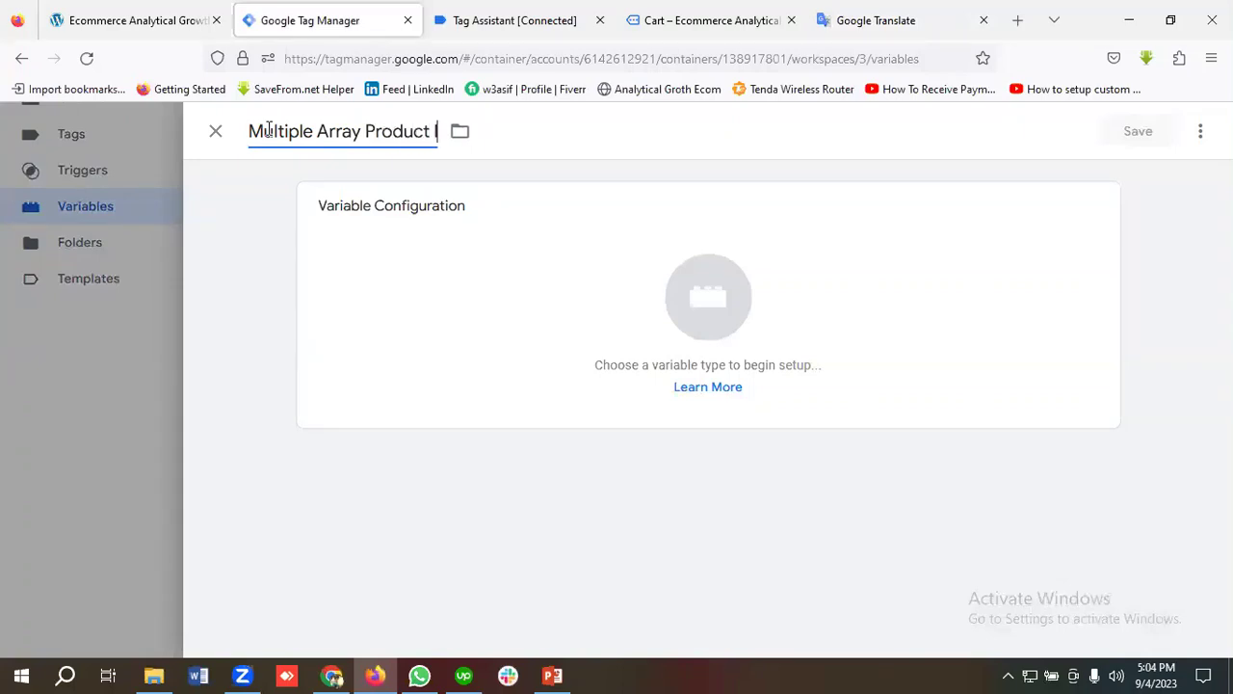
{"action": "left_click", "coordinate": [691, 328]}
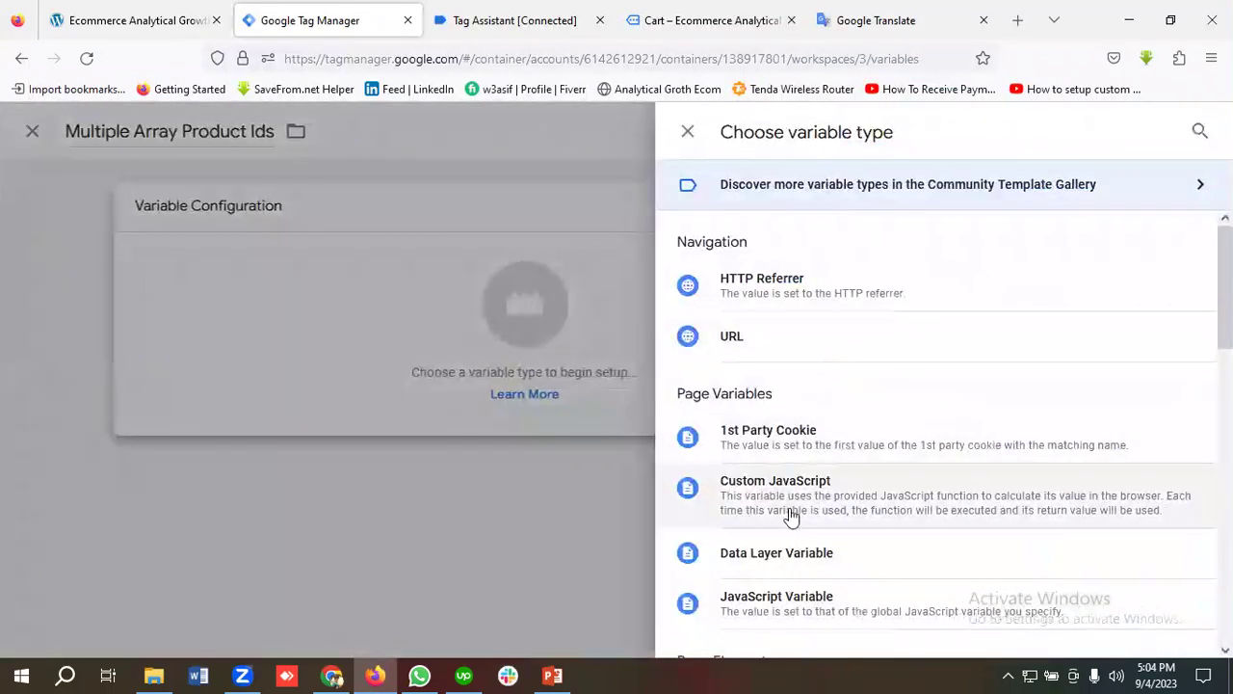
{"action": "left_click", "coordinate": [788, 499]}
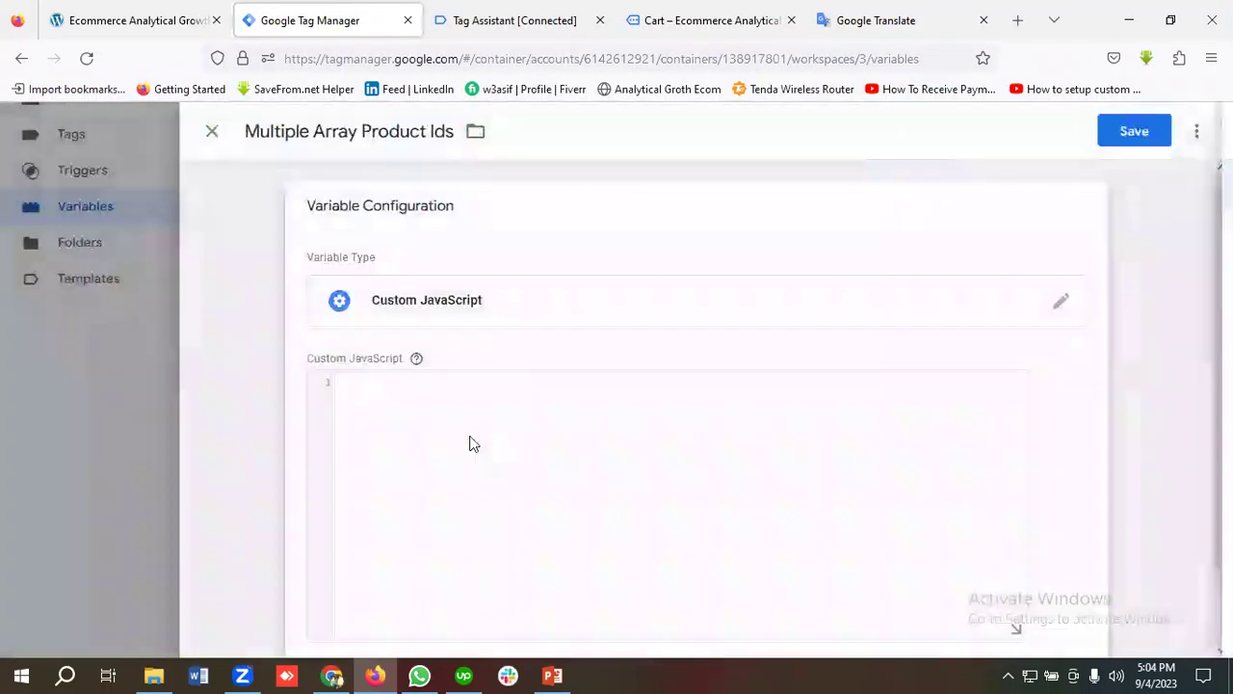
Copy the Product Ids code from the notes, paste it in, and save the variable.
{"action": "left_click", "coordinate": [846, 23]}
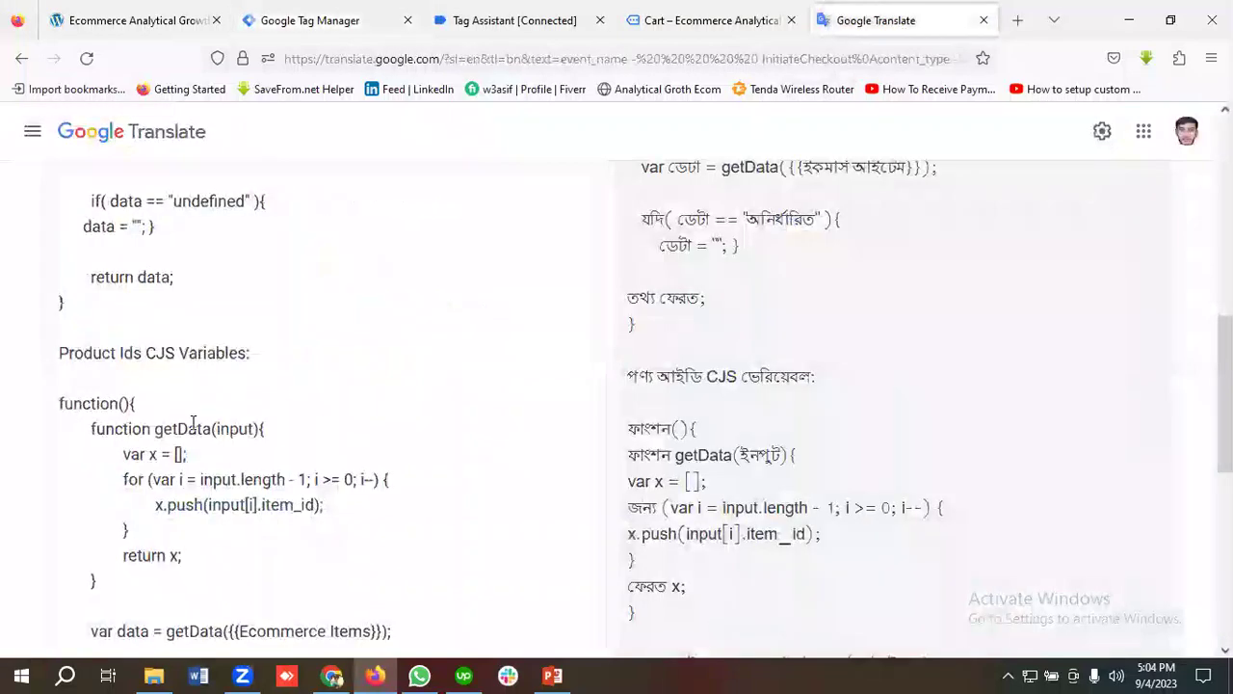
{"action": "scroll", "coordinate": [85, 362], "scroll_direction": "down", "scroll_amount": 1}
{"action": "left_click_drag", "start_coordinate": [59, 309], "coordinate": [188, 521]}
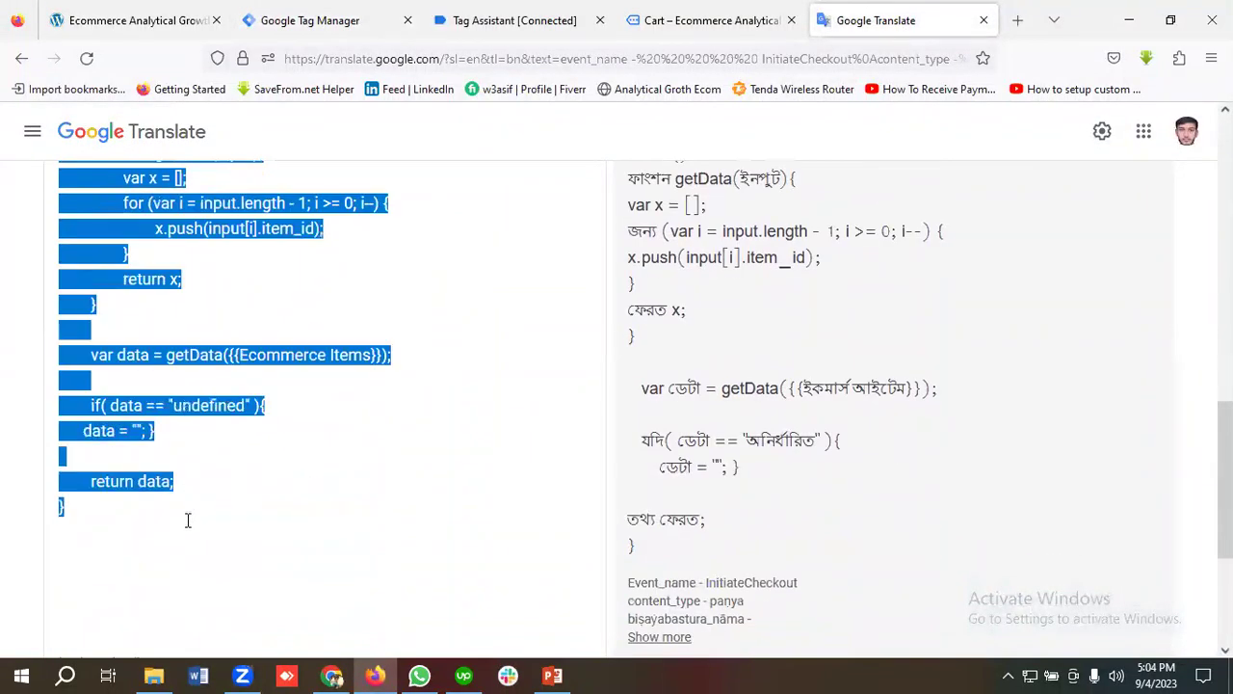
{"action": "right_click", "coordinate": [184, 322]}
{"action": "left_click", "coordinate": [239, 433]}
{"action": "left_click", "coordinate": [287, 20]}
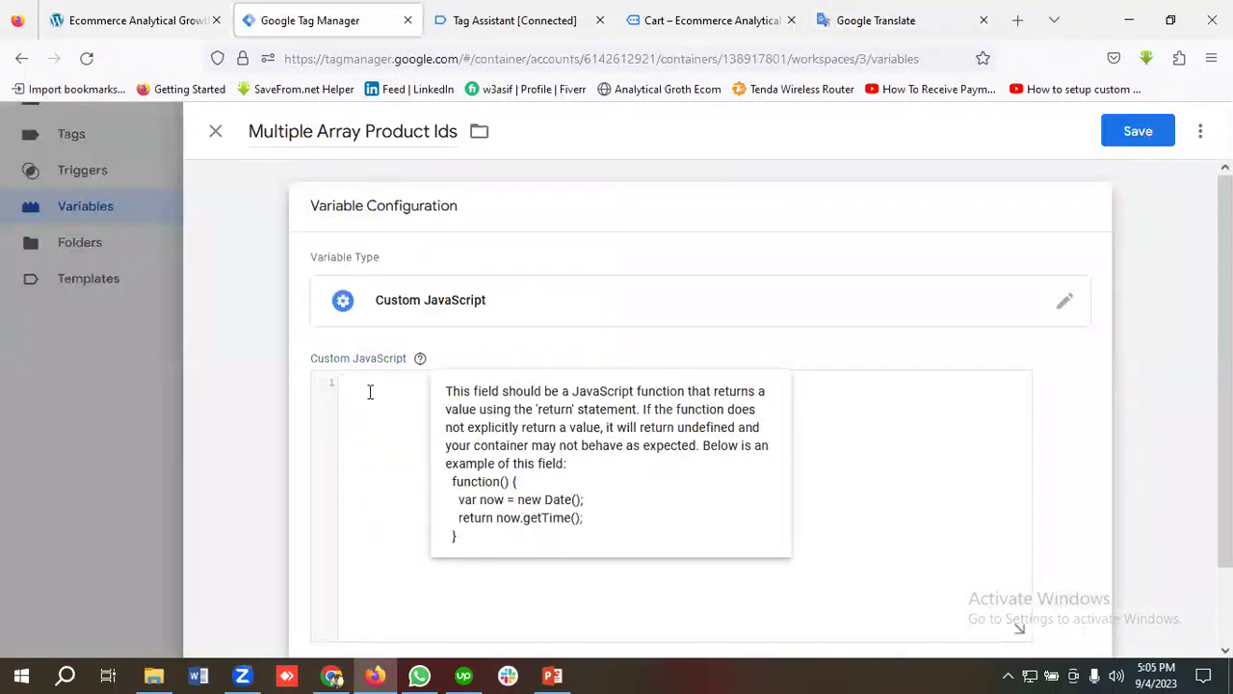
{"action": "key", "text": "ctrl+v"}
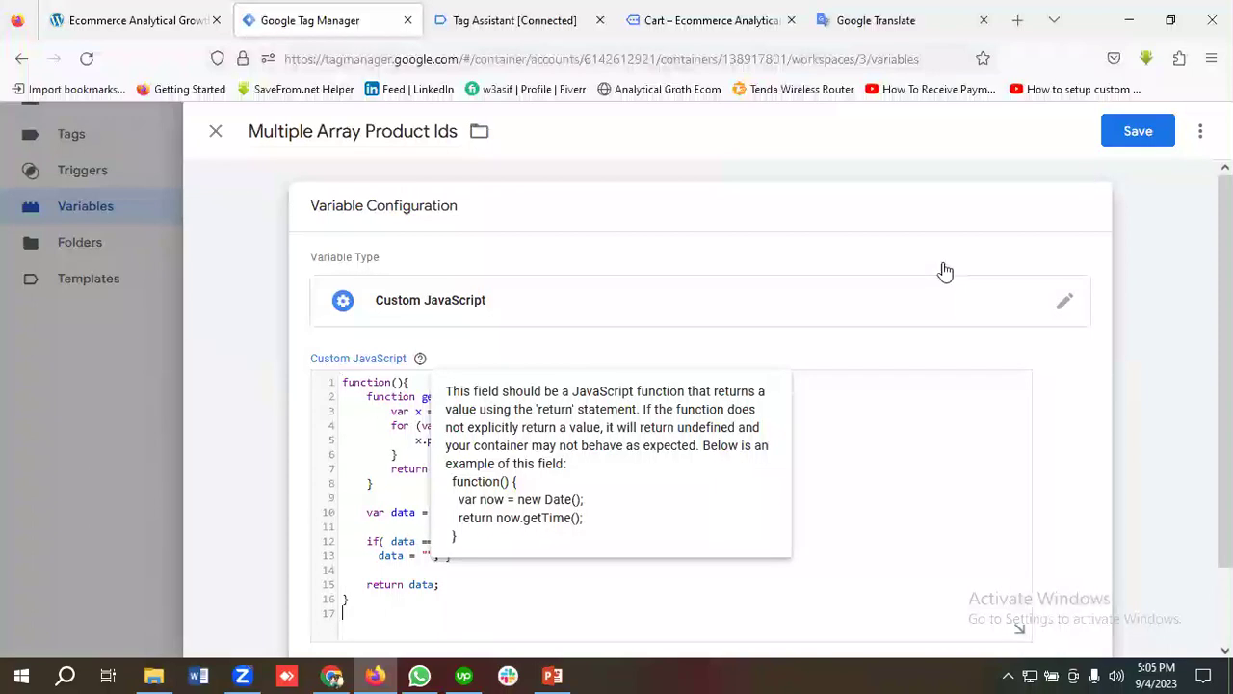
{"action": "left_click", "coordinate": [1125, 130]}
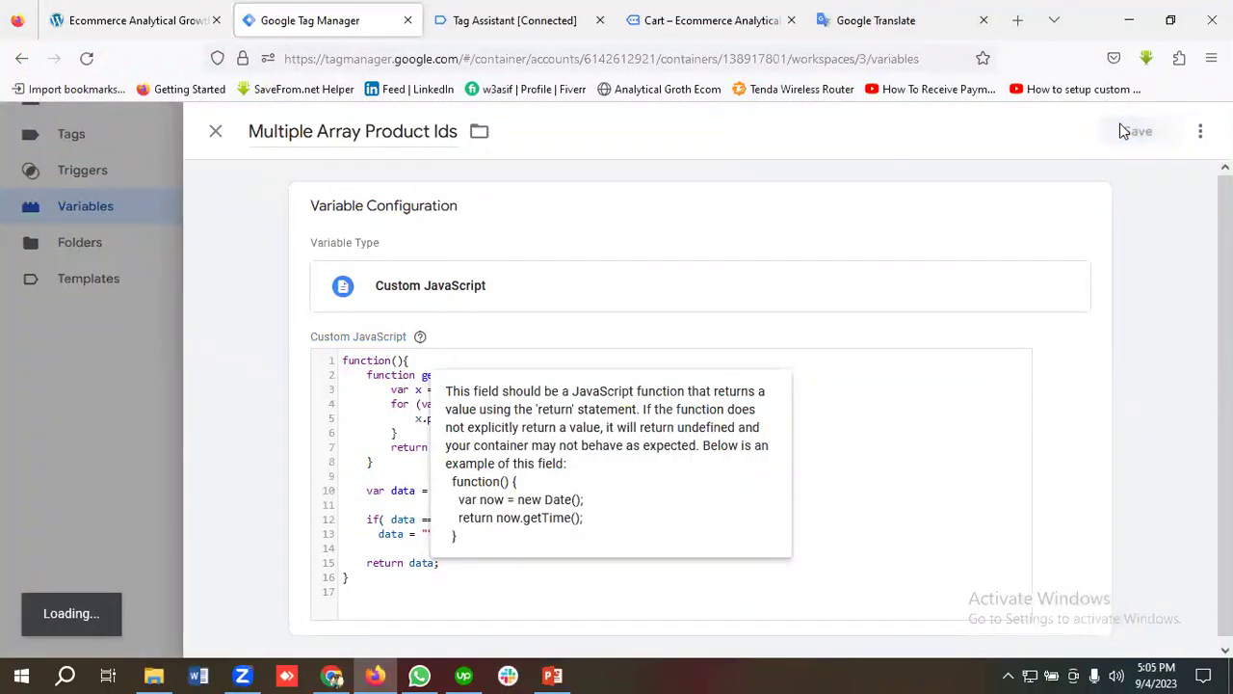
{"action": "scroll", "coordinate": [386, 449], "scroll_direction": "up", "scroll_amount": 1}
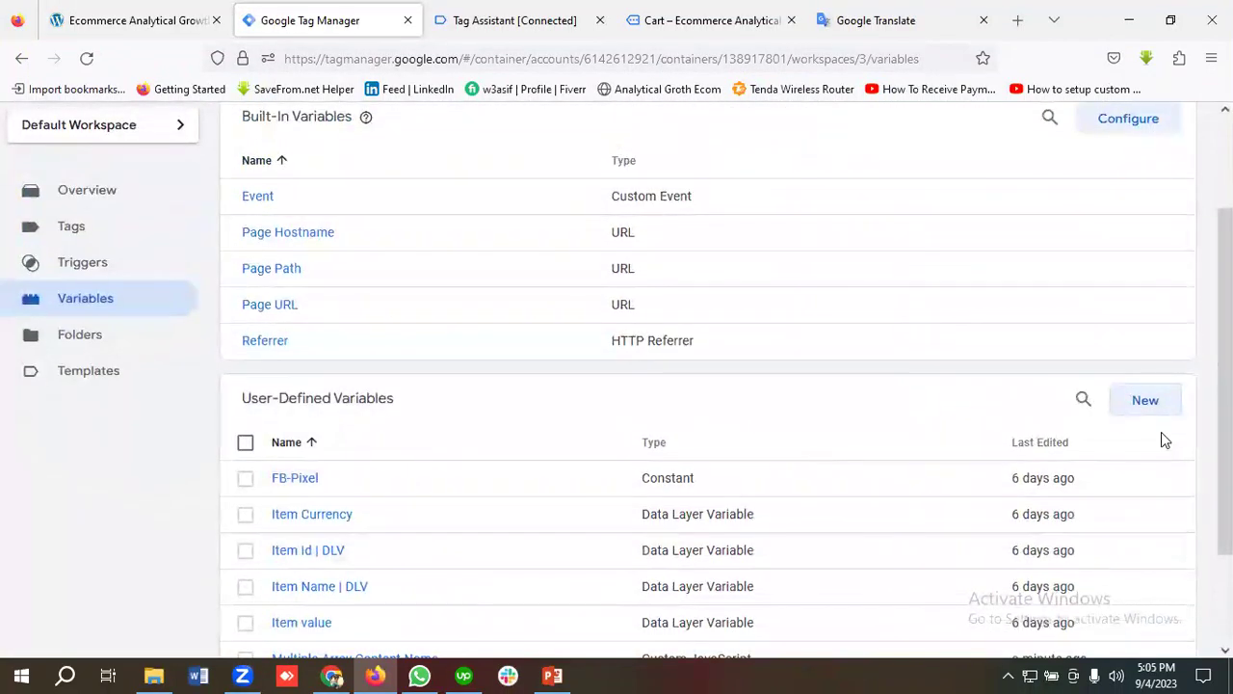
Start another new variable and paste 'Ecommerce' from the notes as its name.
{"action": "left_click", "coordinate": [1150, 404]}
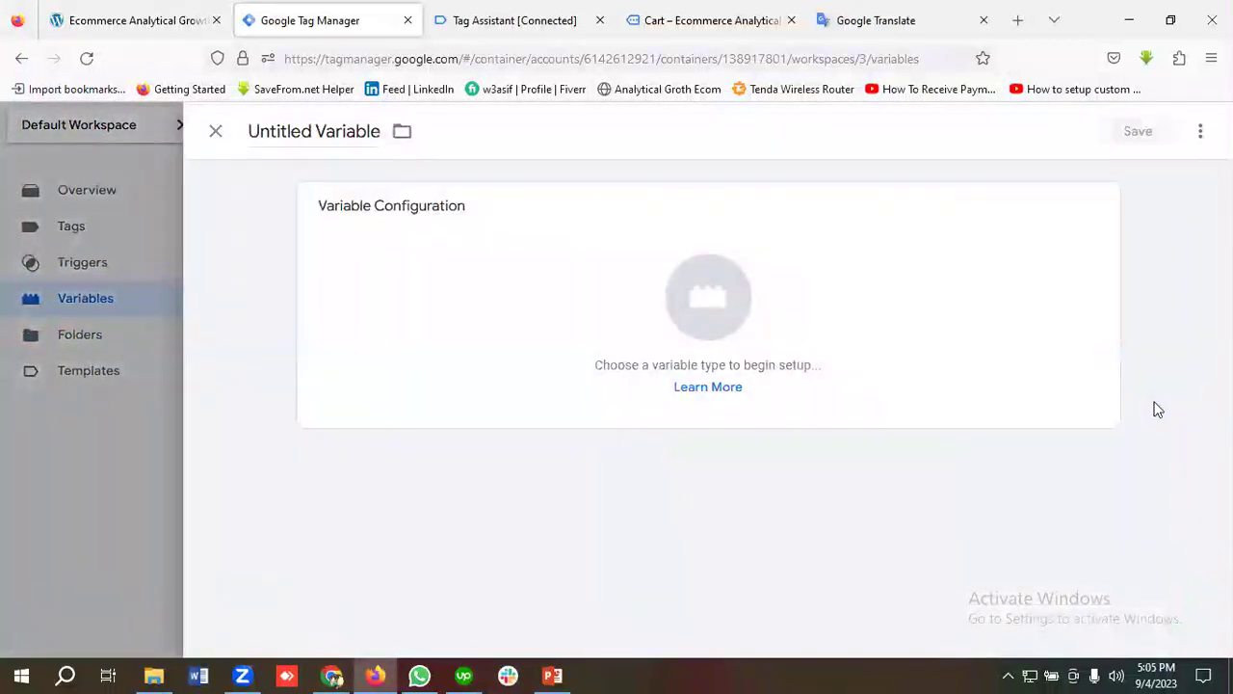
{"action": "left_click", "coordinate": [316, 131]}
{"action": "triple_click", "coordinate": [318, 130]}
{"action": "key", "text": "BackSpace"}
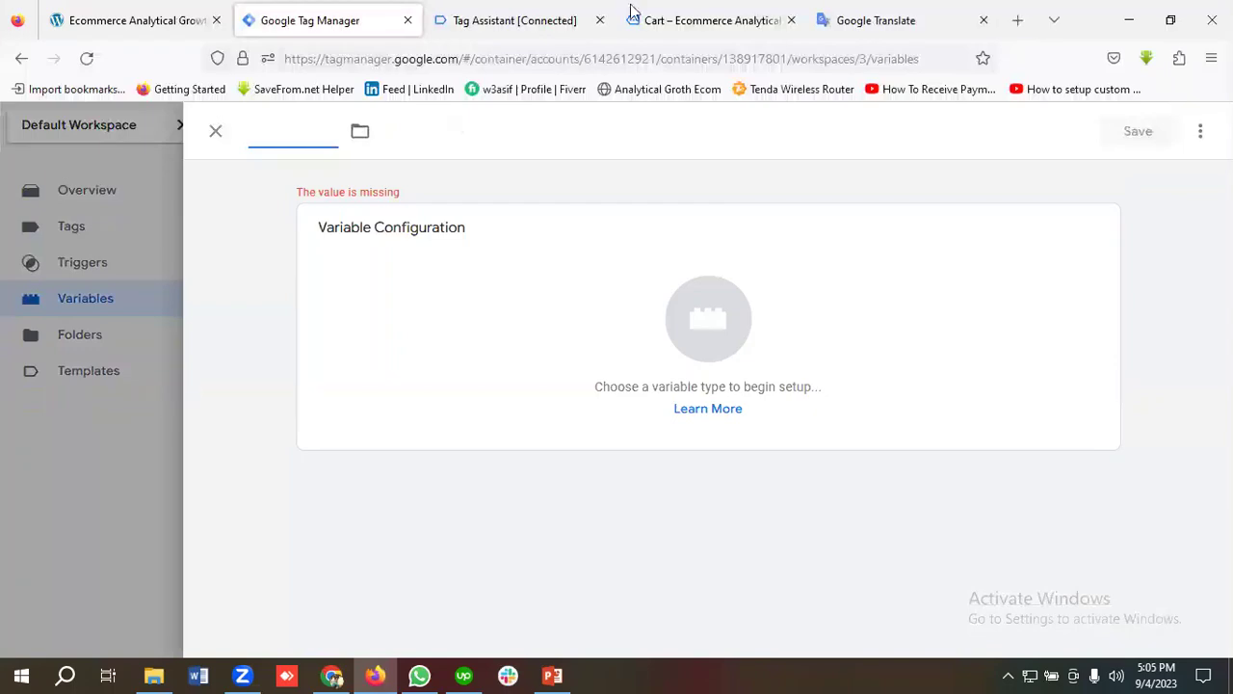
{"action": "left_click", "coordinate": [872, 20]}
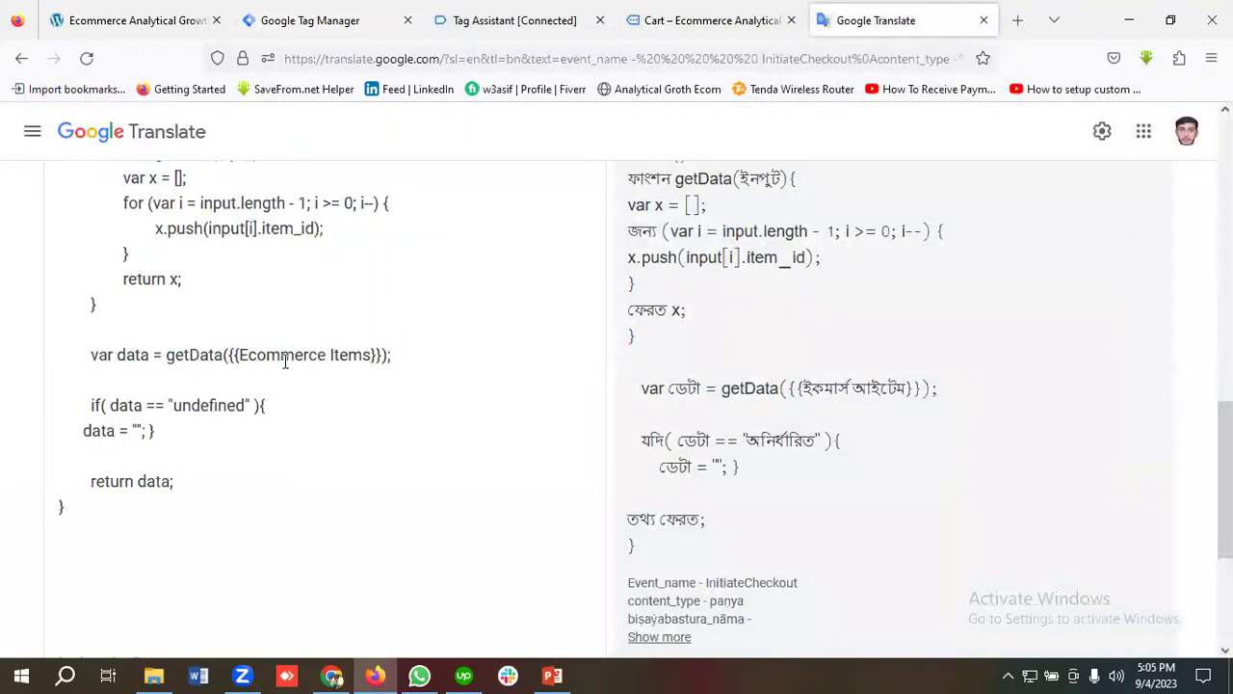
{"action": "double_click", "coordinate": [283, 356]}
{"action": "right_click", "coordinate": [286, 355]}
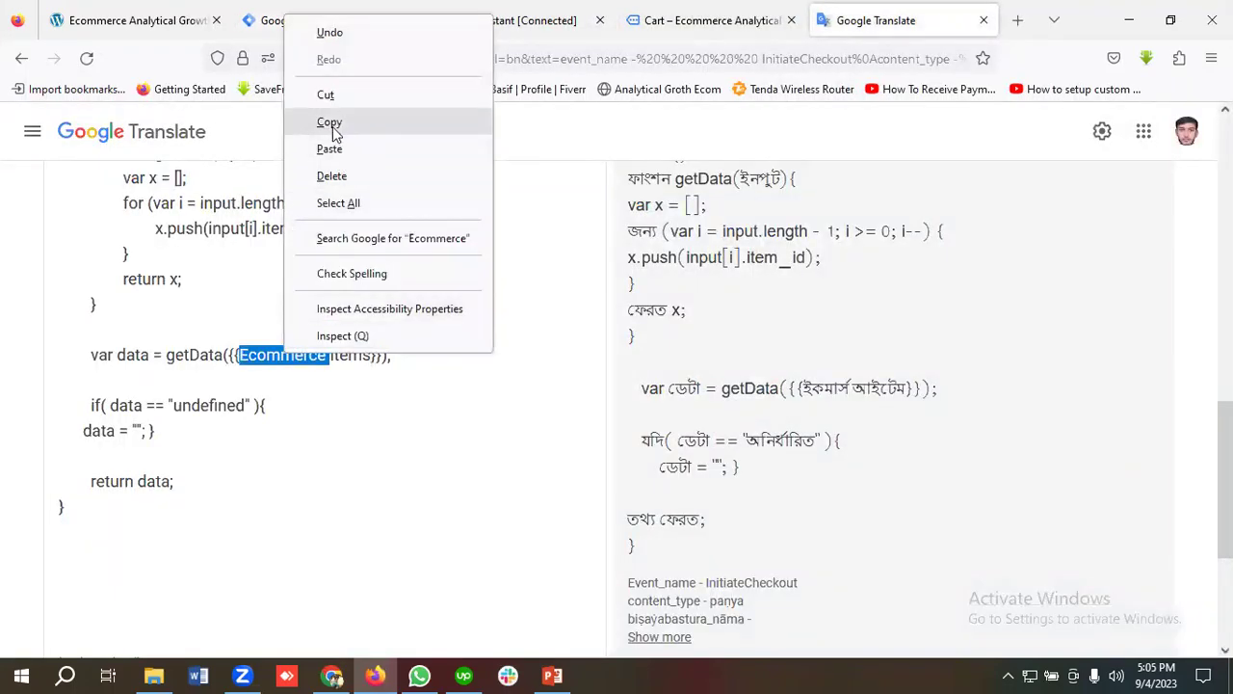
{"action": "left_click", "coordinate": [330, 123]}
{"action": "left_click", "coordinate": [318, 20]}
{"action": "left_click", "coordinate": [297, 182]}
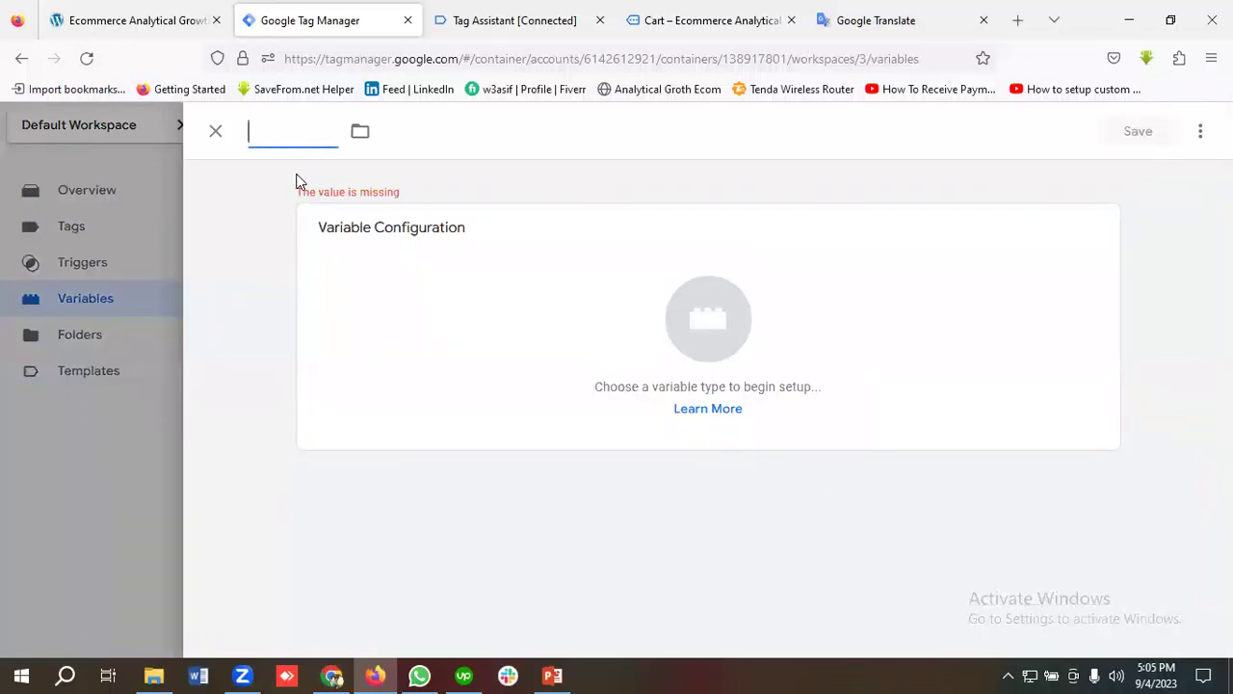
{"action": "key", "text": "ctrl+v"}
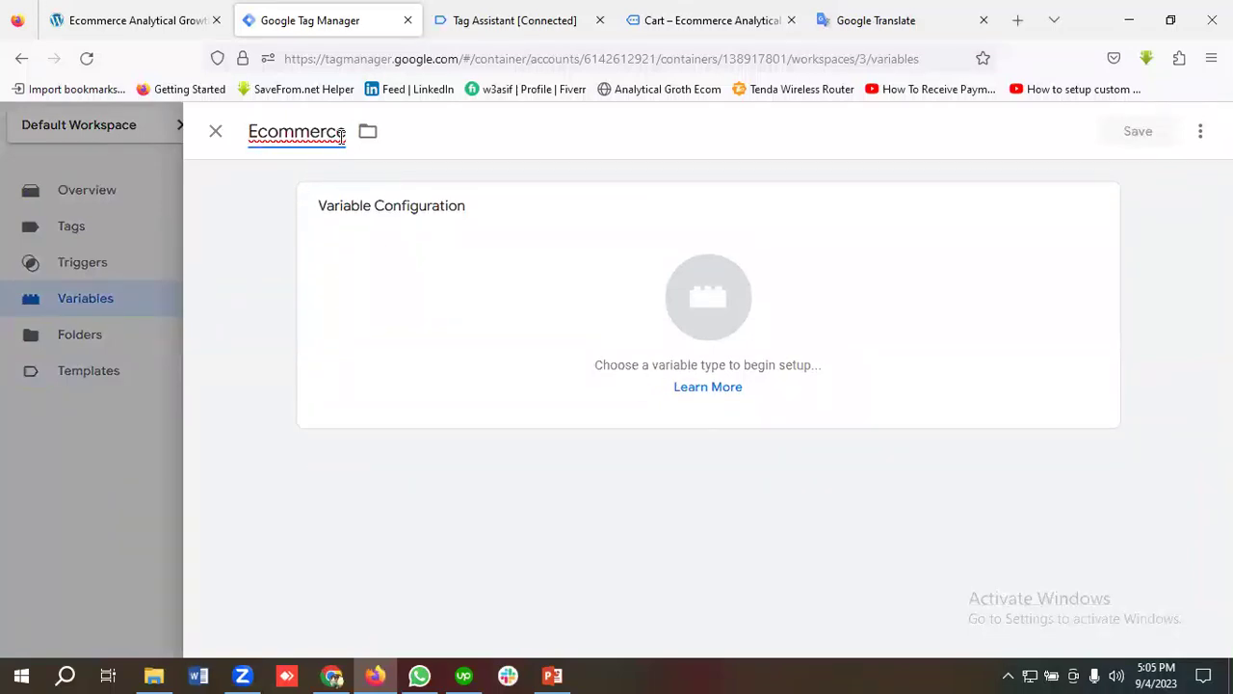
Copy 'Items' from the notes to complete the name 'Ecommerce Items'.
{"action": "left_click", "coordinate": [876, 21]}
{"action": "double_click", "coordinate": [349, 354]}
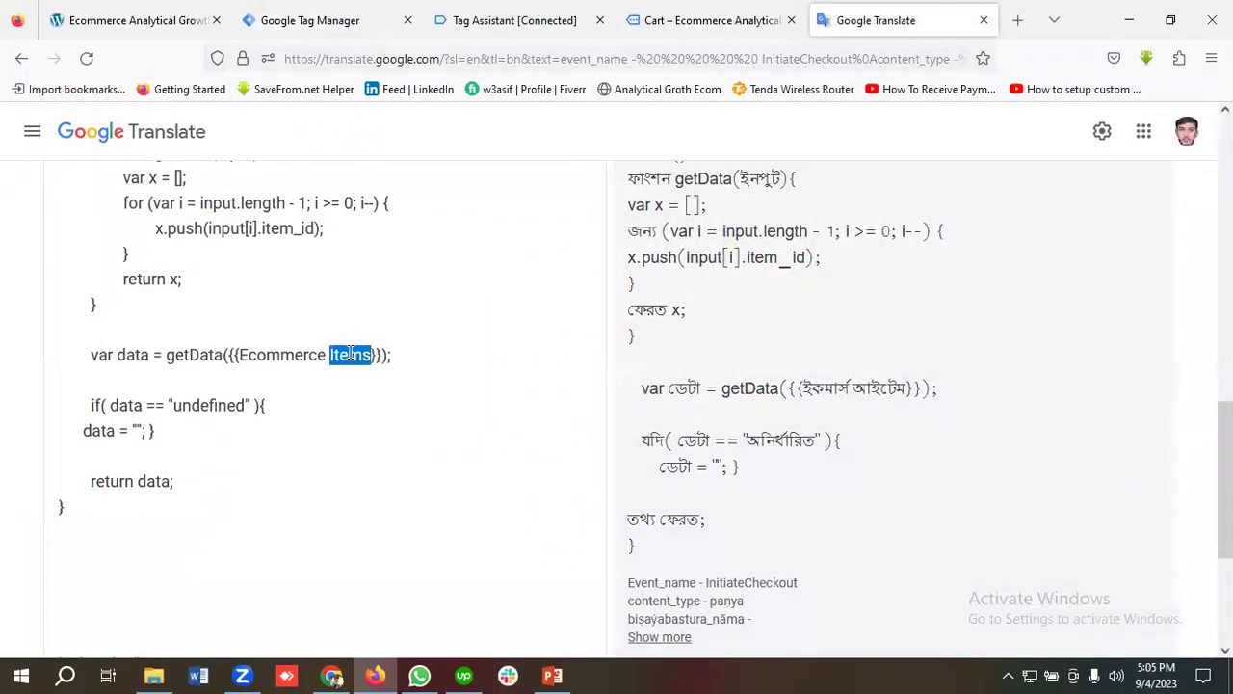
{"action": "right_click", "coordinate": [350, 355]}
{"action": "left_click", "coordinate": [405, 461]}
{"action": "left_click", "coordinate": [330, 33]}
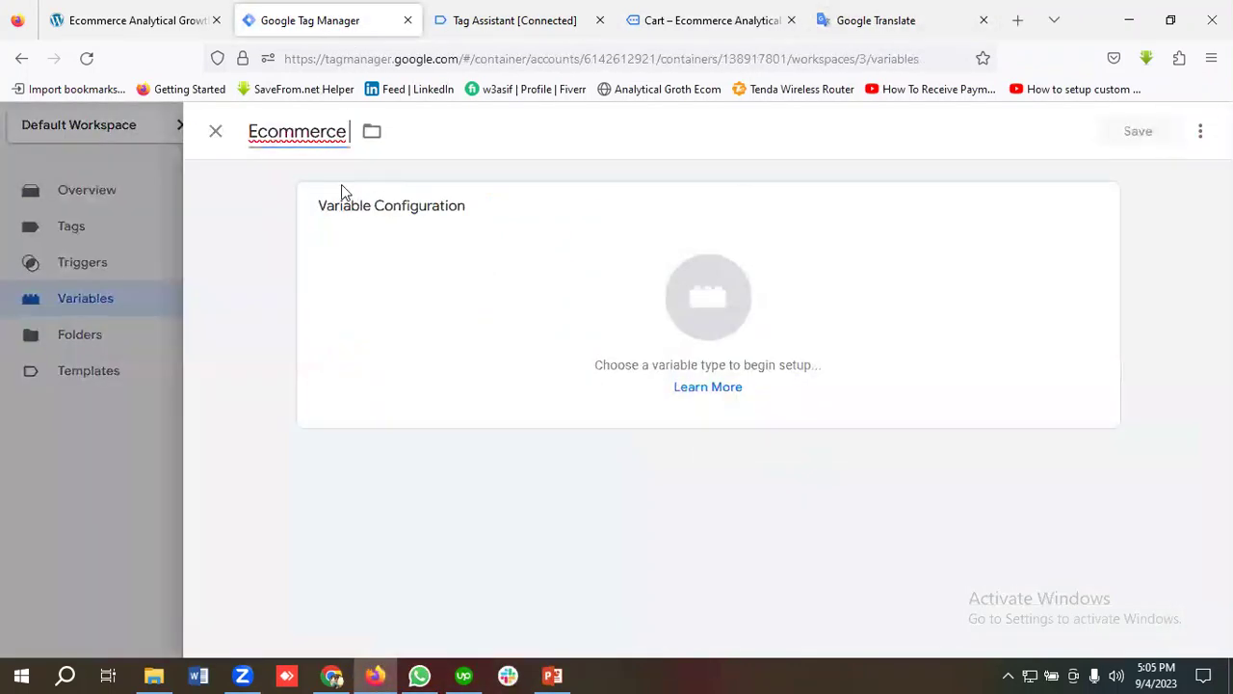
{"action": "key", "text": "ctrl+v"}
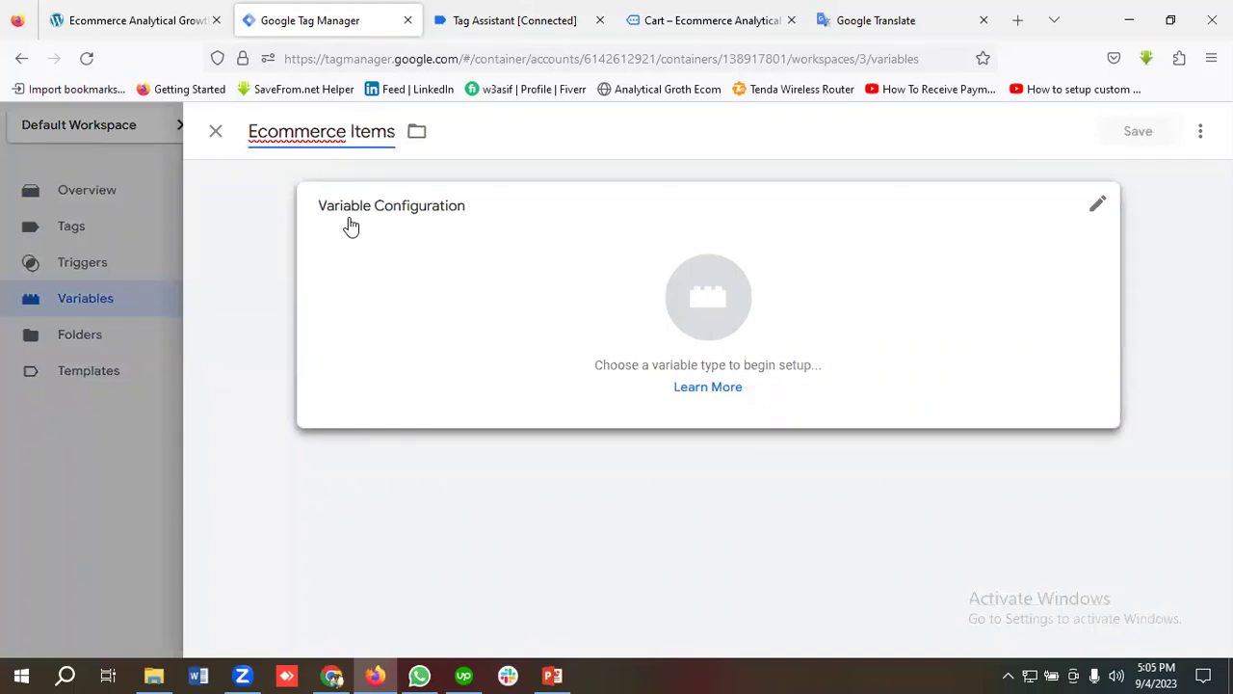
Make the variable a Data Layer Variable, then switch to the store's cart page.
{"action": "left_click", "coordinate": [691, 312]}
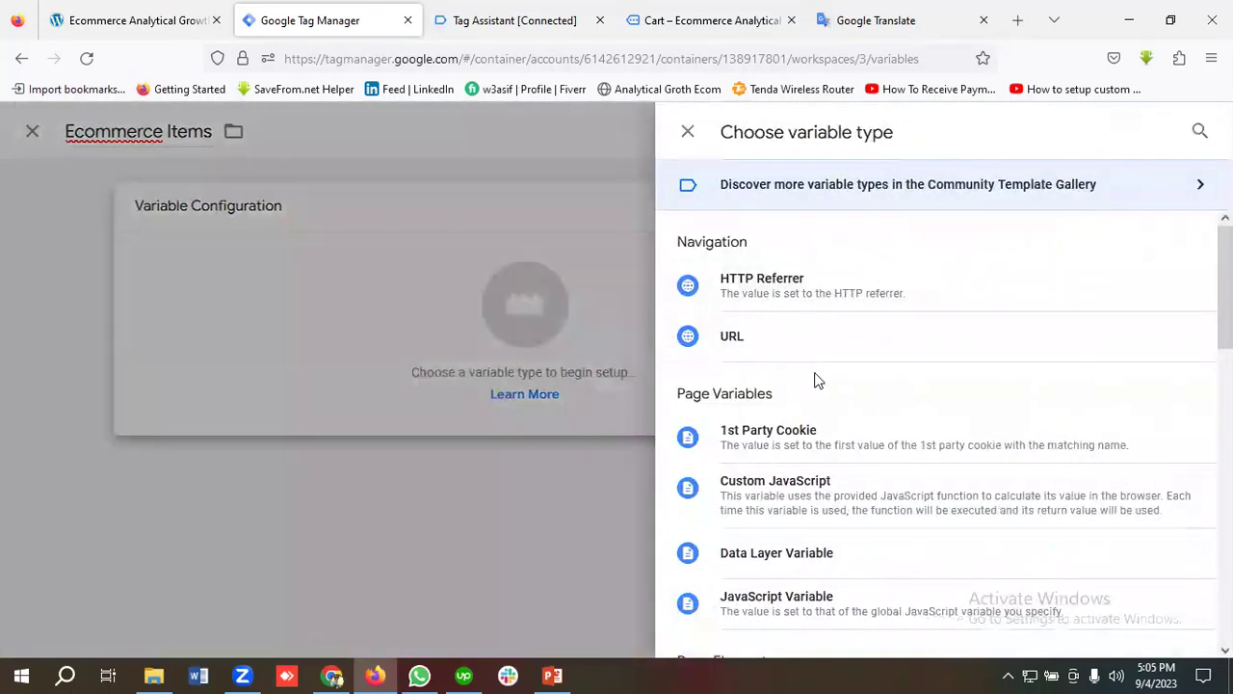
{"action": "scroll", "coordinate": [815, 379], "scroll_direction": "down", "scroll_amount": 1}
{"action": "left_click", "coordinate": [795, 460]}
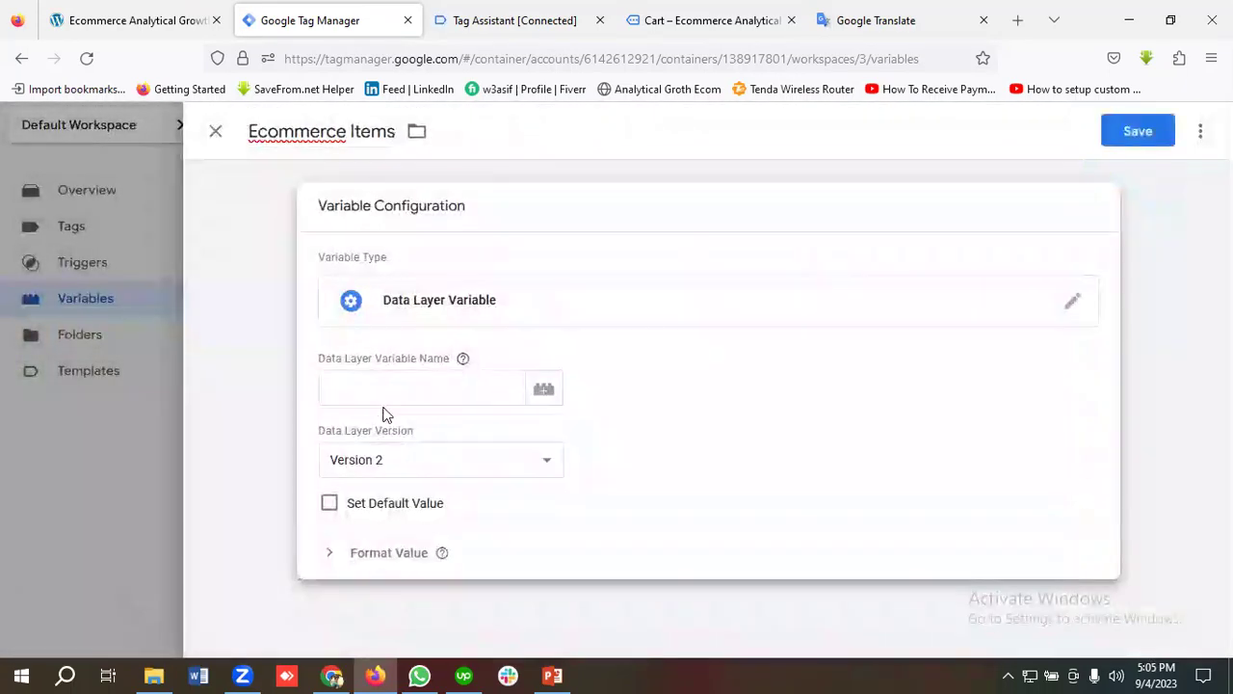
{"action": "left_click", "coordinate": [385, 391]}
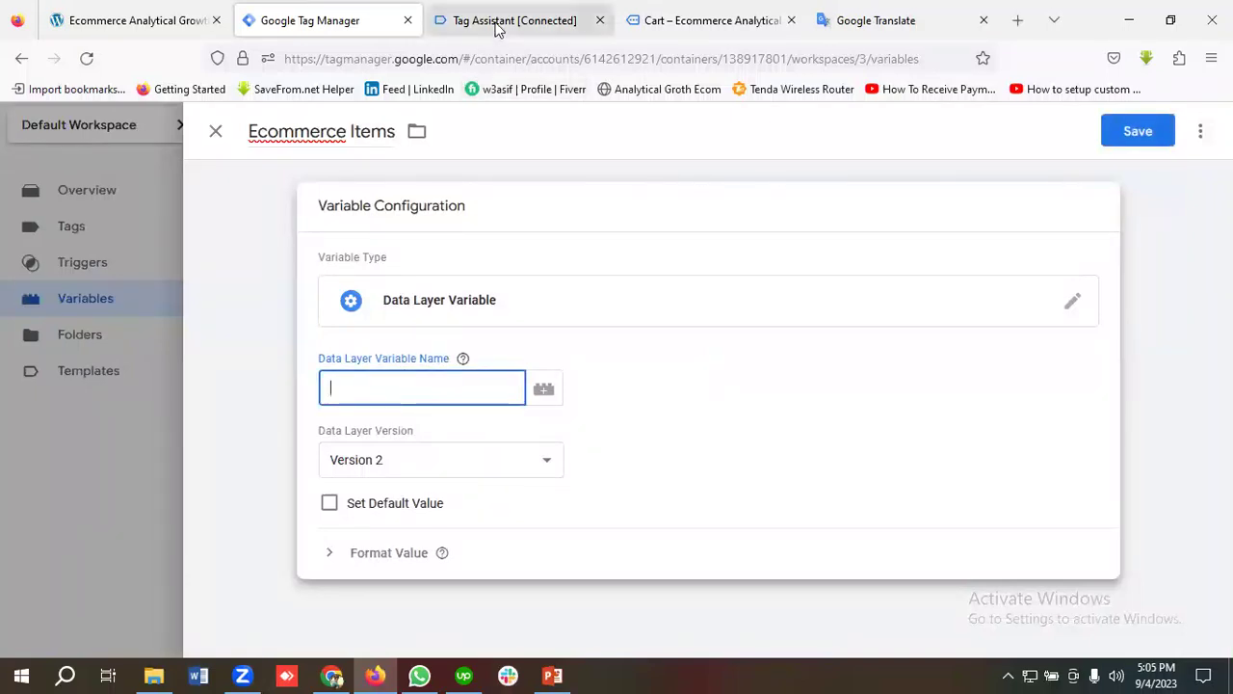
{"action": "left_click", "coordinate": [697, 13]}
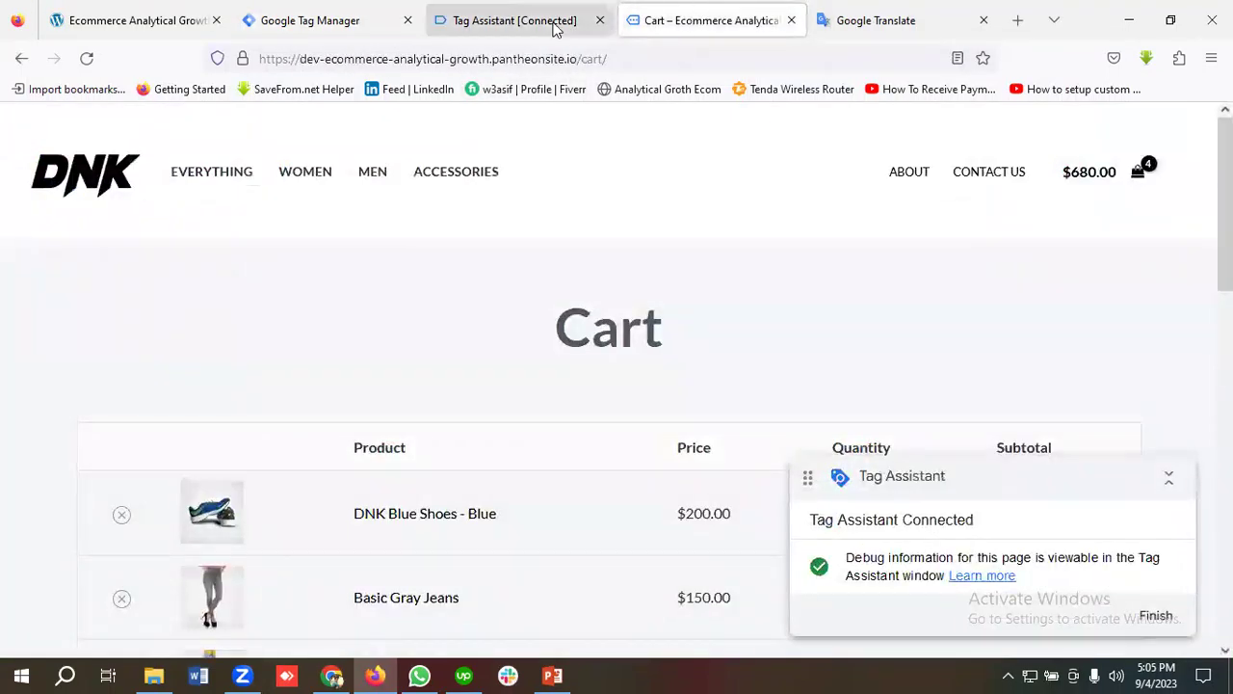
Open the view_cart event's Data Layer view in Tag Assistant.
{"action": "left_click", "coordinate": [521, 18]}
{"action": "left_click", "coordinate": [617, 447]}
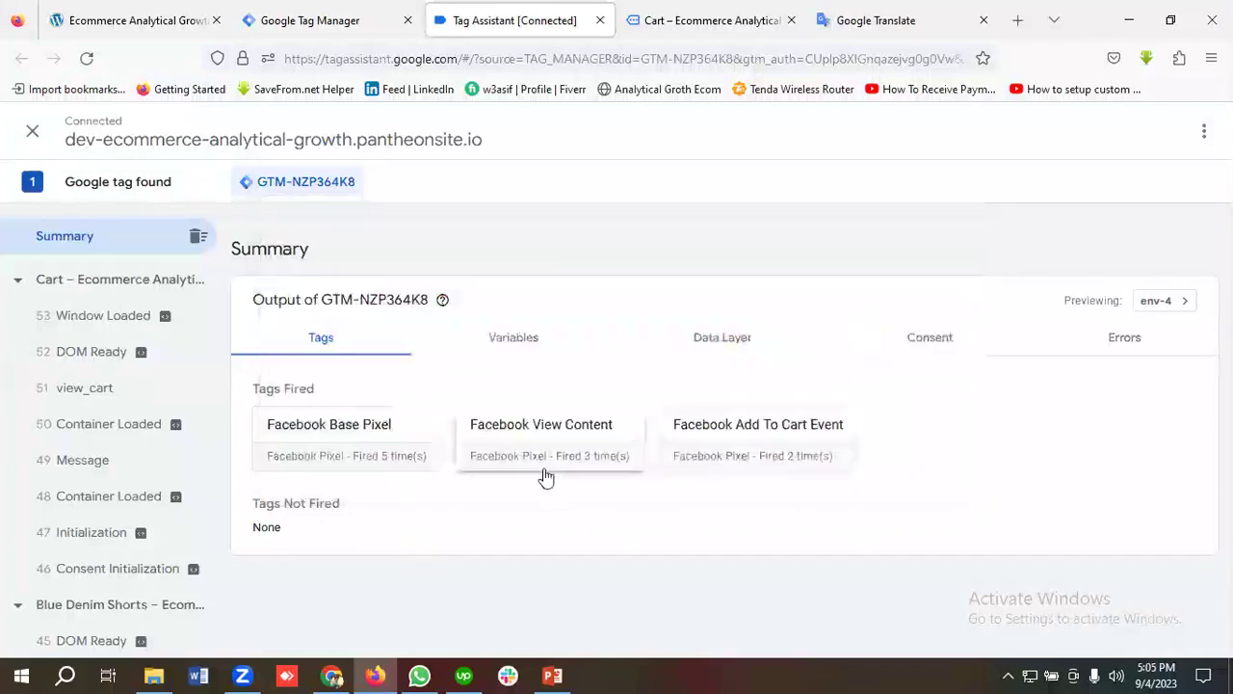
{"action": "left_click", "coordinate": [111, 392]}
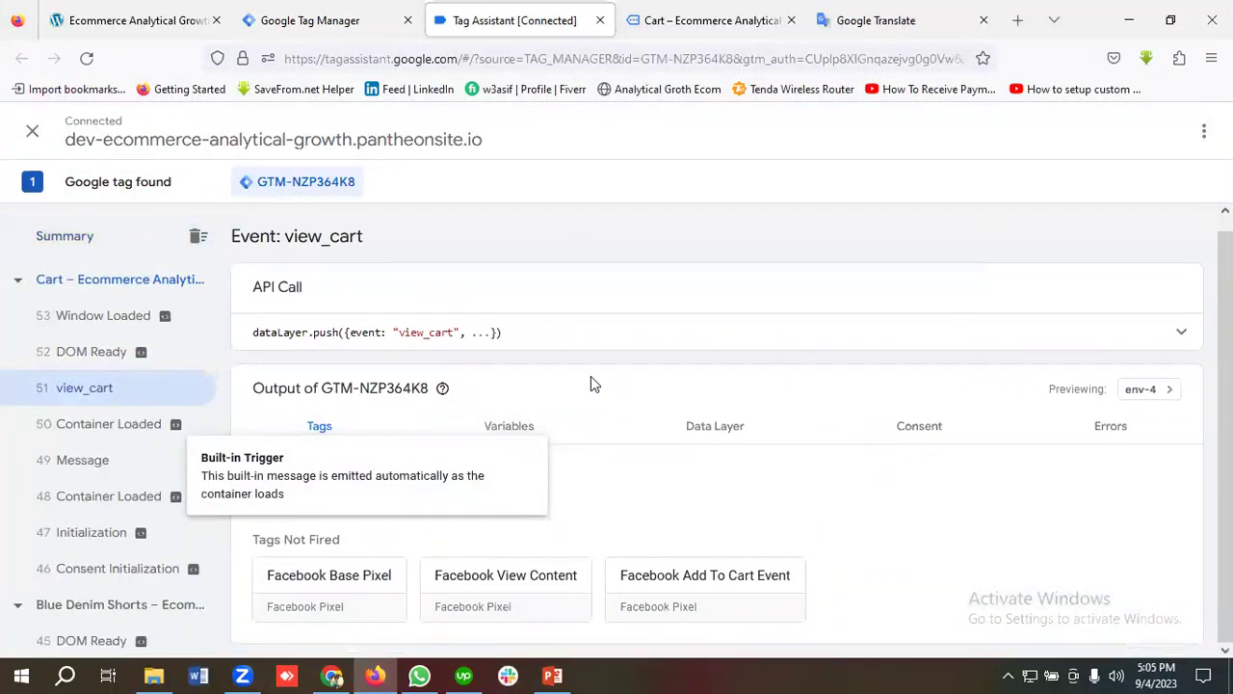
{"action": "left_click", "coordinate": [720, 436]}
{"action": "scroll", "coordinate": [473, 420], "scroll_direction": "down", "scroll_amount": 5}
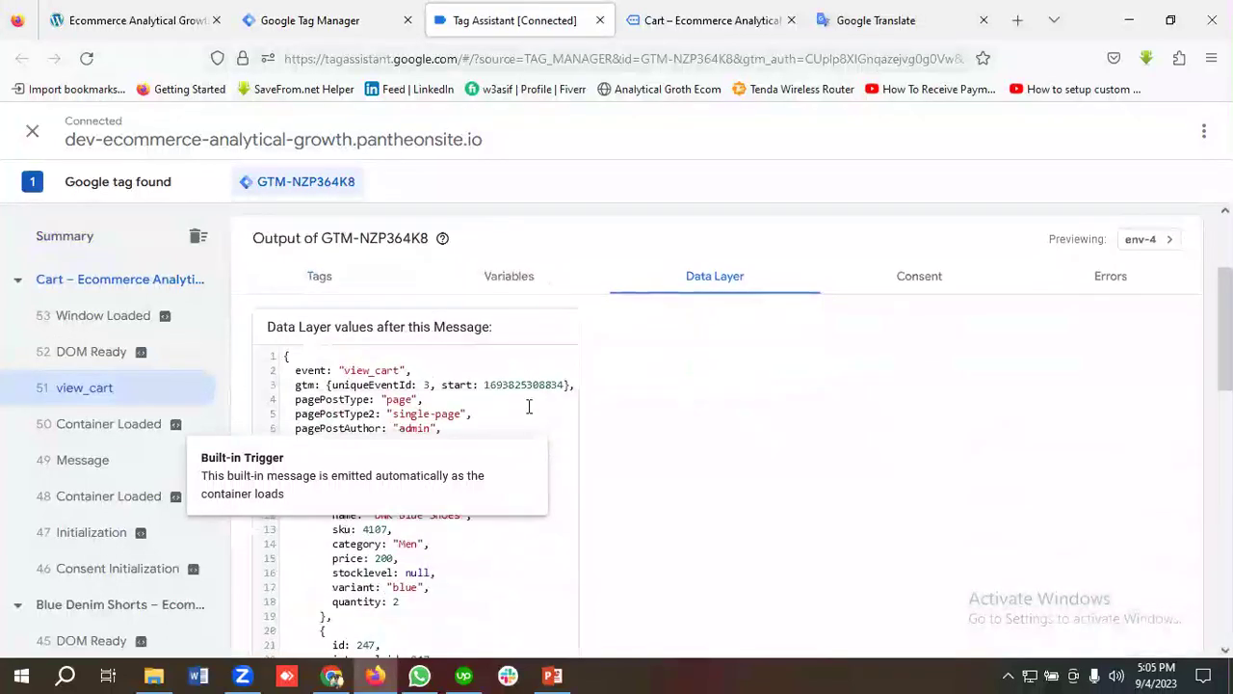
{"action": "scroll", "coordinate": [400, 357], "scroll_direction": "up", "scroll_amount": 2}
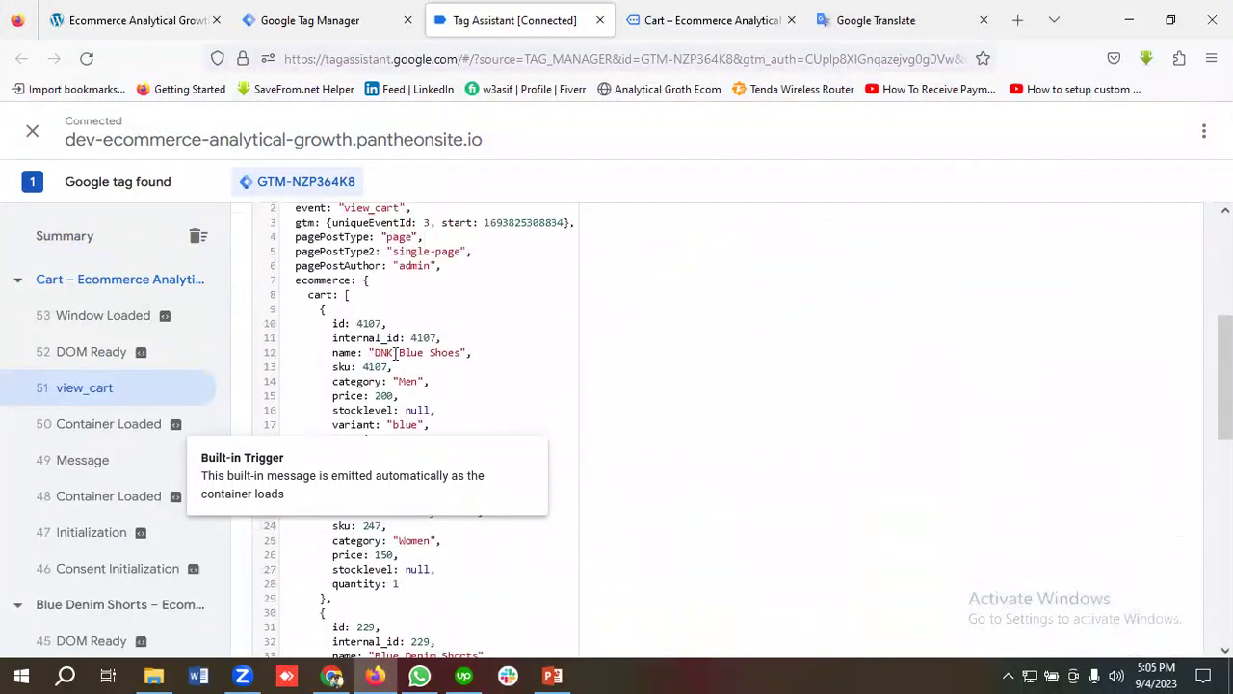
Copy the ecommerce key and paste it into the Data Layer Variable Name field.
{"action": "double_click", "coordinate": [329, 280]}
{"action": "right_click", "coordinate": [329, 281]}
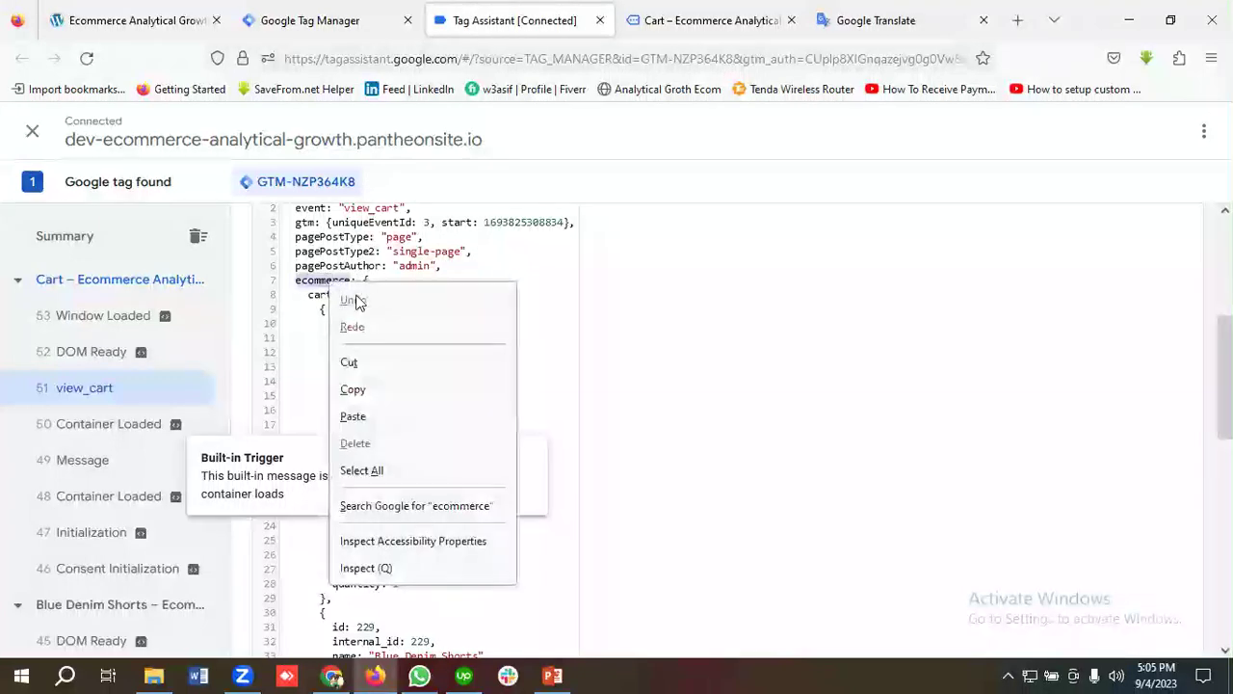
{"action": "left_click", "coordinate": [363, 390]}
{"action": "left_click", "coordinate": [308, 21]}
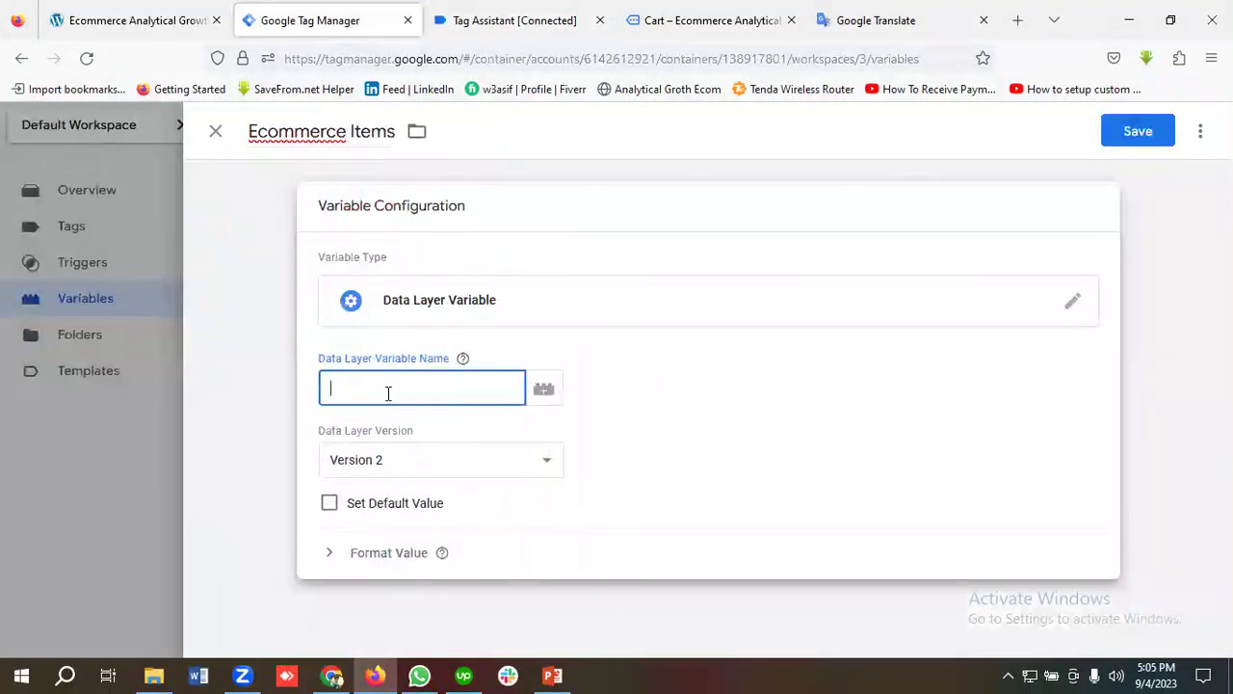
{"action": "key", "text": "ctrl+v"}
Copy the items key from the view_cart data layer.
{"action": "left_click", "coordinate": [510, 20]}
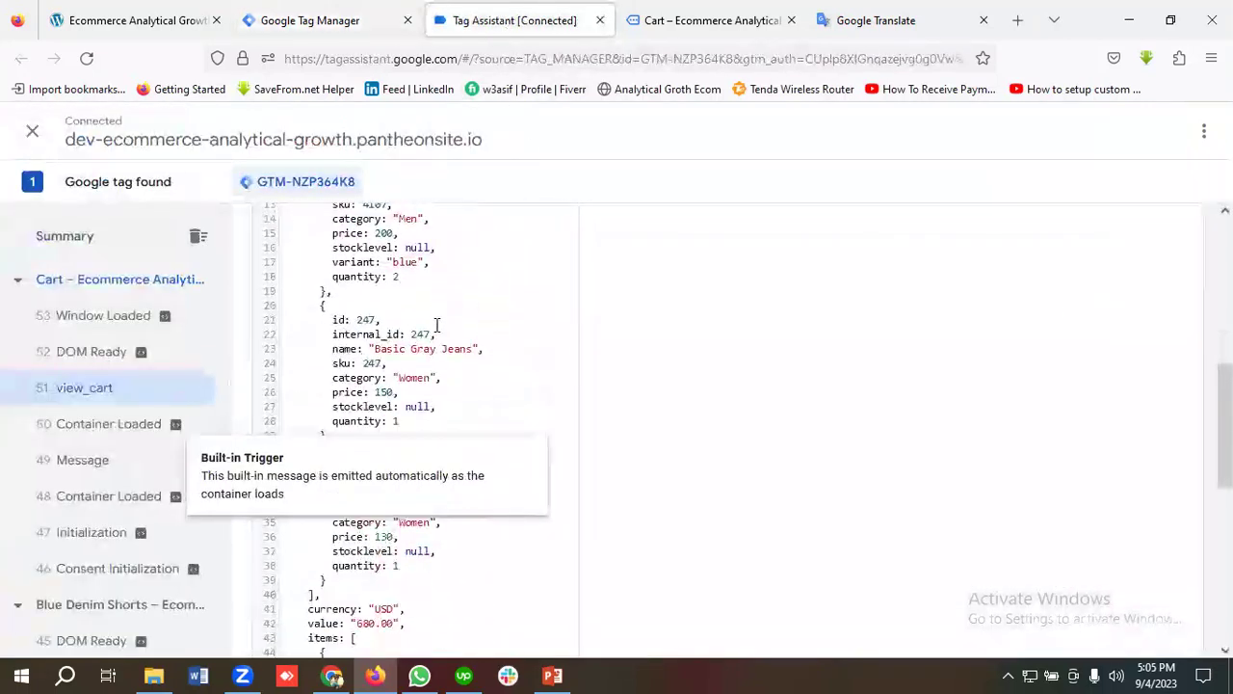
{"action": "scroll", "coordinate": [436, 326], "scroll_direction": "down", "scroll_amount": 5}
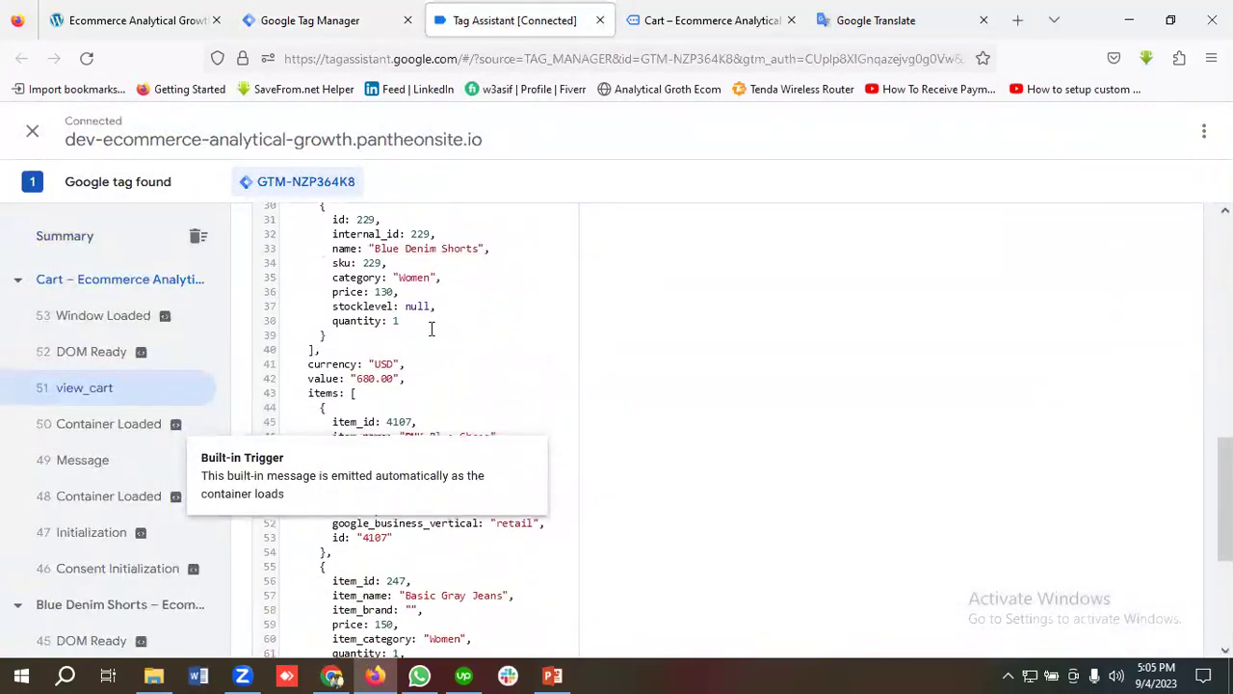
{"action": "scroll", "coordinate": [414, 330], "scroll_direction": "down", "scroll_amount": 2}
{"action": "double_click", "coordinate": [314, 313]}
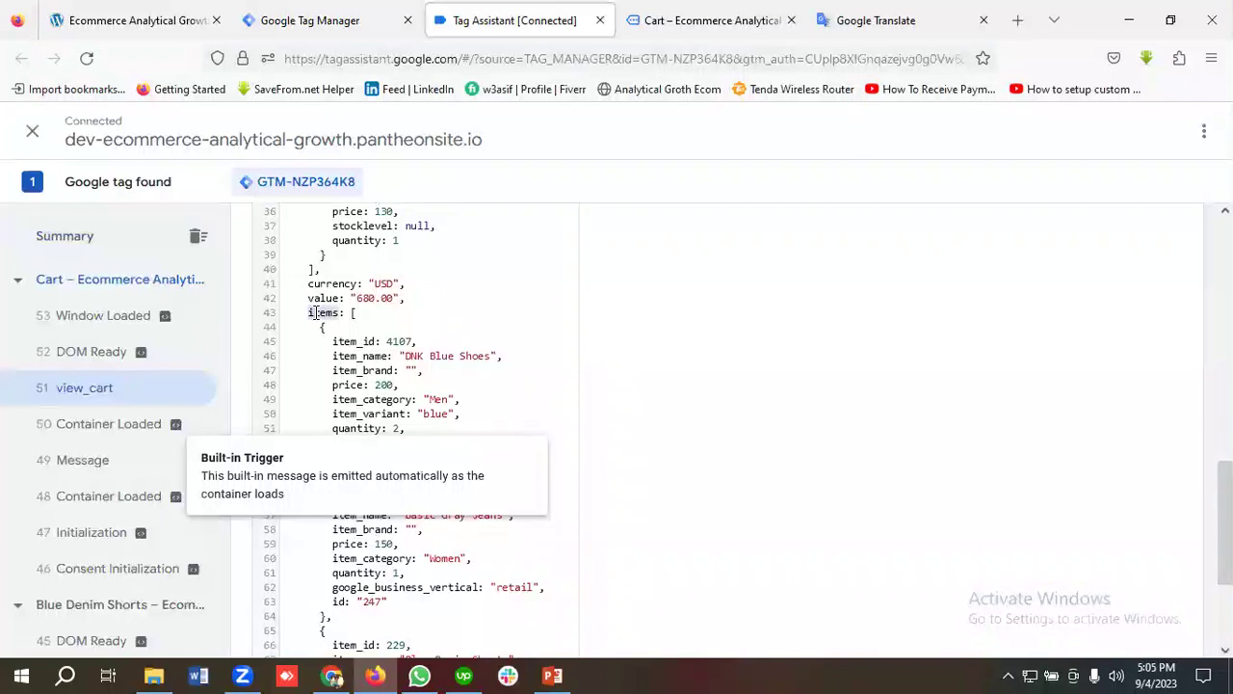
{"action": "right_click", "coordinate": [316, 314]}
{"action": "left_click", "coordinate": [340, 422]}
{"action": "scroll", "coordinate": [389, 328], "scroll_direction": "down", "scroll_amount": 2}
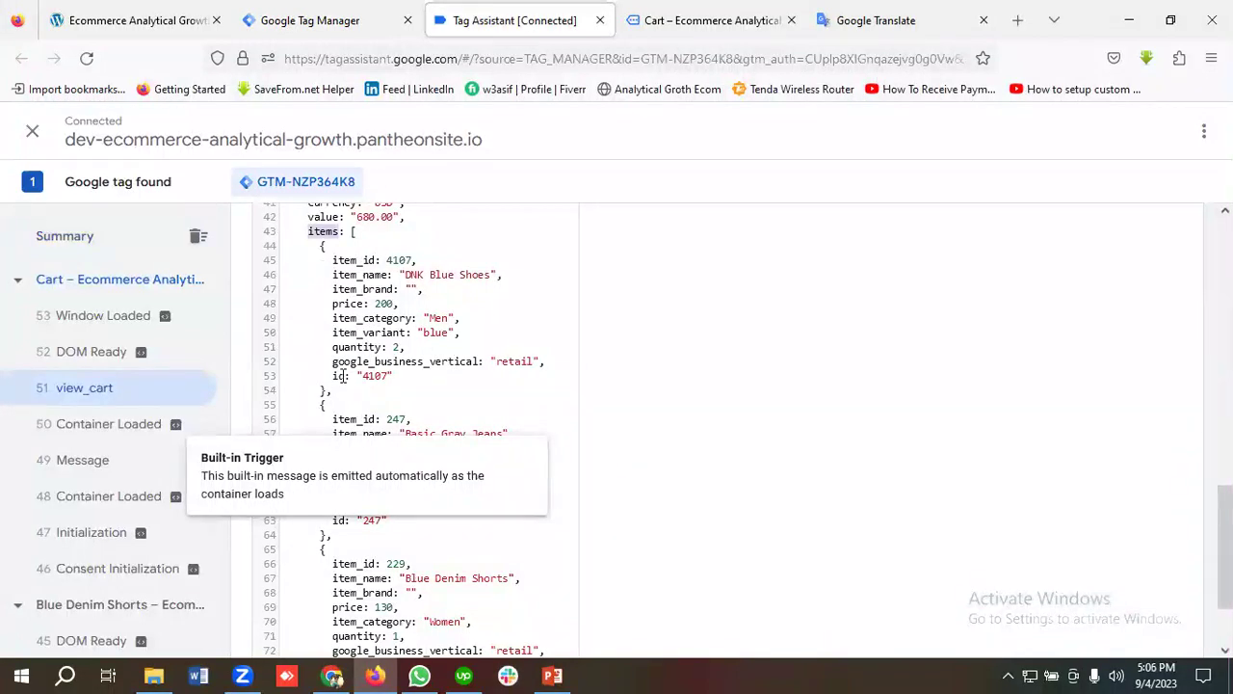
Set the data layer name to ecommerce.items, save Ecommerce Items, and view the Google Translate notes.
{"action": "left_click", "coordinate": [307, 20]}
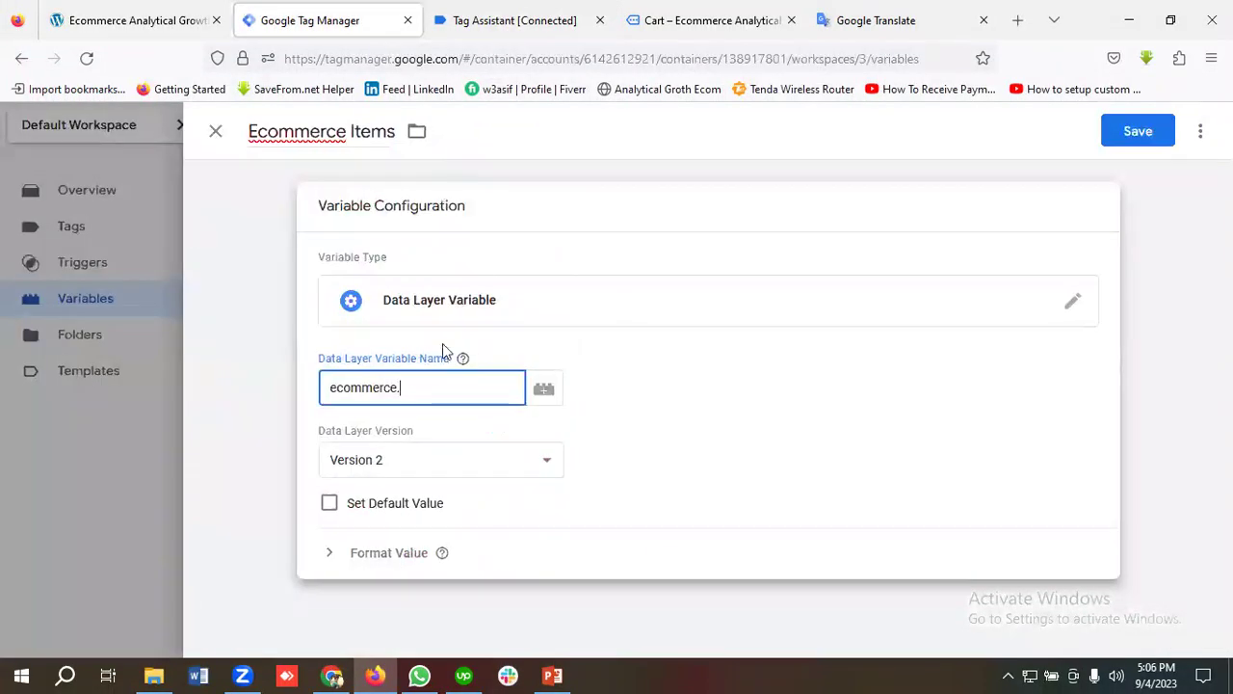
{"action": "left_click", "coordinate": [429, 401]}
{"action": "type", "text": "ecommerce.items"}
{"action": "left_click", "coordinate": [1153, 131]}
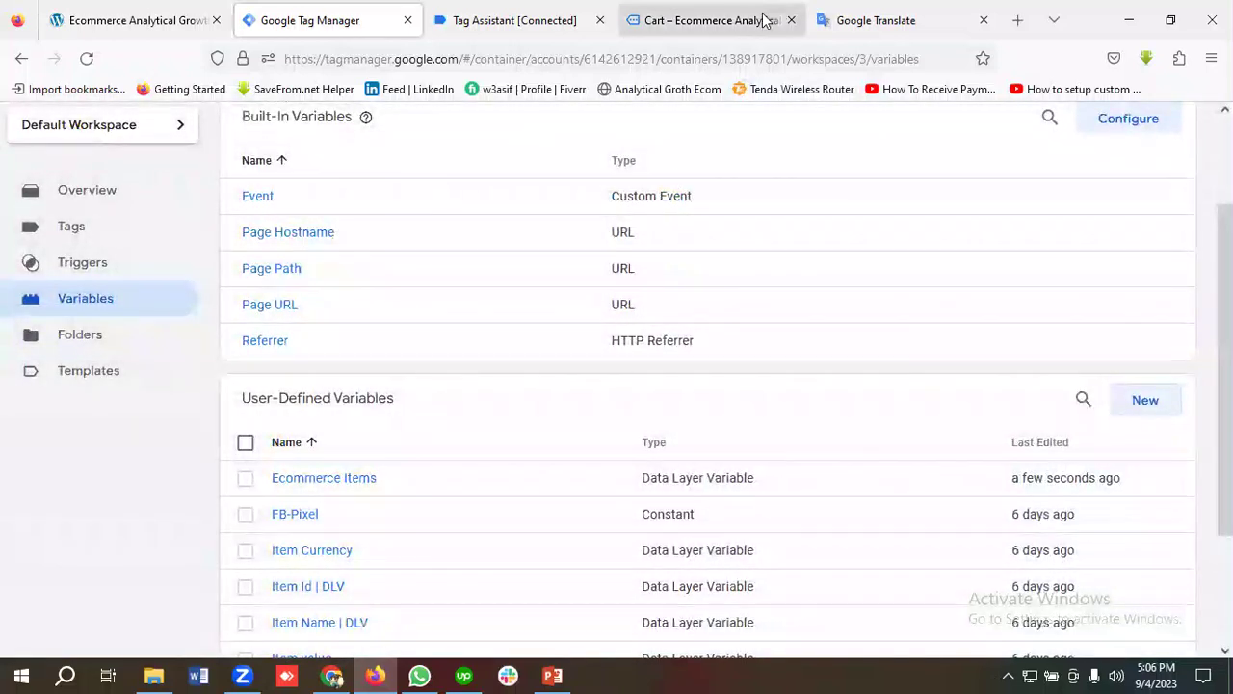
{"action": "left_click", "coordinate": [859, 22]}
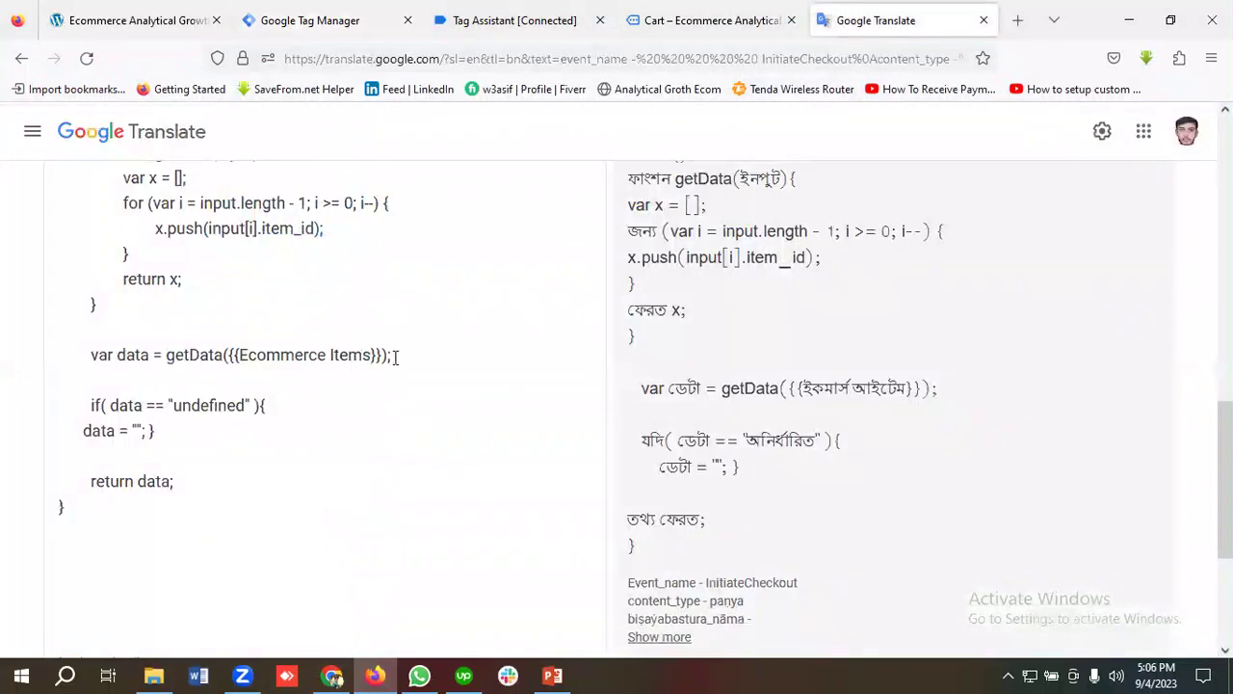
{"action": "scroll", "coordinate": [395, 357], "scroll_direction": "up", "scroll_amount": 5}
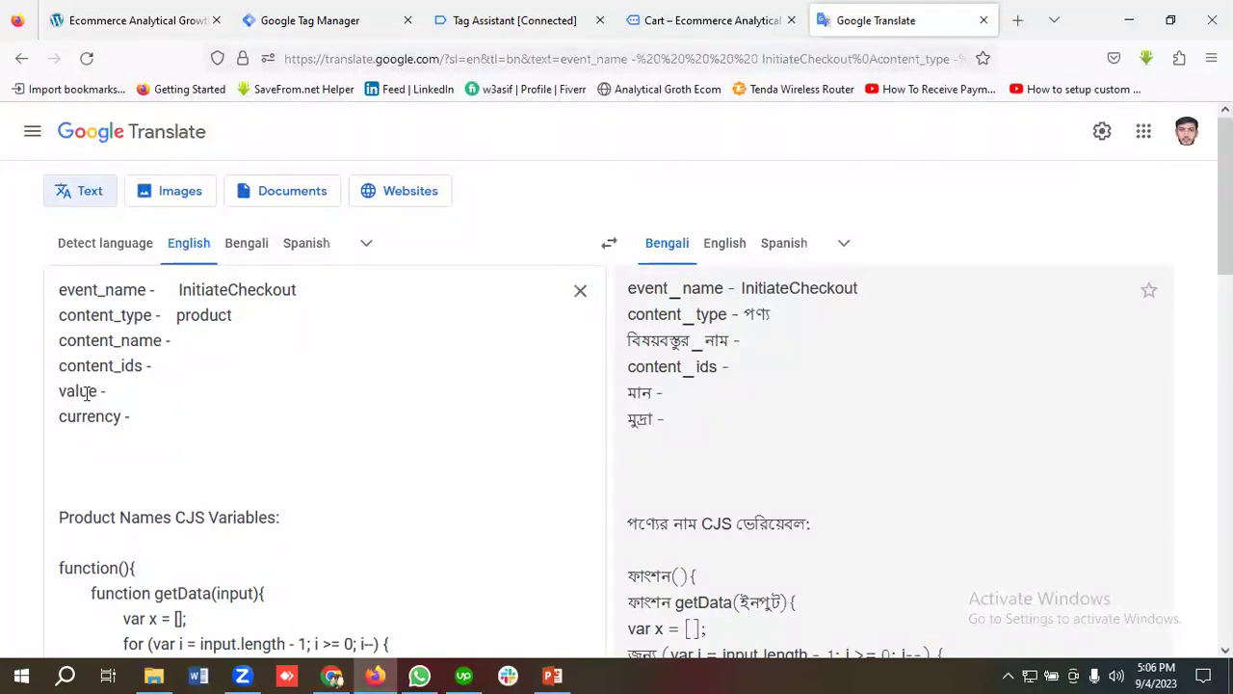
Scroll through the view_cart Data Layer JSON, then go back to the GTM Variables page.
{"action": "left_click", "coordinate": [476, 23]}
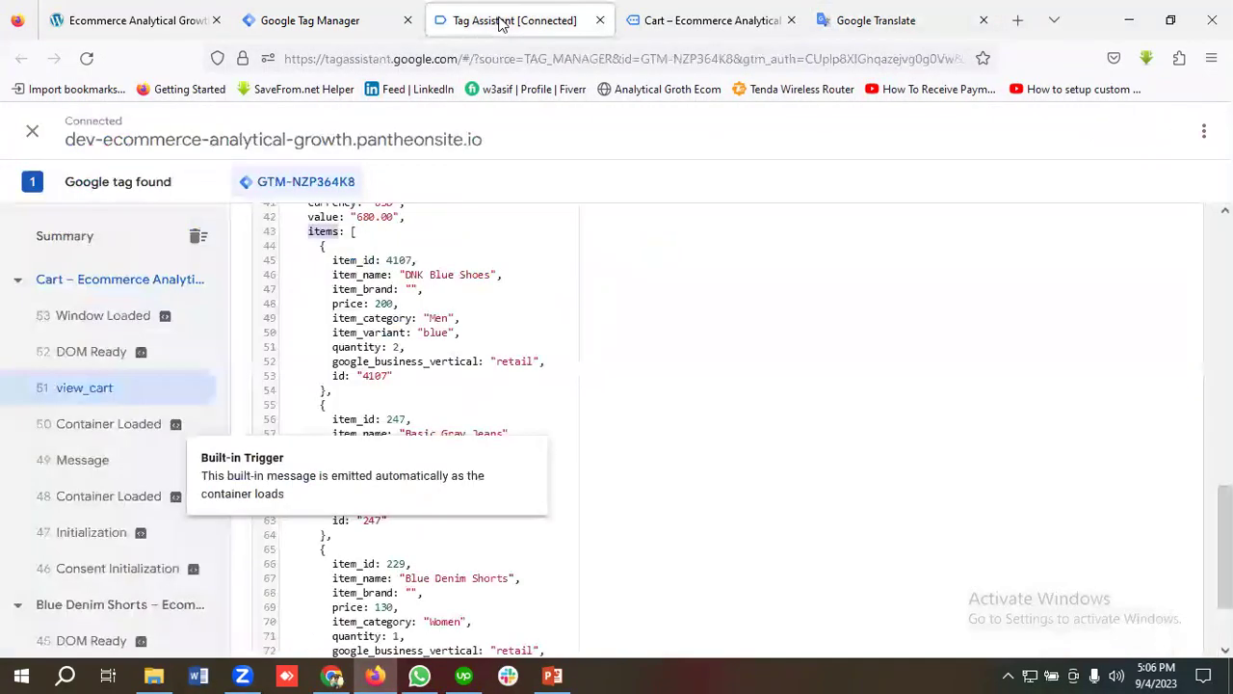
{"action": "scroll", "coordinate": [465, 379], "scroll_direction": "up", "scroll_amount": 10}
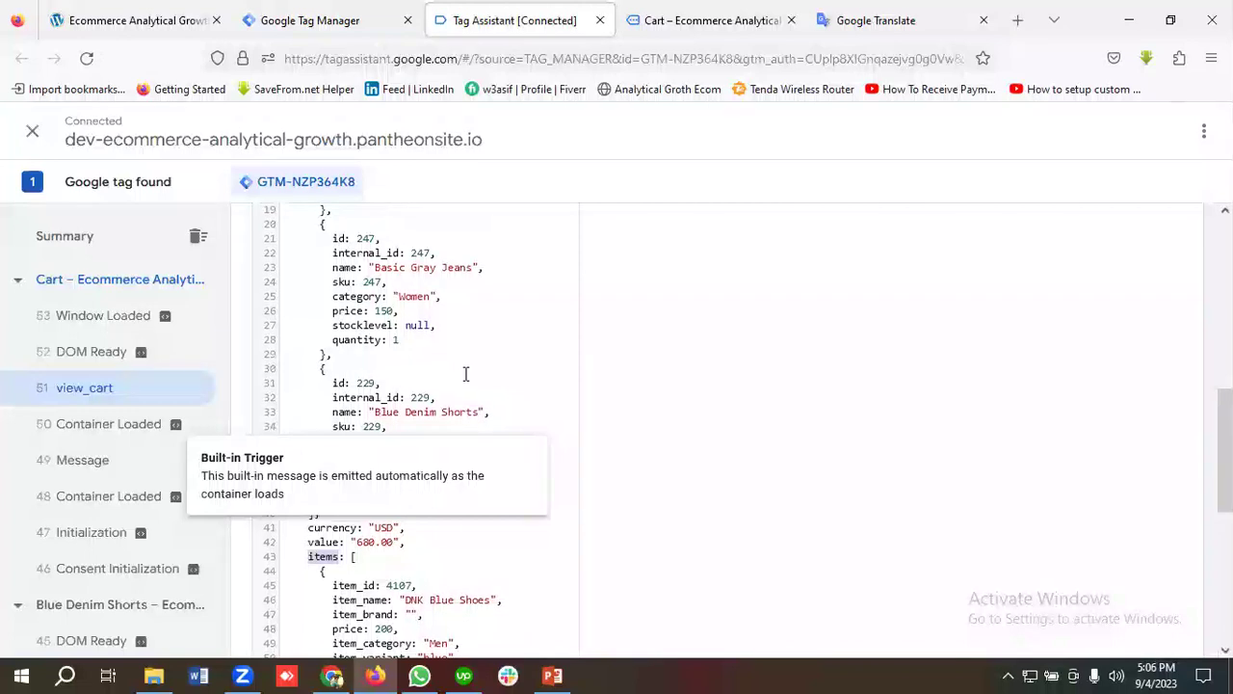
{"action": "scroll", "coordinate": [469, 370], "scroll_direction": "down", "scroll_amount": 6}
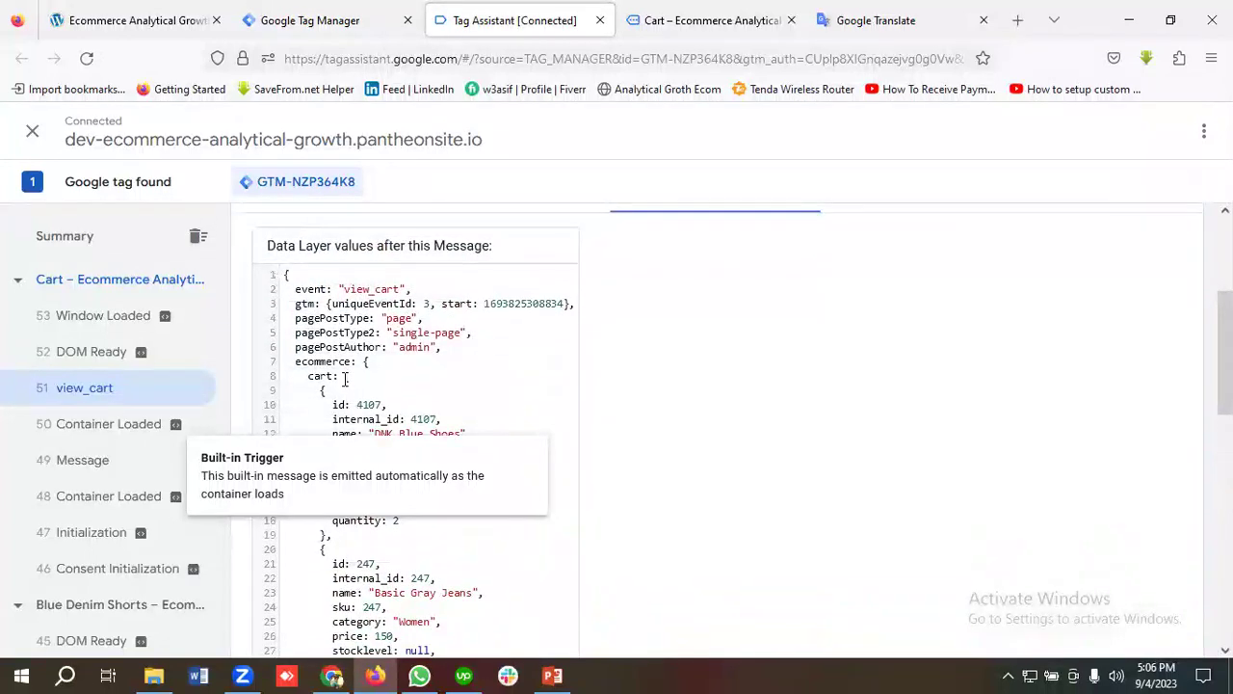
{"action": "scroll", "coordinate": [446, 362], "scroll_direction": "down", "scroll_amount": 4}
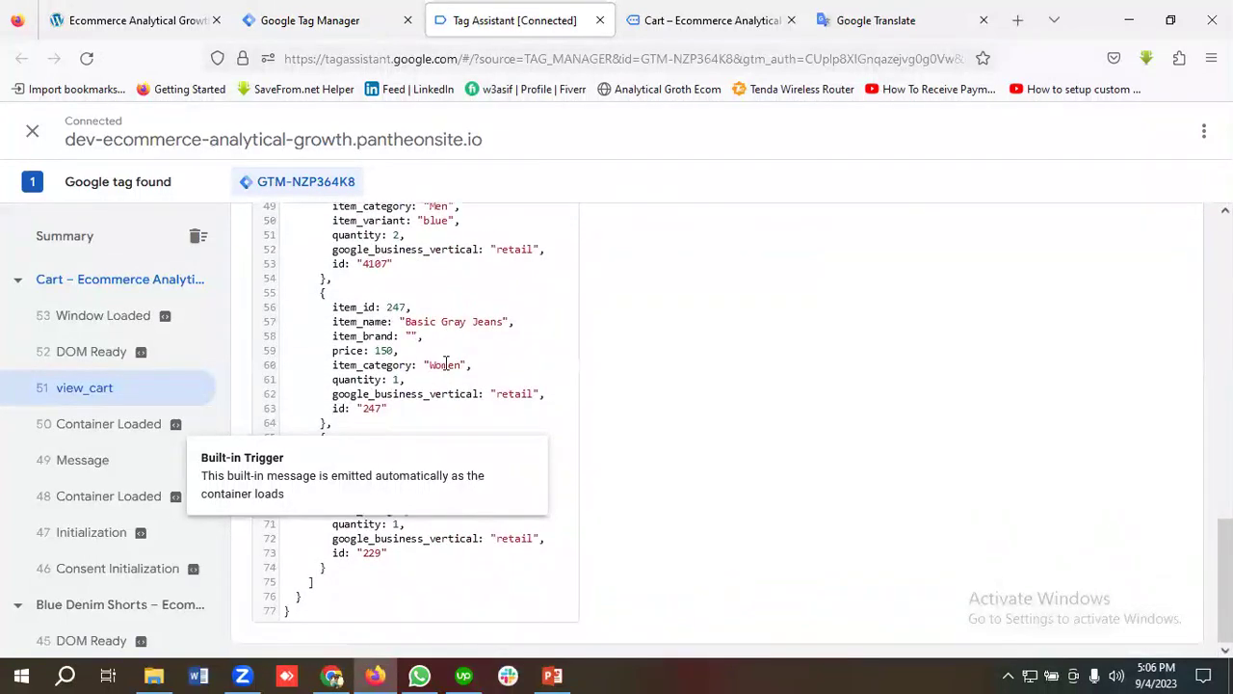
{"action": "scroll", "coordinate": [446, 362], "scroll_direction": "up", "scroll_amount": 2}
{"action": "scroll", "coordinate": [446, 362], "scroll_direction": "up", "scroll_amount": 2}
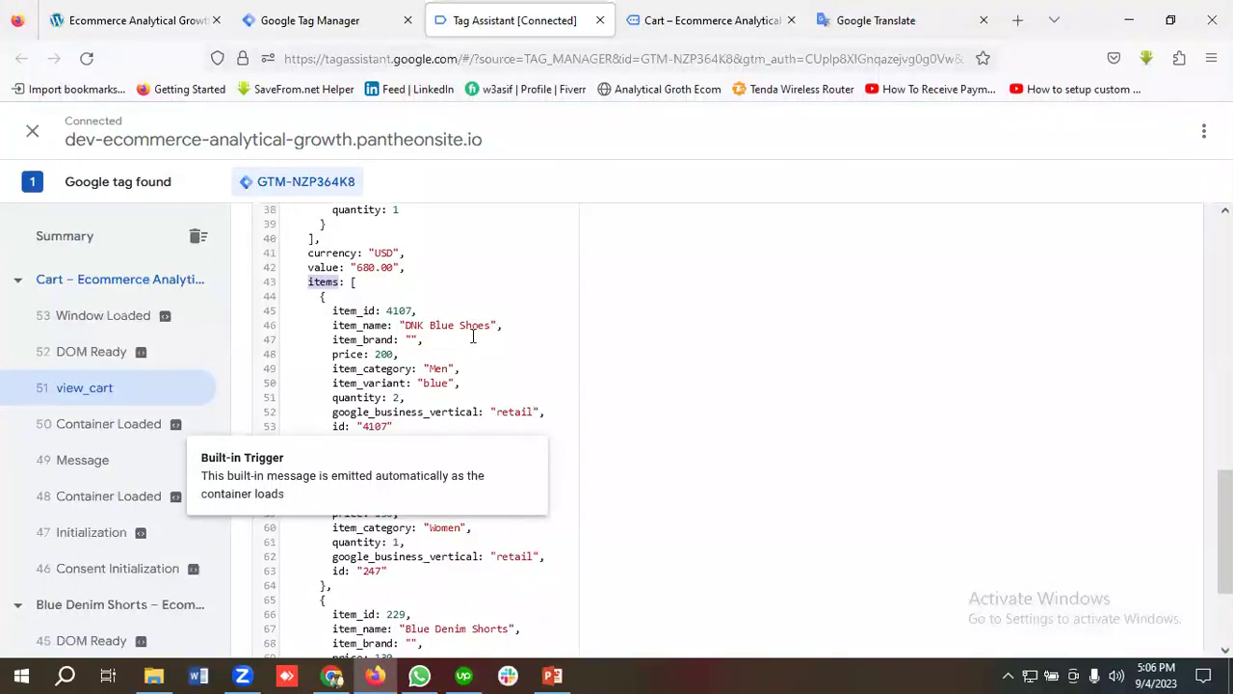
{"action": "left_click", "coordinate": [309, 20]}
Create a new user-defined variable named Ecommerce Value of type Data Layer Variable.
{"action": "scroll", "coordinate": [1086, 359], "scroll_direction": "down", "scroll_amount": 1}
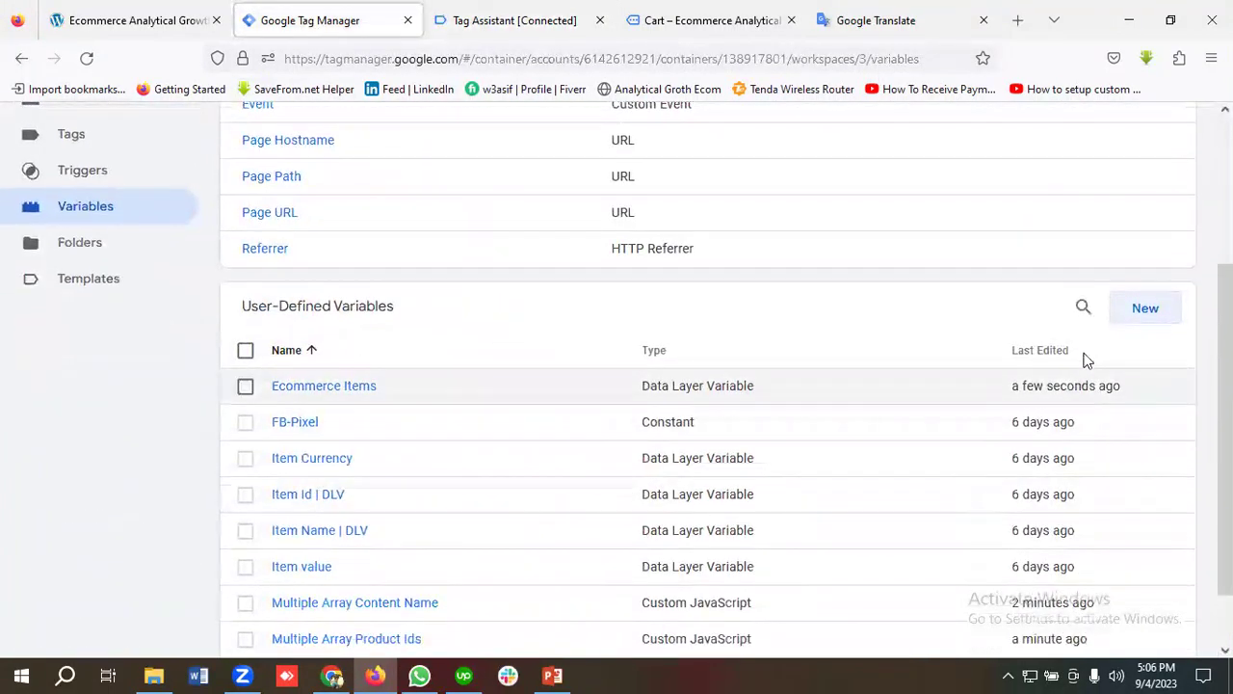
{"action": "left_click", "coordinate": [1128, 322]}
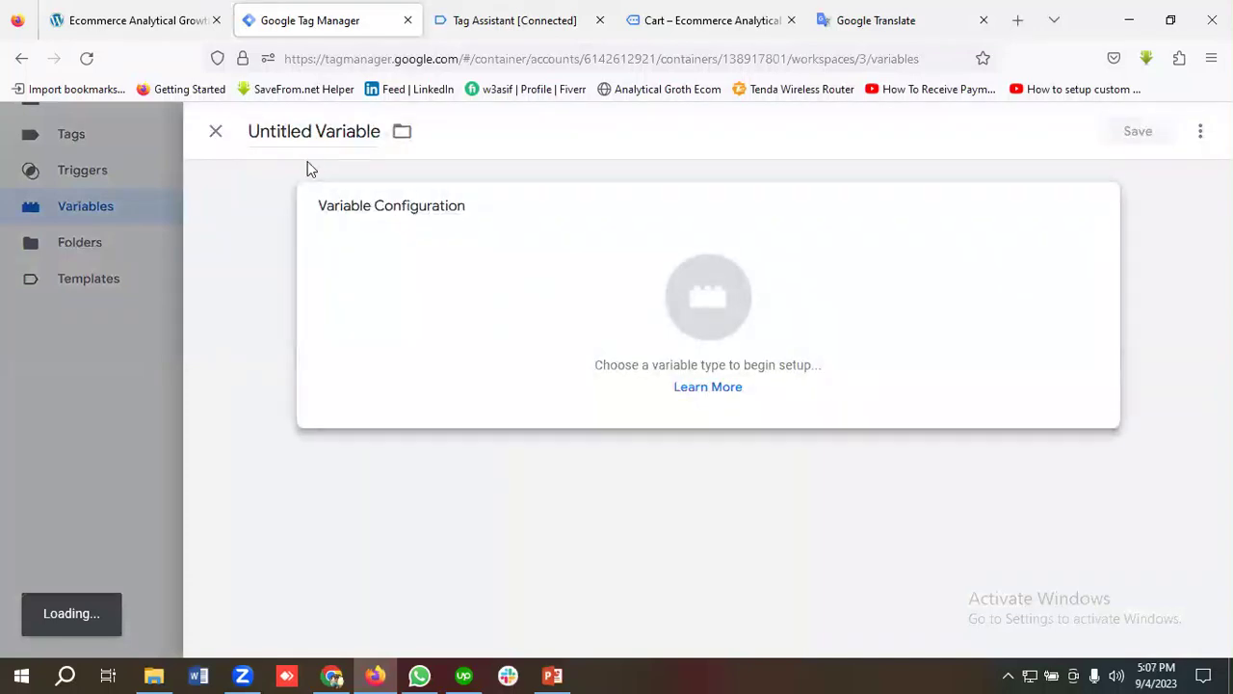
{"action": "left_click", "coordinate": [289, 125]}
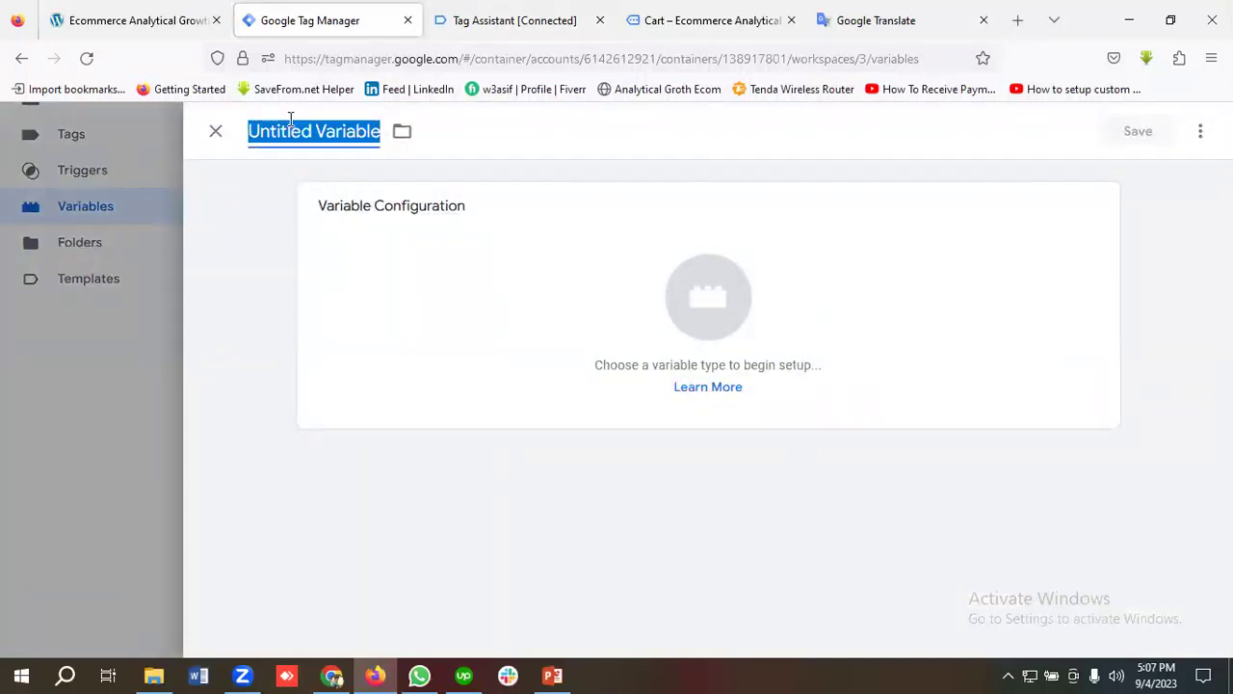
{"action": "key", "text": "BackSpace"}
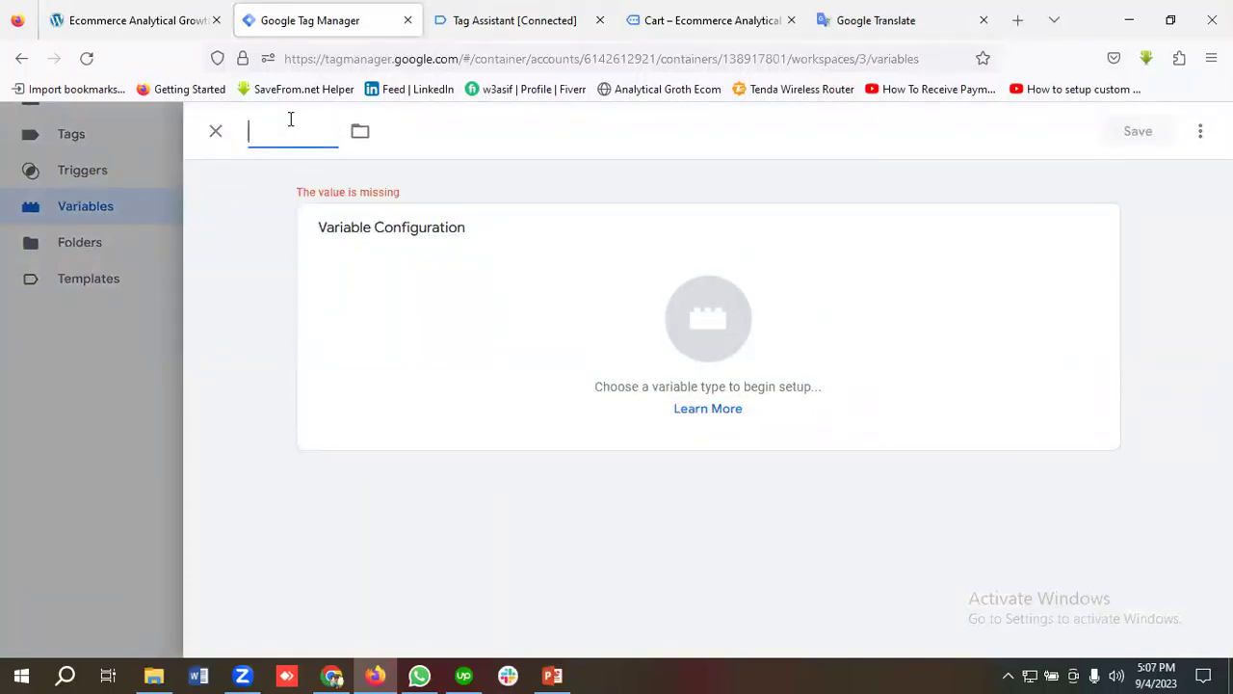
{"action": "type", "text": "Ecommerce Value"}
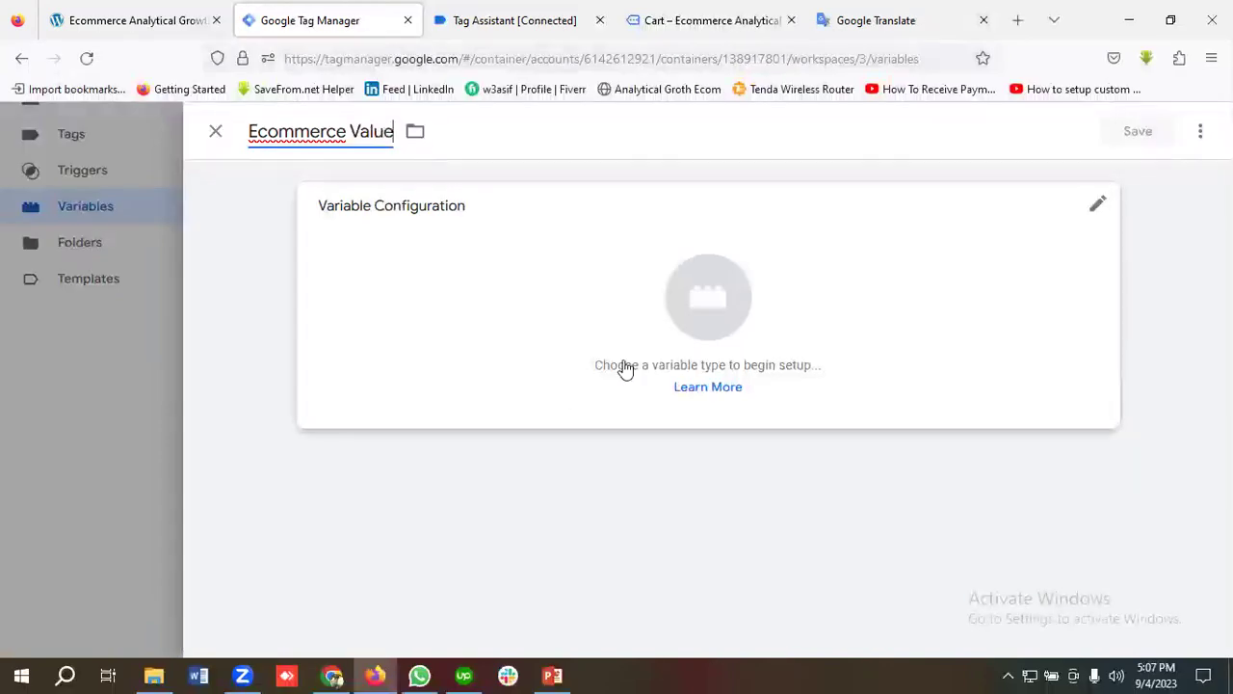
{"action": "left_click", "coordinate": [715, 327]}
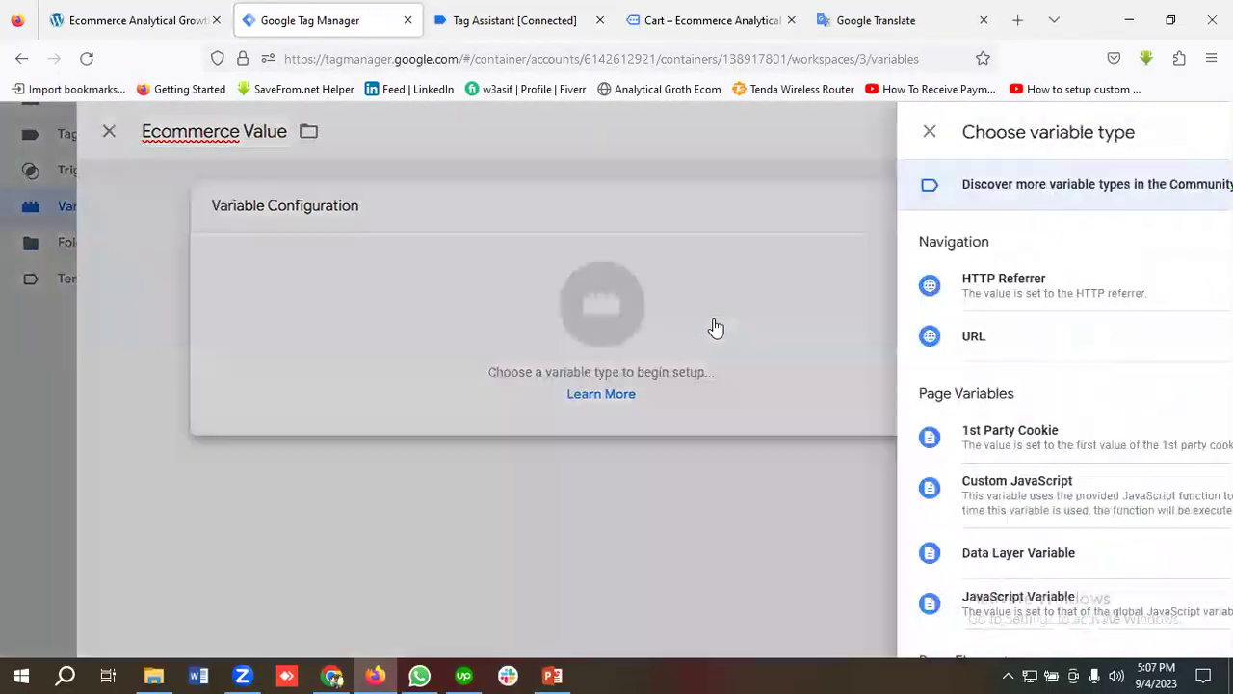
{"action": "scroll", "coordinate": [809, 467], "scroll_direction": "down", "scroll_amount": 2}
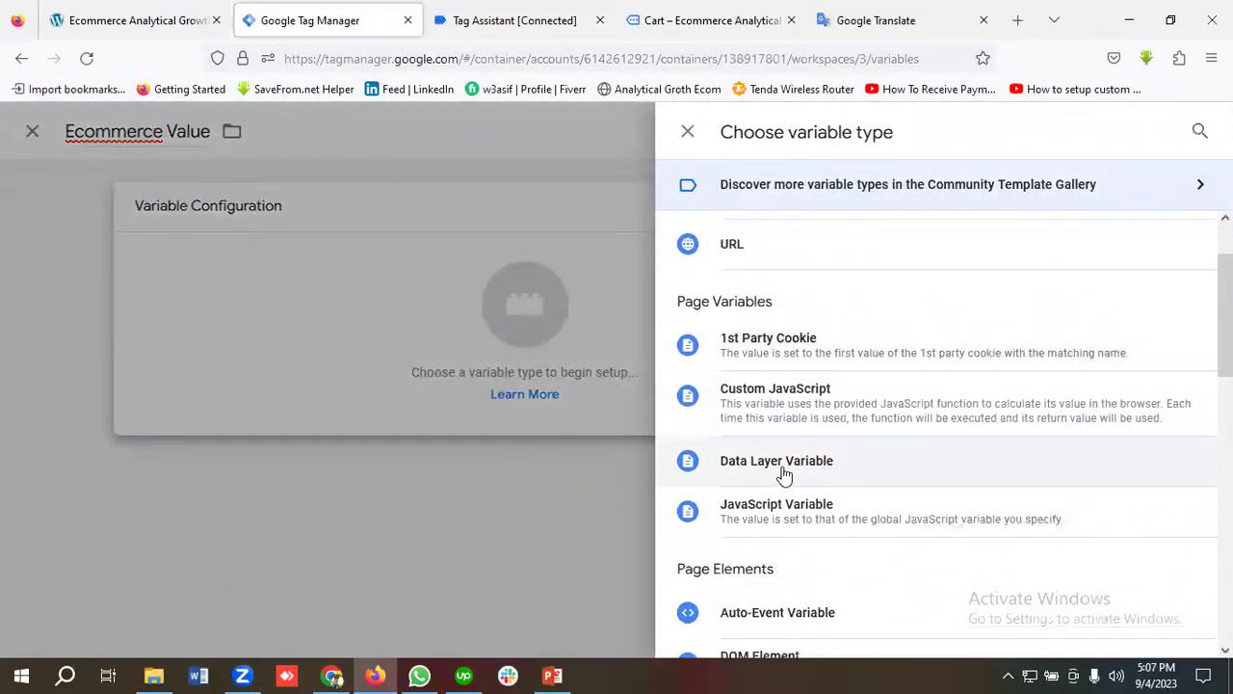
{"action": "left_click", "coordinate": [785, 473]}
{"action": "left_click", "coordinate": [377, 390]}
Take ecommerce from the view_cart data layer into the variable name, followed by a dot.
{"action": "left_click", "coordinate": [482, 20]}
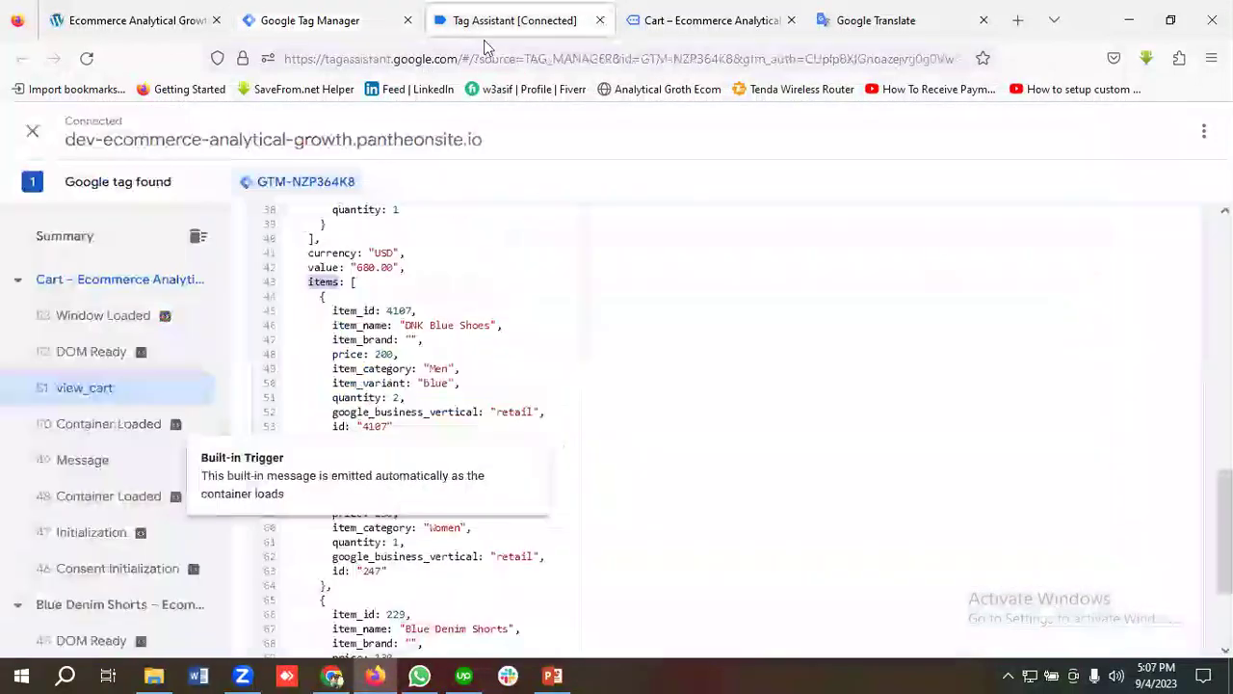
{"action": "scroll", "coordinate": [403, 333], "scroll_direction": "up", "scroll_amount": 8}
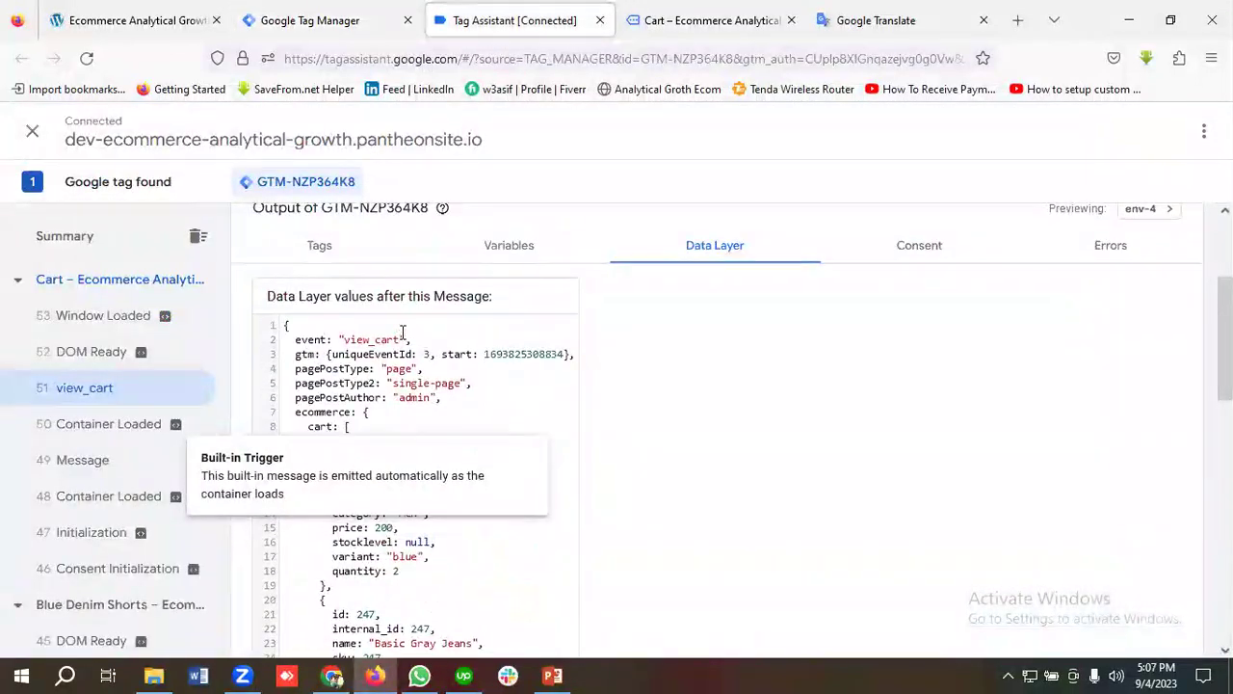
{"action": "scroll", "coordinate": [403, 332], "scroll_direction": "down", "scroll_amount": 2}
{"action": "double_click", "coordinate": [314, 333]}
{"action": "key", "text": "ctrl+c"}
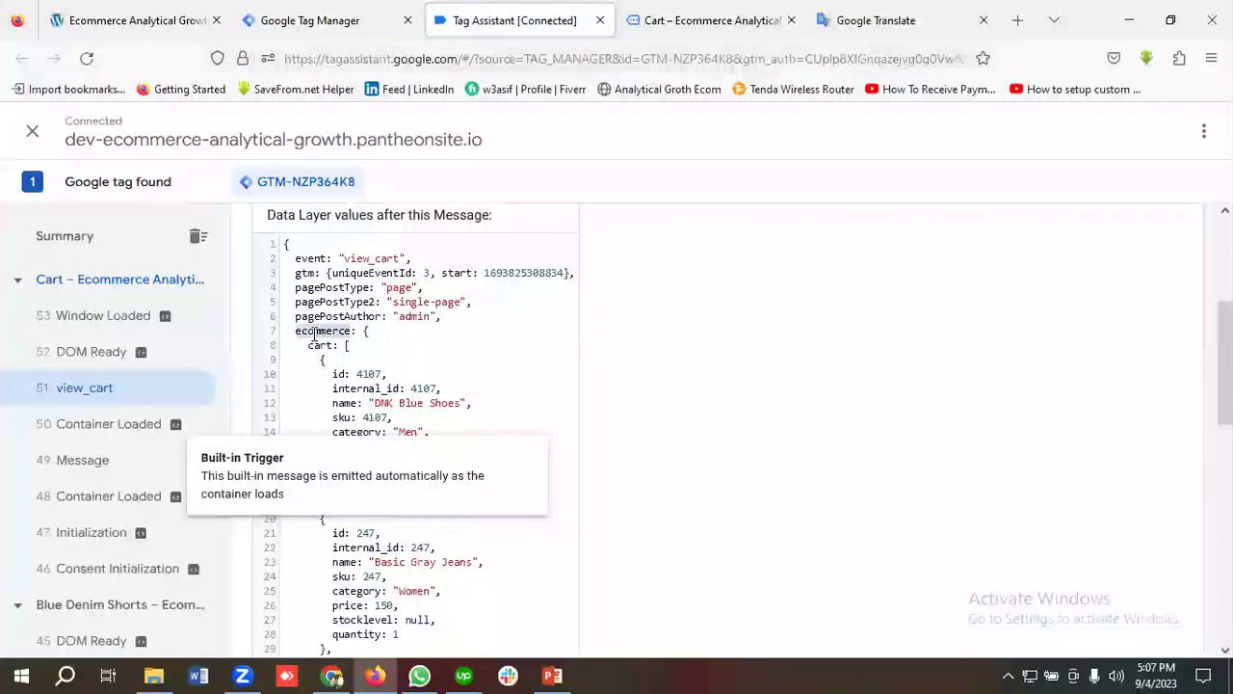
{"action": "left_click", "coordinate": [309, 20]}
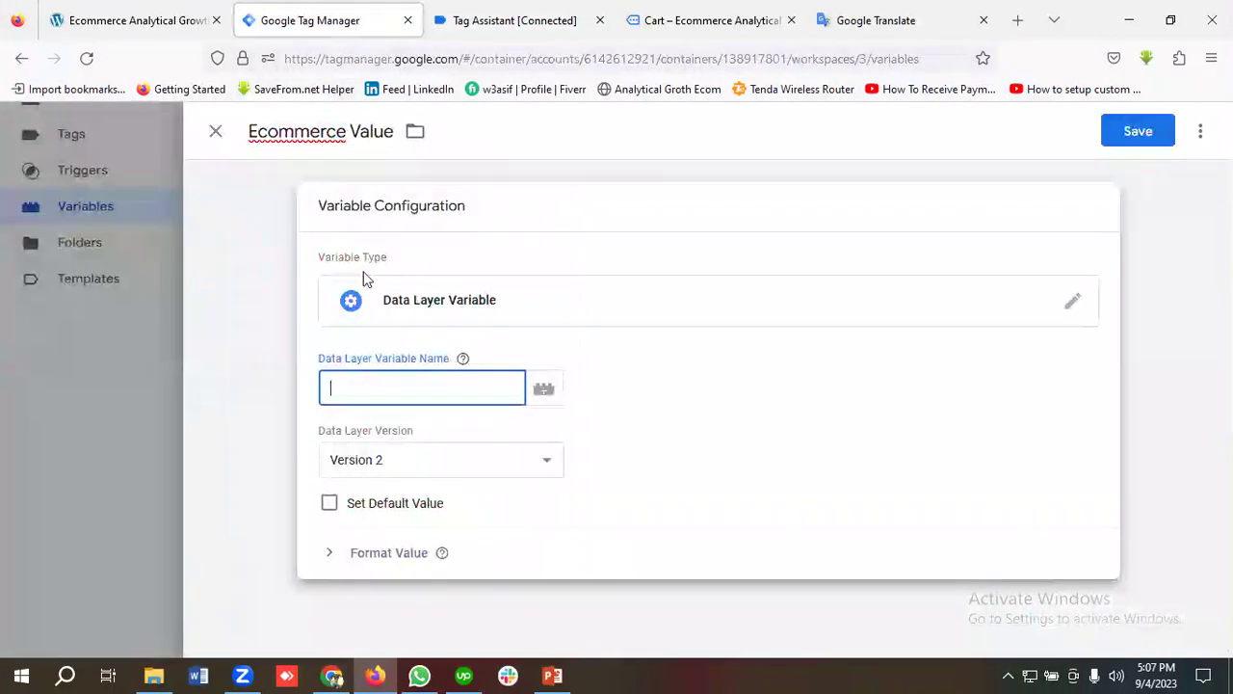
{"action": "key", "text": "ctrl+v"}
{"action": "type", "text": "."}
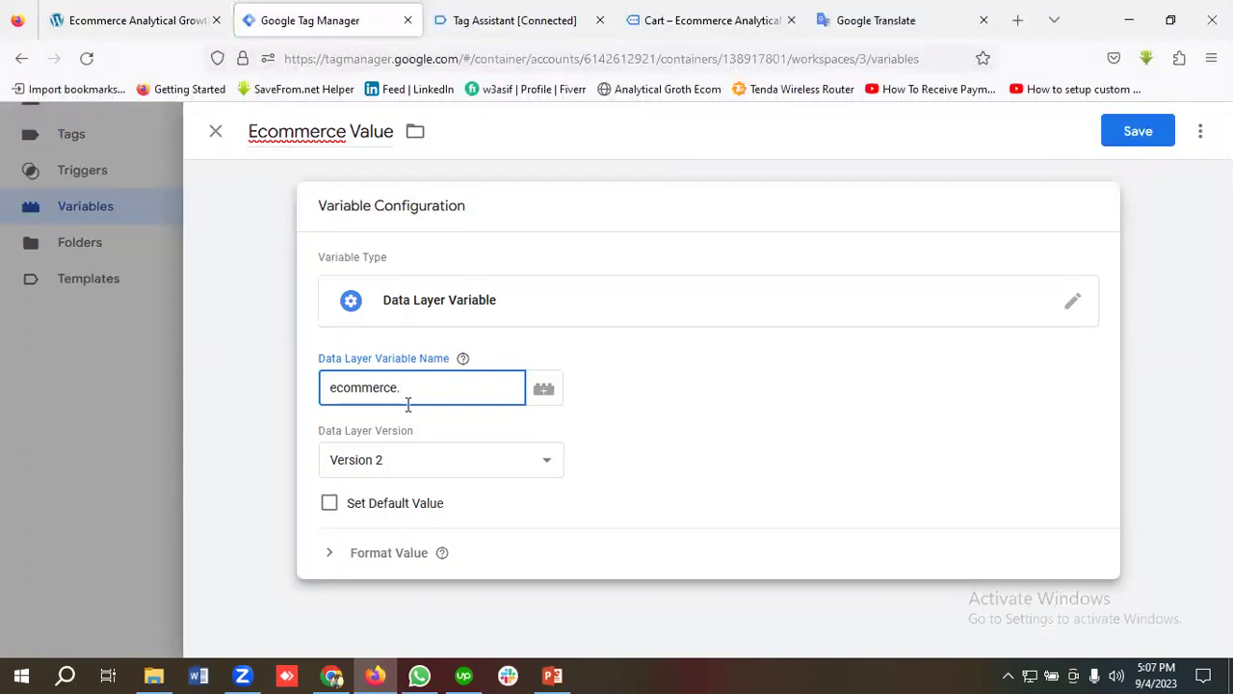
Copy the value key from the view_cart data layer.
{"action": "left_click", "coordinate": [506, 16]}
{"action": "scroll", "coordinate": [390, 372], "scroll_direction": "down", "scroll_amount": 2}
{"action": "scroll", "coordinate": [396, 369], "scroll_direction": "down", "scroll_amount": 4}
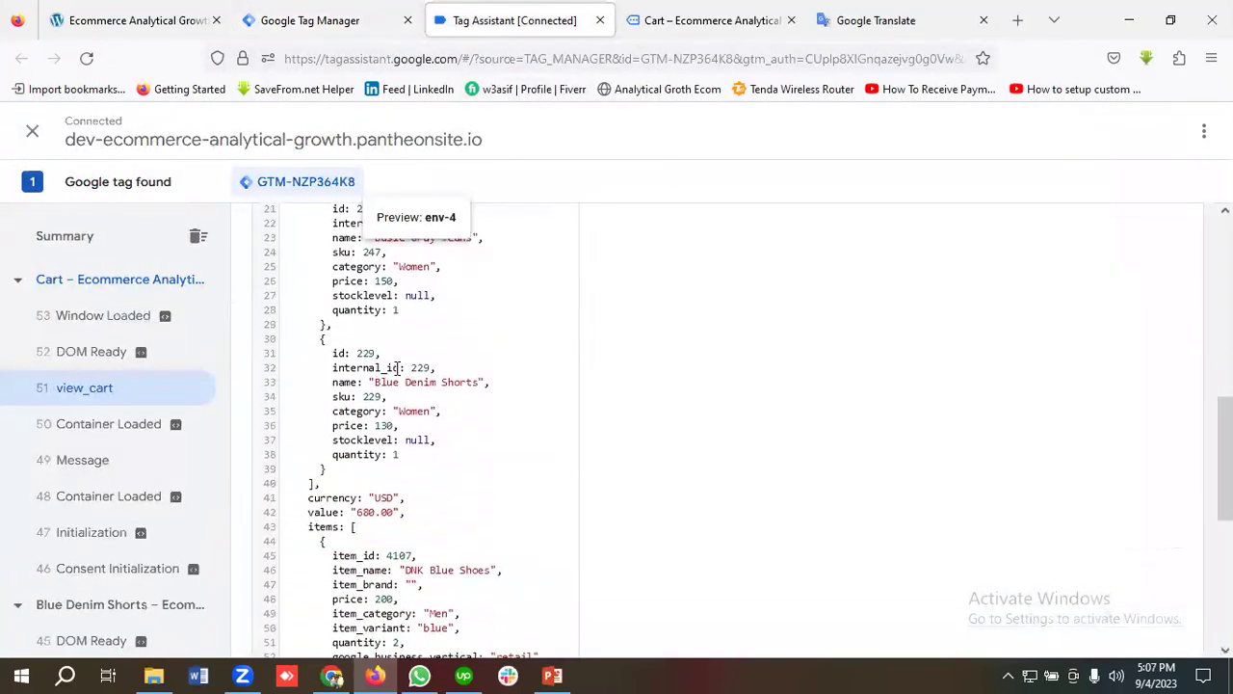
{"action": "double_click", "coordinate": [319, 431]}
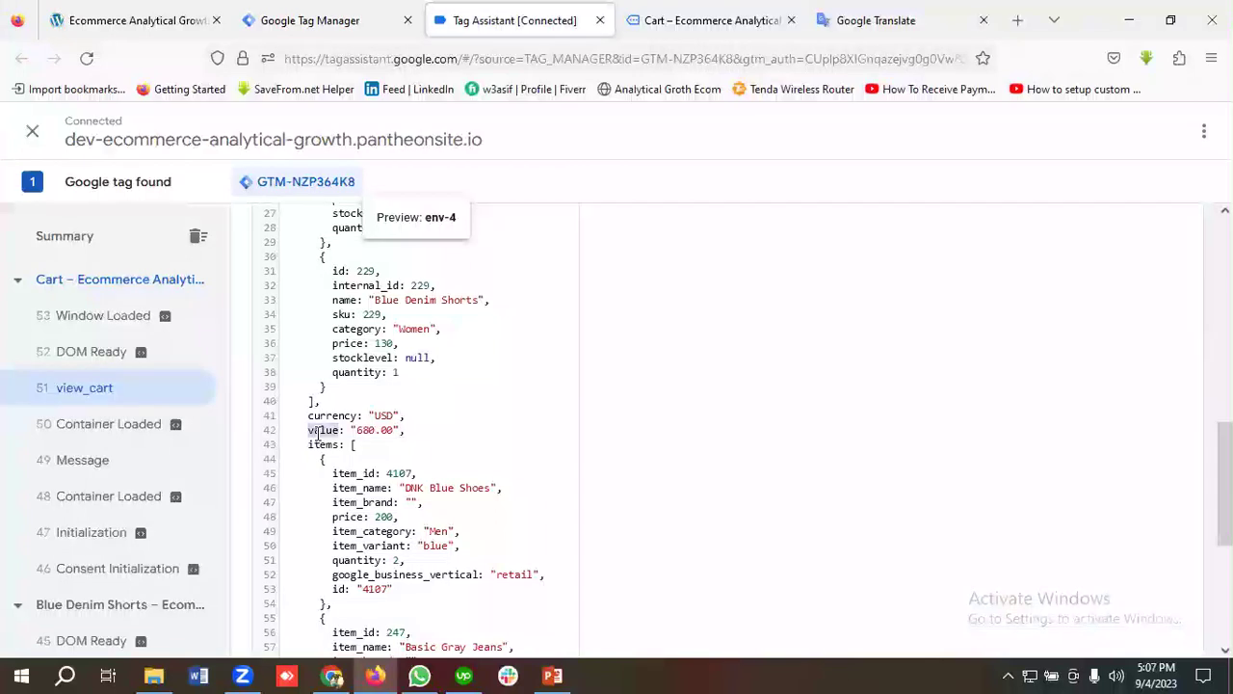
{"action": "right_click", "coordinate": [320, 431]}
{"action": "left_click", "coordinate": [357, 235]}
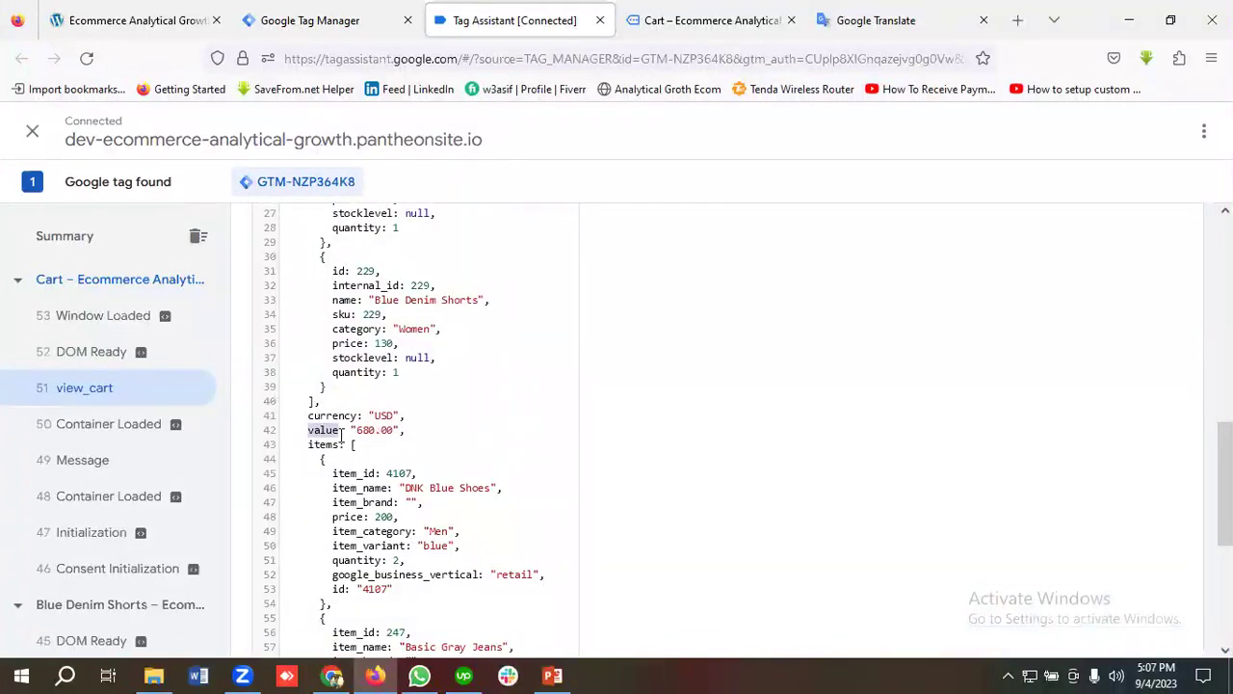
{"action": "scroll", "coordinate": [399, 446], "scroll_direction": "up", "scroll_amount": 3}
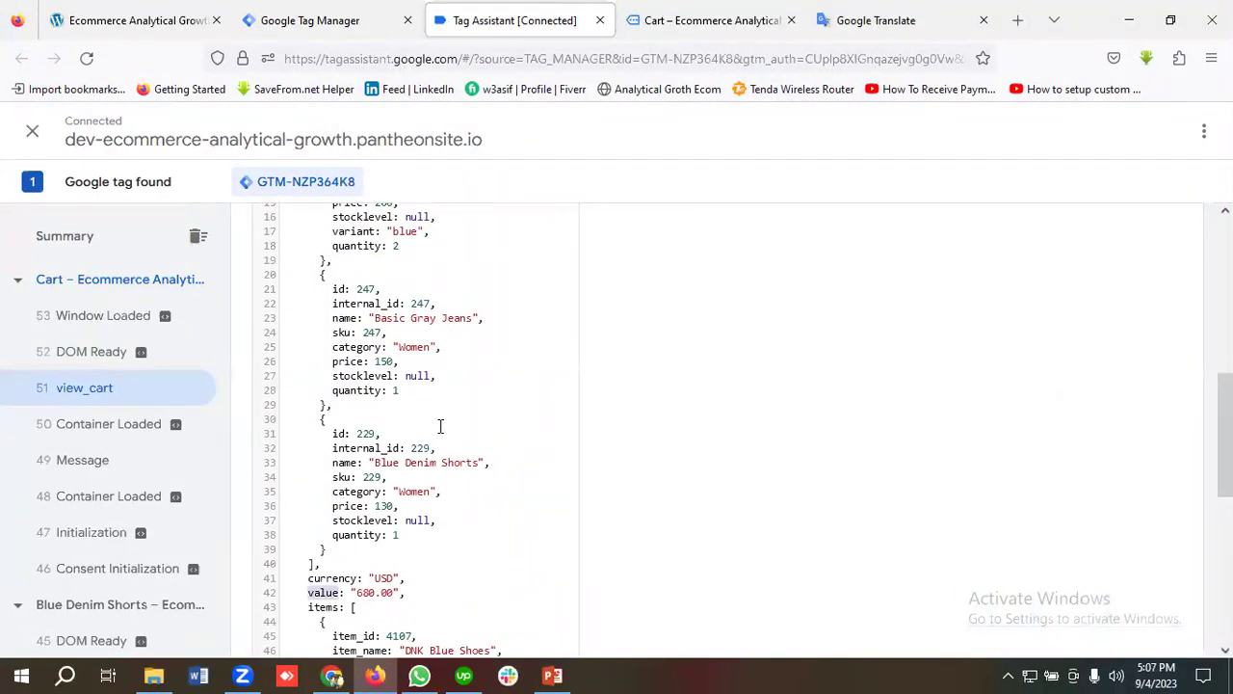
Complete the data layer name as ecommerce.value and save the Ecommerce Value variable.
{"action": "left_click", "coordinate": [322, 20]}
{"action": "left_click", "coordinate": [438, 390]}
{"action": "type", "text": "."}
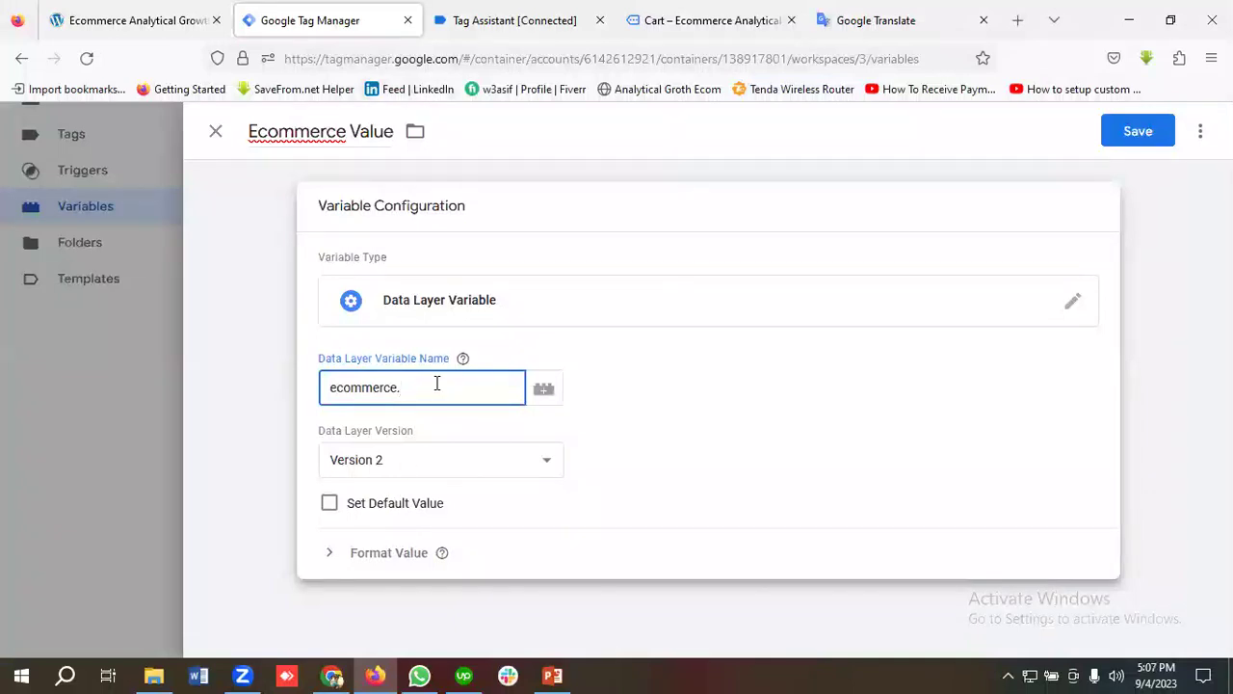
{"action": "key", "text": "ctrl+v"}
{"action": "left_click", "coordinate": [1135, 133]}
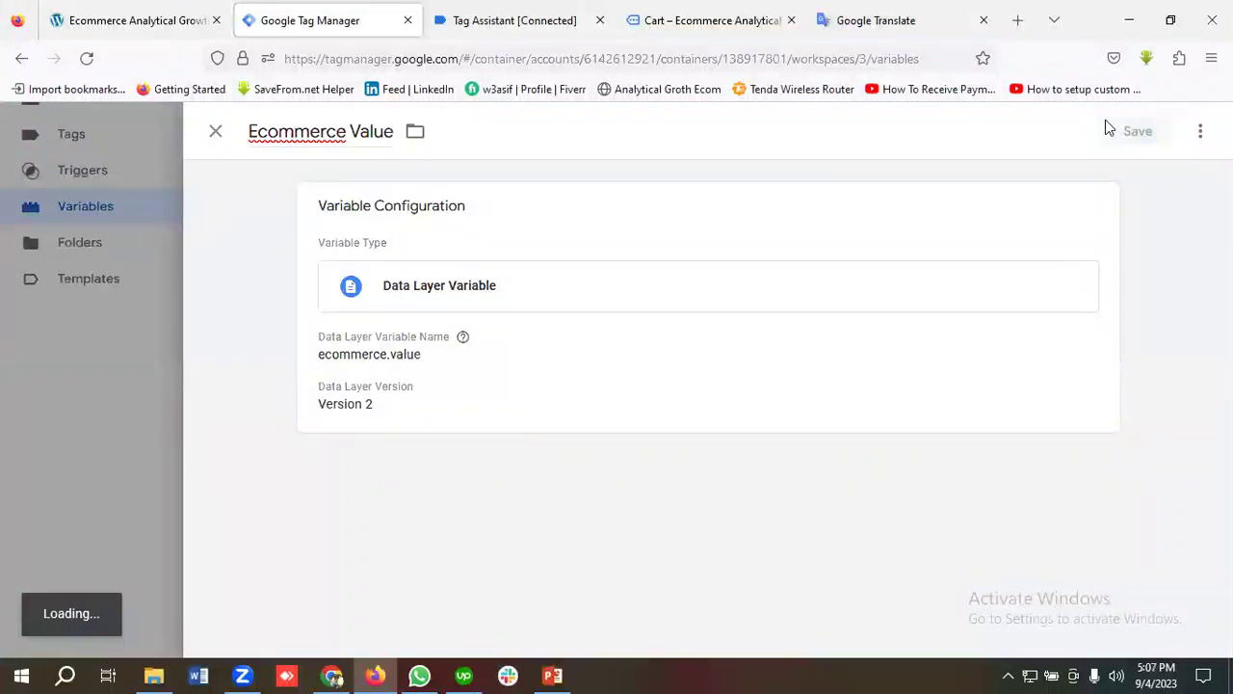
{"action": "left_click", "coordinate": [872, 21]}
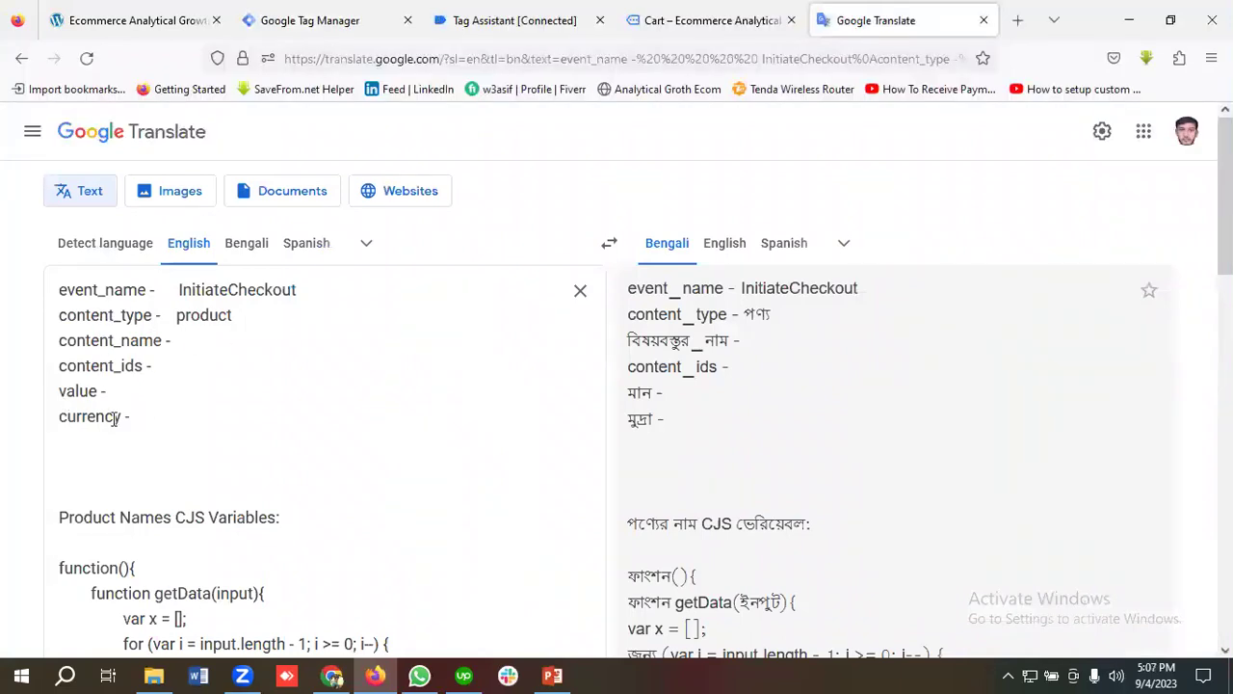
Go back to Tag Manager and show the Triggers page.
{"action": "left_click", "coordinate": [333, 19]}
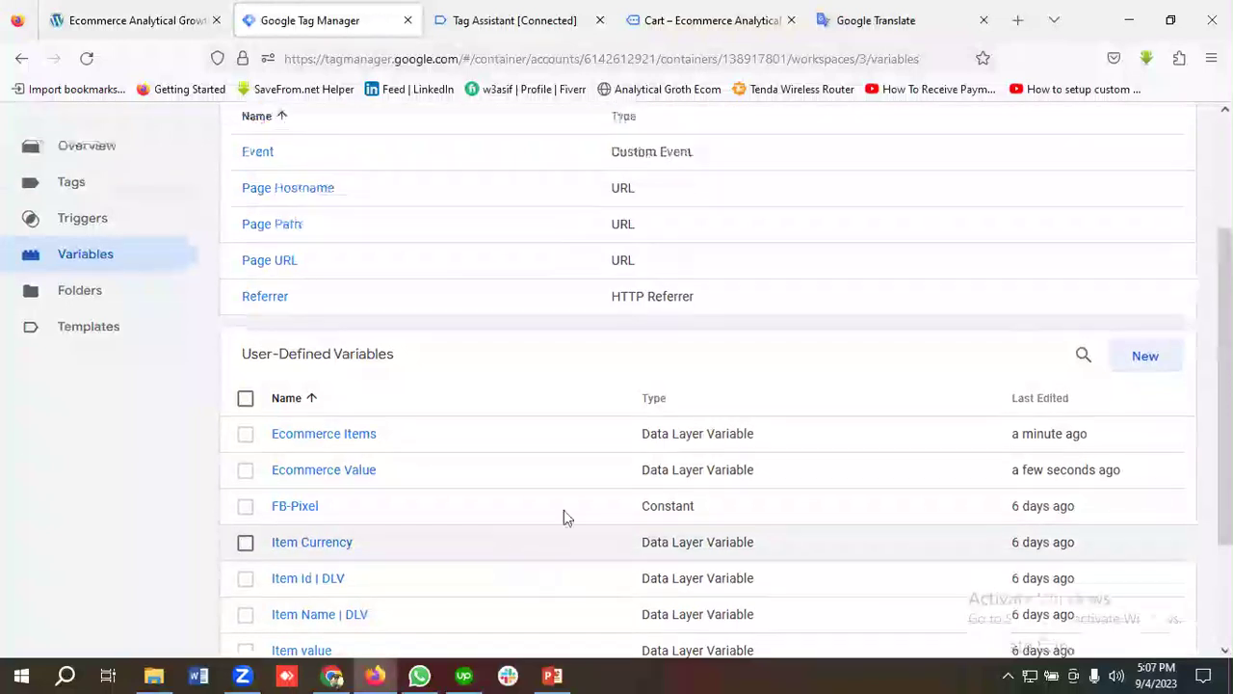
{"action": "left_click", "coordinate": [75, 402]}
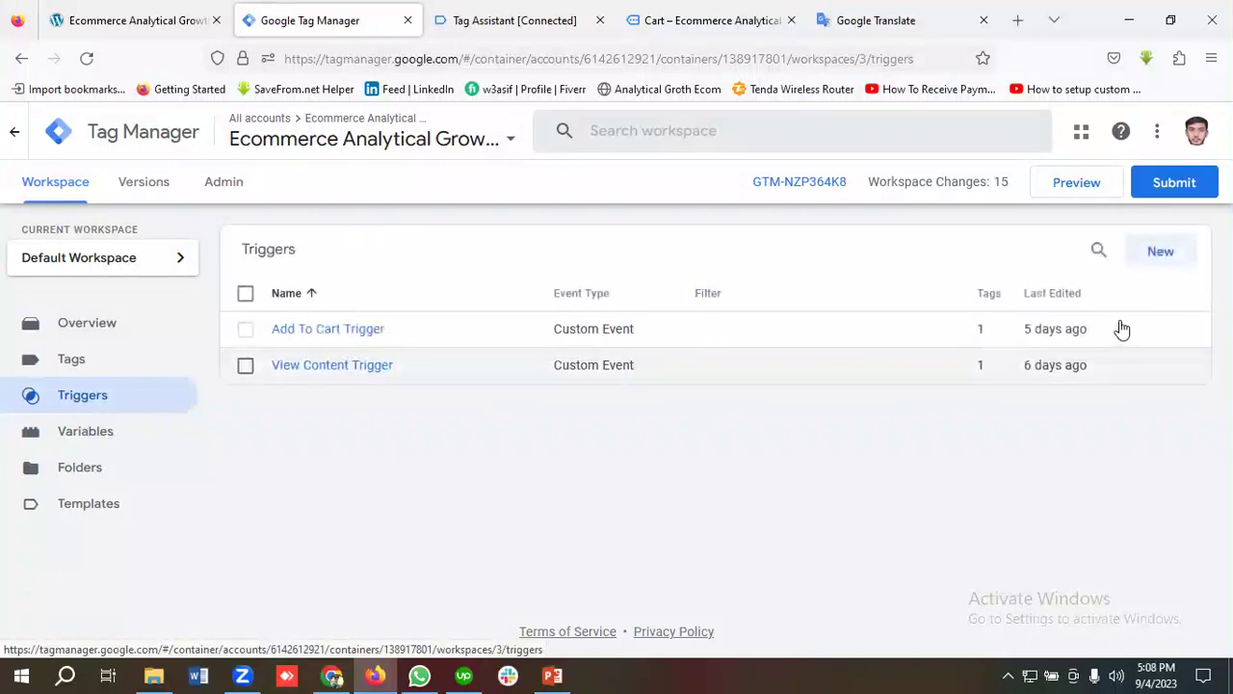
Create a new trigger named View Cart Trigger of type Custom Event.
{"action": "left_click", "coordinate": [1156, 254]}
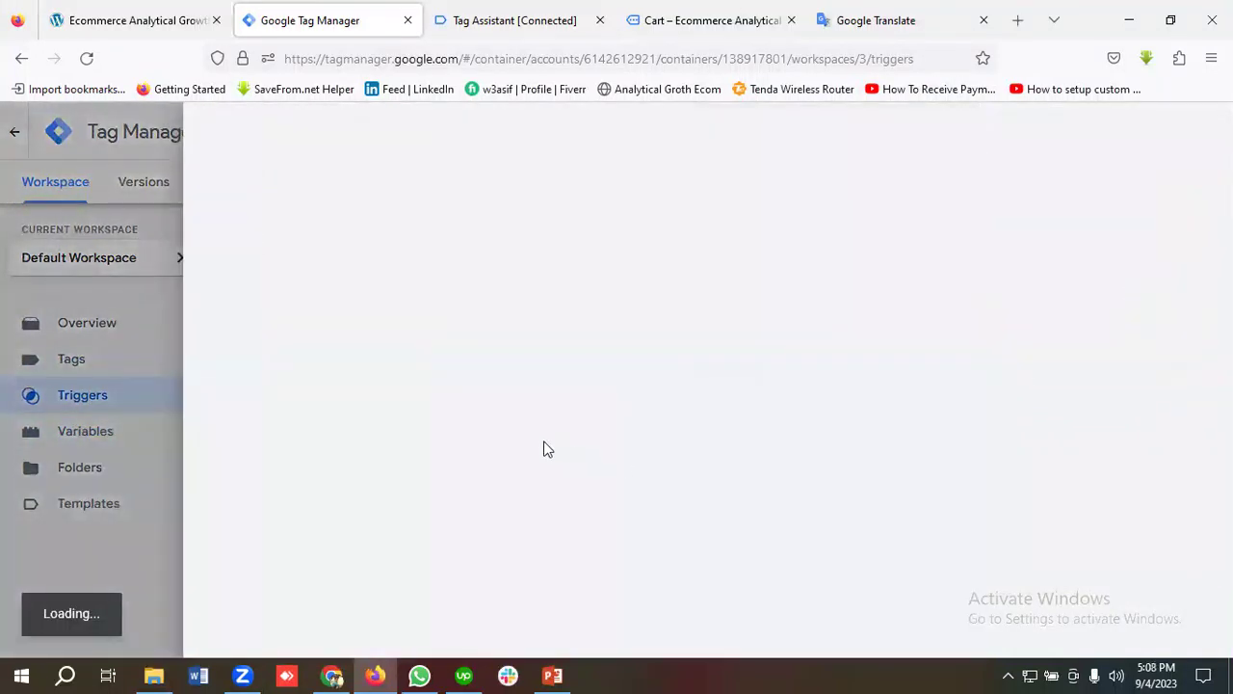
{"action": "left_click", "coordinate": [303, 135]}
{"action": "key", "text": "BackSpace"}
{"action": "type", "text": "Vie"}
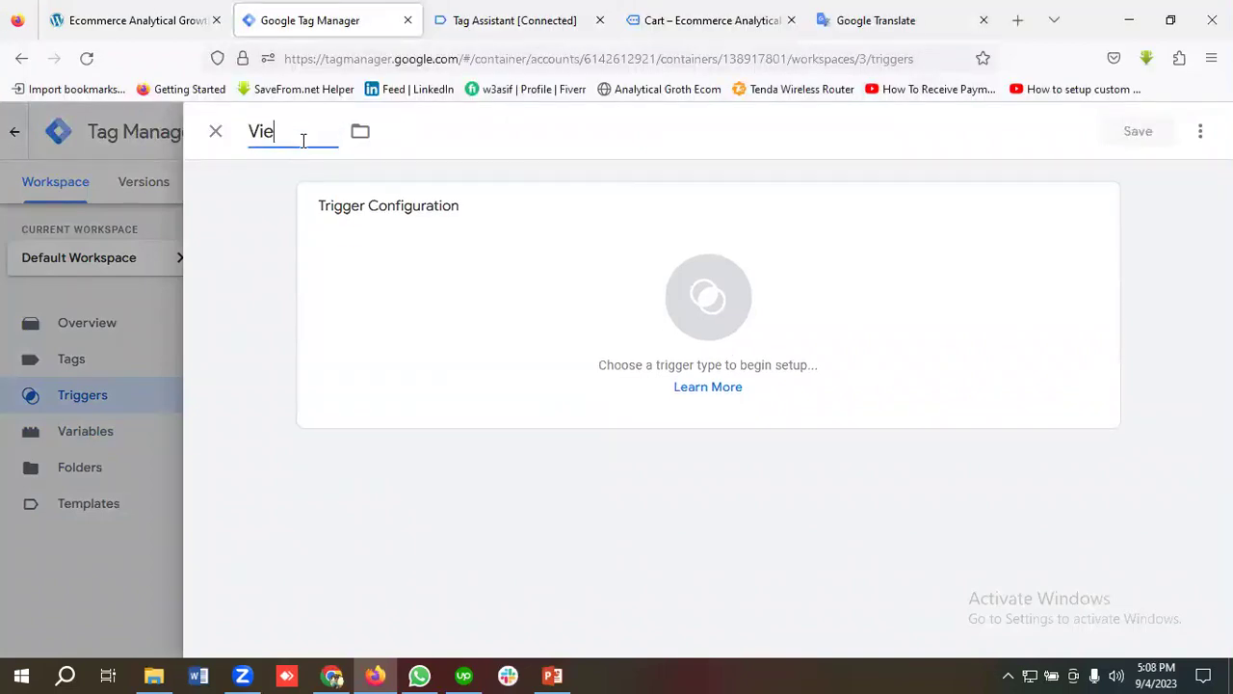
{"action": "type", "text": "w Cart Trigger"}
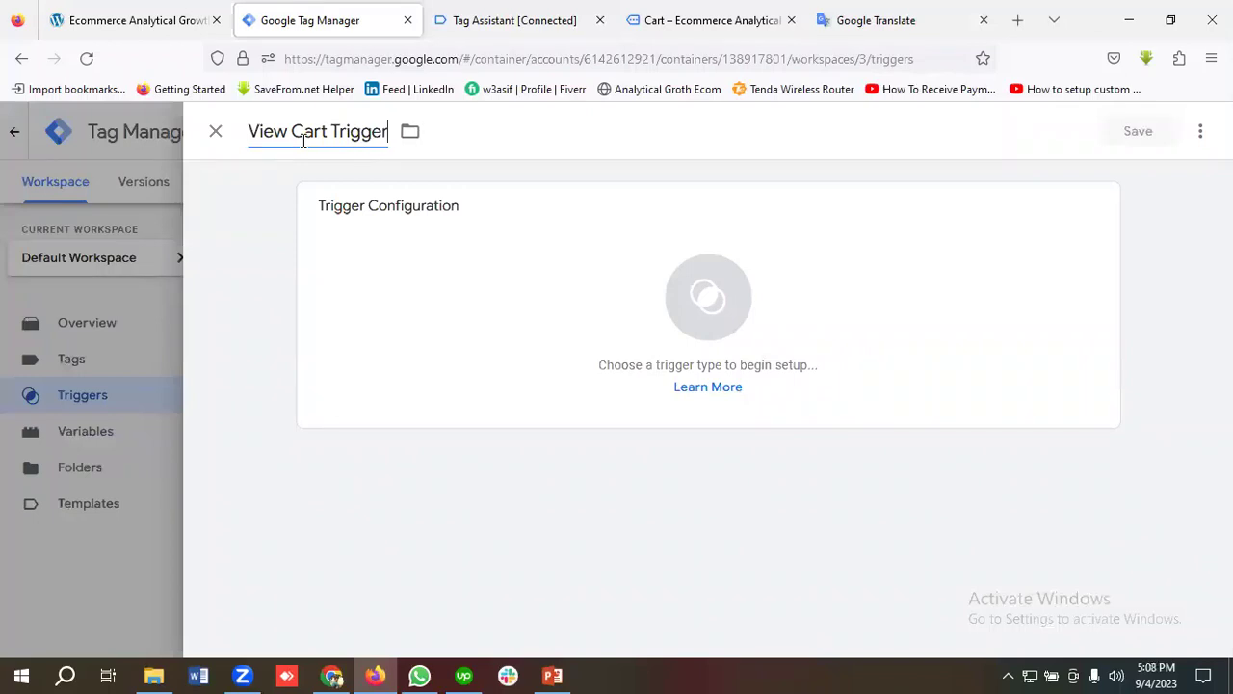
{"action": "left_click", "coordinate": [703, 309]}
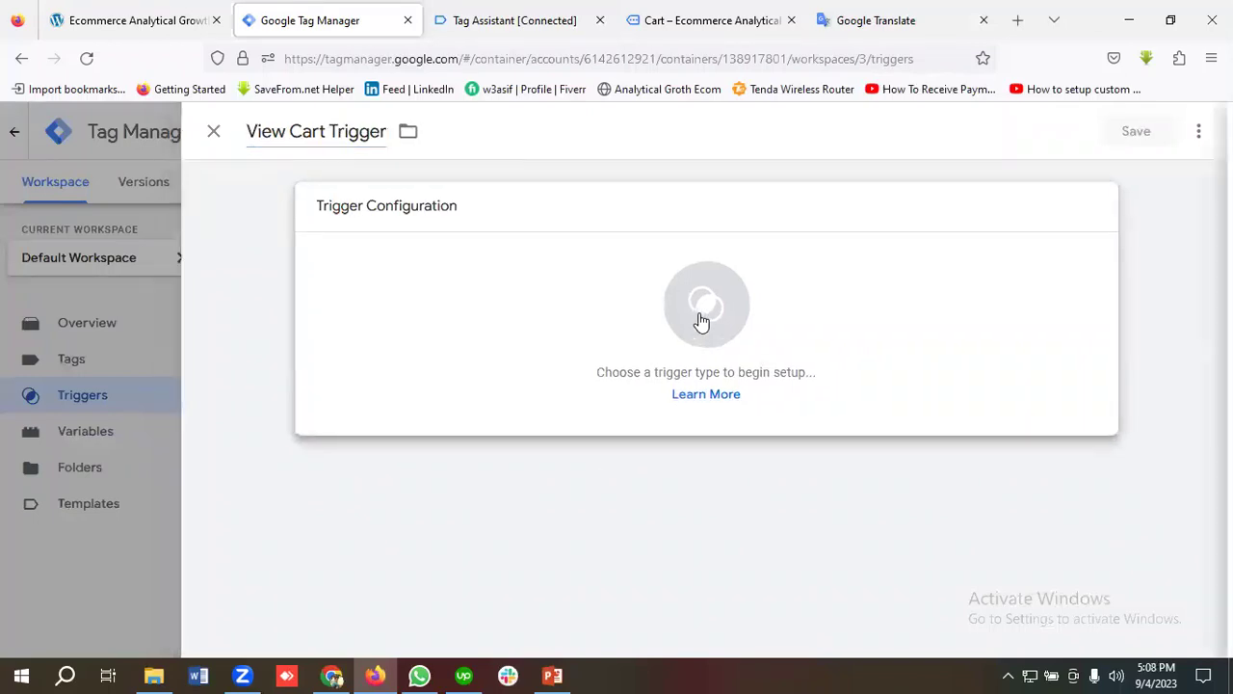
{"action": "scroll", "coordinate": [819, 390], "scroll_direction": "down", "scroll_amount": 5}
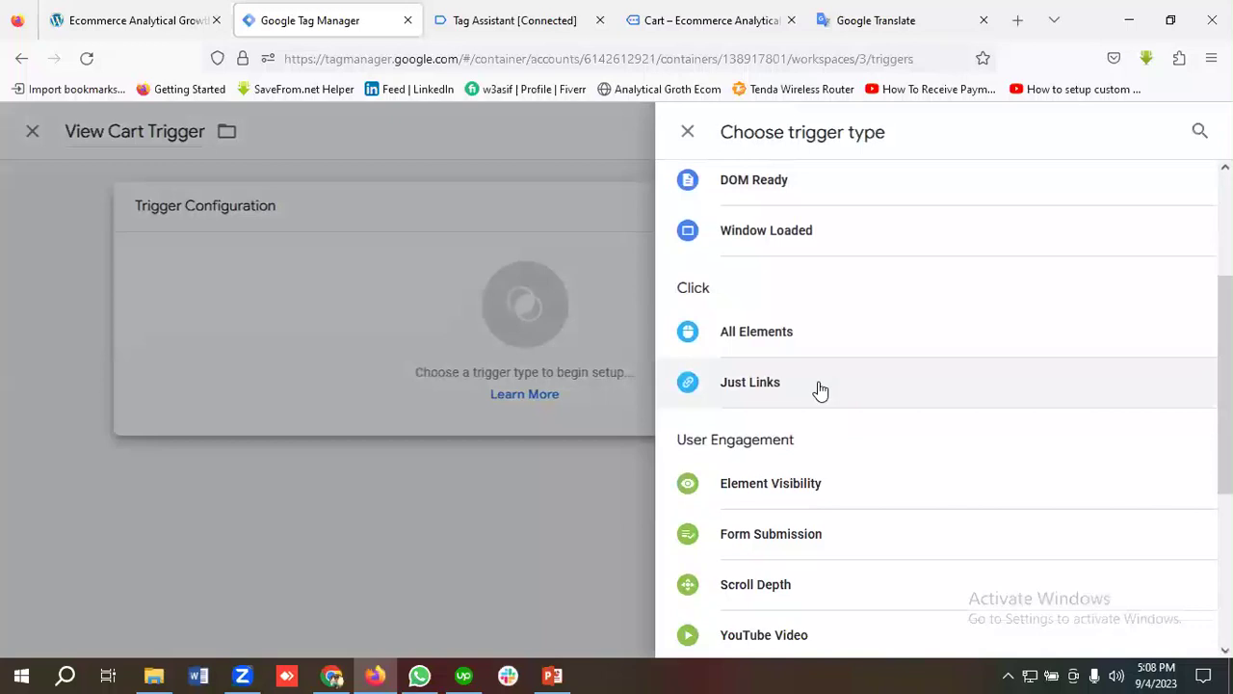
{"action": "scroll", "coordinate": [819, 388], "scroll_direction": "down", "scroll_amount": 1}
{"action": "left_click", "coordinate": [799, 432]}
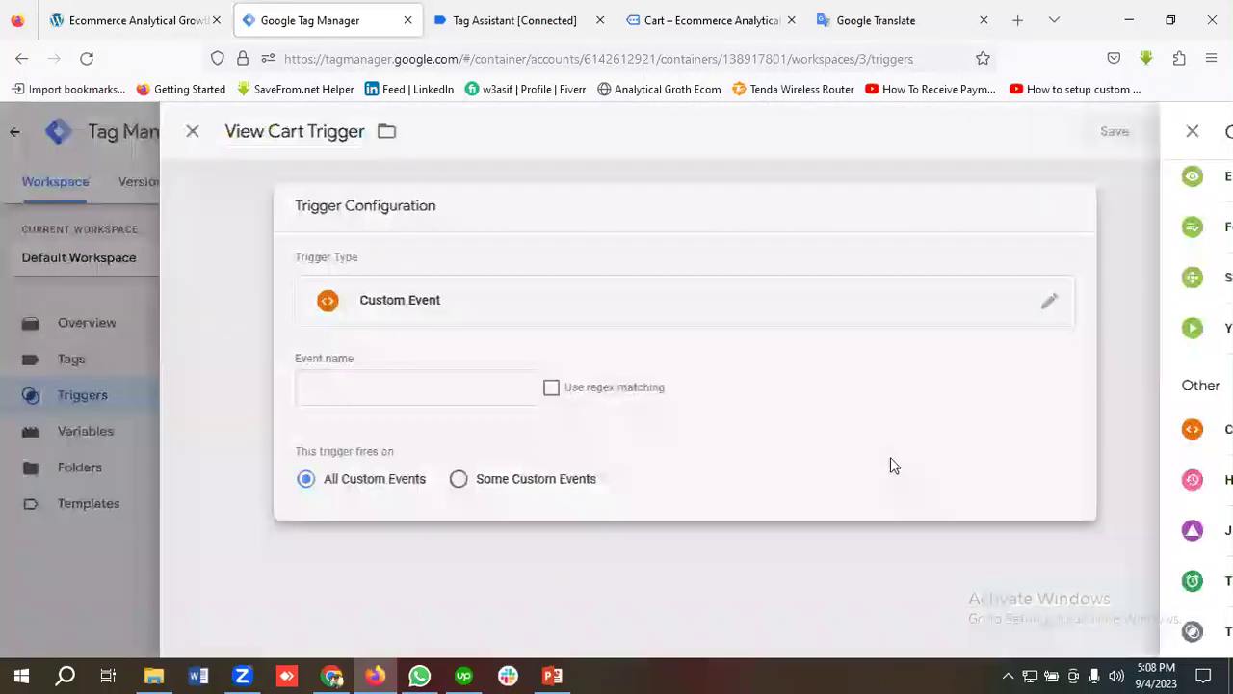
Copy view_cart from Tag Assistant into the Event name and save the trigger.
{"action": "left_click", "coordinate": [390, 387]}
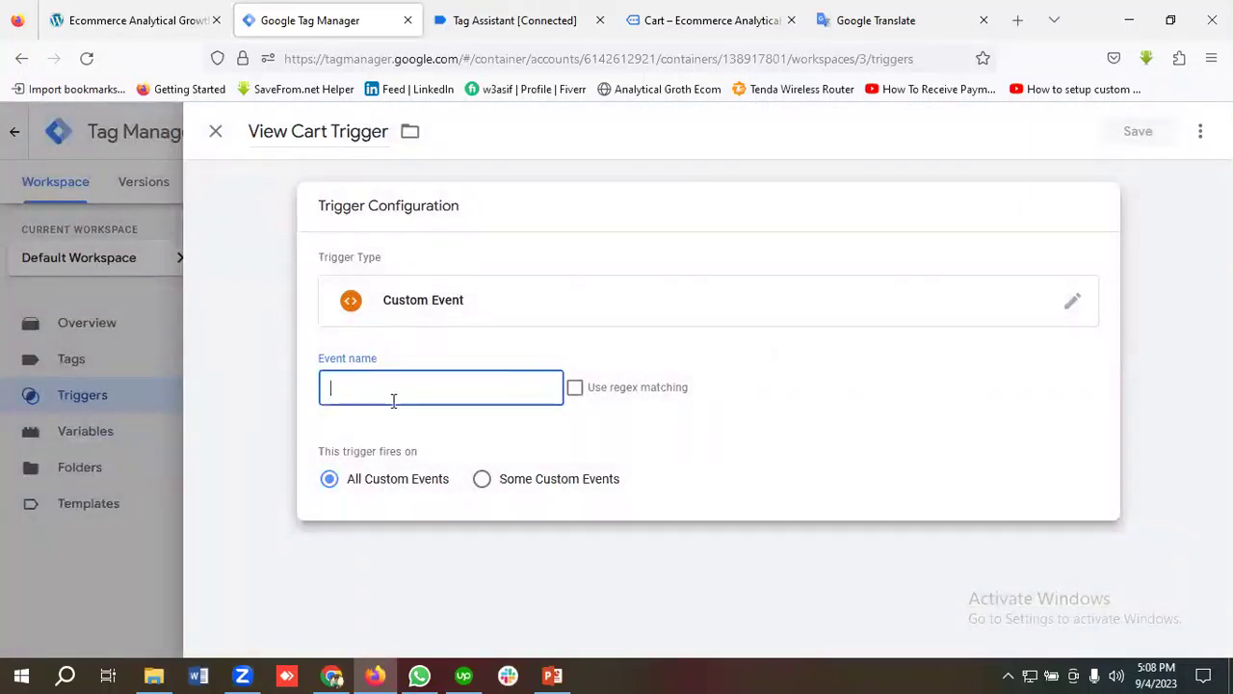
{"action": "left_click", "coordinate": [550, 19]}
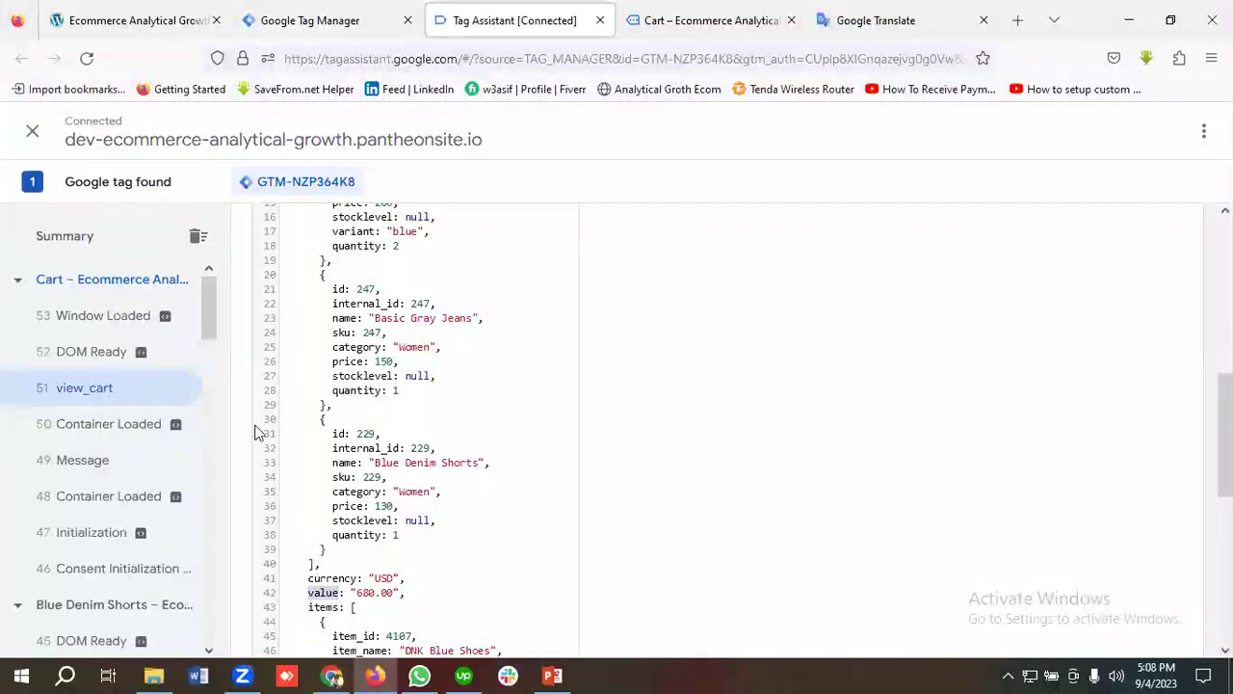
{"action": "scroll", "coordinate": [395, 441], "scroll_direction": "up", "scroll_amount": 2}
{"action": "scroll", "coordinate": [395, 441], "scroll_direction": "up", "scroll_amount": 4}
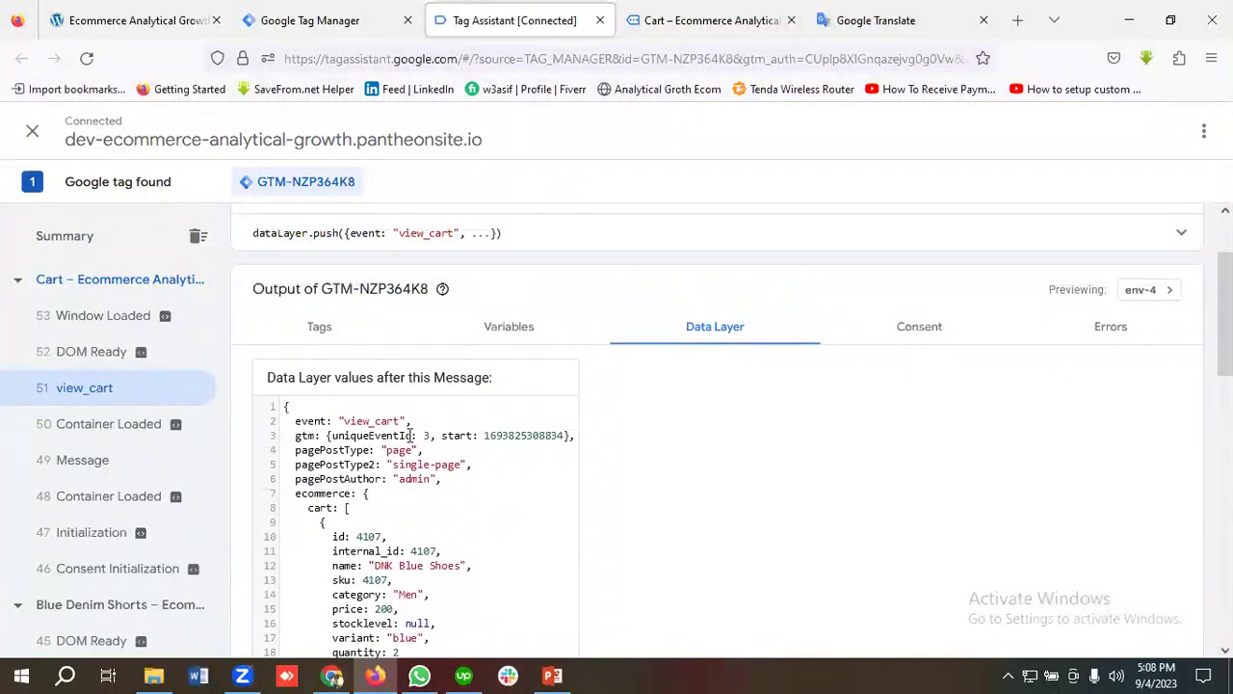
{"action": "double_click", "coordinate": [366, 421]}
{"action": "right_click", "coordinate": [366, 421]}
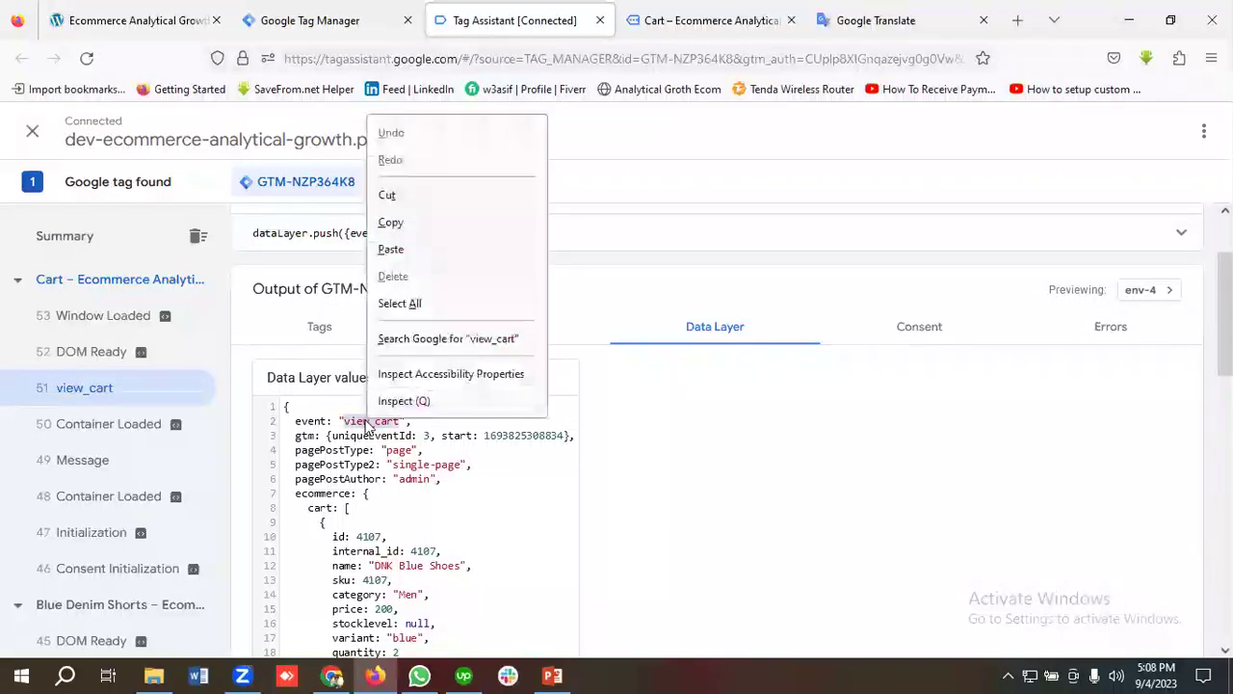
{"action": "left_click", "coordinate": [406, 222]}
{"action": "left_click", "coordinate": [317, 20]}
{"action": "left_click", "coordinate": [374, 389]}
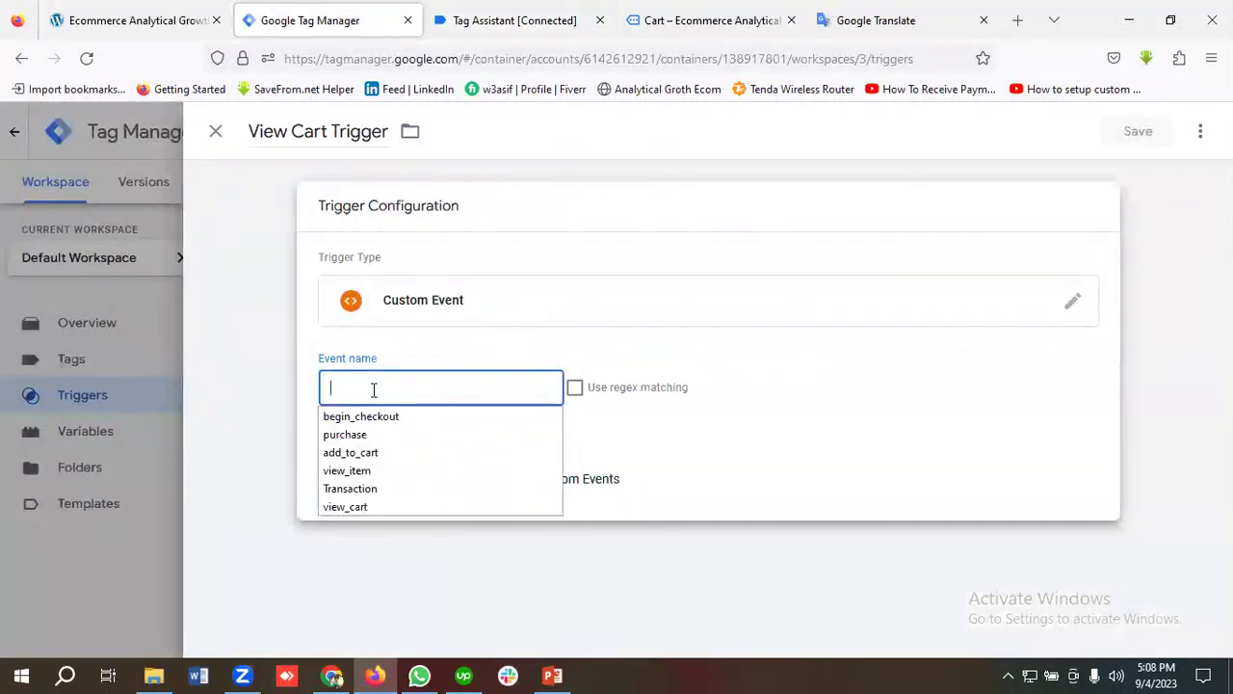
{"action": "key", "text": "ctrl+v"}
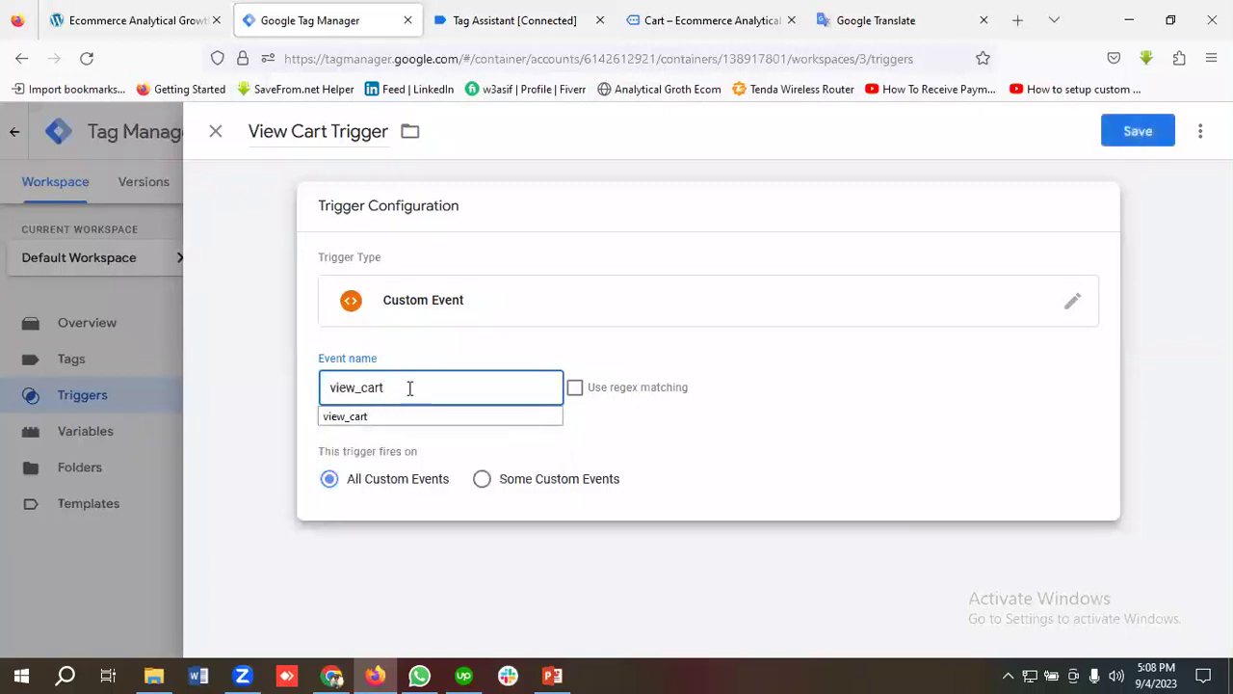
{"action": "left_click", "coordinate": [1135, 134]}
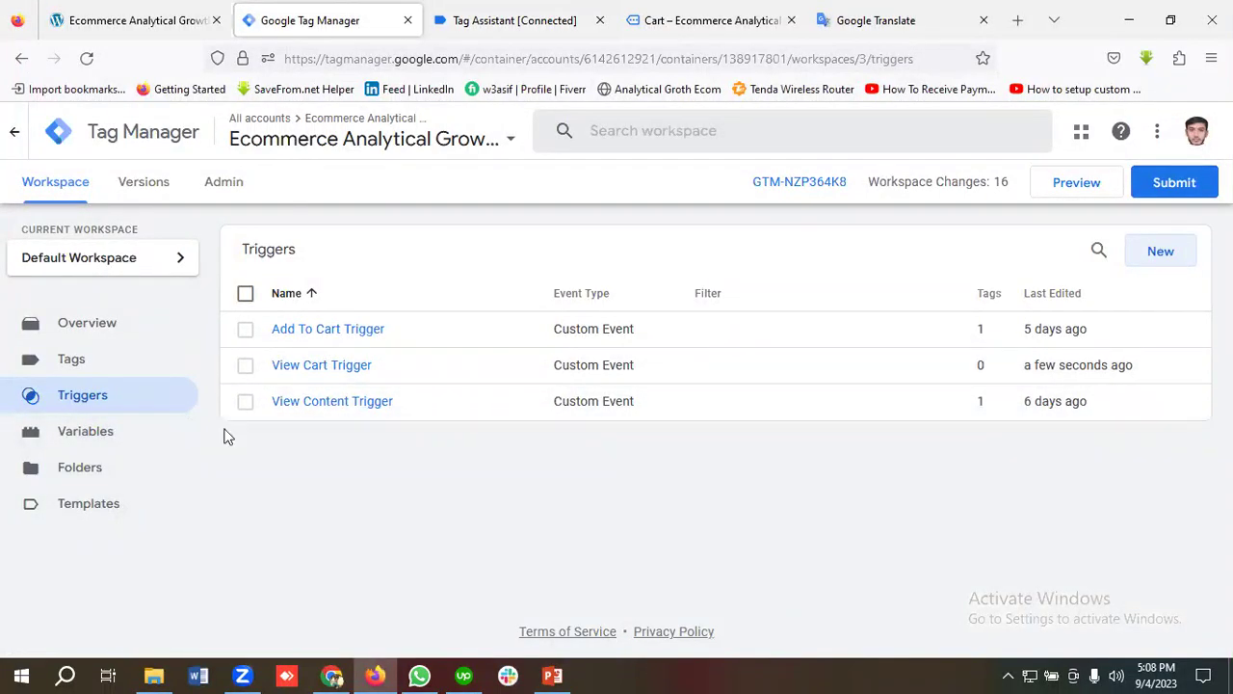
{"action": "left_click", "coordinate": [103, 369]}
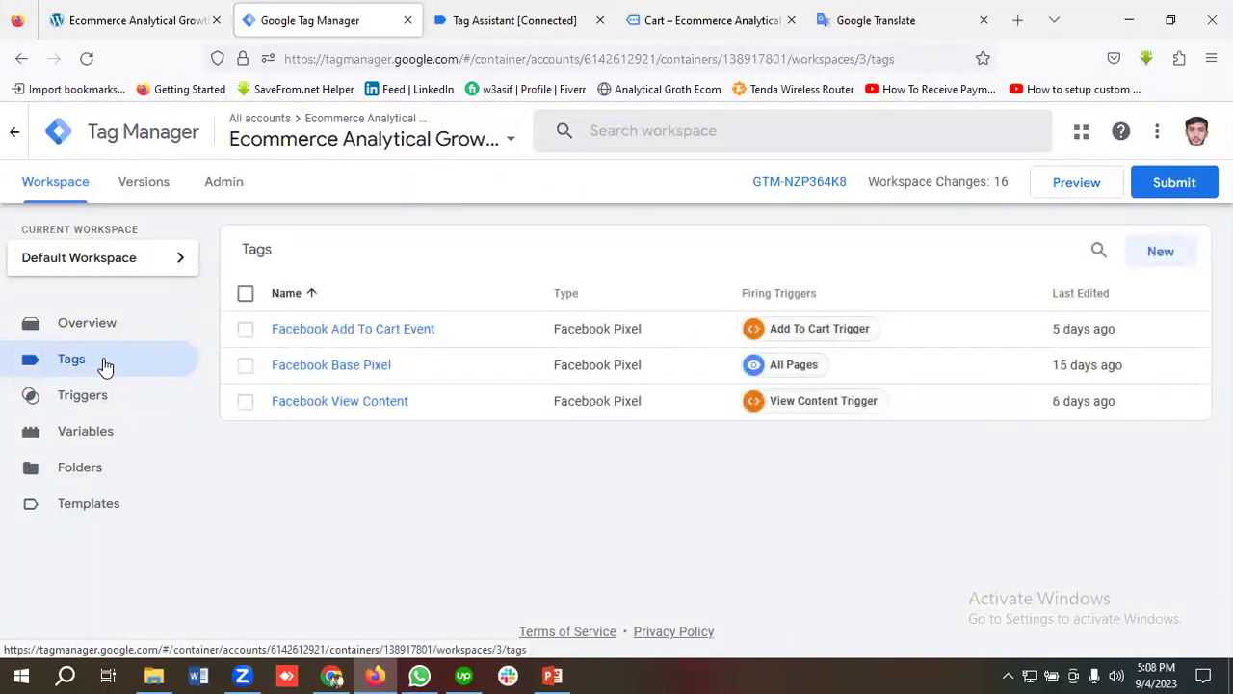
Create a new tag named Facebook View Cart of type Facebook Pixel.
{"action": "left_click", "coordinate": [1157, 266]}
{"action": "left_click", "coordinate": [292, 133]}
{"action": "key", "text": "BackSpace"}
{"action": "type", "text": "Fac"}
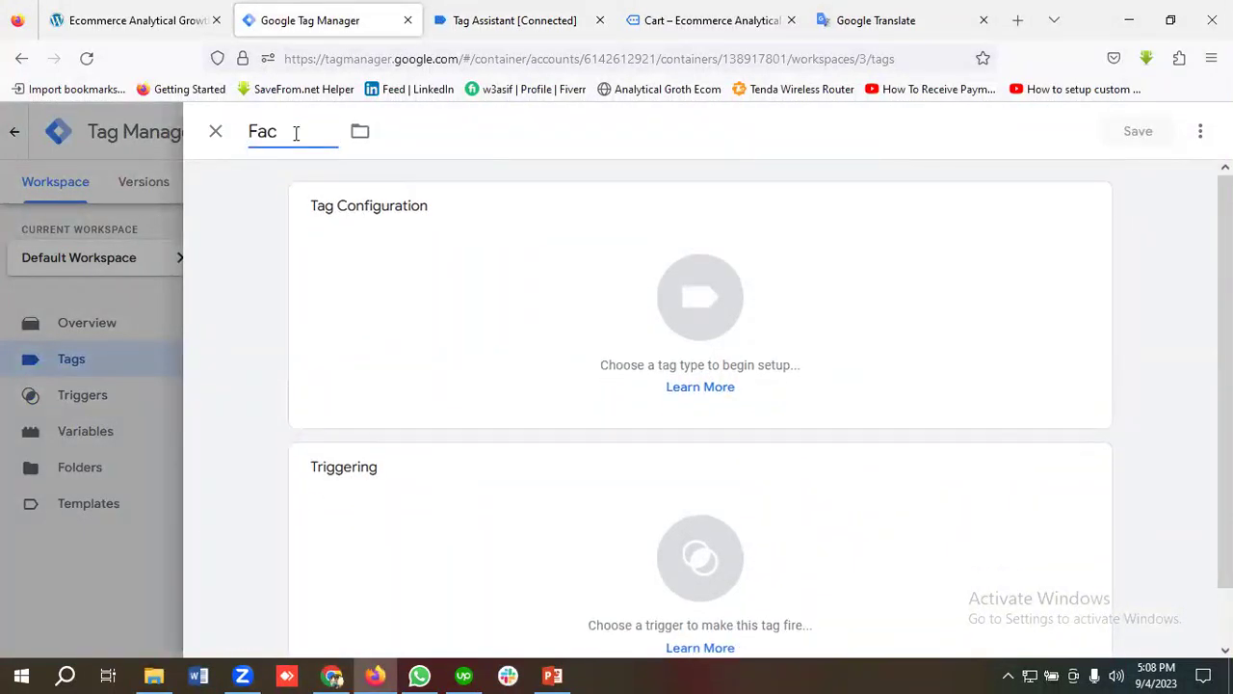
{"action": "type", "text": "ebook Vie"}
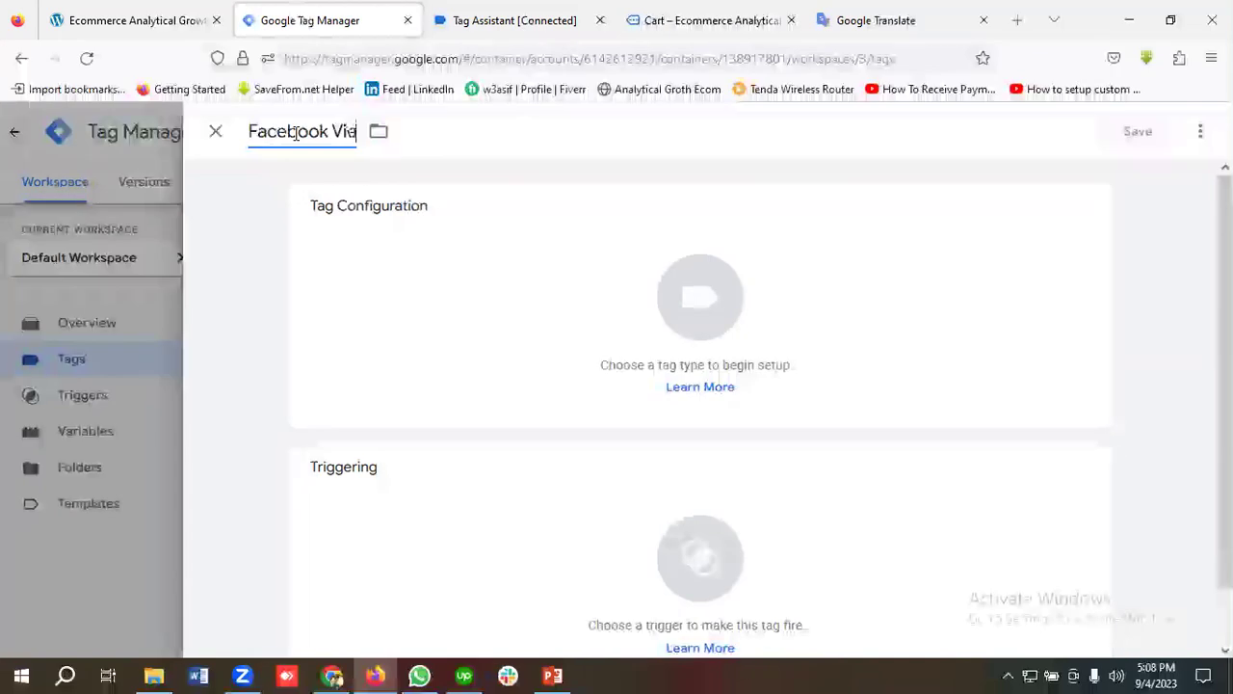
{"action": "type", "text": "w Cart"}
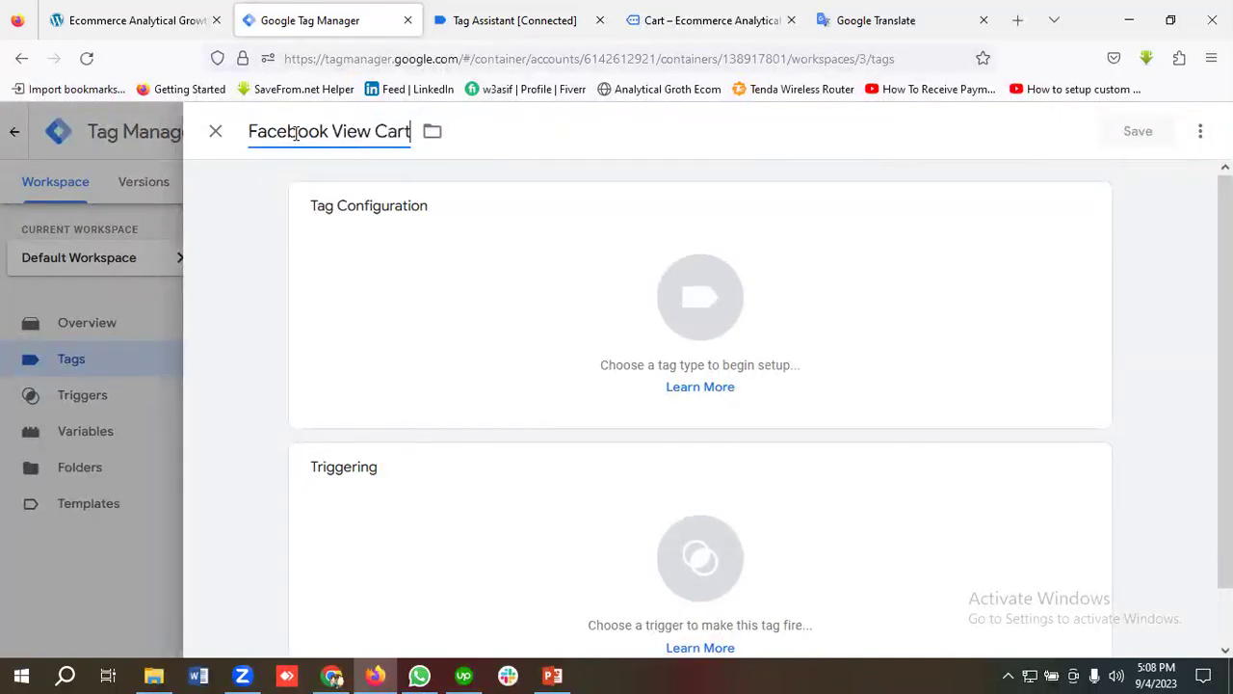
{"action": "left_click", "coordinate": [713, 333]}
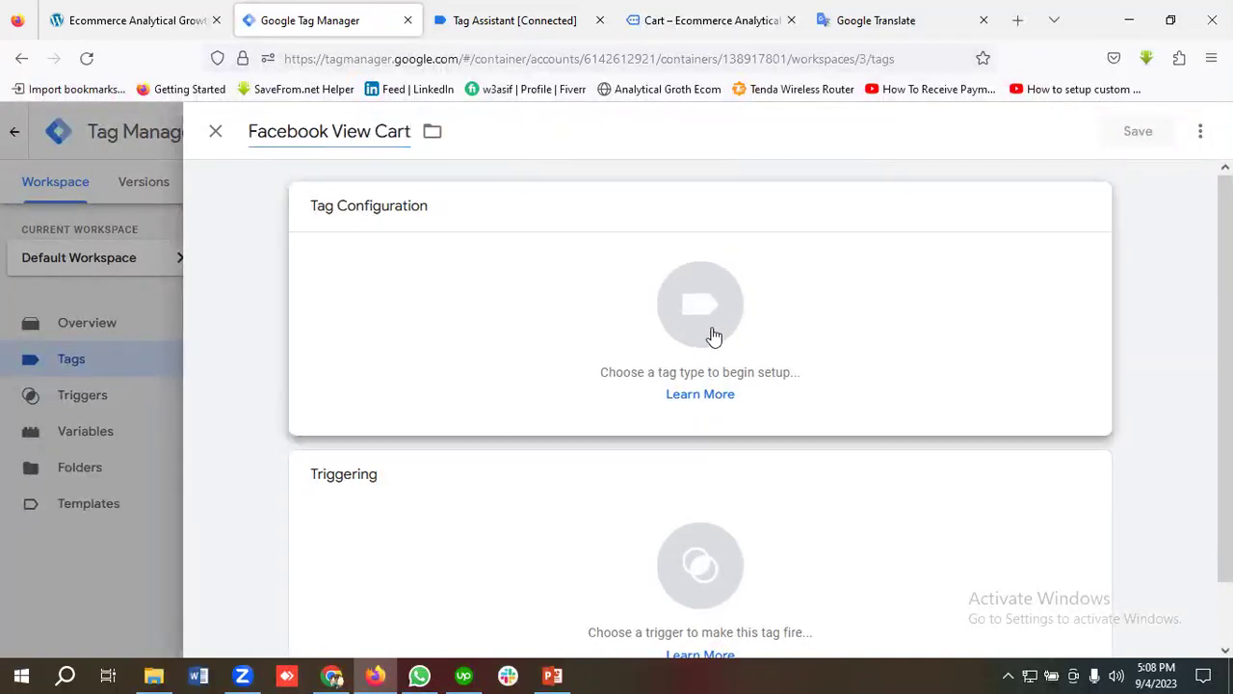
{"action": "scroll", "coordinate": [771, 395], "scroll_direction": "down", "scroll_amount": 4}
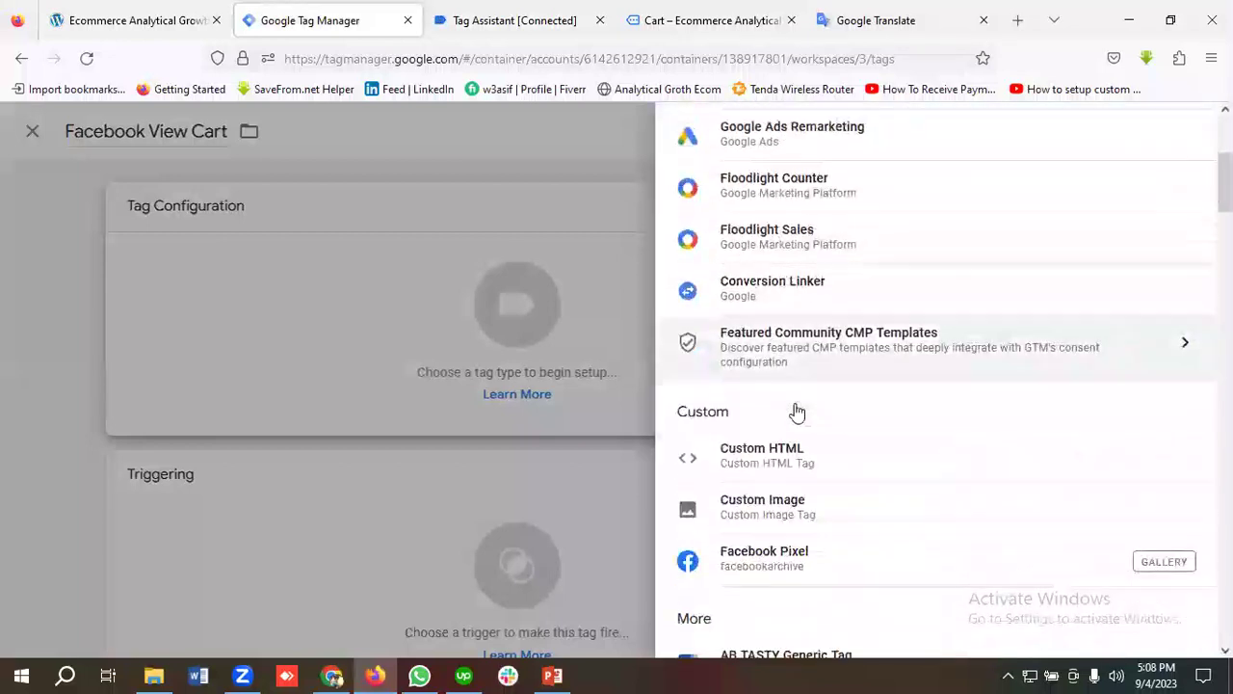
{"action": "left_click", "coordinate": [782, 512]}
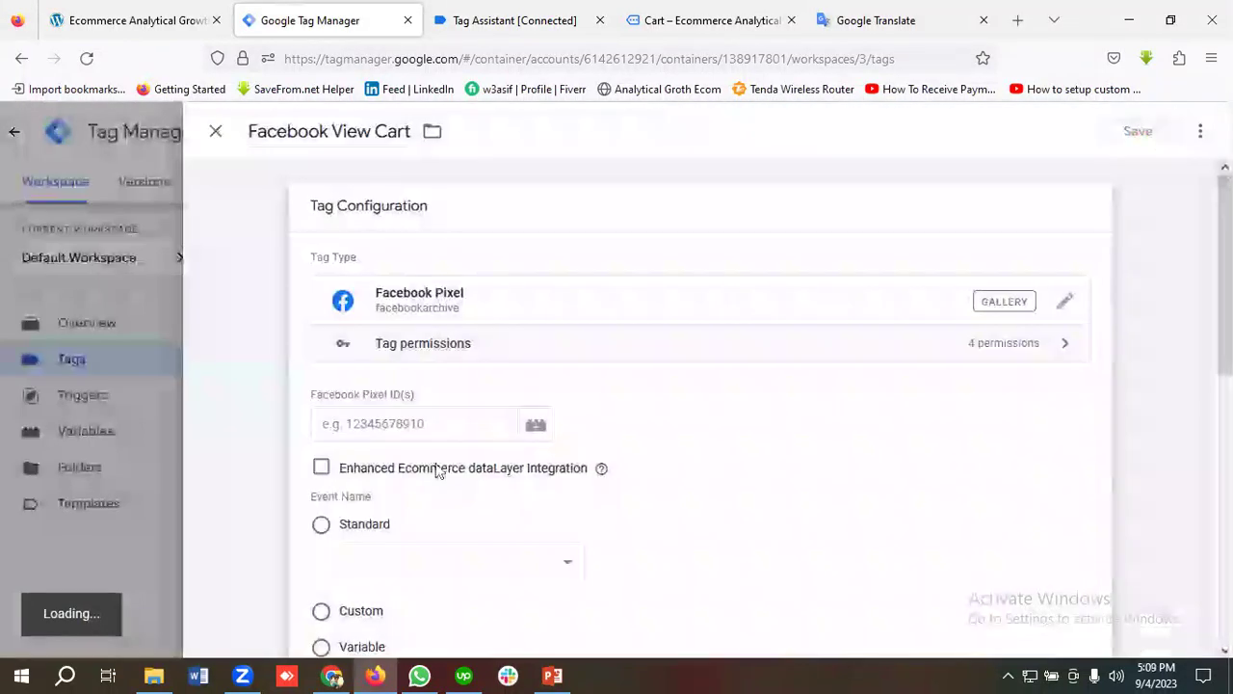
Set the Pixel ID to the {{FB-Pixel}} variable and browse the standard event names.
{"action": "left_click", "coordinate": [414, 424]}
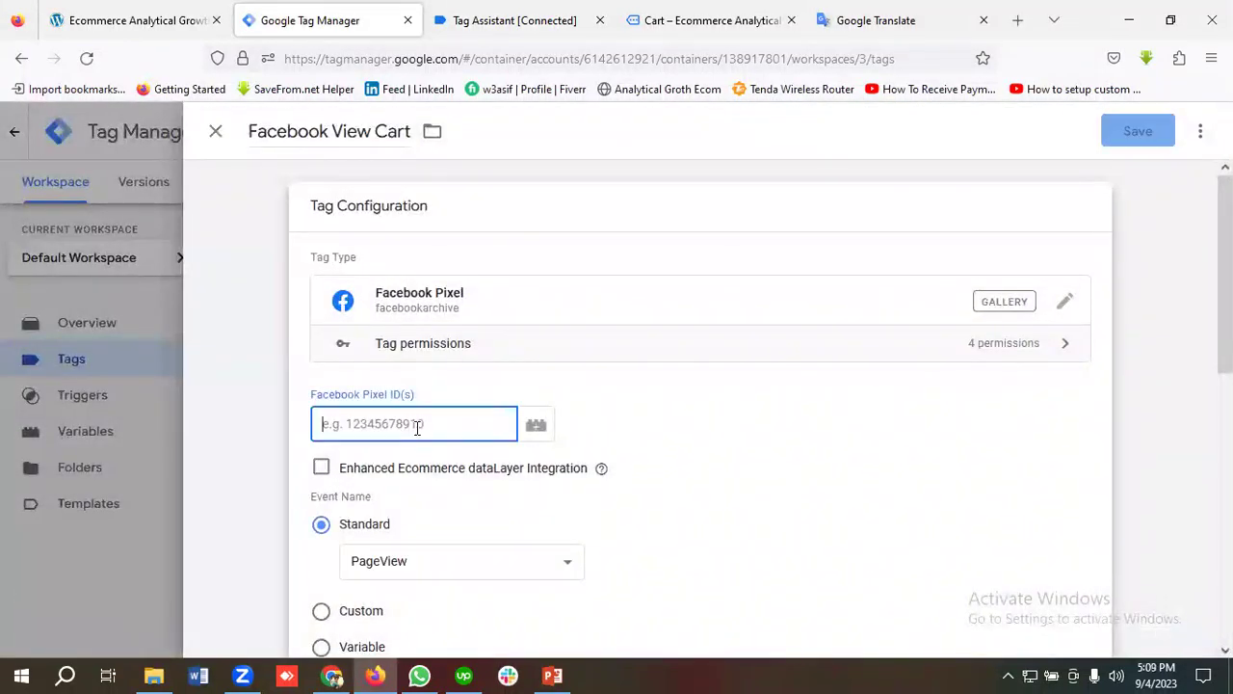
{"action": "left_click", "coordinate": [539, 431]}
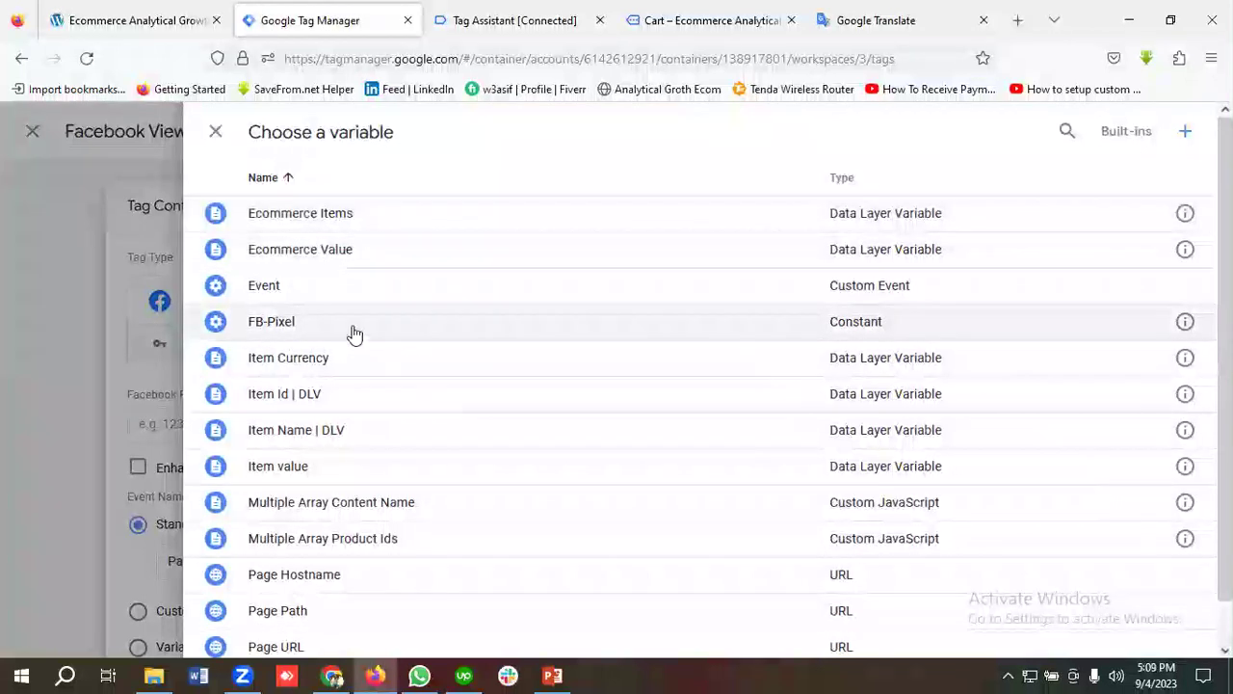
{"action": "left_click", "coordinate": [294, 322]}
{"action": "scroll", "coordinate": [468, 426], "scroll_direction": "down", "scroll_amount": 3}
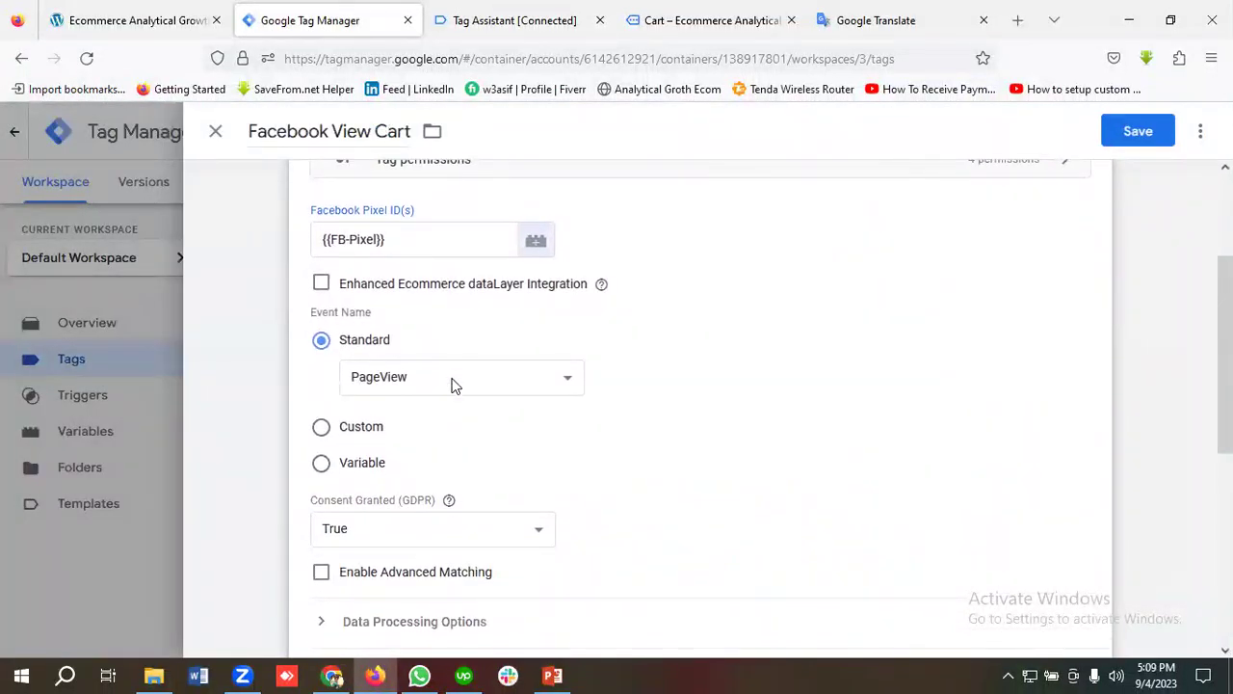
{"action": "left_click", "coordinate": [453, 381]}
{"action": "scroll", "coordinate": [460, 394], "scroll_direction": "down", "scroll_amount": 3}
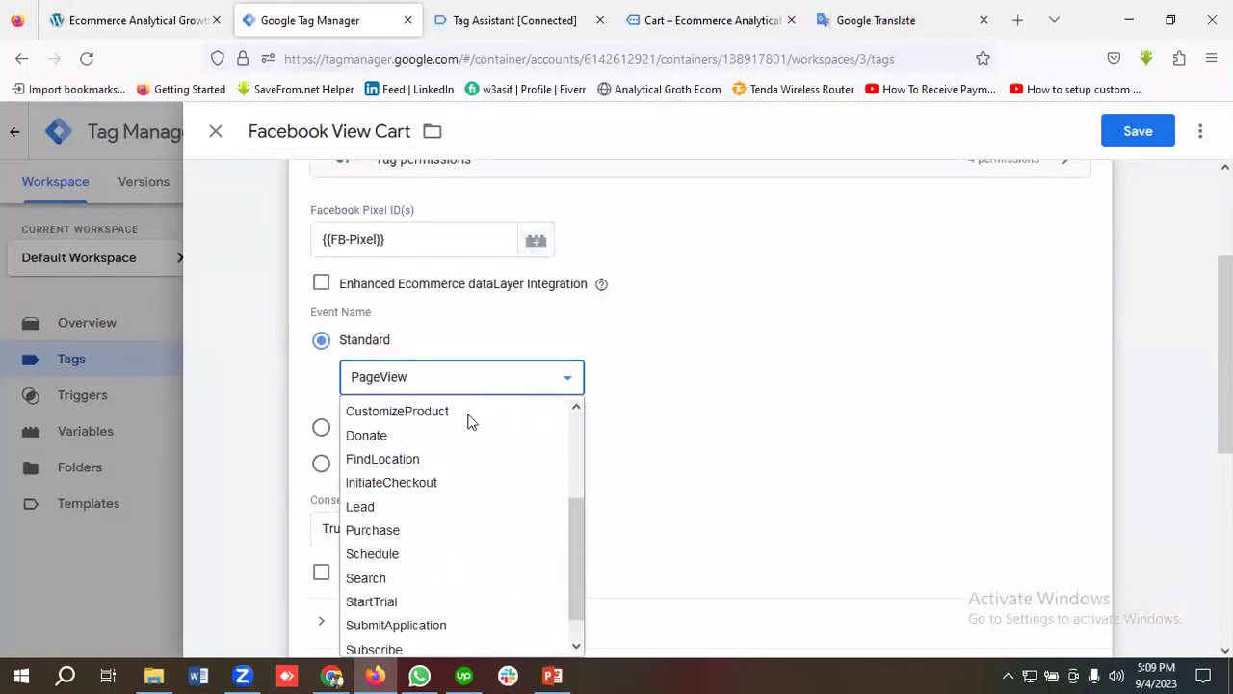
{"action": "scroll", "coordinate": [469, 429], "scroll_direction": "up", "scroll_amount": 3}
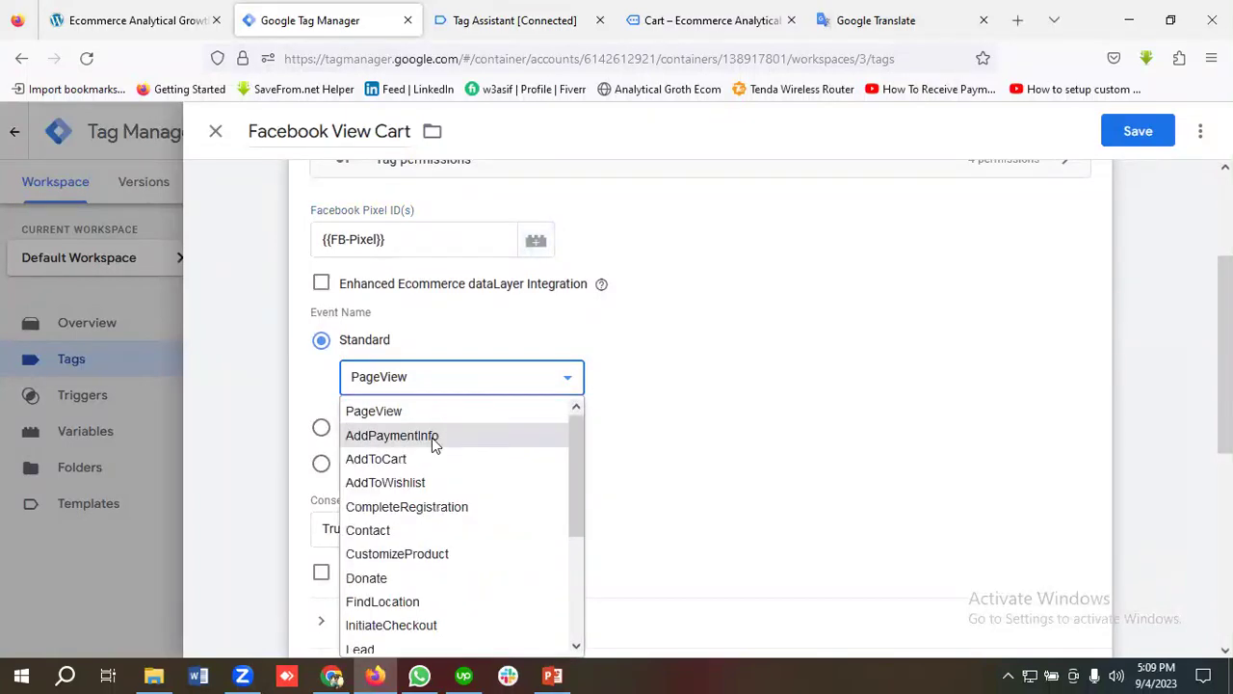
{"action": "scroll", "coordinate": [434, 444], "scroll_direction": "down", "scroll_amount": 3}
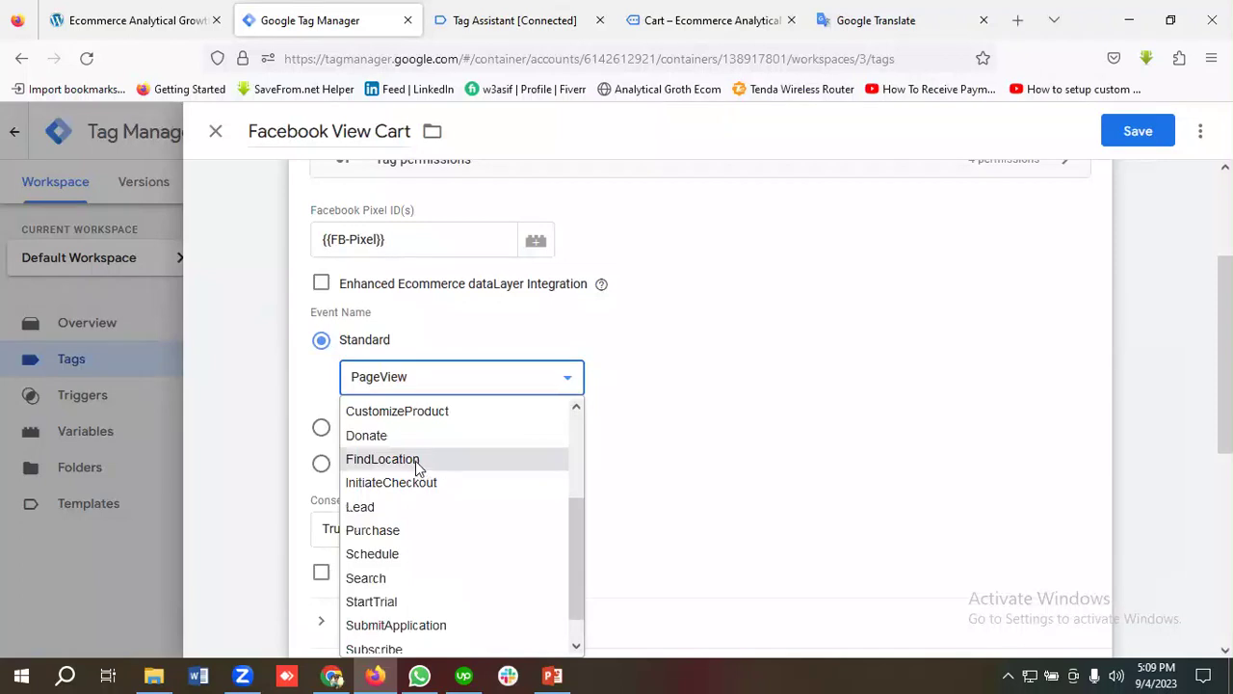
{"action": "scroll", "coordinate": [416, 461], "scroll_direction": "up", "scroll_amount": 3}
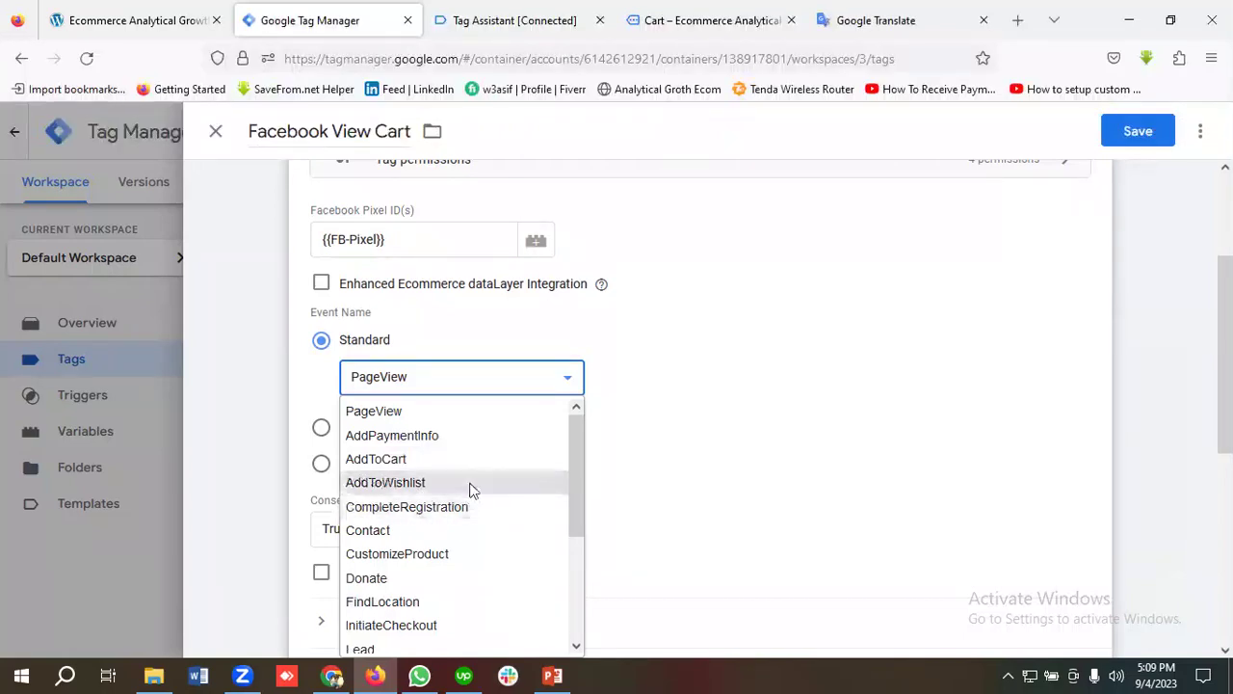
Change the event from PageView to a custom event named ViewCart and expand Object Properties.
{"action": "scroll", "coordinate": [433, 493], "scroll_direction": "down", "scroll_amount": 3}
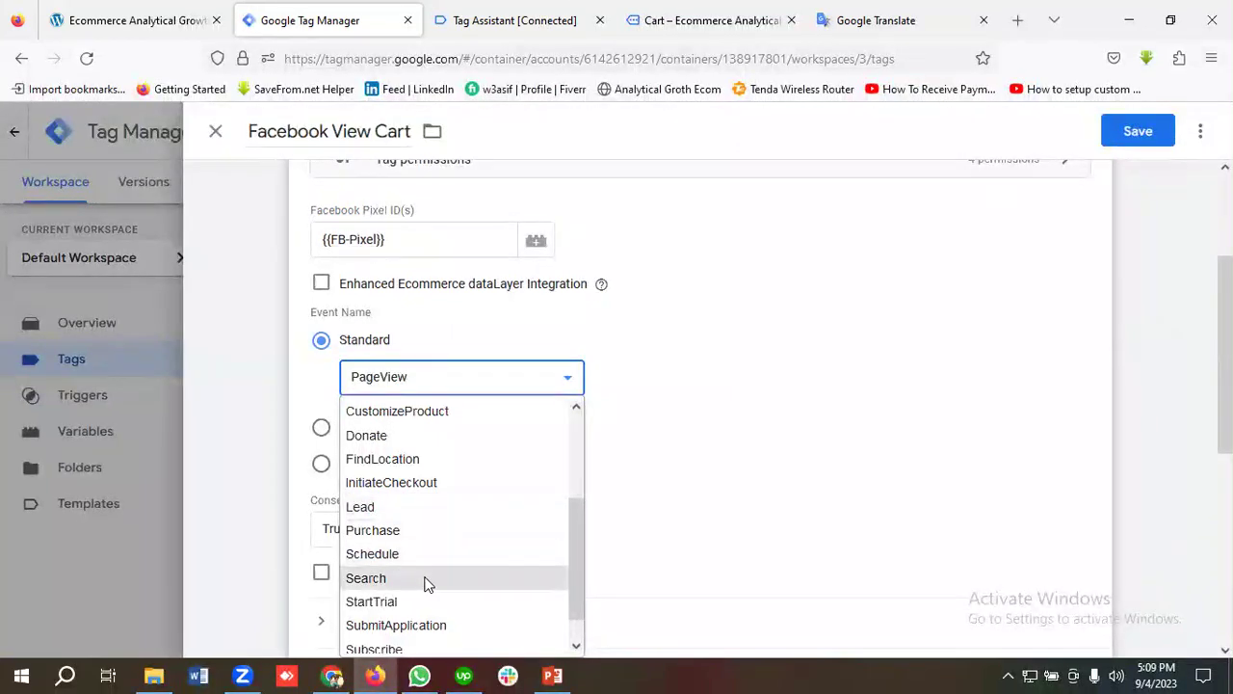
{"action": "scroll", "coordinate": [444, 555], "scroll_direction": "down", "scroll_amount": 1}
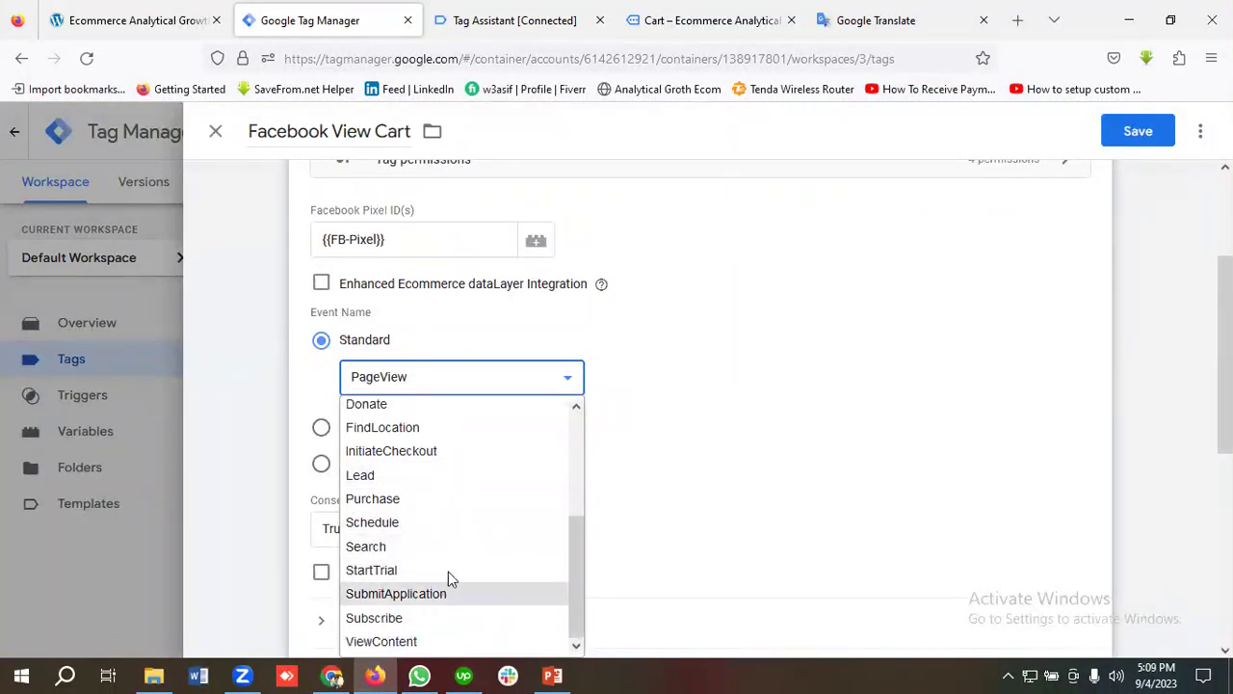
{"action": "left_click", "coordinate": [729, 406]}
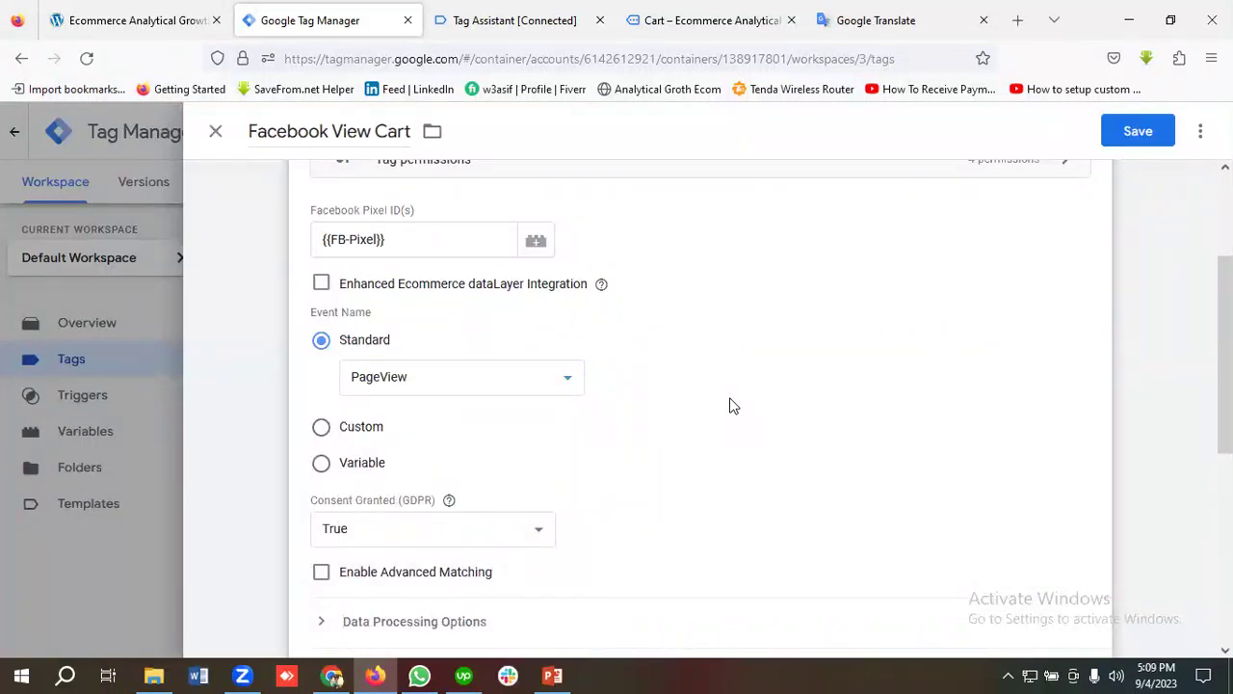
{"action": "left_click", "coordinate": [383, 434]}
{"action": "left_click", "coordinate": [373, 415]}
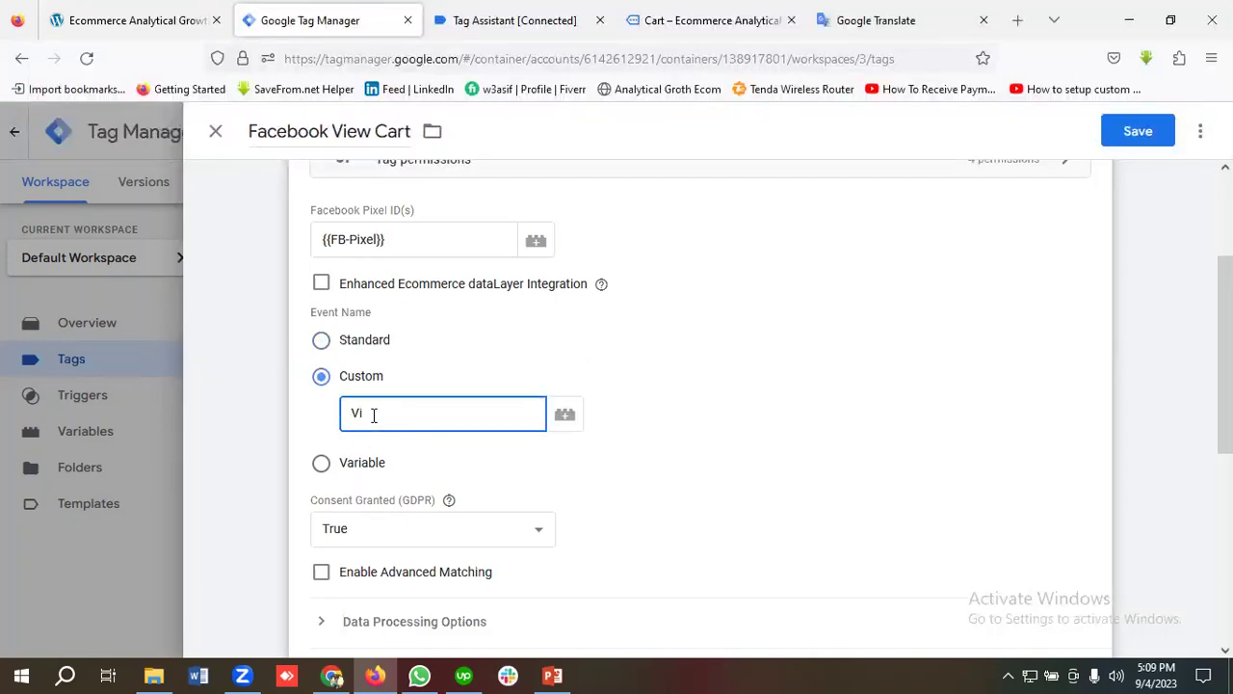
{"action": "type", "text": "ViewCart"}
{"action": "scroll", "coordinate": [477, 407], "scroll_direction": "down", "scroll_amount": 5}
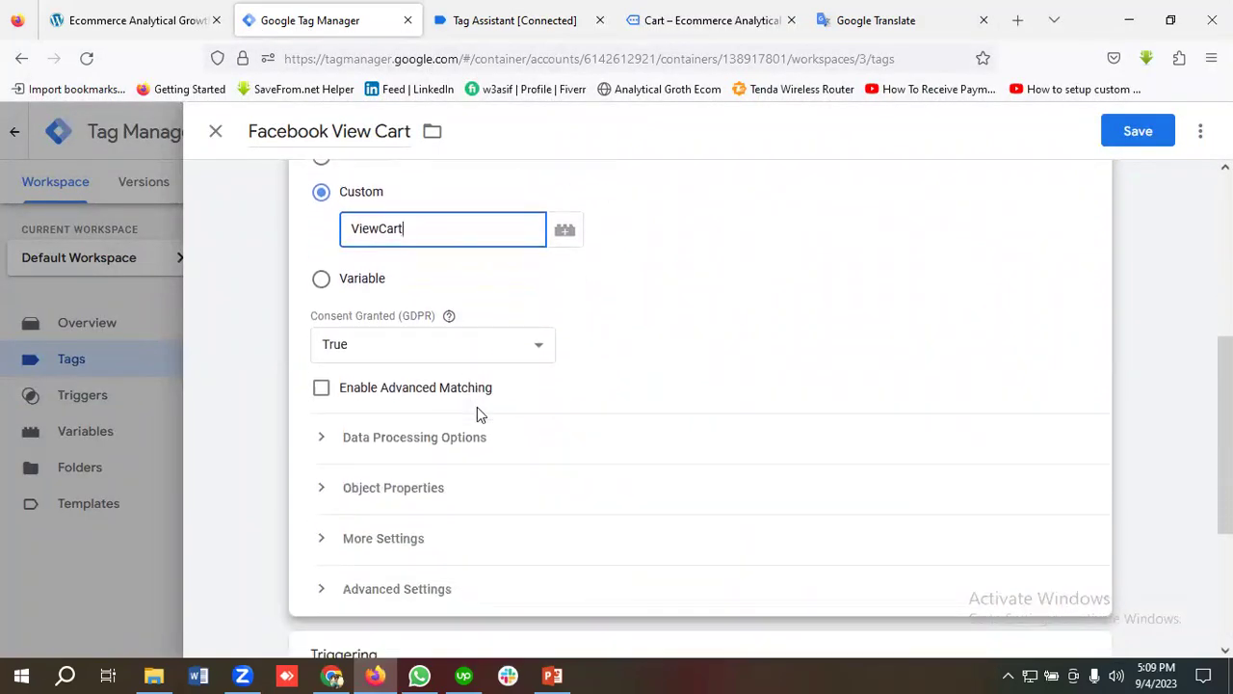
{"action": "left_click", "coordinate": [376, 397]}
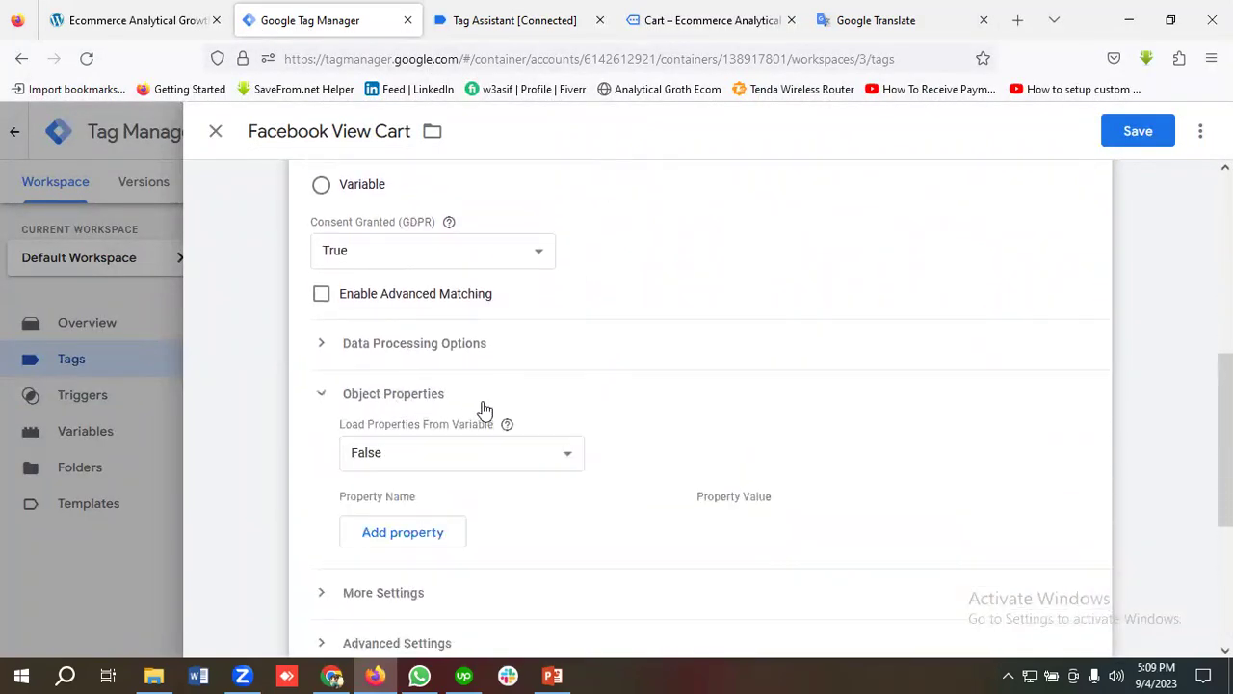
Add six empty property rows under Object Properties, then view the event notes in Google Translate.
{"action": "scroll", "coordinate": [482, 408], "scroll_direction": "down", "scroll_amount": 2}
{"action": "scroll", "coordinate": [453, 424], "scroll_direction": "down", "scroll_amount": 1}
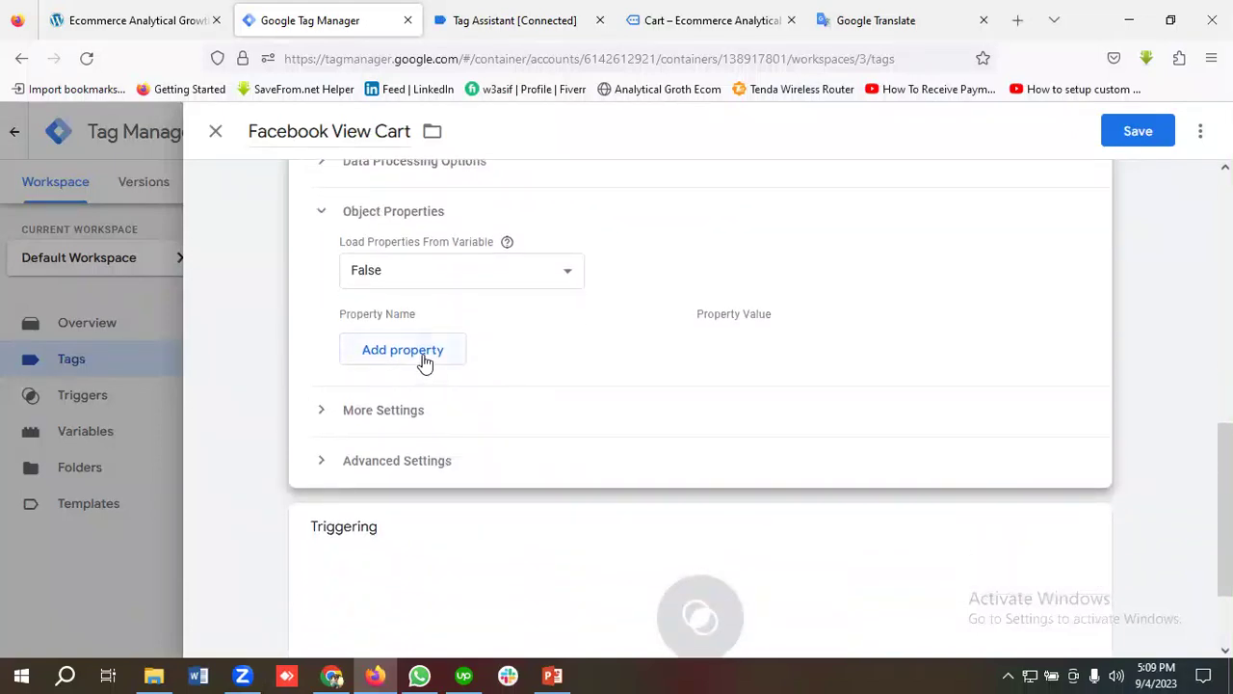
{"action": "left_click", "coordinate": [425, 358]}
{"action": "left_click", "coordinate": [387, 403]}
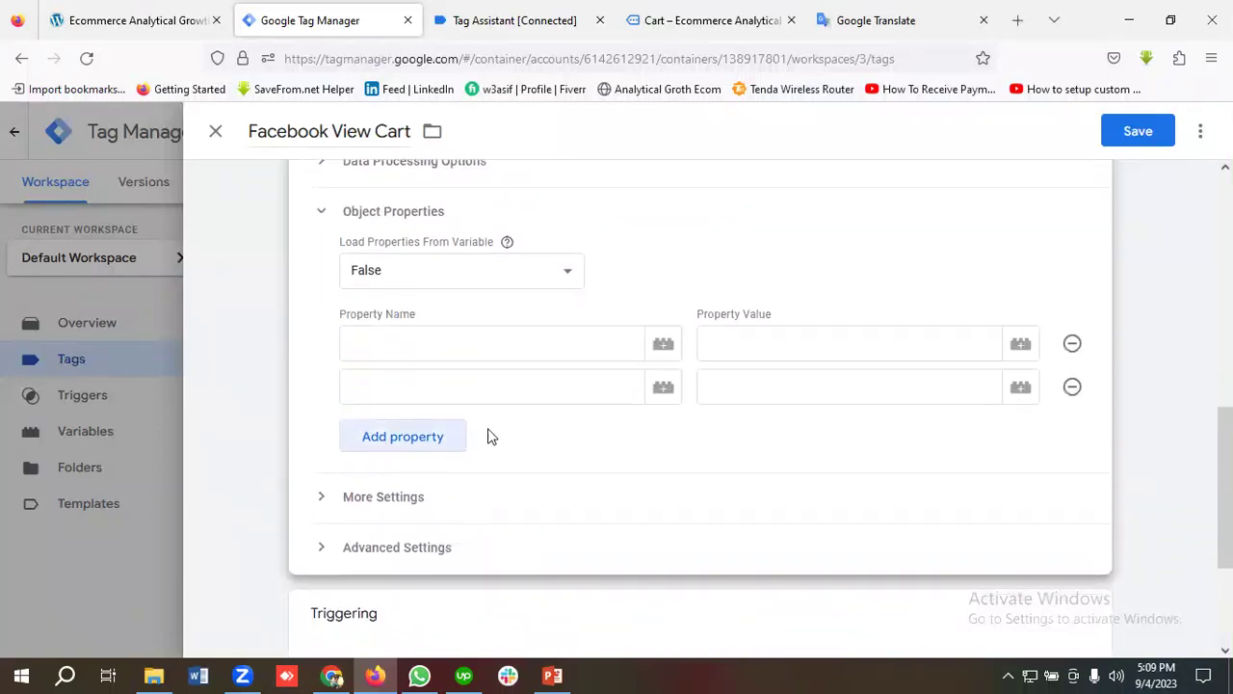
{"action": "left_click", "coordinate": [421, 441]}
{"action": "left_click", "coordinate": [445, 485]}
{"action": "left_click", "coordinate": [449, 530]}
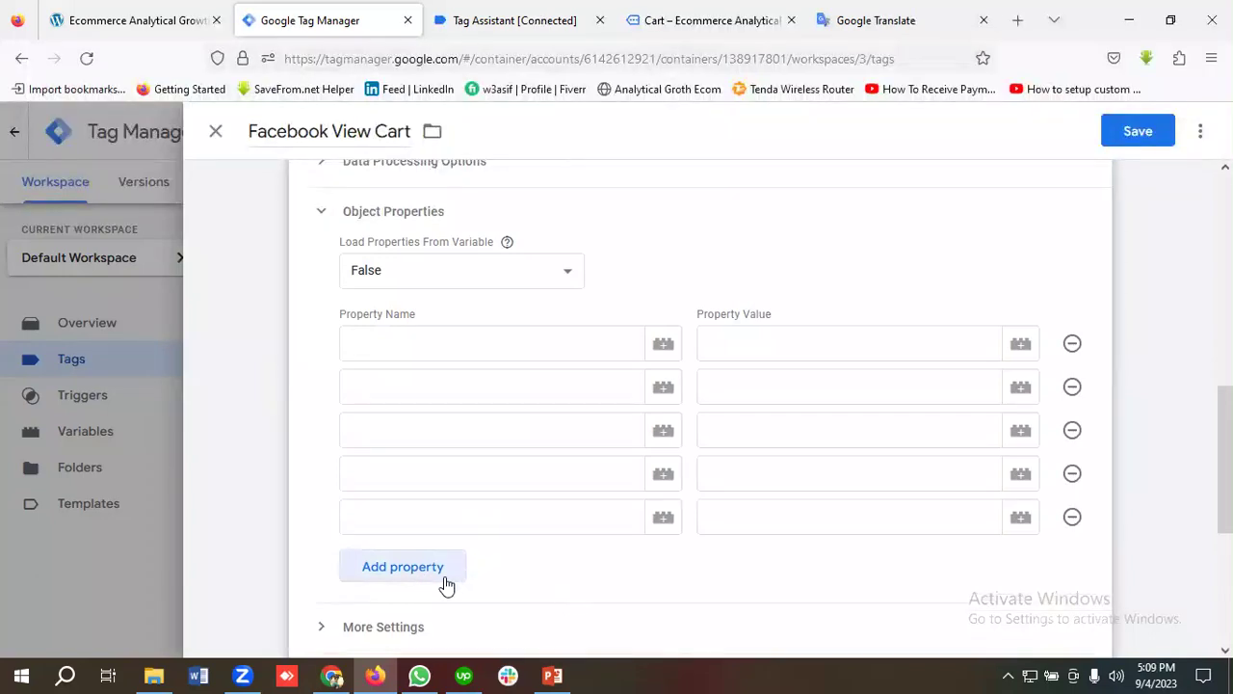
{"action": "left_click", "coordinate": [446, 568]}
{"action": "left_click", "coordinate": [474, 337]}
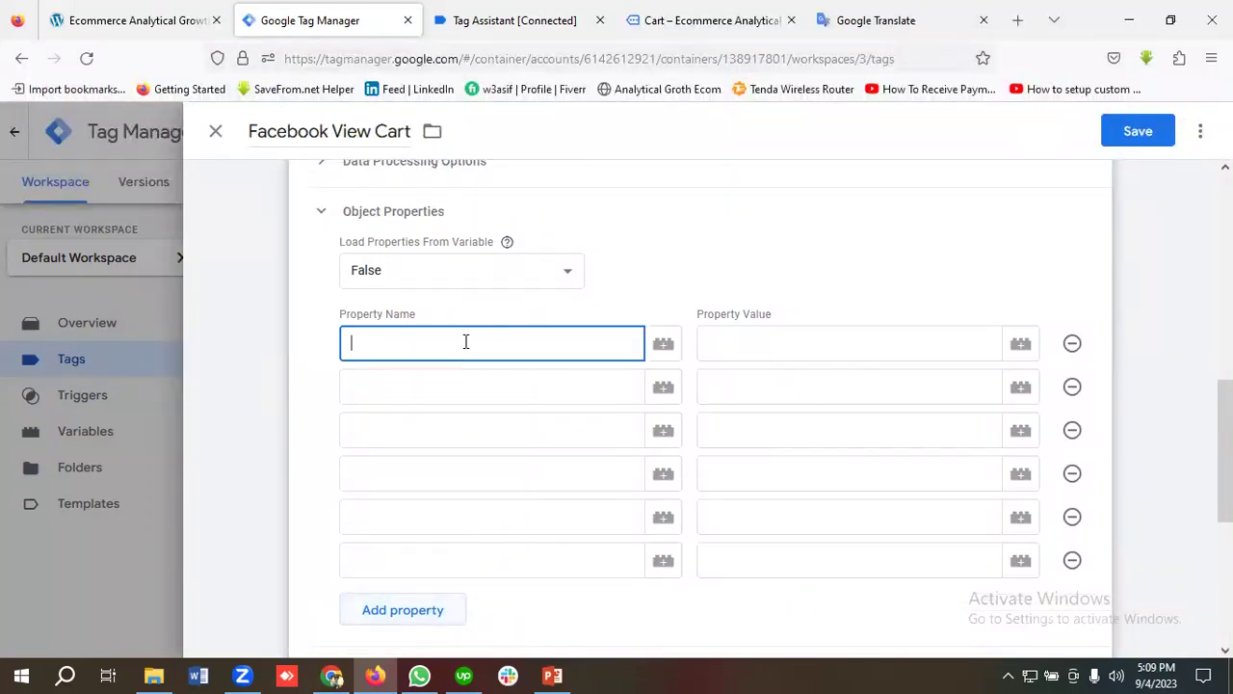
{"action": "left_click", "coordinate": [894, 23]}
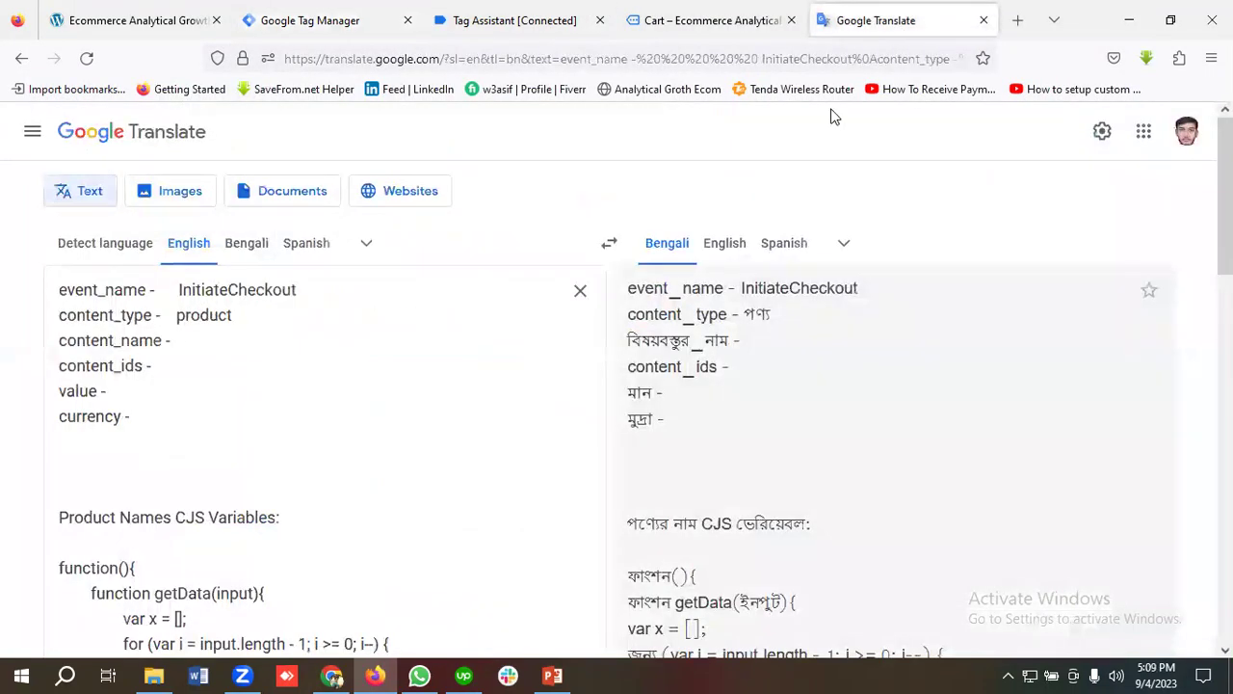
Copy event_name from the Google Translate notes into the first Property Name field.
{"action": "double_click", "coordinate": [108, 290]}
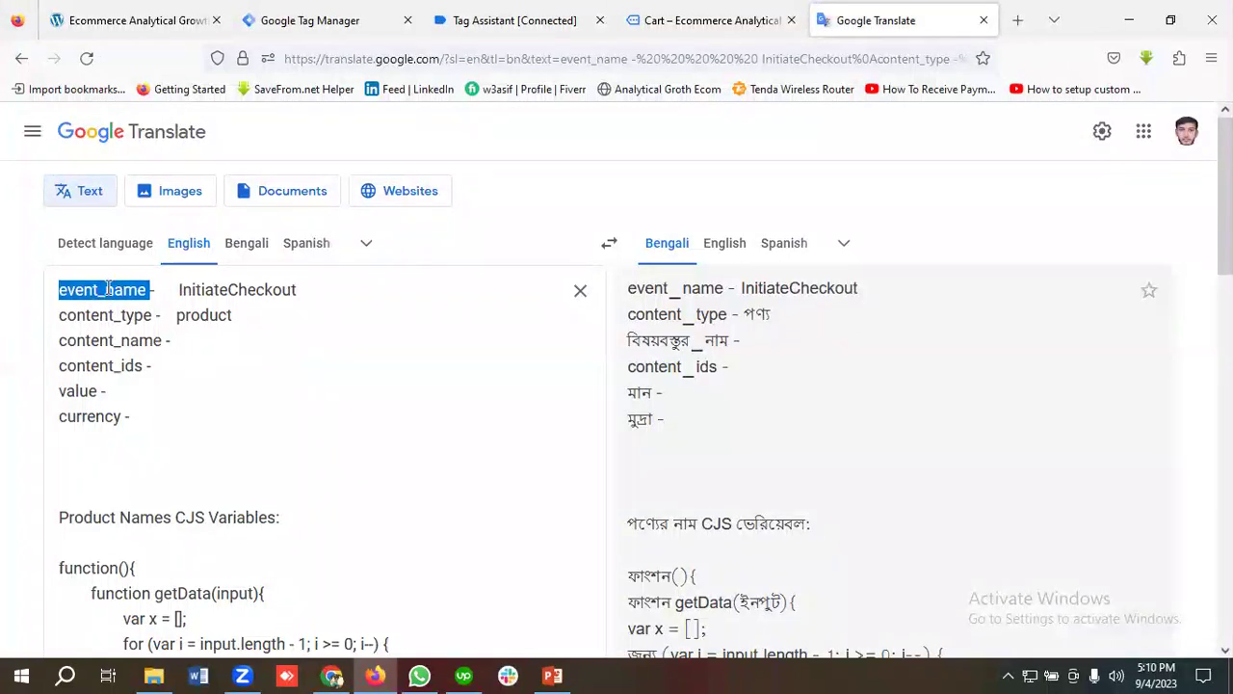
{"action": "right_click", "coordinate": [108, 290]}
{"action": "left_click", "coordinate": [151, 397]}
{"action": "left_click", "coordinate": [308, 20]}
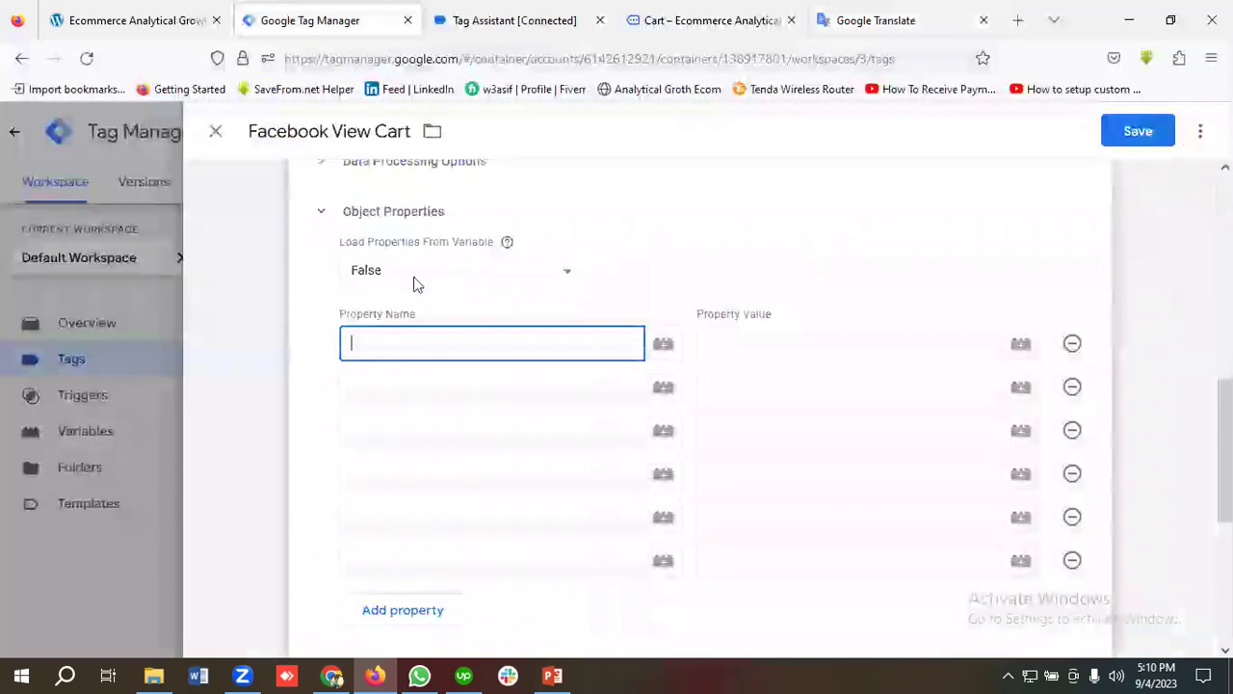
{"action": "key", "text": "ctrl+v"}
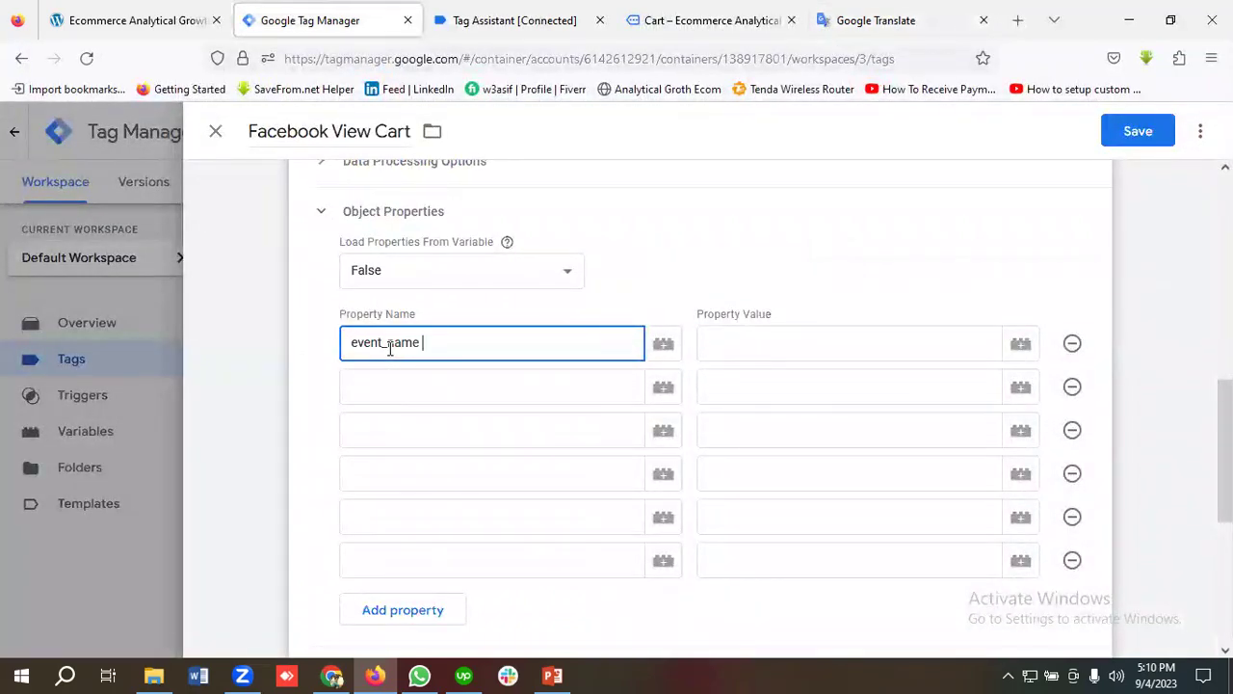
{"action": "left_click", "coordinate": [788, 345]}
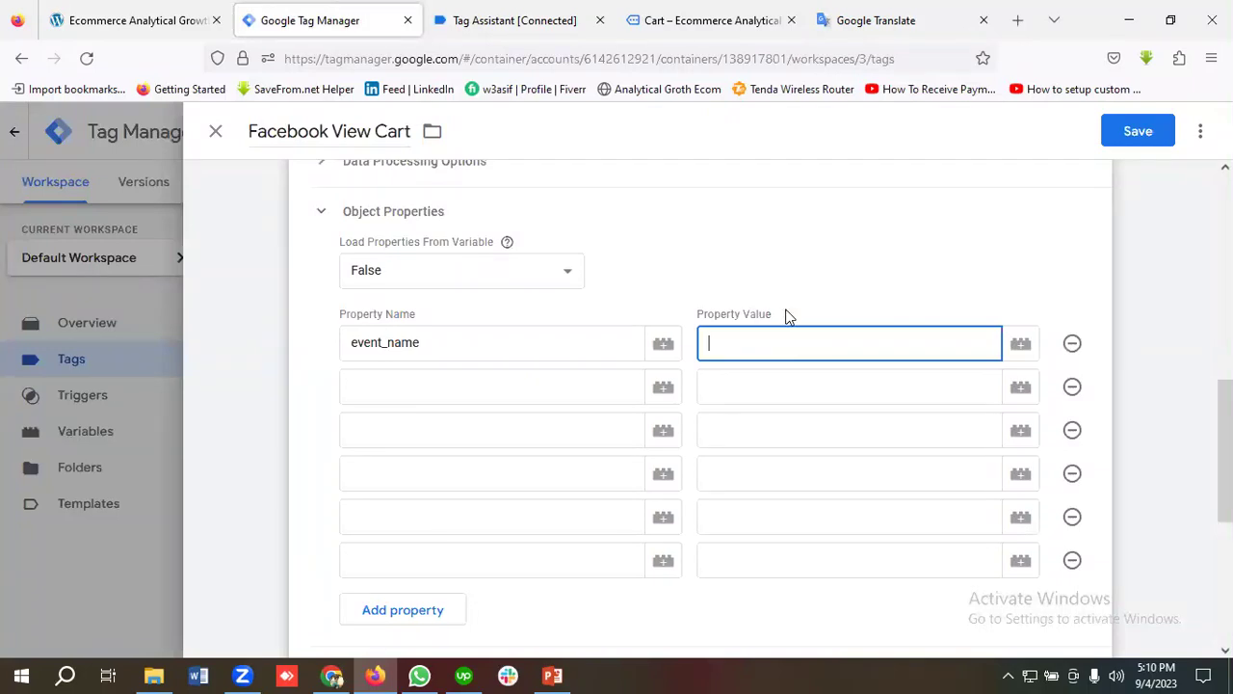
{"action": "key", "text": "ctrl+5"}
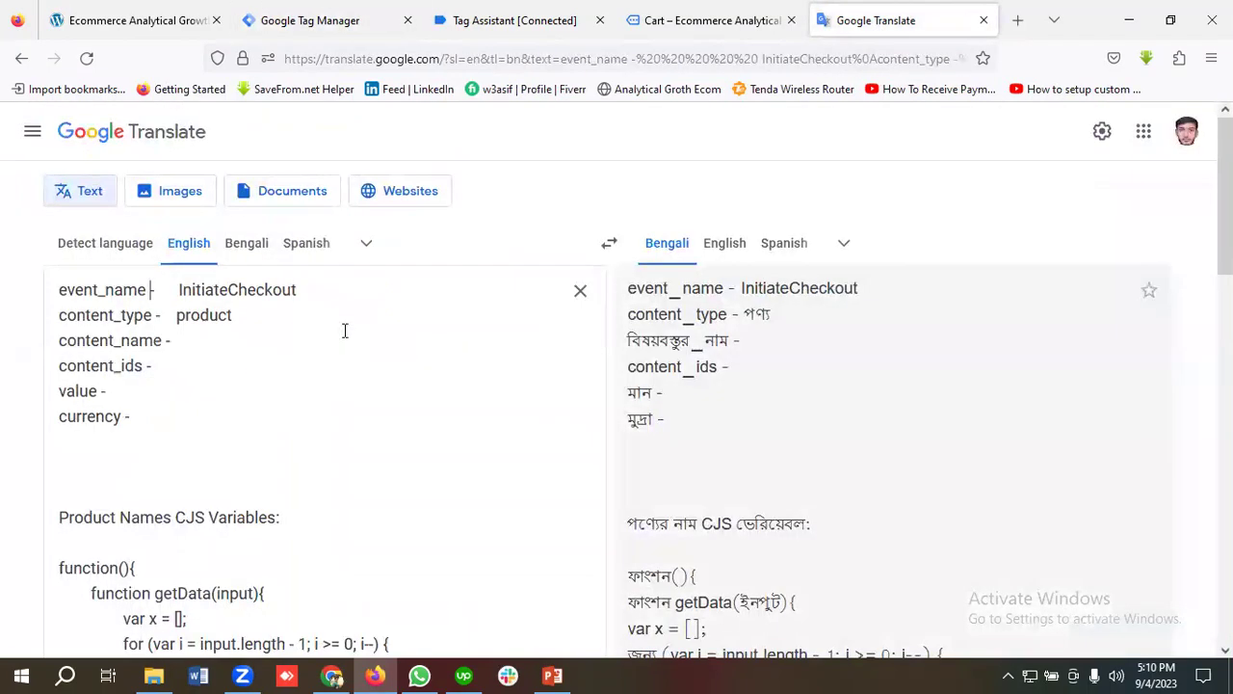
{"action": "key", "text": "ctrl+2"}
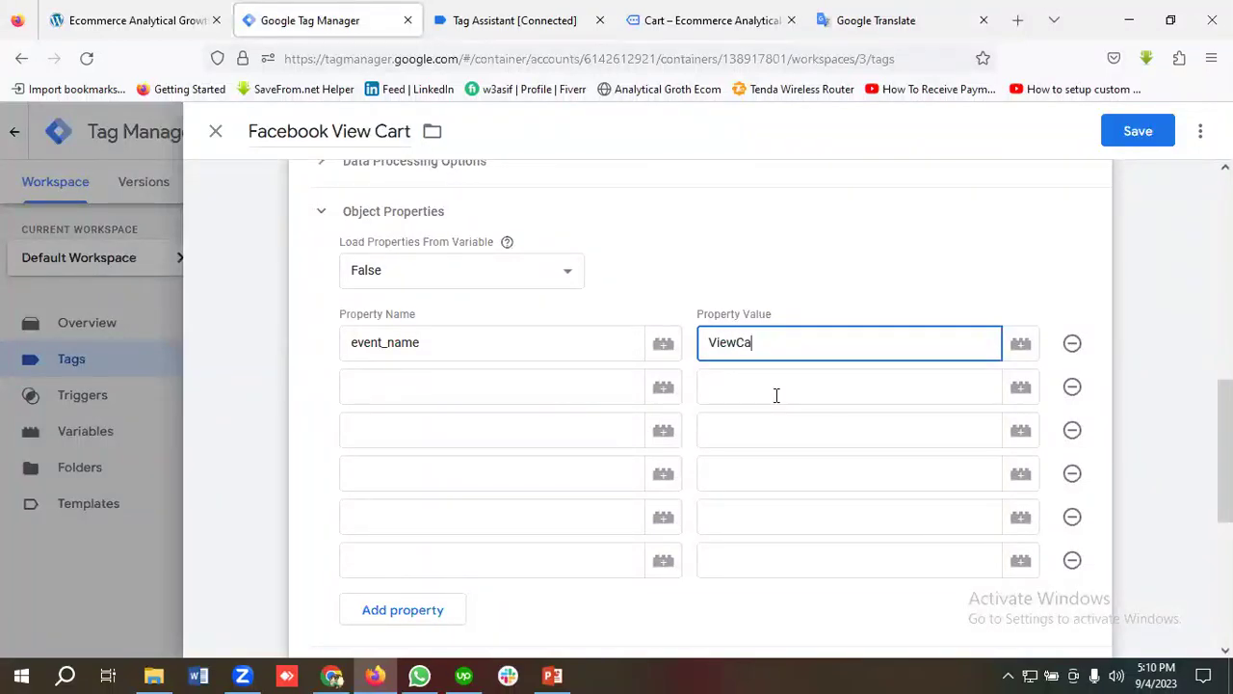
Copy content_type from the notes into the second Property Name field.
{"action": "left_click", "coordinate": [494, 397]}
{"action": "left_click", "coordinate": [862, 20]}
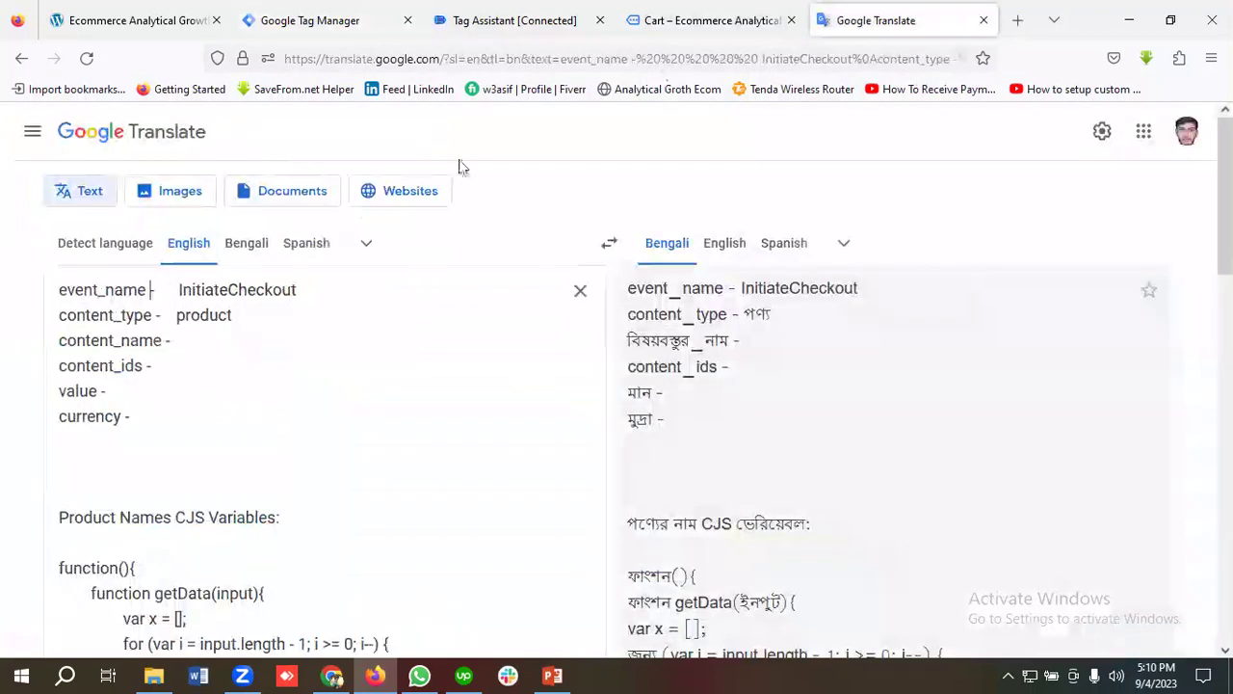
{"action": "double_click", "coordinate": [81, 315]}
{"action": "right_click", "coordinate": [104, 320]}
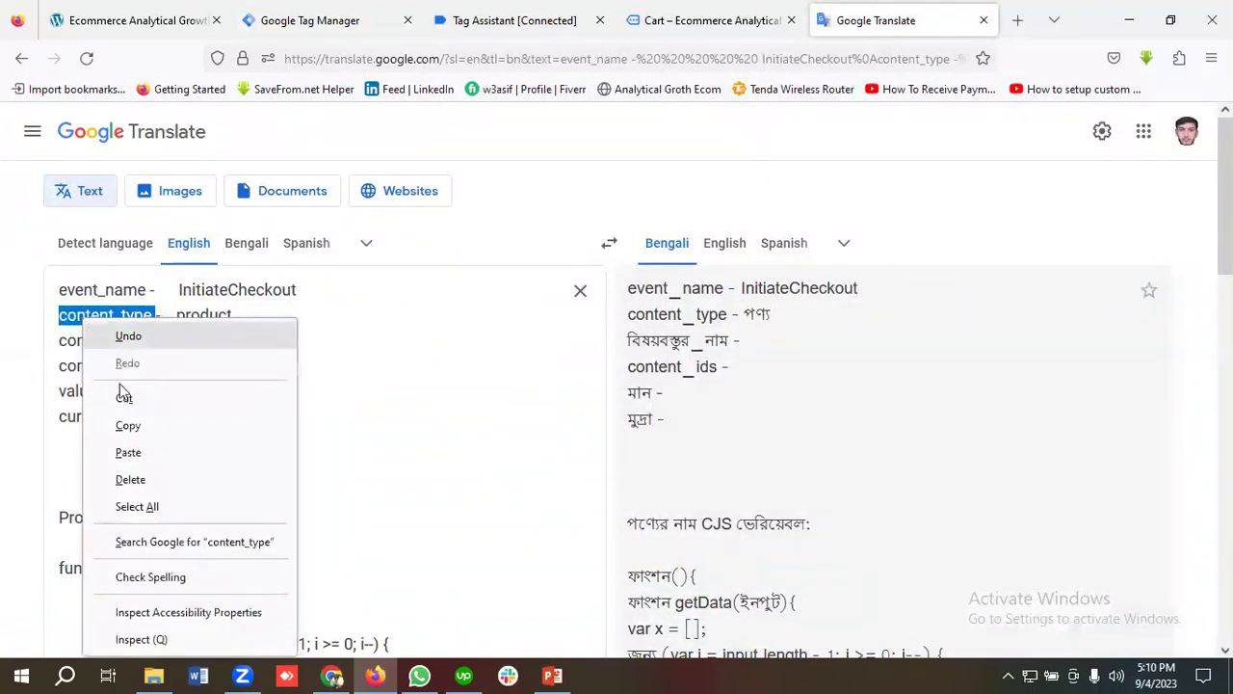
{"action": "left_click", "coordinate": [131, 424]}
{"action": "left_click", "coordinate": [311, 20]}
{"action": "left_click", "coordinate": [390, 378]}
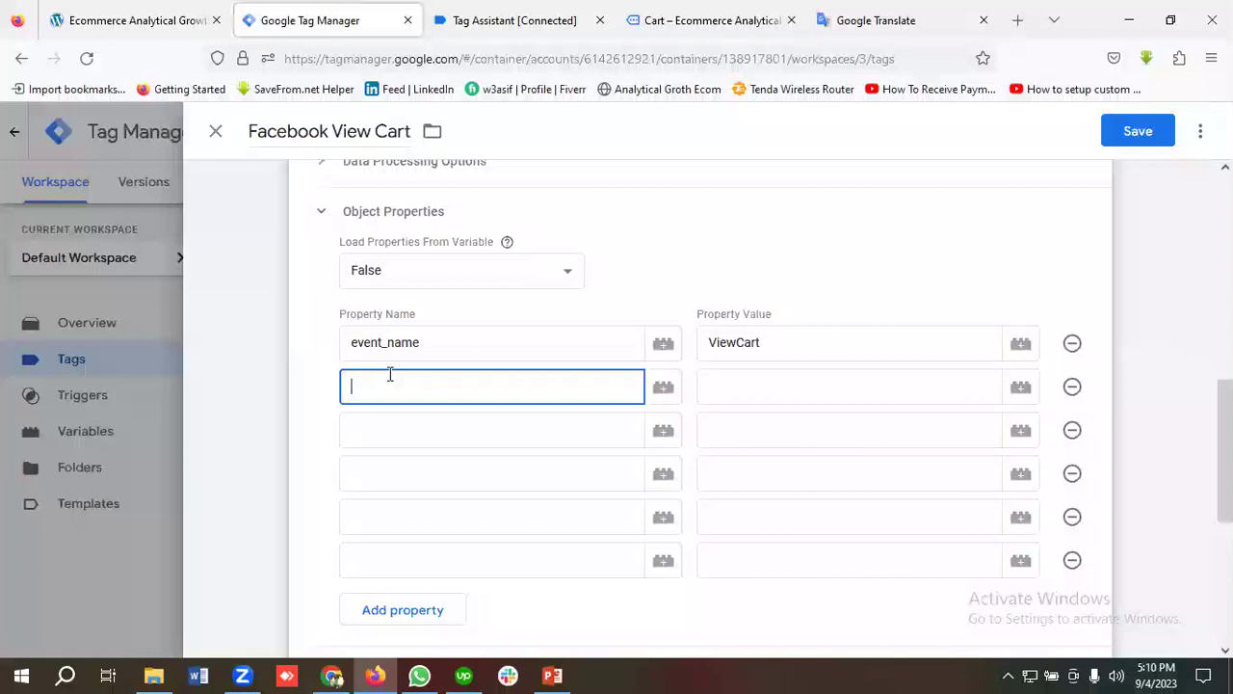
{"action": "key", "text": "ctrl+v"}
{"action": "left_click", "coordinate": [732, 384]}
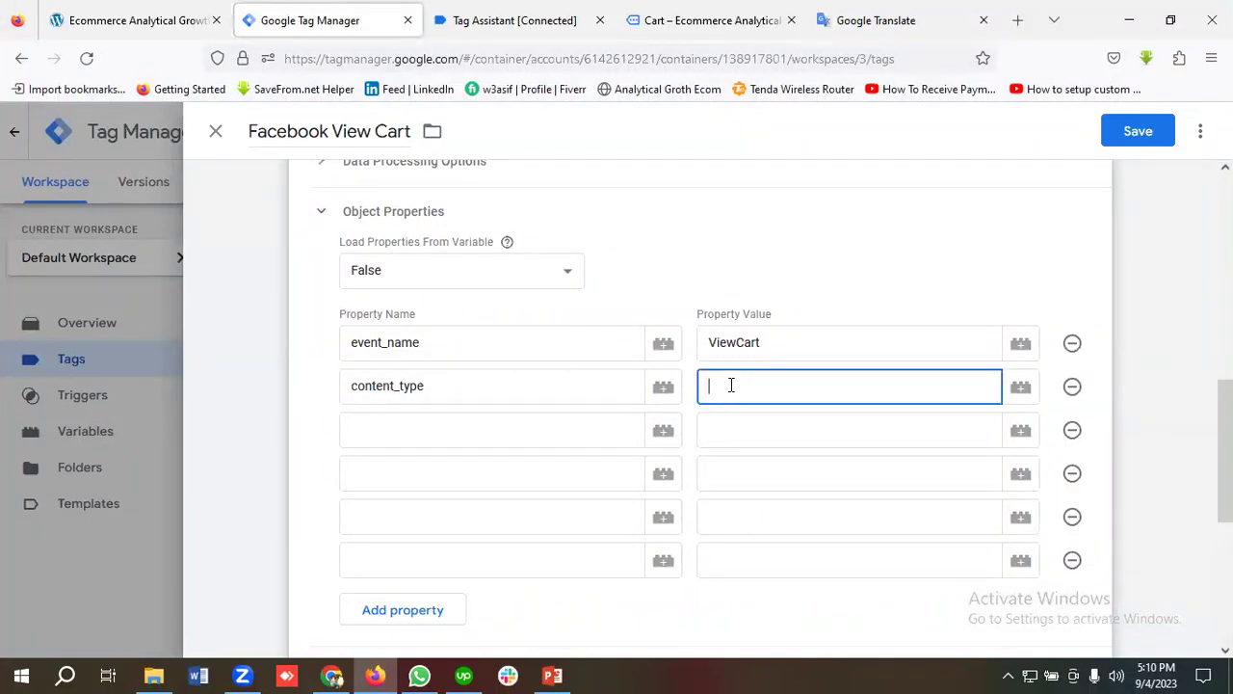
Copy product from the notes as the second property's value.
{"action": "left_click", "coordinate": [819, 20]}
{"action": "double_click", "coordinate": [200, 315]}
{"action": "right_click", "coordinate": [197, 318]}
{"action": "left_click", "coordinate": [242, 425]}
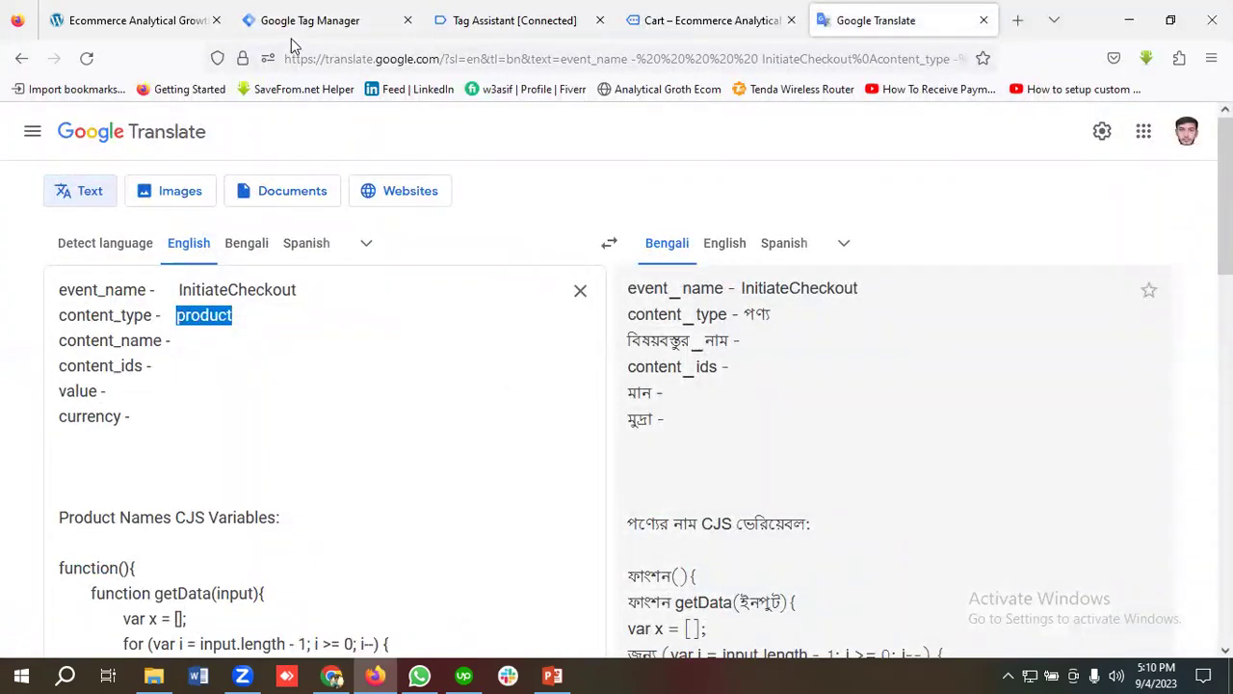
{"action": "left_click", "coordinate": [308, 20]}
{"action": "key", "text": "ctrl+v"}
Paste content_name from the notes as the third property name and open its variable list.
{"action": "left_click", "coordinate": [447, 435]}
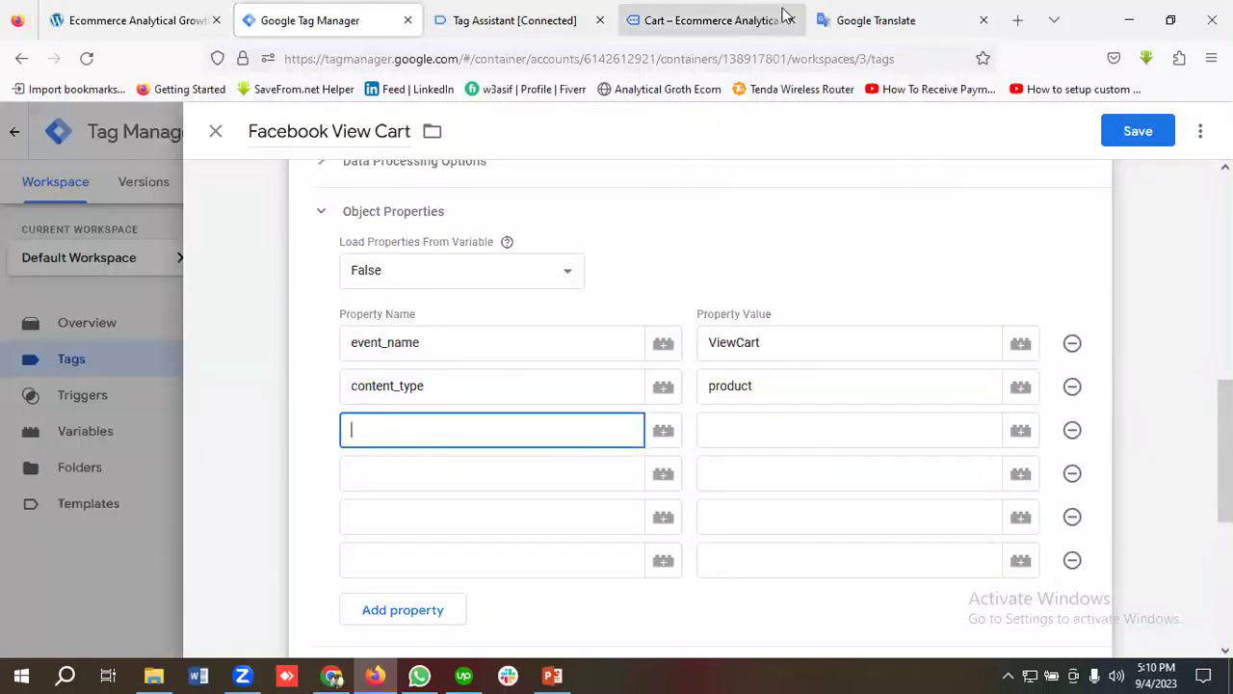
{"action": "left_click", "coordinate": [901, 19]}
{"action": "double_click", "coordinate": [90, 341]}
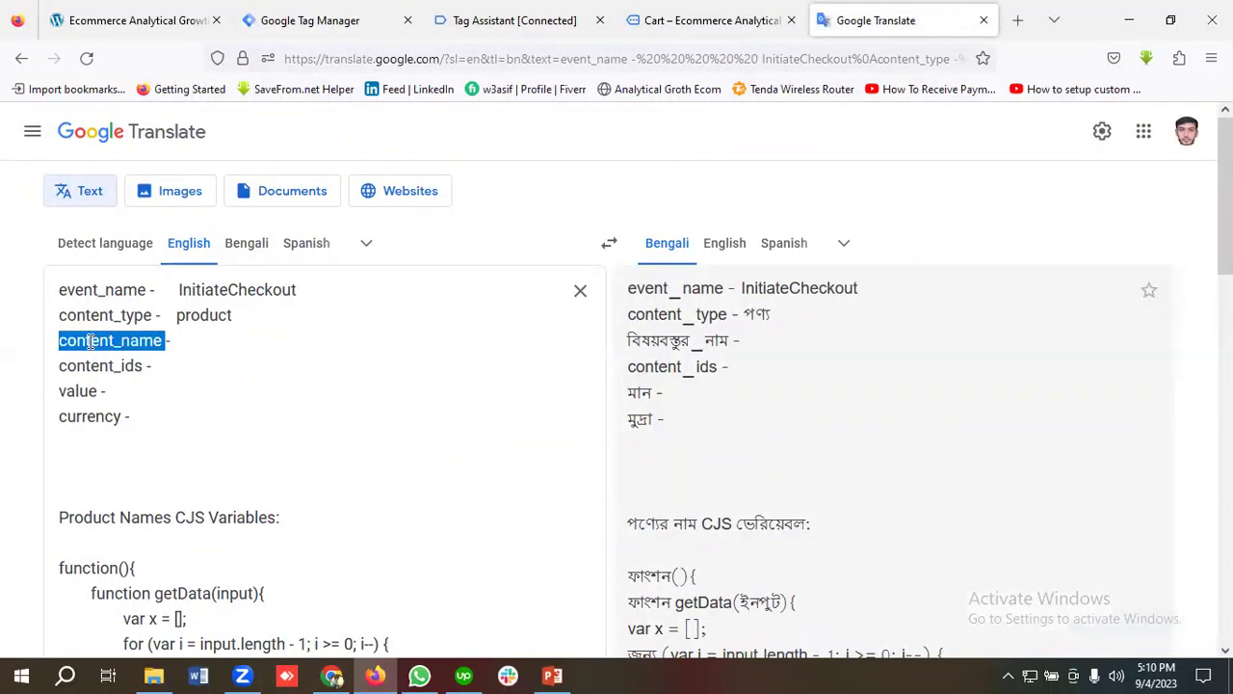
{"action": "right_click", "coordinate": [106, 345]}
{"action": "left_click", "coordinate": [134, 448]}
{"action": "left_click", "coordinate": [309, 19]}
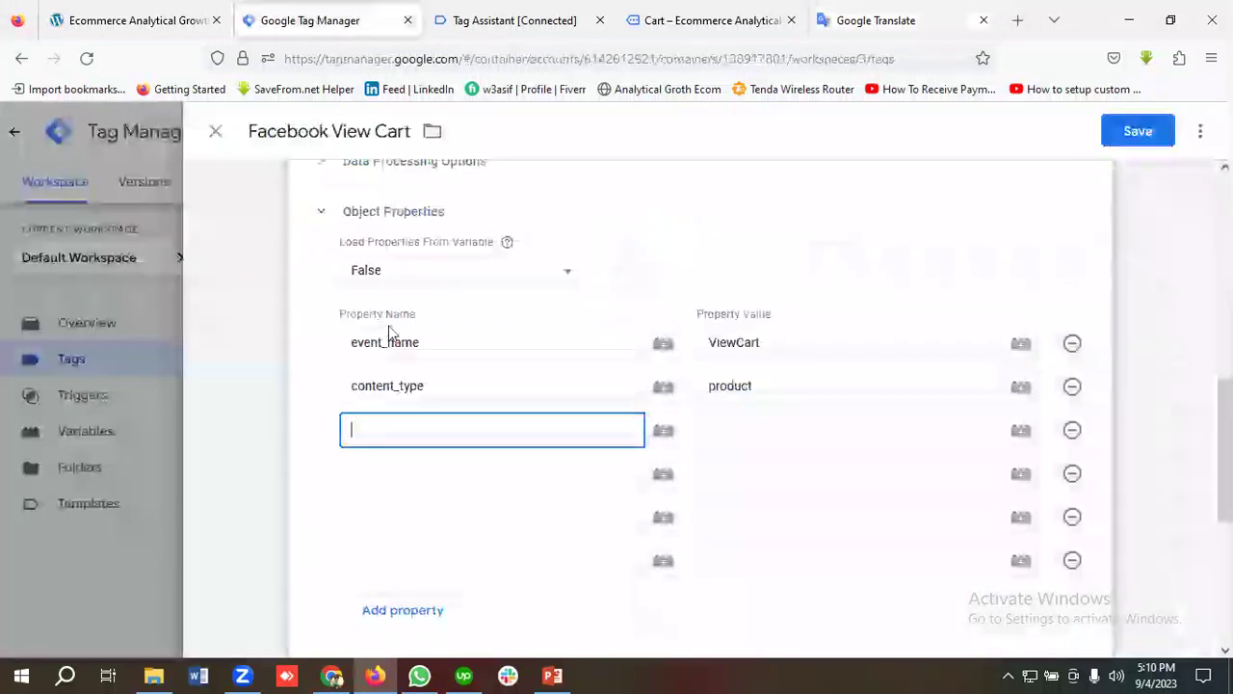
{"action": "key", "text": "ctrl+v"}
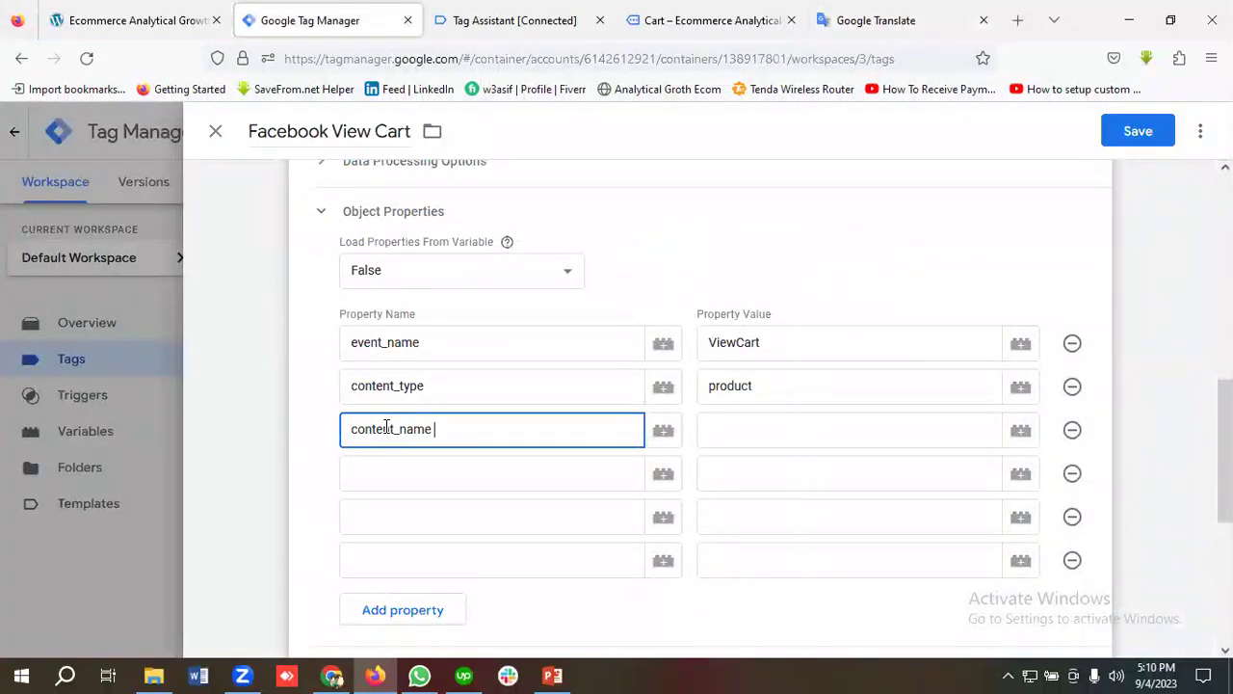
{"action": "left_click", "coordinate": [734, 421]}
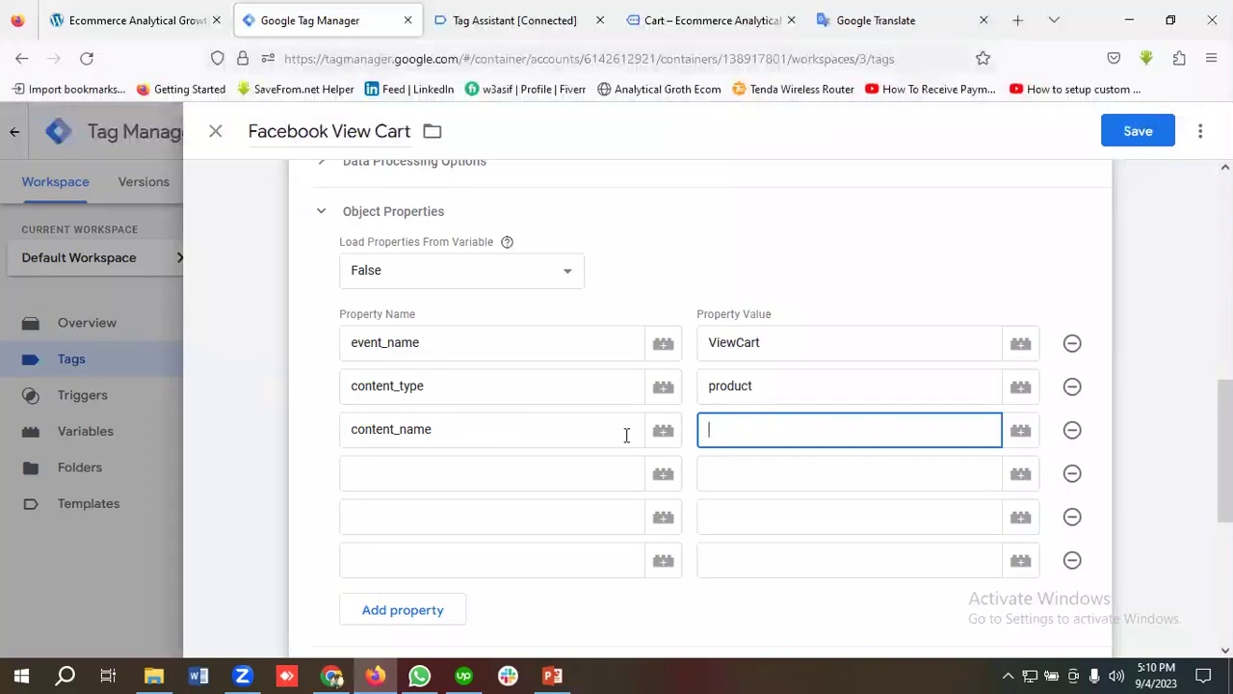
{"action": "left_click", "coordinate": [1023, 434]}
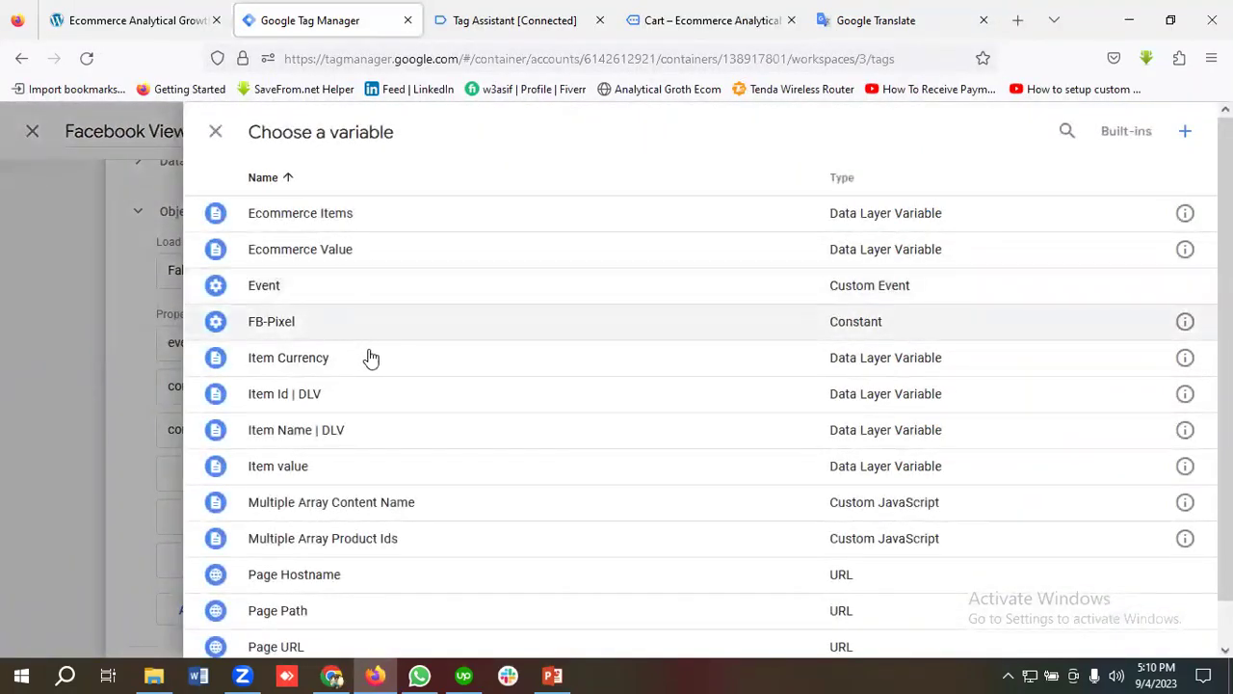
Map content_name to Multiple Array Content Name and add content_ids mapped to Multiple Array Product Ids.
{"action": "scroll", "coordinate": [370, 359], "scroll_direction": "down", "scroll_amount": 1}
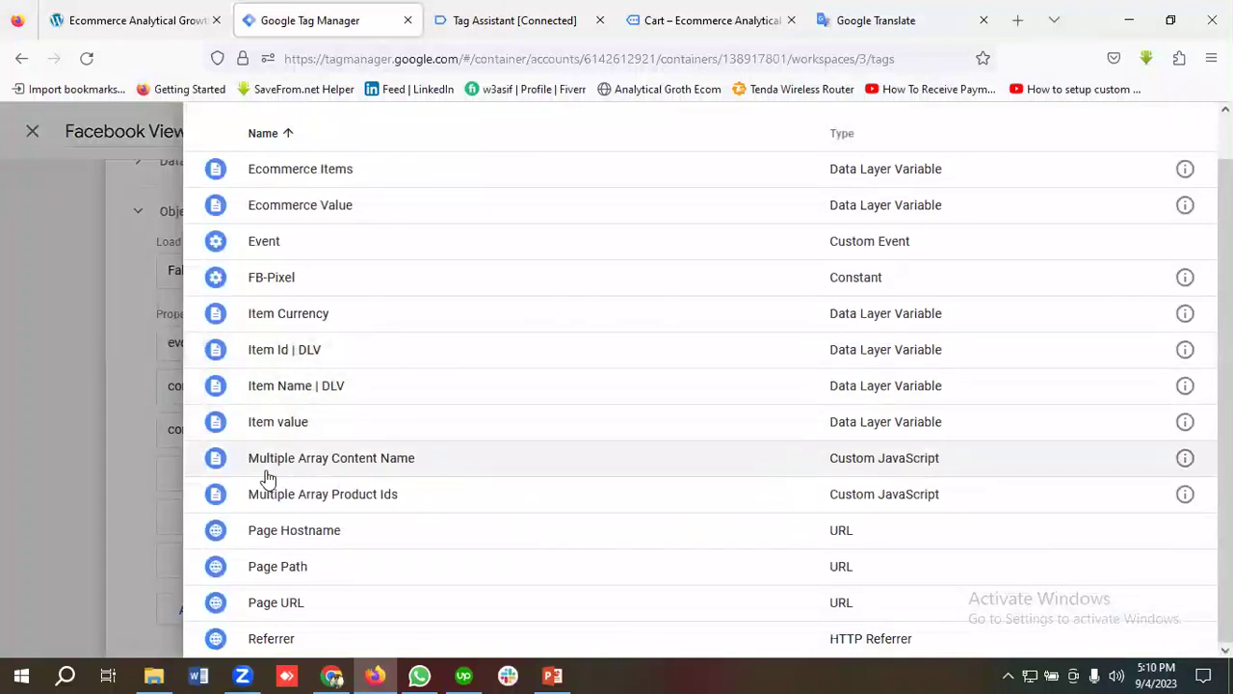
{"action": "left_click", "coordinate": [340, 468]}
{"action": "left_click", "coordinate": [377, 473]}
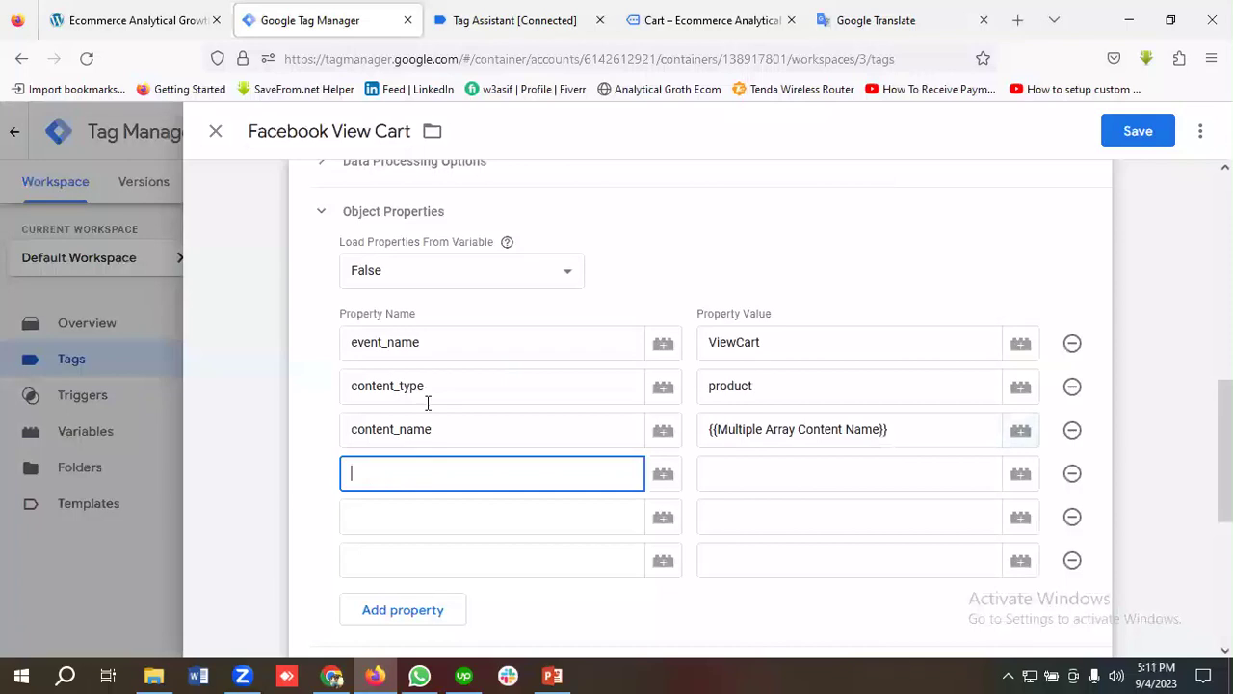
{"action": "left_click", "coordinate": [867, 21]}
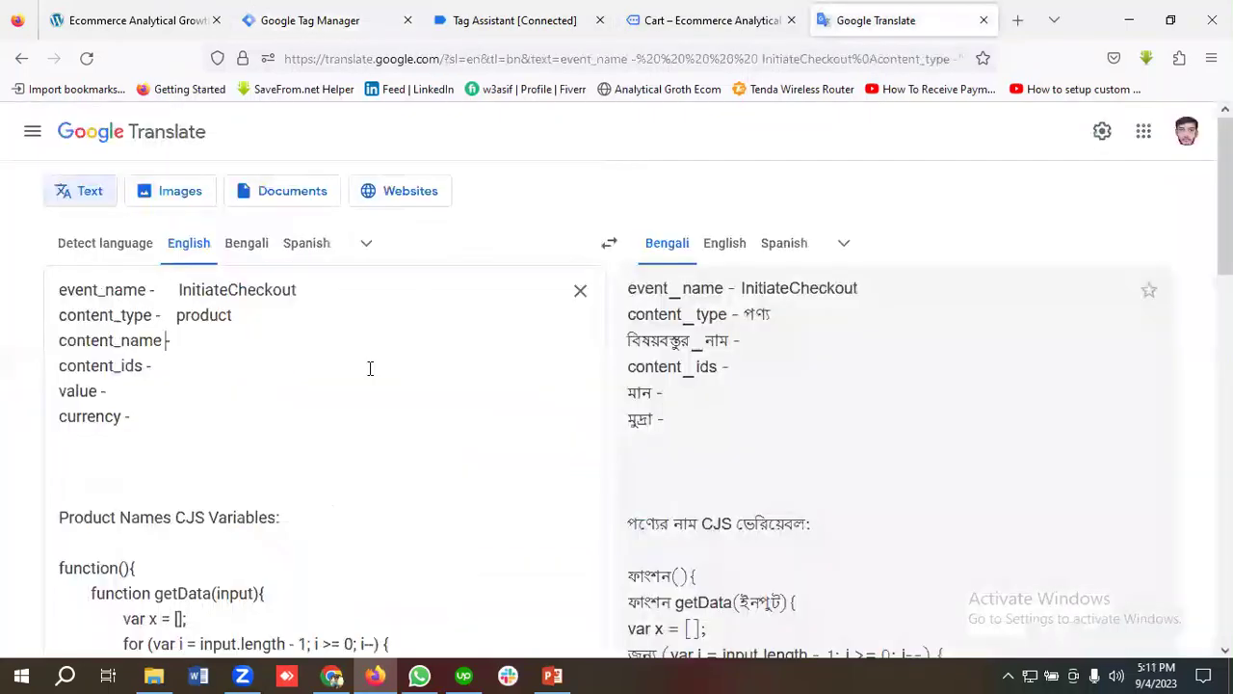
{"action": "double_click", "coordinate": [104, 367]}
{"action": "right_click", "coordinate": [100, 366]}
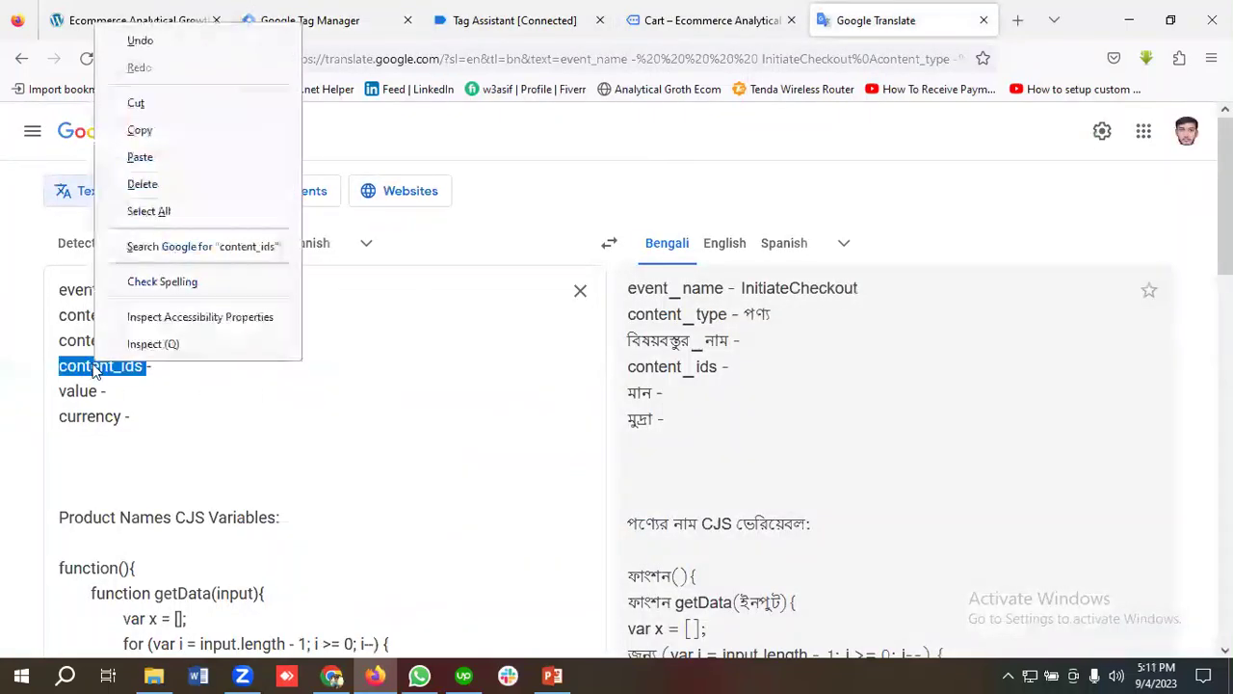
{"action": "left_click", "coordinate": [140, 132]}
{"action": "left_click", "coordinate": [289, 20]}
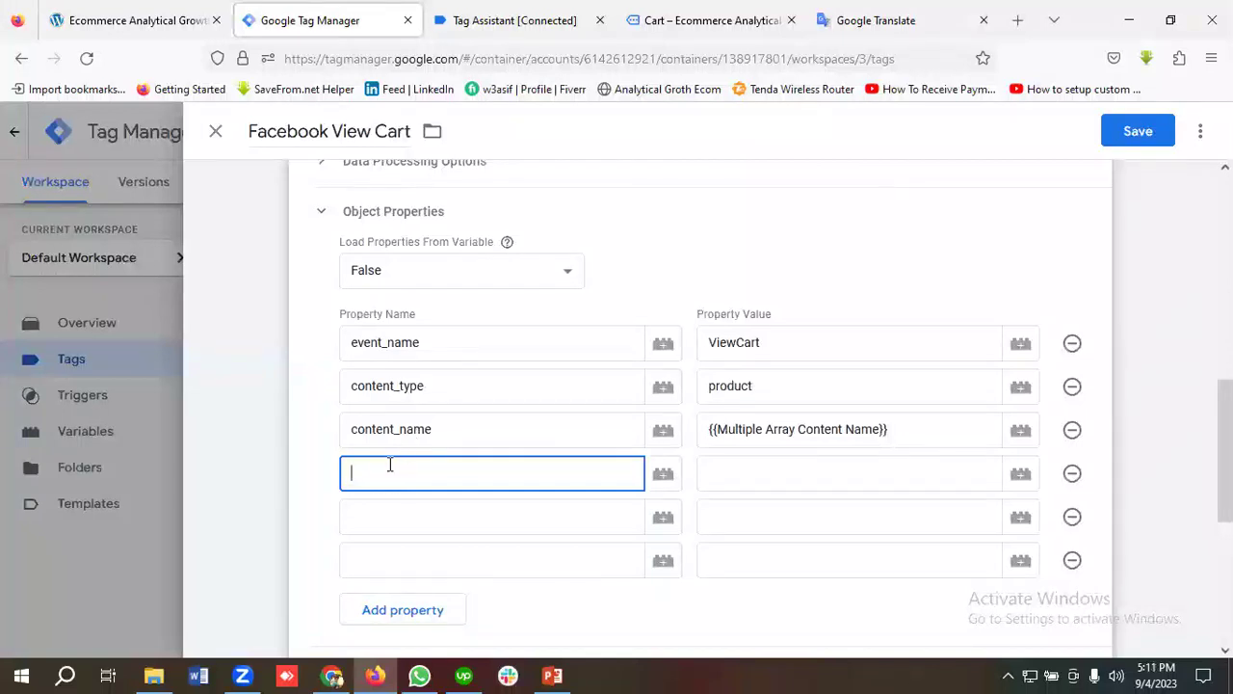
{"action": "key", "text": "ctrl+v"}
{"action": "left_click", "coordinate": [760, 478]}
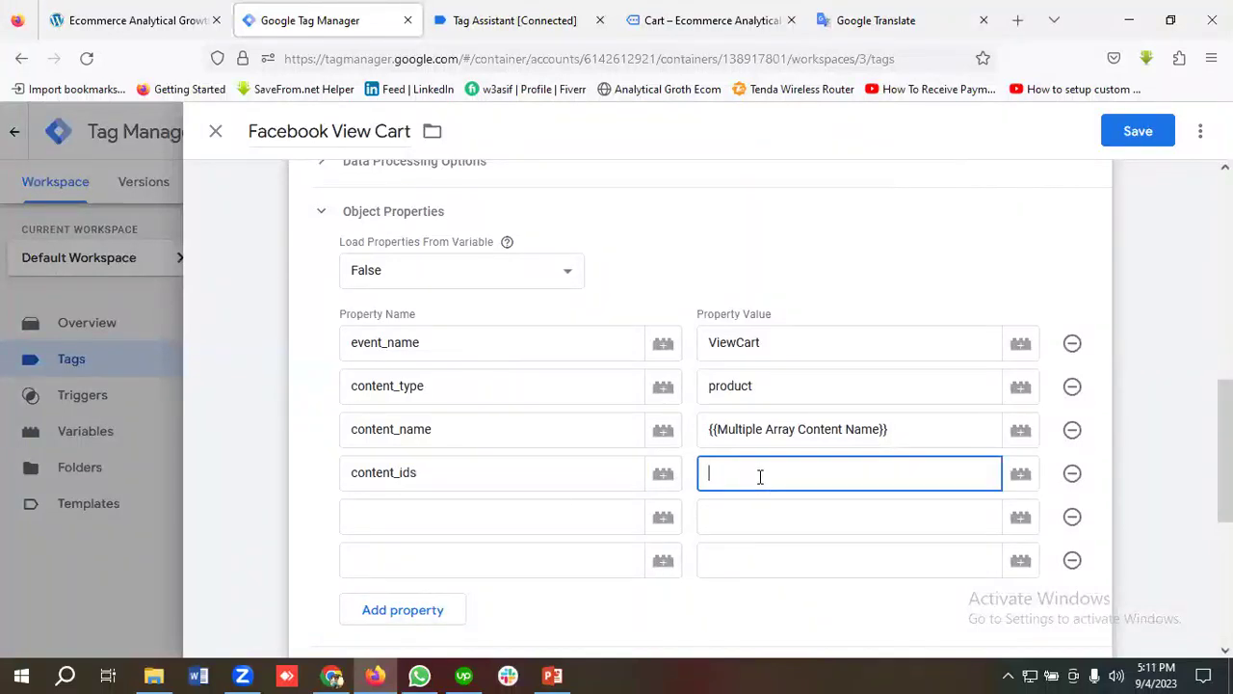
{"action": "left_click", "coordinate": [1022, 475]}
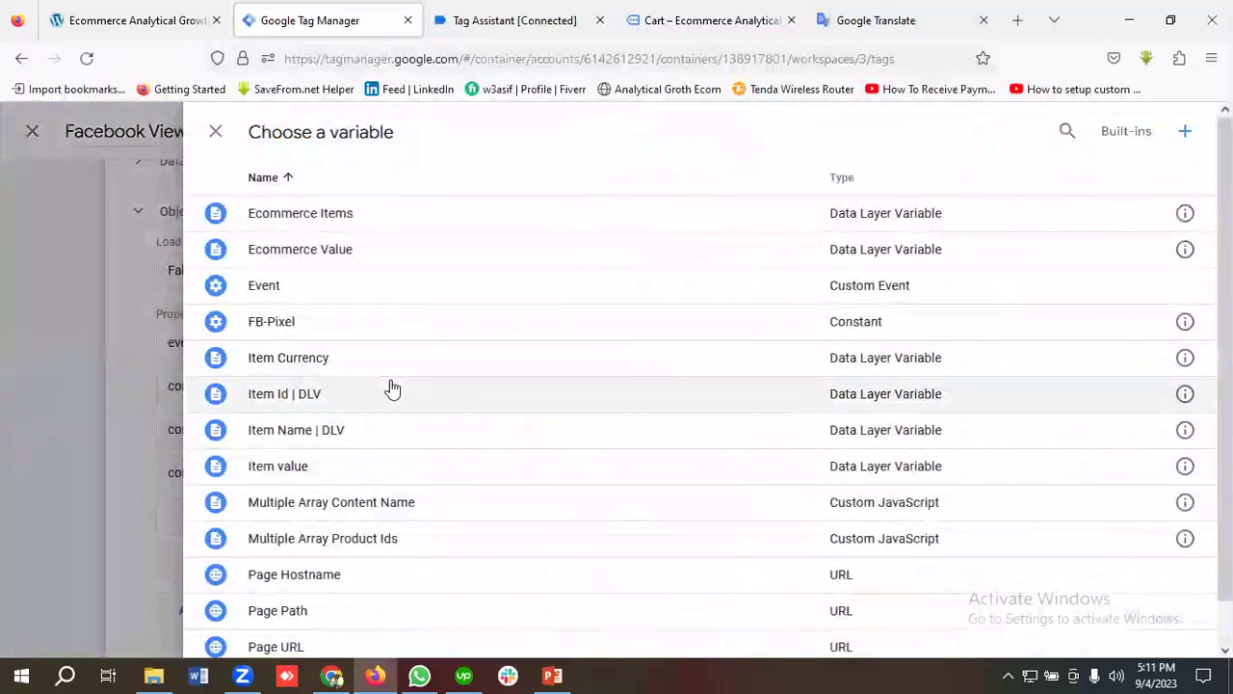
{"action": "left_click", "coordinate": [394, 543]}
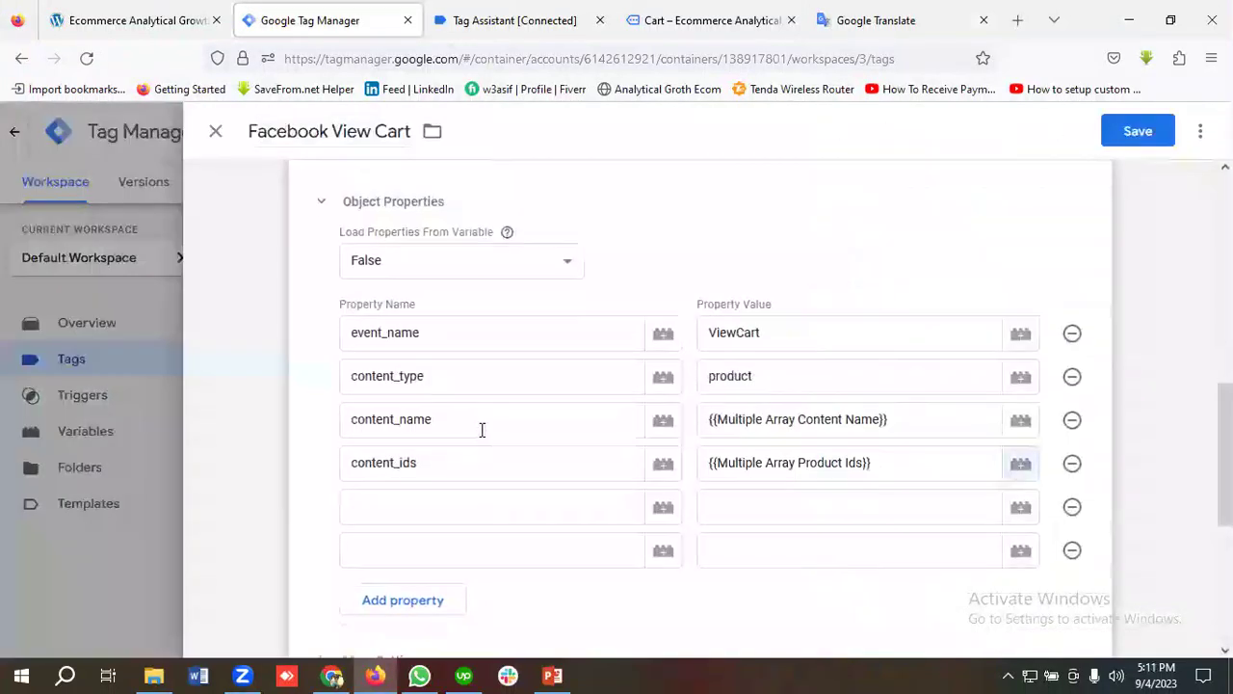
Add a fifth property, value, set to the Ecommerce Value variable.
{"action": "scroll", "coordinate": [482, 430], "scroll_direction": "down", "scroll_amount": 1}
{"action": "left_click", "coordinate": [408, 427]}
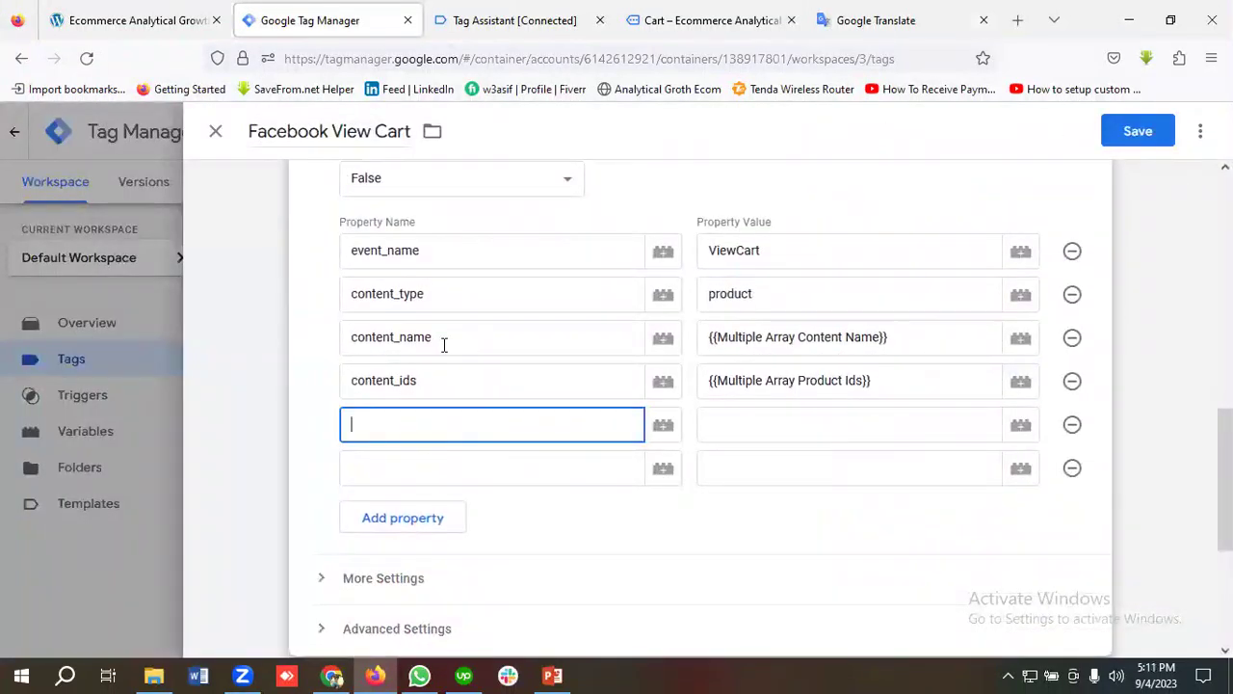
{"action": "left_click", "coordinate": [858, 19]}
{"action": "double_click", "coordinate": [74, 390]}
{"action": "right_click", "coordinate": [75, 390]}
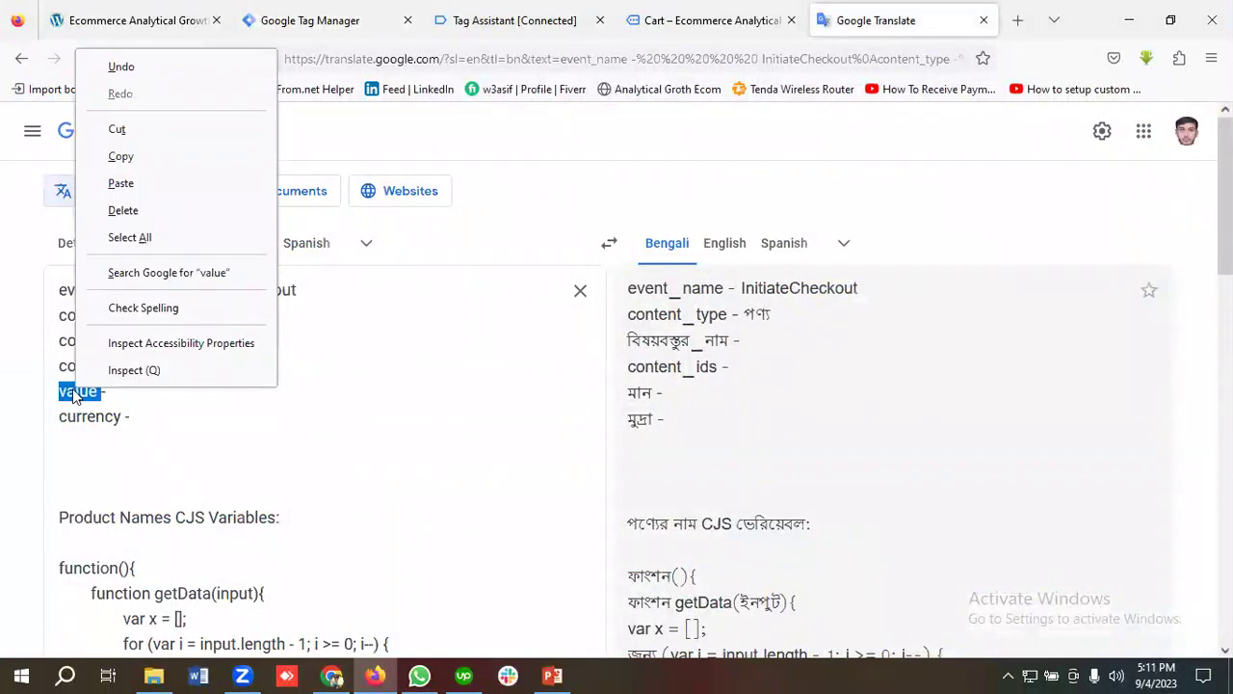
{"action": "left_click", "coordinate": [130, 164]}
{"action": "left_click", "coordinate": [279, 21]}
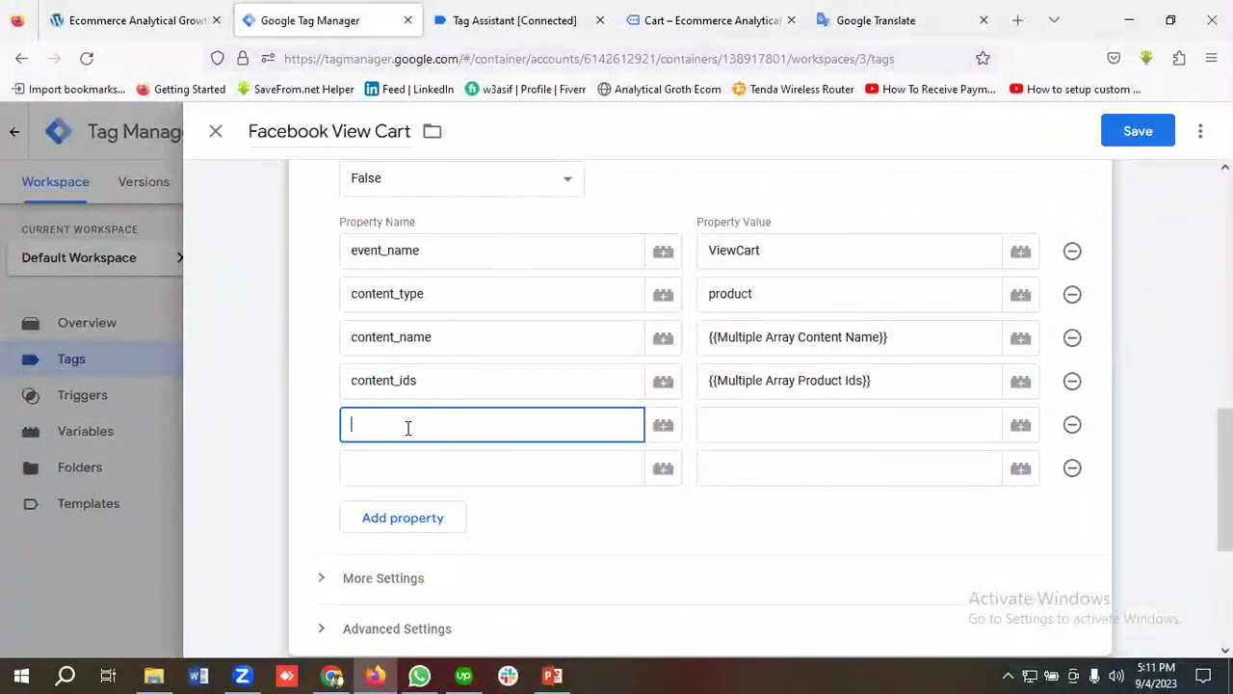
{"action": "left_click", "coordinate": [731, 412]}
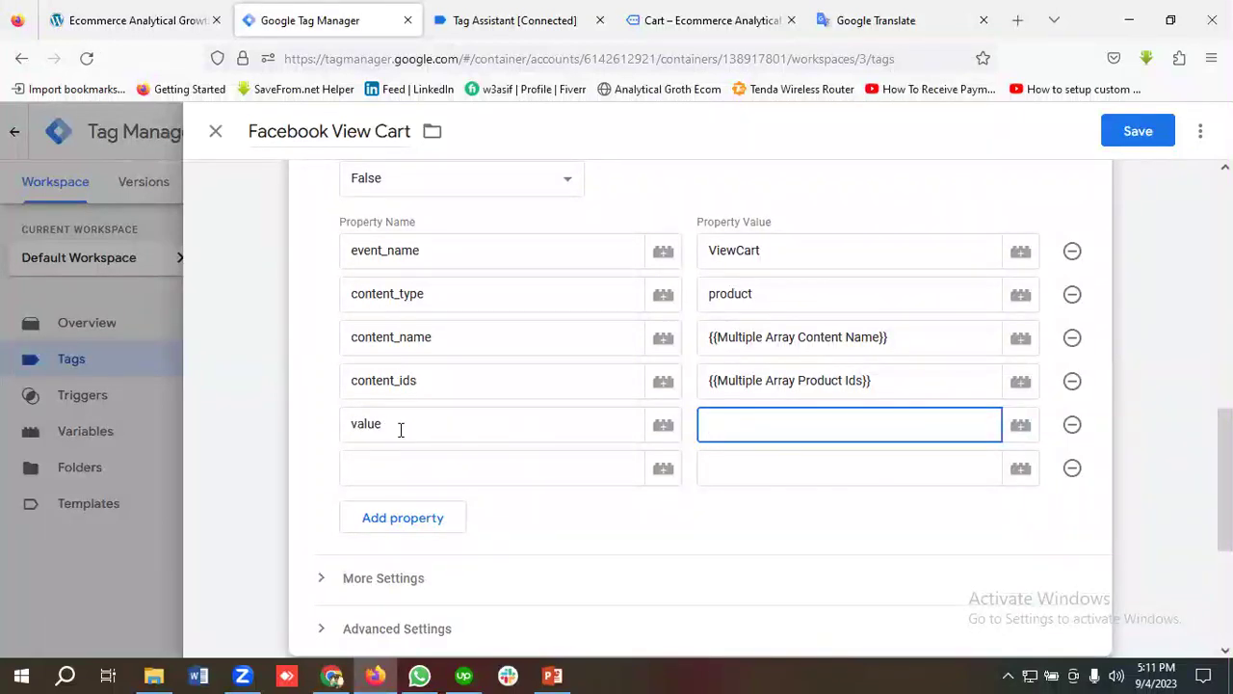
{"action": "left_click", "coordinate": [1020, 427]}
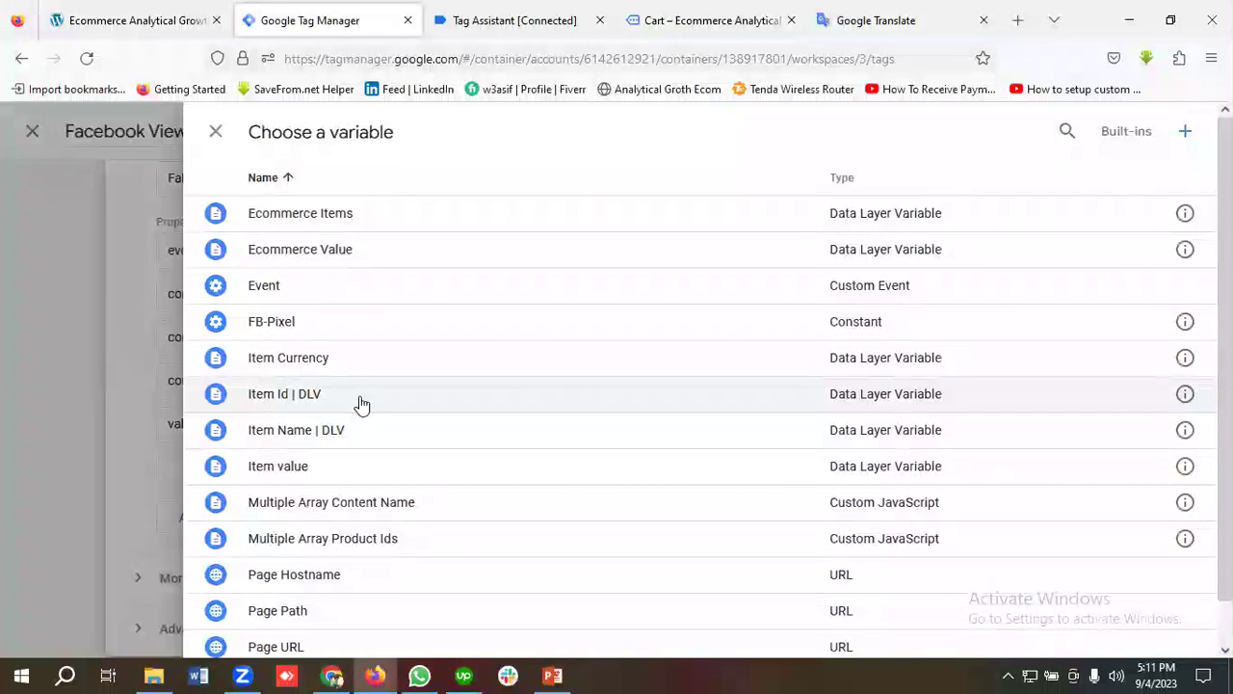
{"action": "scroll", "coordinate": [361, 405], "scroll_direction": "down", "scroll_amount": 1}
{"action": "scroll", "coordinate": [369, 419], "scroll_direction": "up", "scroll_amount": 1}
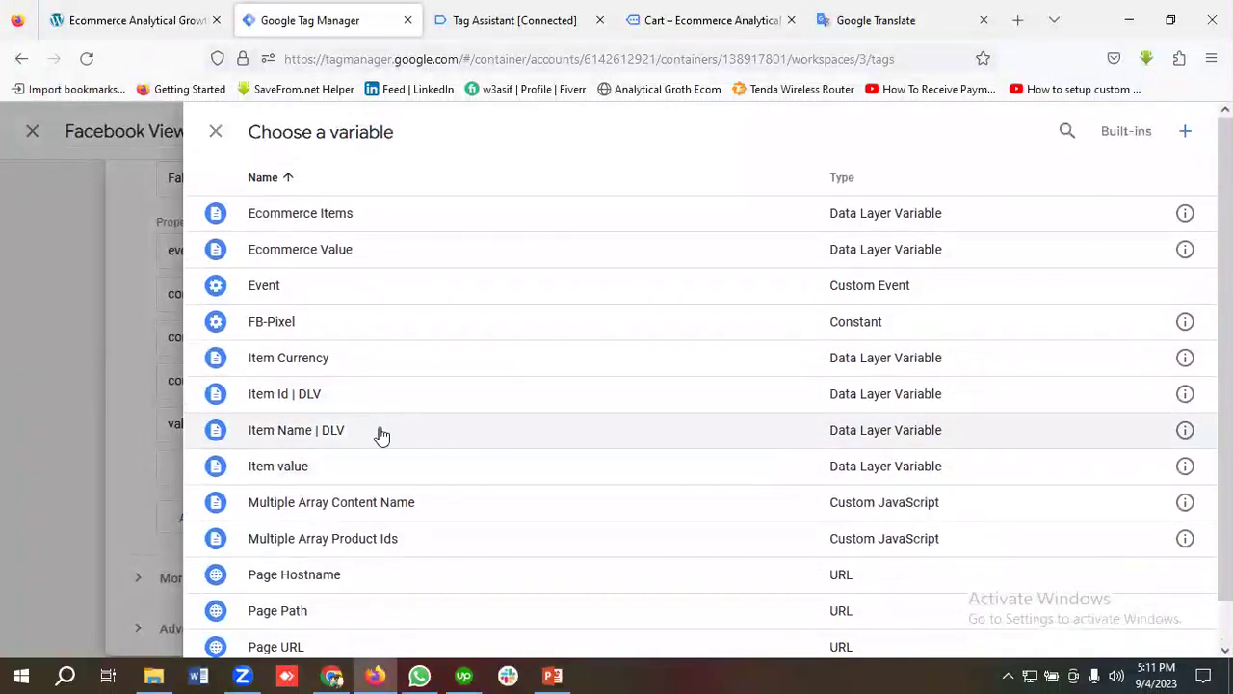
{"action": "left_click", "coordinate": [305, 257]}
Add a sixth property, currency, set to the Item Currency variable.
{"action": "left_click", "coordinate": [432, 469]}
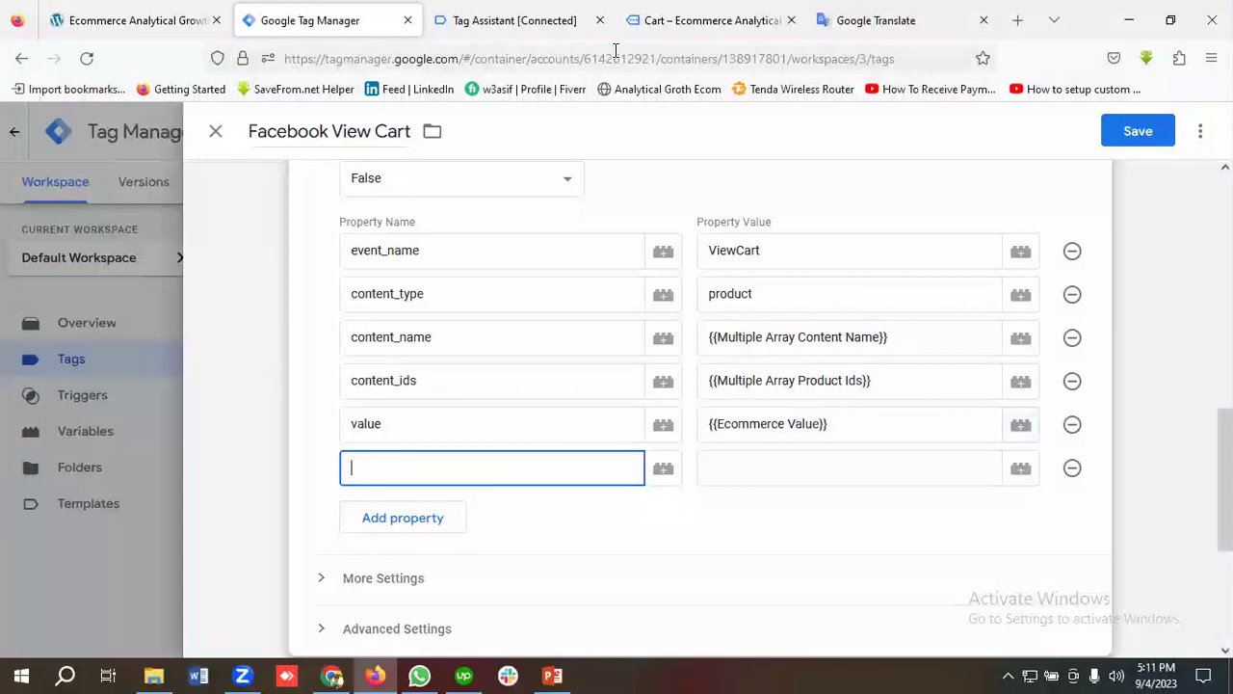
{"action": "left_click", "coordinate": [872, 21]}
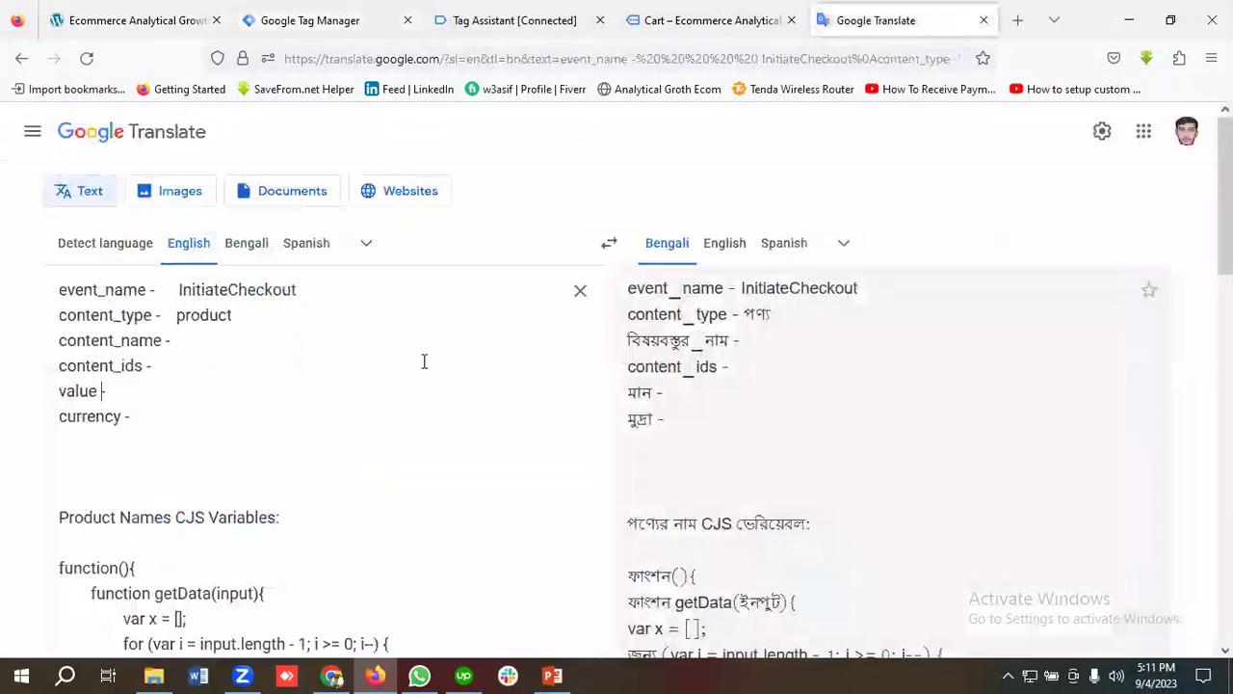
{"action": "double_click", "coordinate": [85, 418]}
{"action": "right_click", "coordinate": [85, 418]}
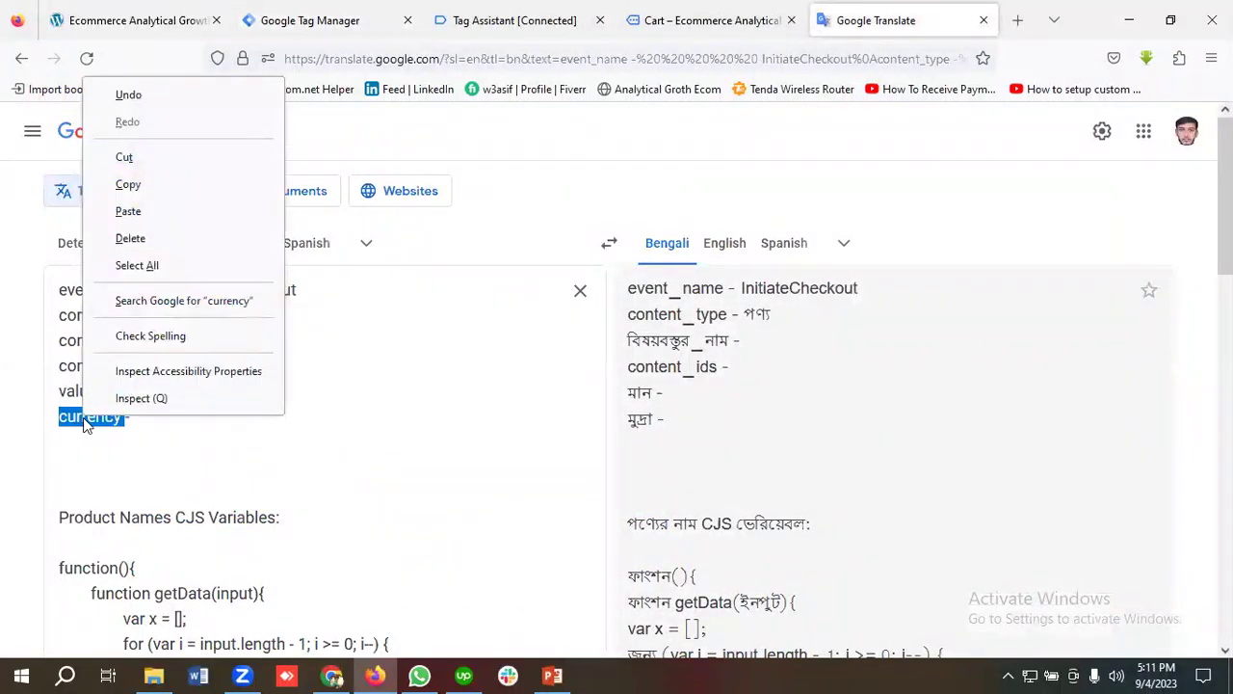
{"action": "left_click", "coordinate": [146, 183]}
{"action": "left_click", "coordinate": [306, 20]}
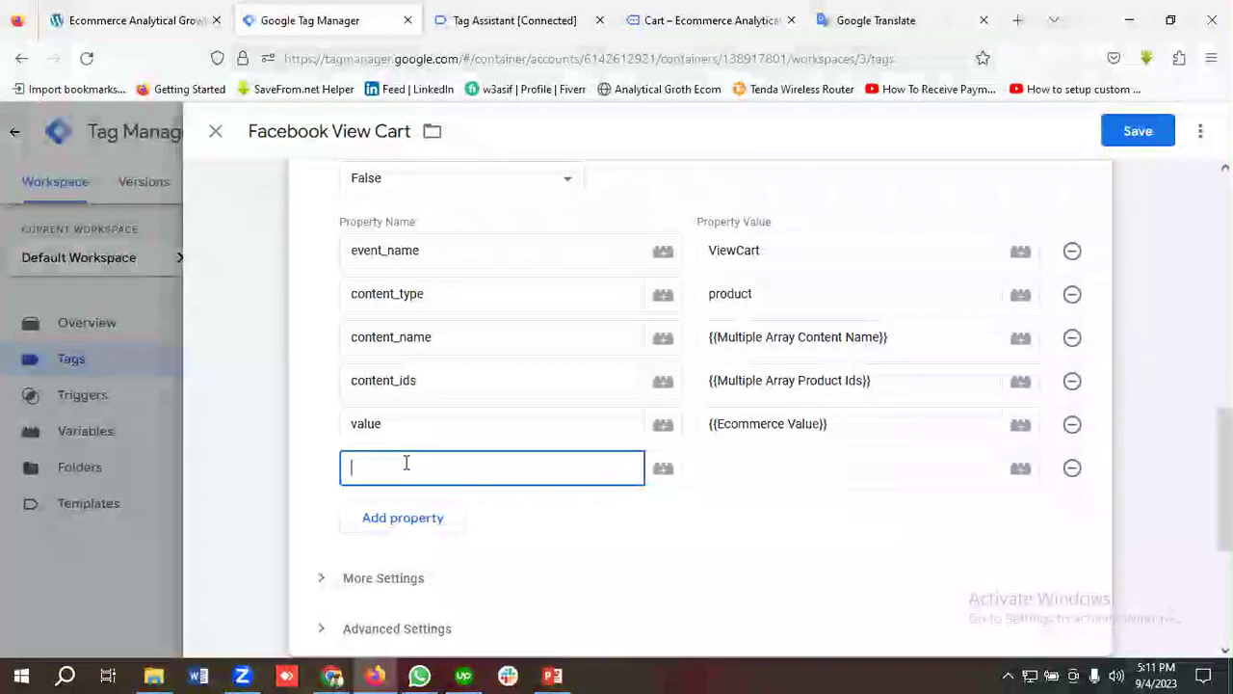
{"action": "key", "text": "ctrl+v"}
{"action": "left_click", "coordinate": [787, 468]}
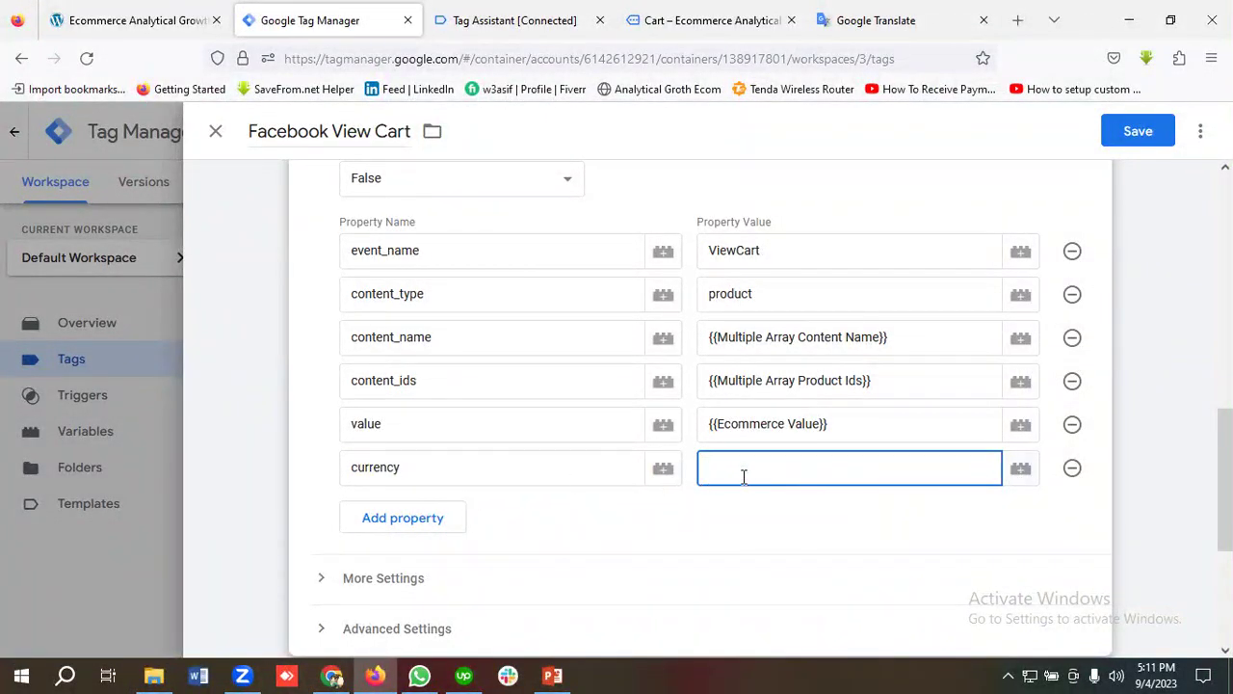
{"action": "left_click", "coordinate": [1021, 469]}
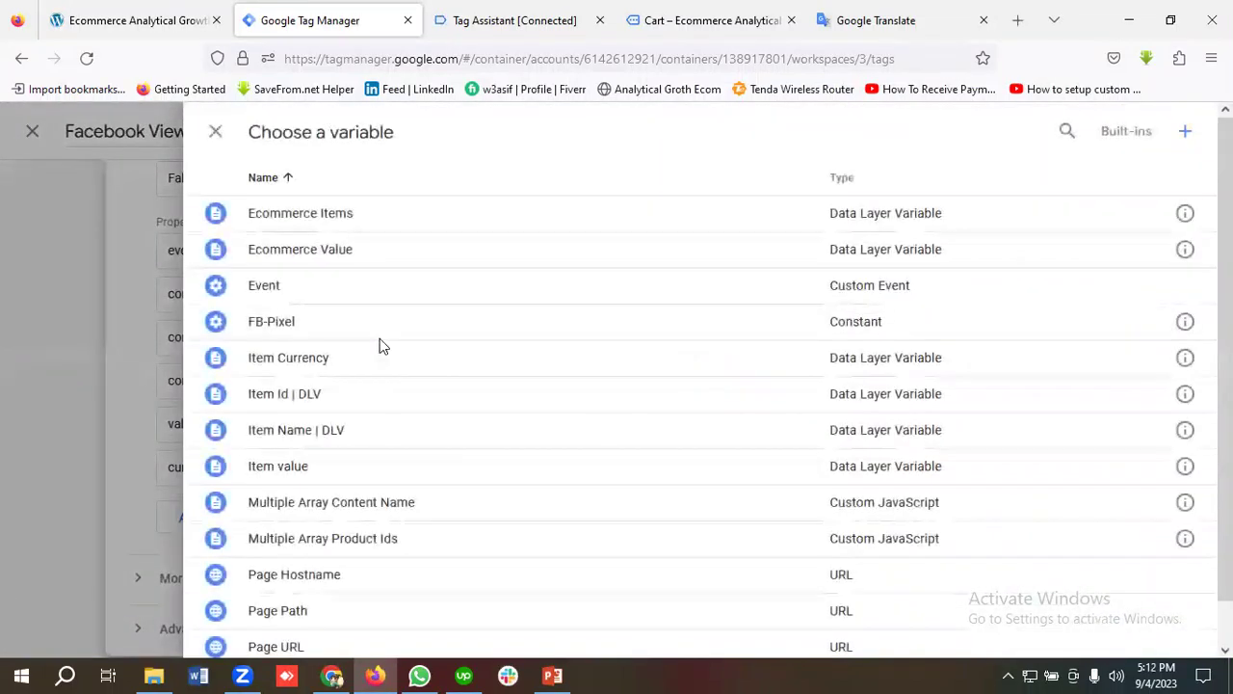
{"action": "left_click", "coordinate": [303, 359]}
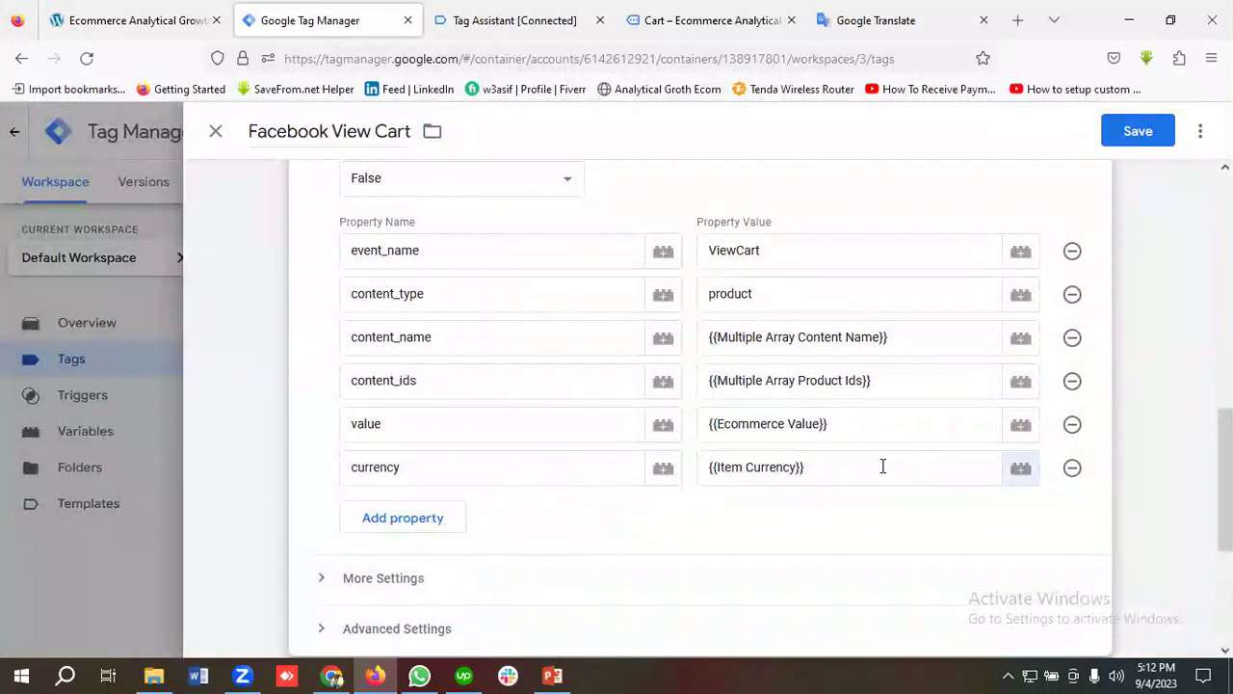
{"action": "scroll", "coordinate": [539, 492], "scroll_direction": "down", "scroll_amount": 2}
{"action": "scroll", "coordinate": [549, 496], "scroll_direction": "up", "scroll_amount": 4}
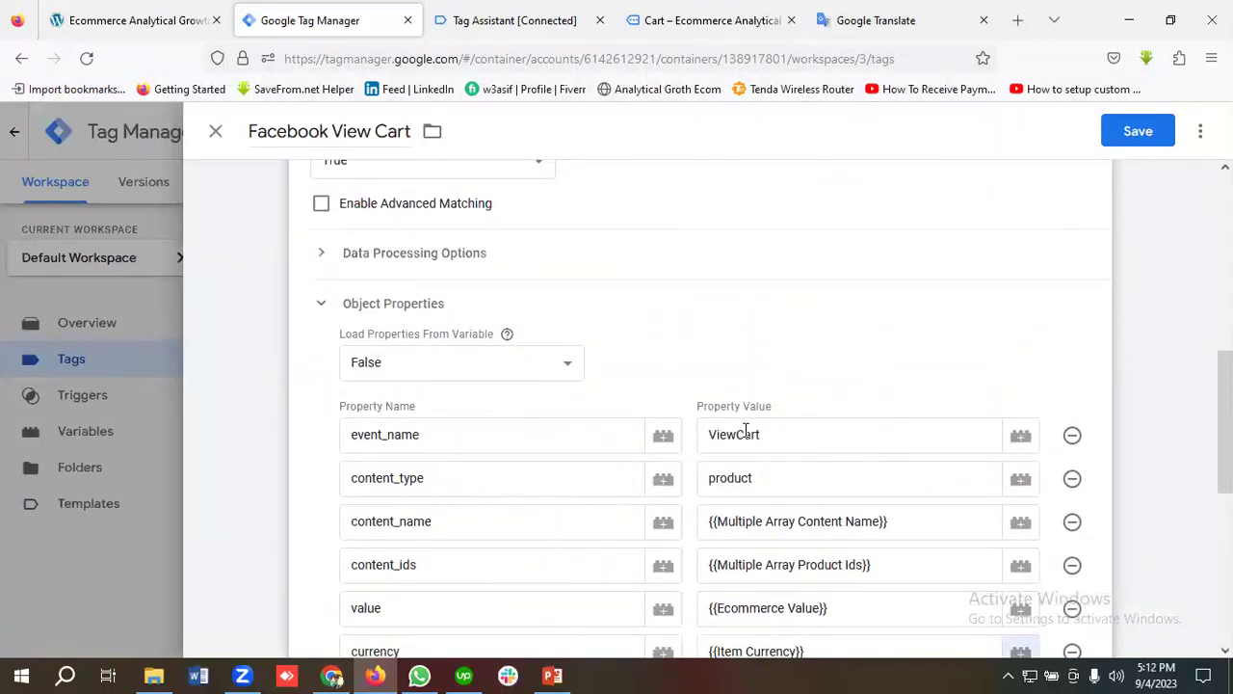
{"action": "scroll", "coordinate": [554, 466], "scroll_direction": "down", "scroll_amount": 5}
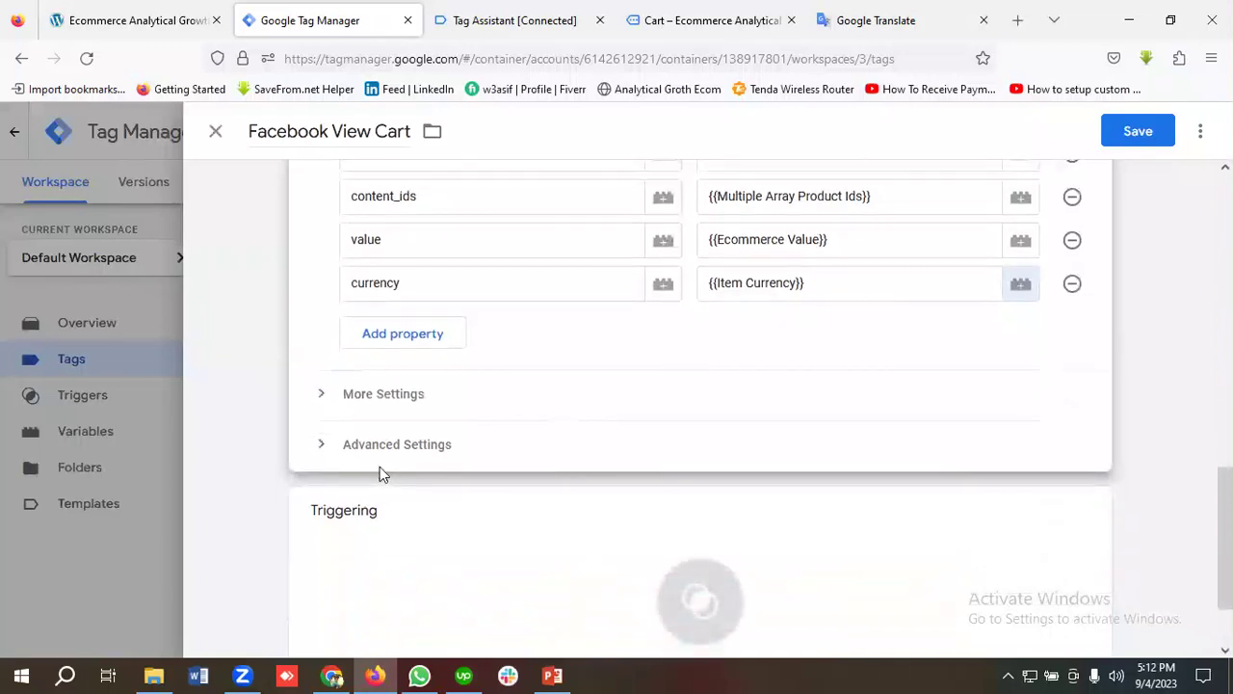
Set View Cart Trigger as the Facebook View Cart tag's firing trigger and save the tag.
{"action": "left_click", "coordinate": [699, 516]}
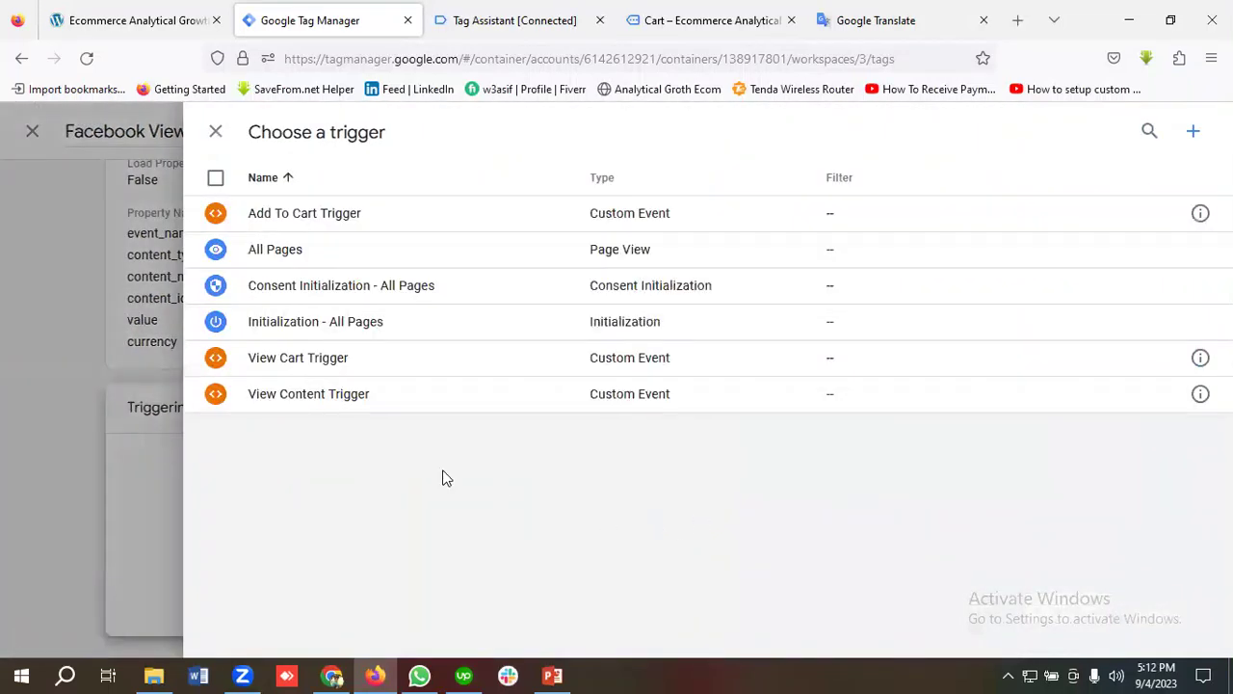
{"action": "left_click", "coordinate": [328, 362]}
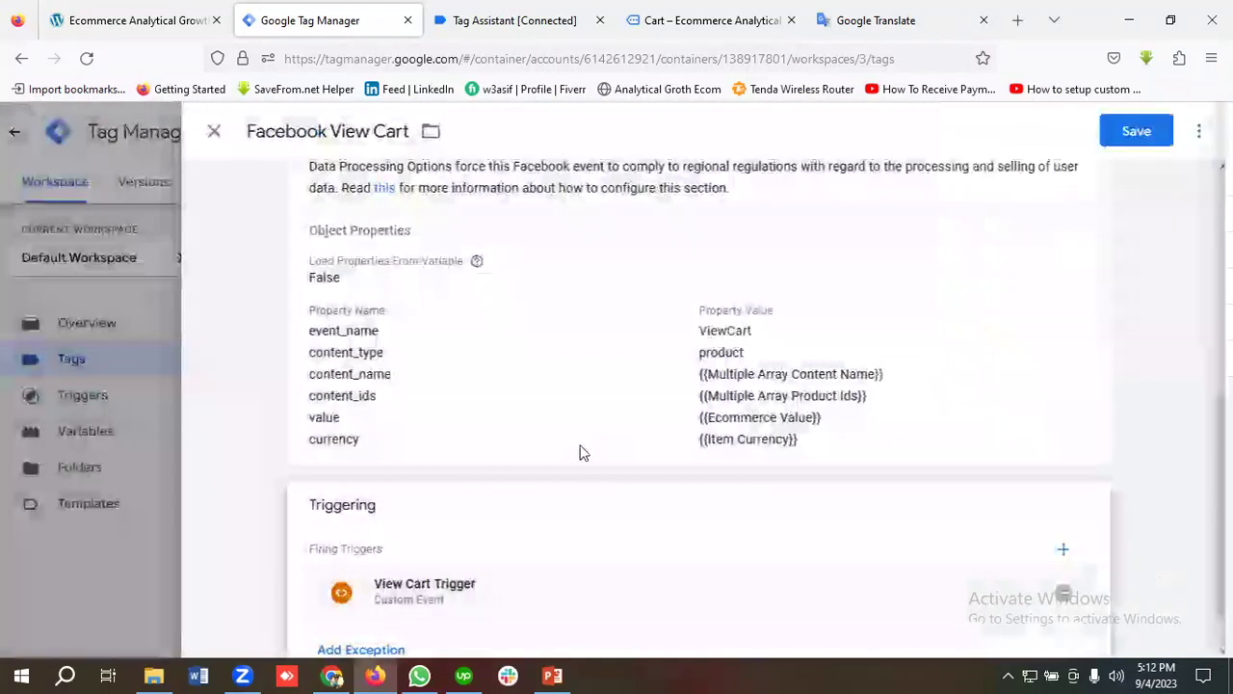
{"action": "left_click", "coordinate": [1141, 135]}
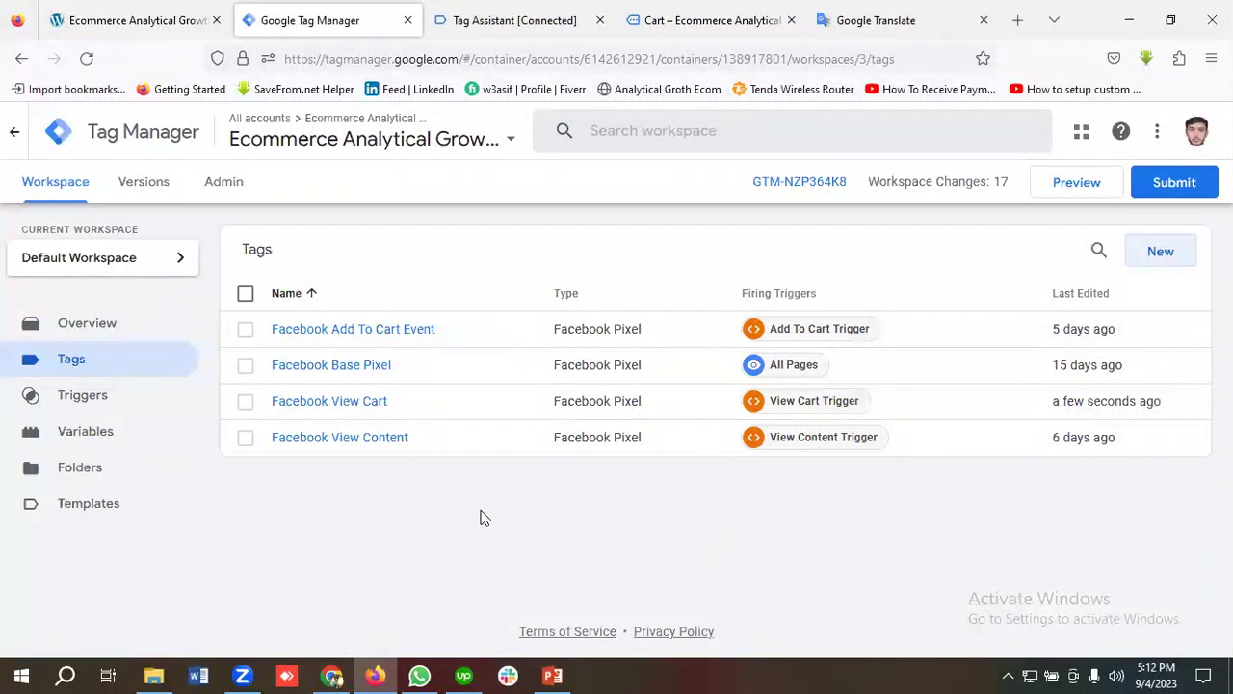
Start preview, dismiss the Connected notice to see the summary, and return to the DNK store.
{"action": "left_click", "coordinate": [1076, 184]}
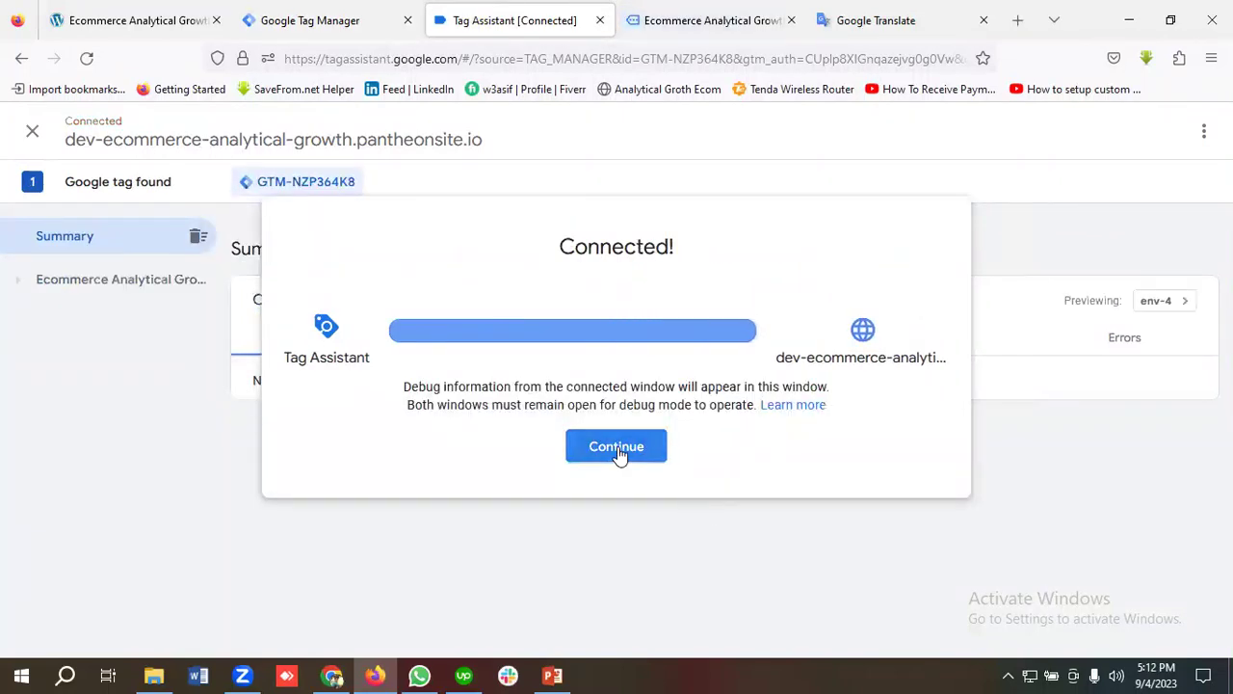
{"action": "left_click", "coordinate": [618, 448]}
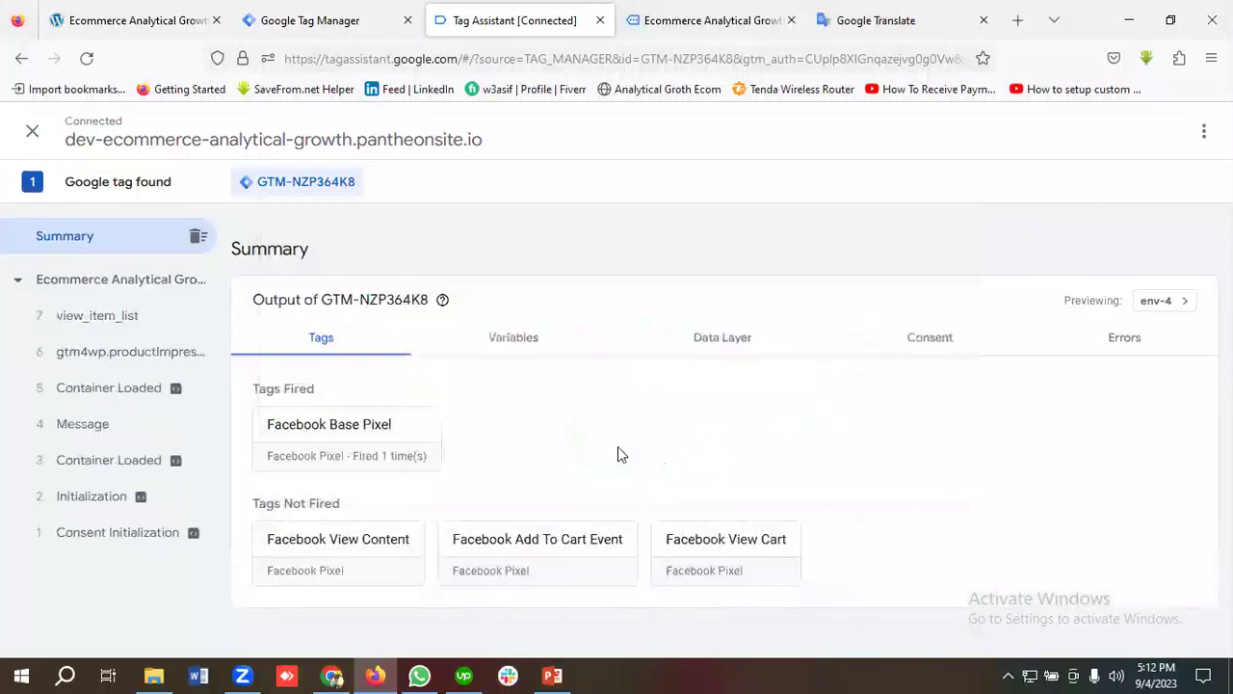
{"action": "left_click", "coordinate": [707, 21]}
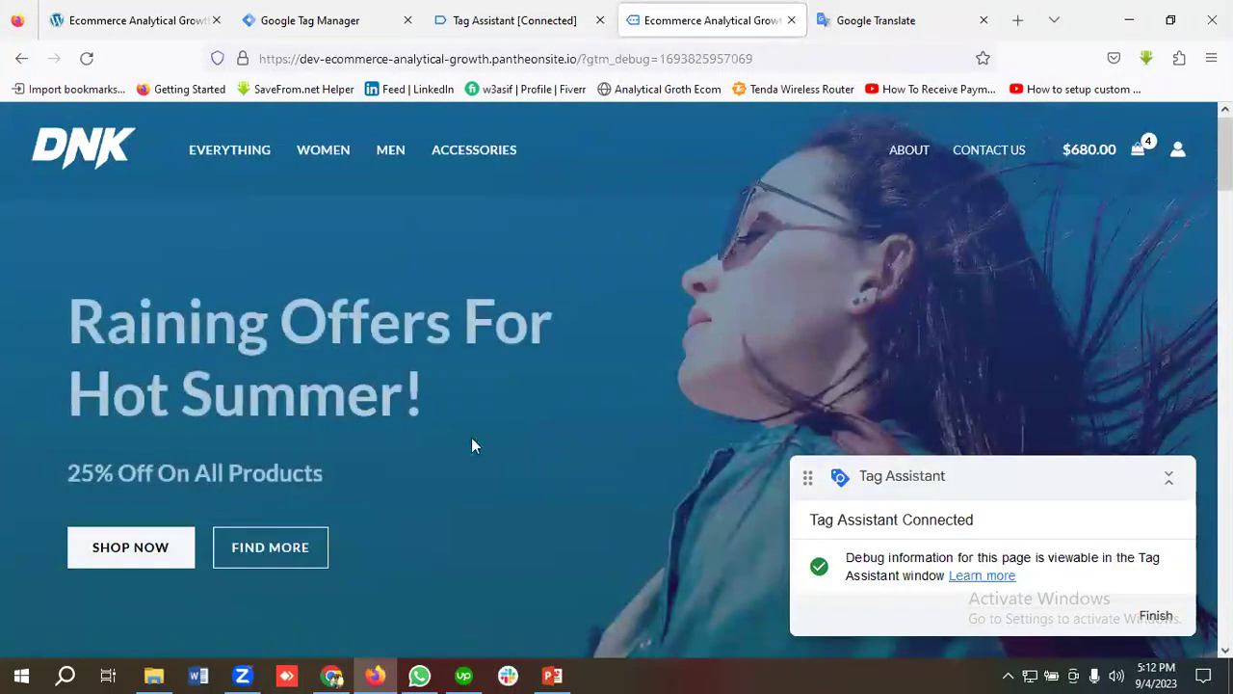
Open DNK Blue Shoes and Dark Brown Jeans in new tabs, then go to the shoes page.
{"action": "scroll", "coordinate": [471, 445], "scroll_direction": "down", "scroll_amount": 10}
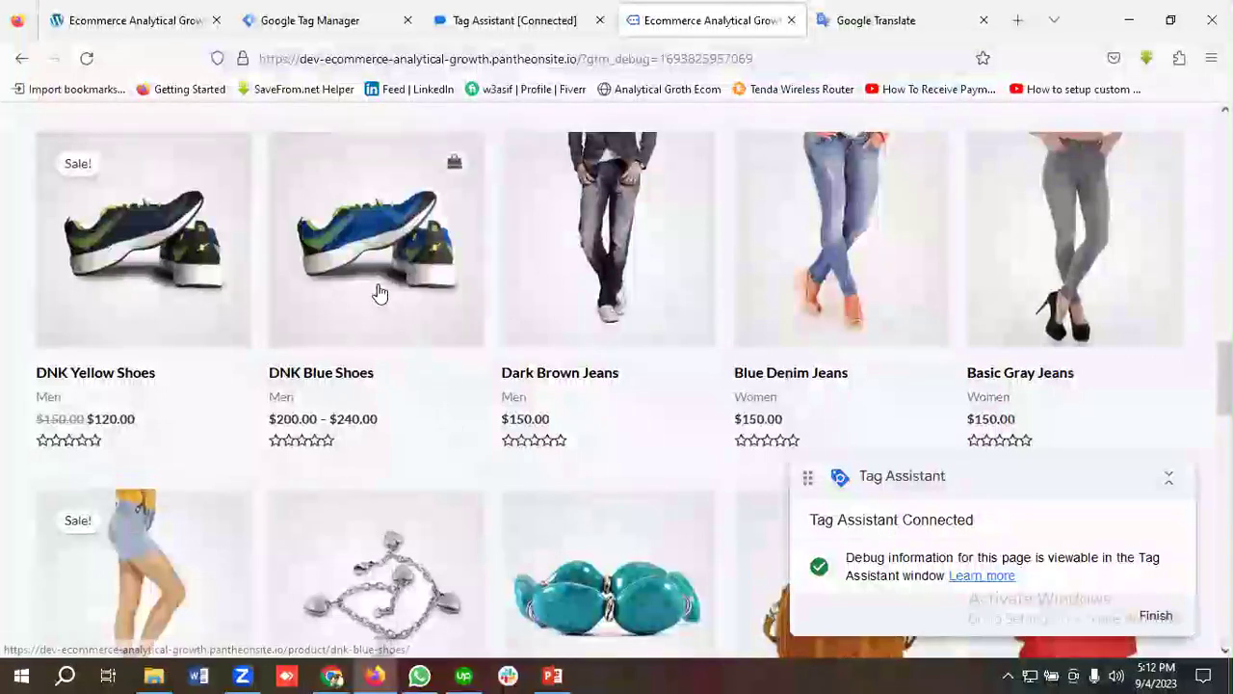
{"action": "right_click", "coordinate": [380, 289]}
{"action": "left_click", "coordinate": [441, 264]}
{"action": "scroll", "coordinate": [460, 371], "scroll_direction": "up", "scroll_amount": 2}
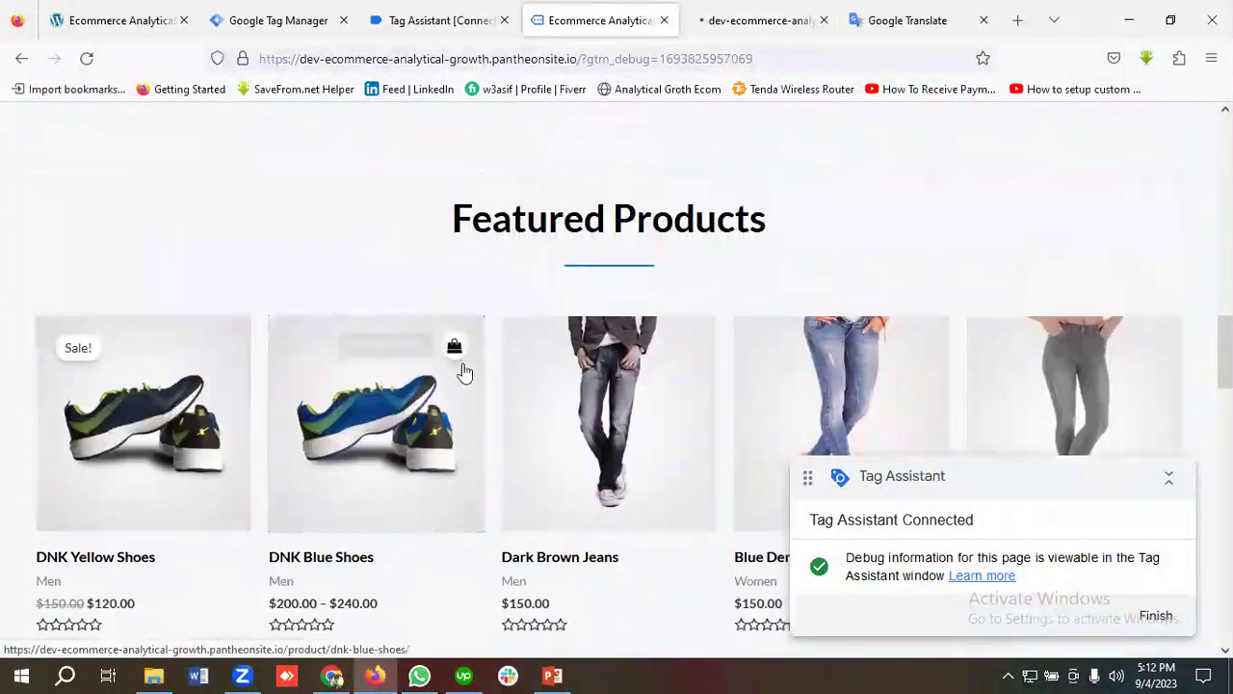
{"action": "right_click", "coordinate": [575, 459]}
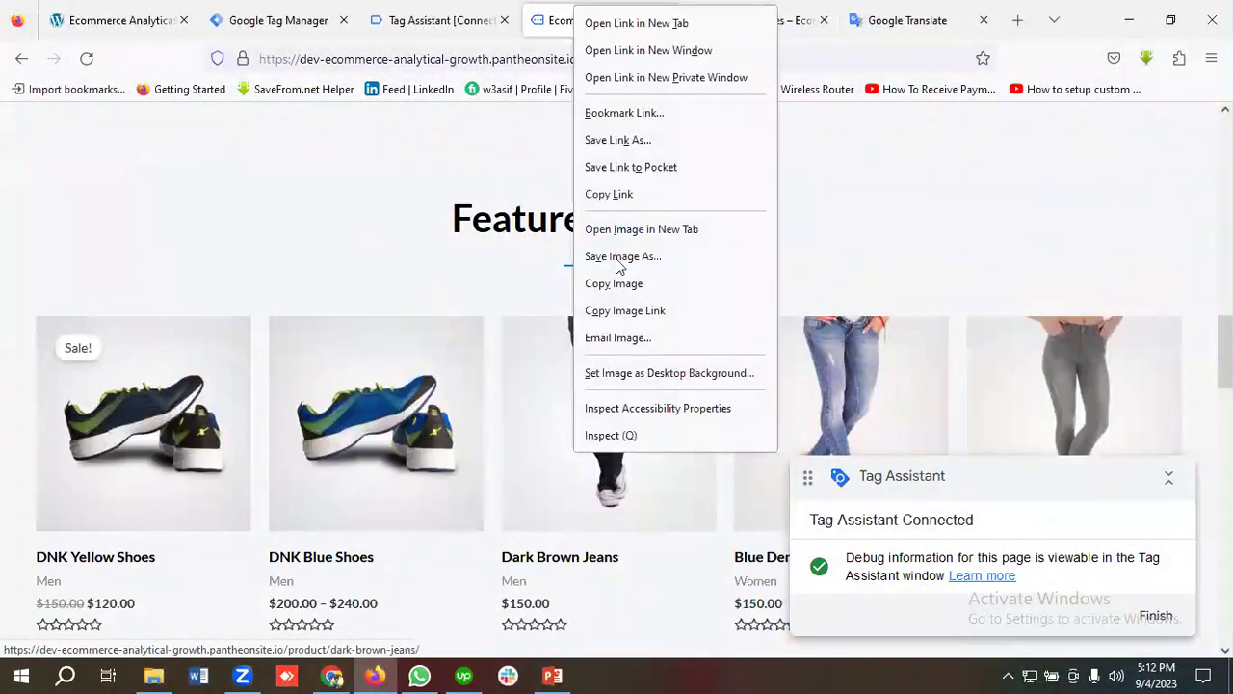
{"action": "left_click", "coordinate": [622, 23]}
{"action": "left_click", "coordinate": [649, 22]}
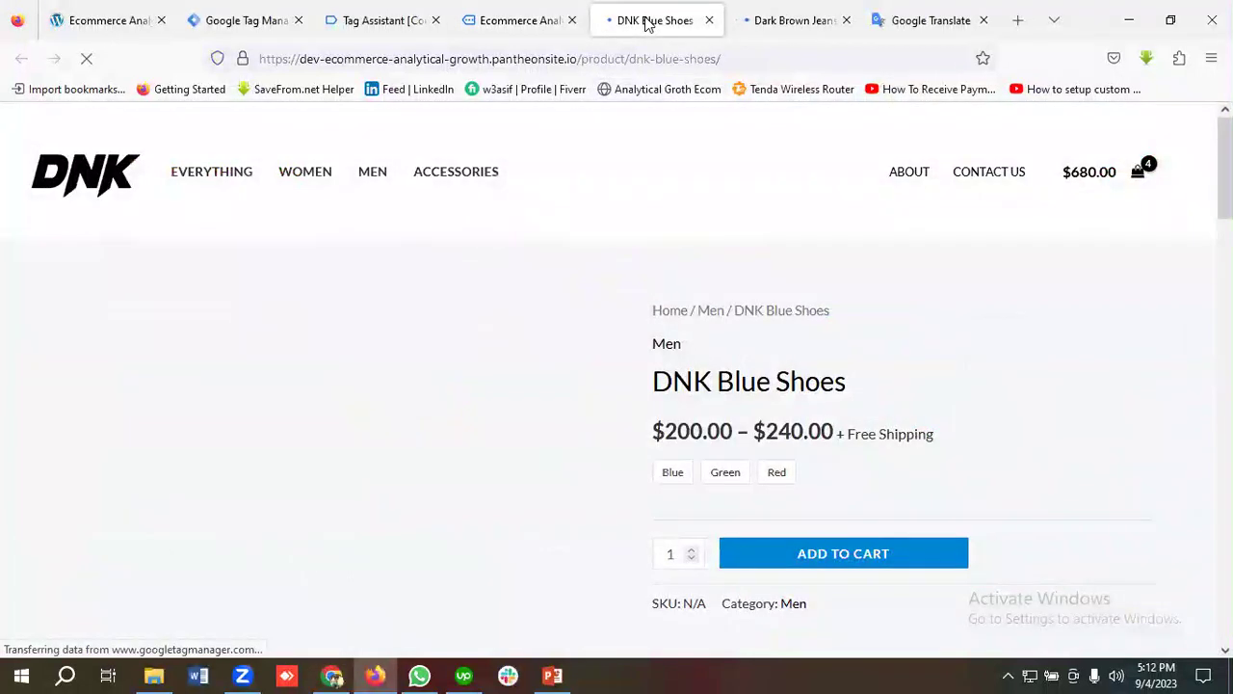
Add DNK Blue Shoes to the cart in Blue and Green variants.
{"action": "left_click", "coordinate": [674, 473]}
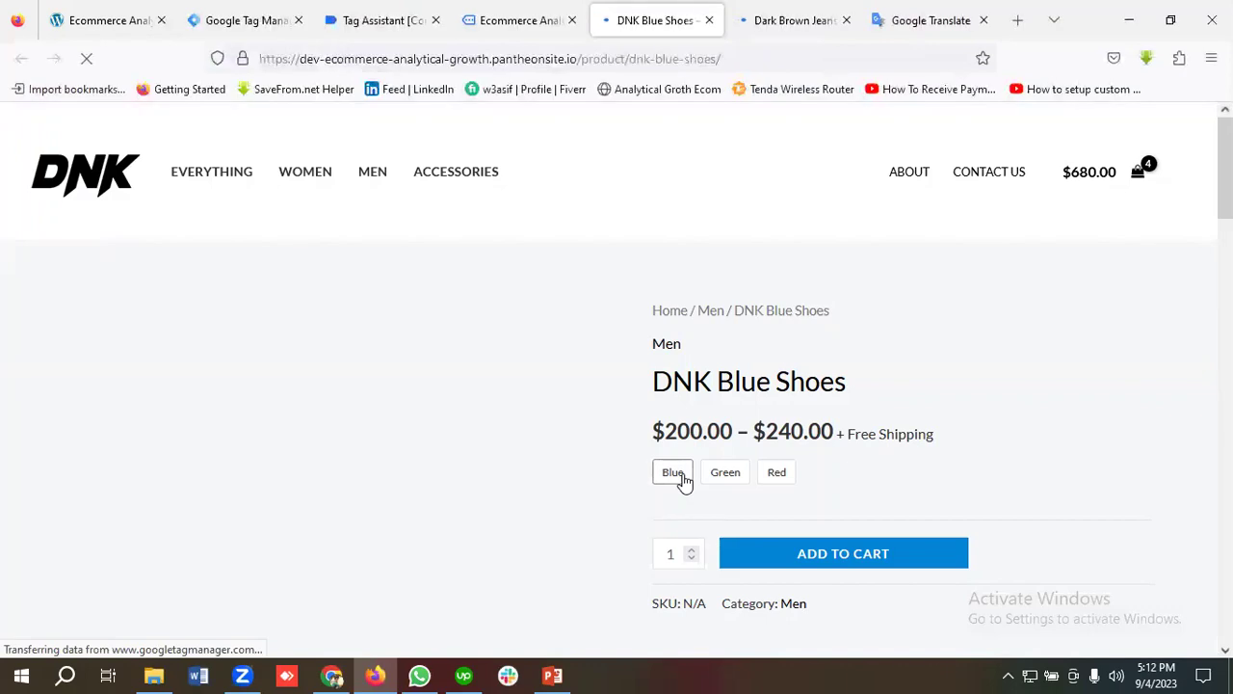
{"action": "left_click", "coordinate": [809, 556]}
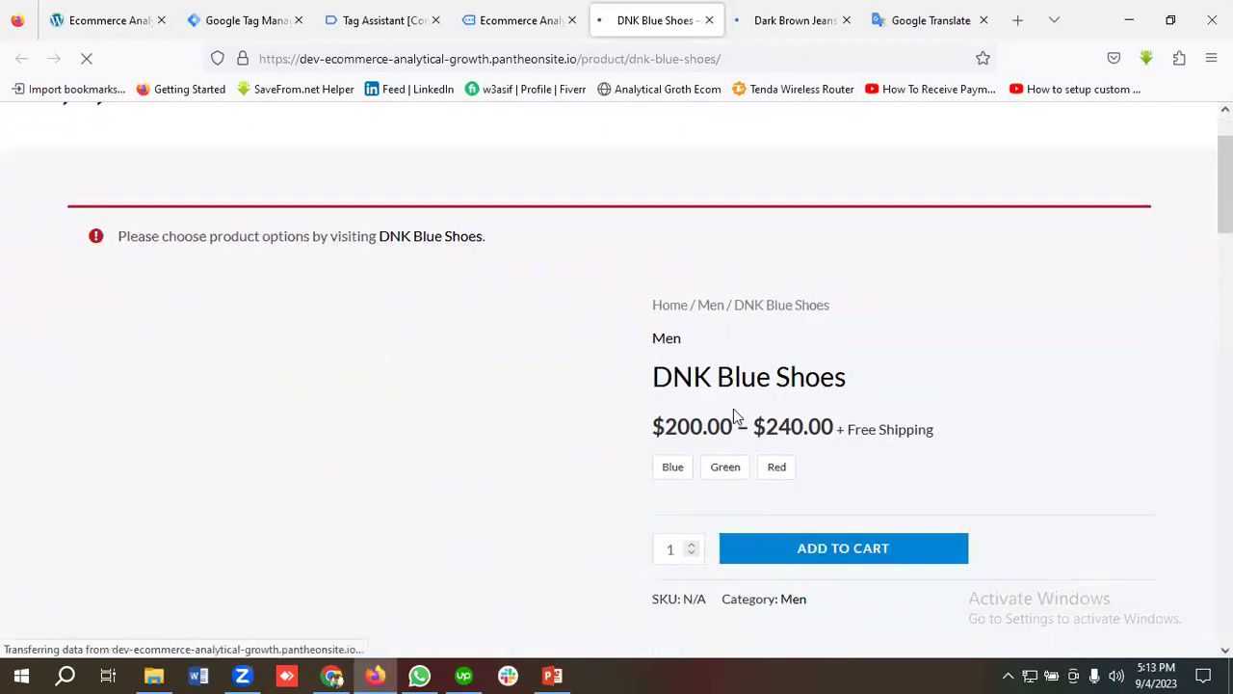
{"action": "scroll", "coordinate": [723, 454], "scroll_direction": "down", "scroll_amount": 2}
{"action": "left_click", "coordinate": [672, 466]}
{"action": "left_click", "coordinate": [807, 548]}
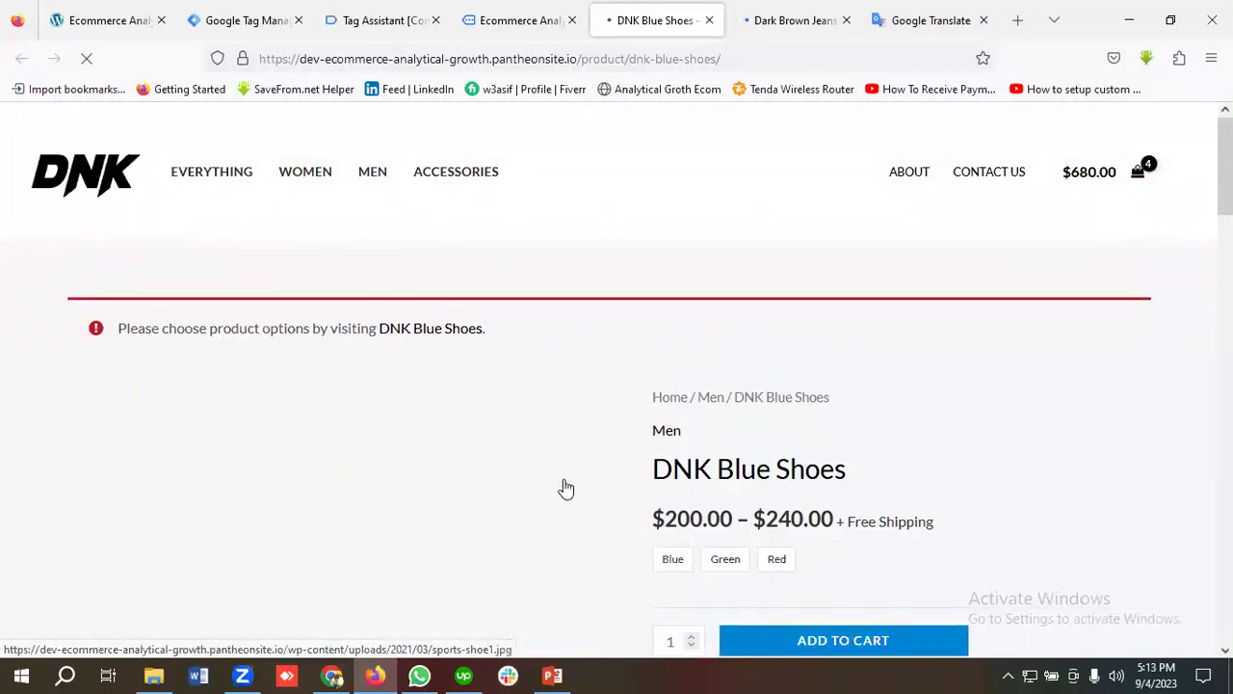
{"action": "left_click", "coordinate": [665, 563]}
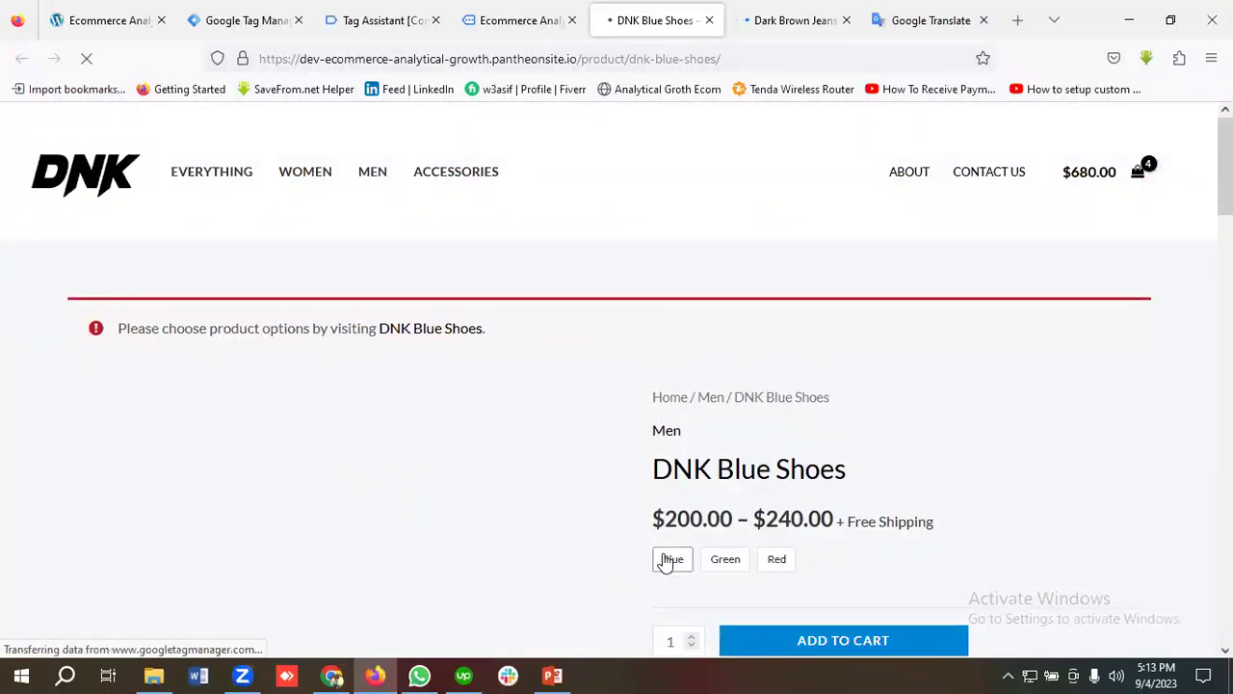
{"action": "scroll", "coordinate": [729, 454], "scroll_direction": "down", "scroll_amount": 1}
{"action": "left_click", "coordinate": [736, 472]}
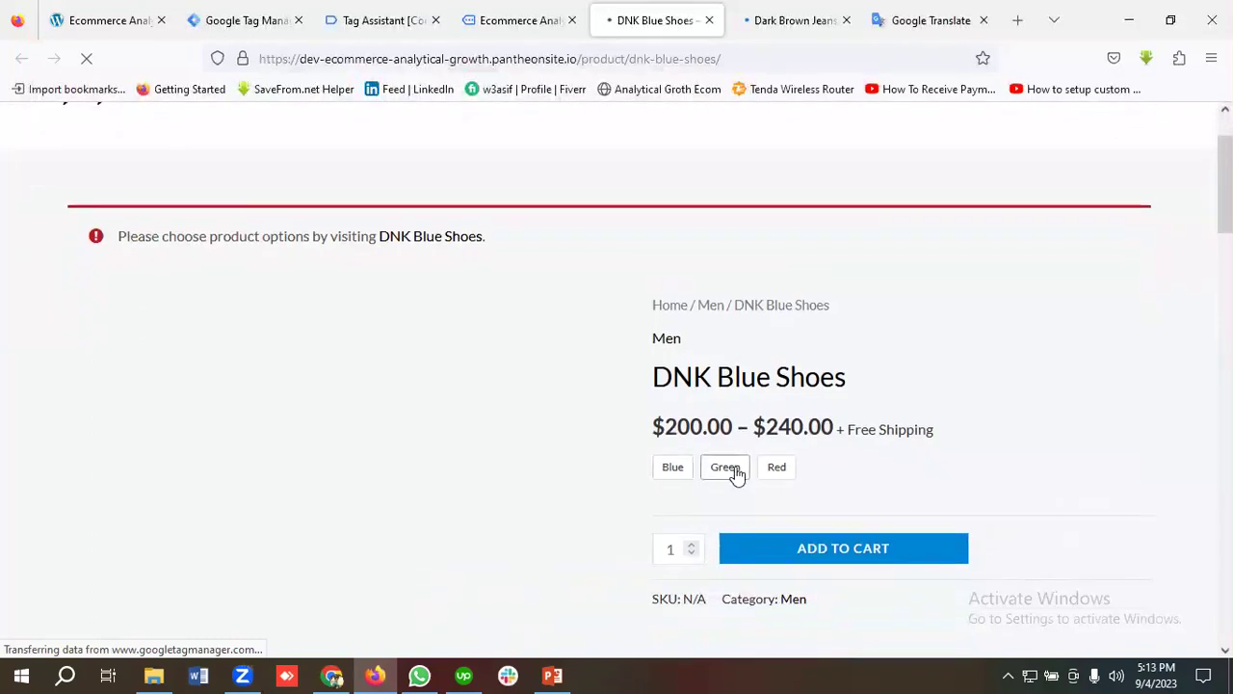
{"action": "left_click", "coordinate": [814, 549]}
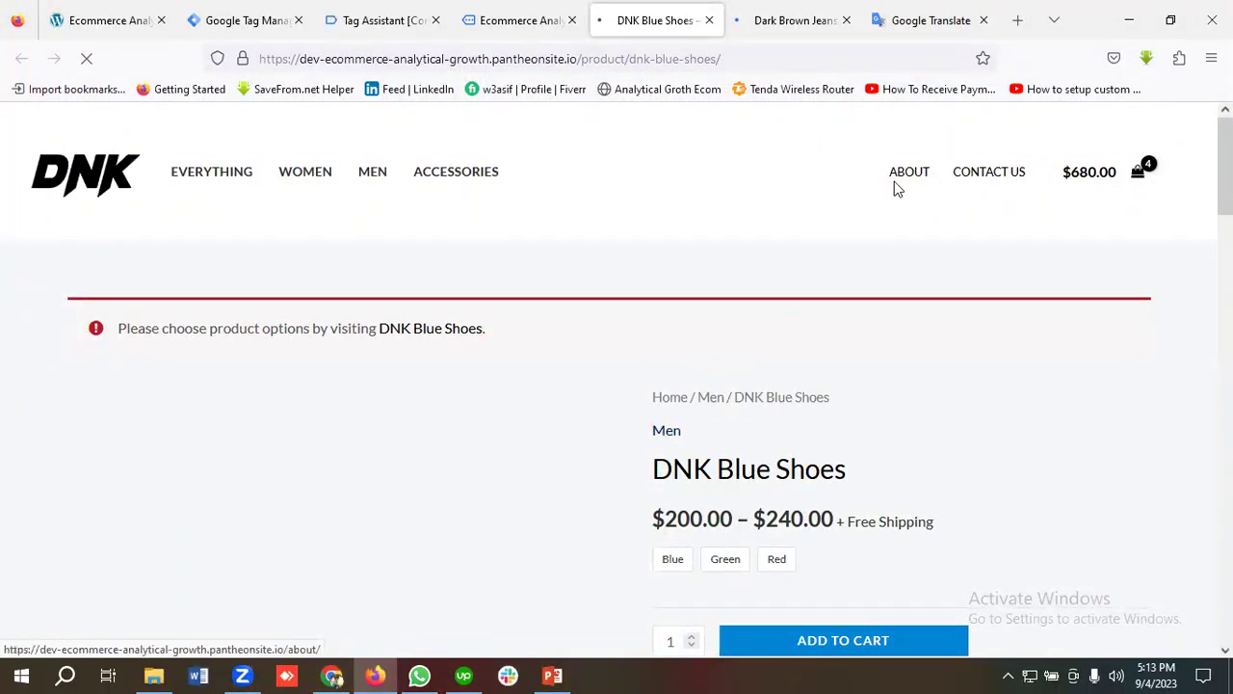
{"action": "scroll", "coordinate": [849, 349], "scroll_direction": "down", "scroll_amount": 5}
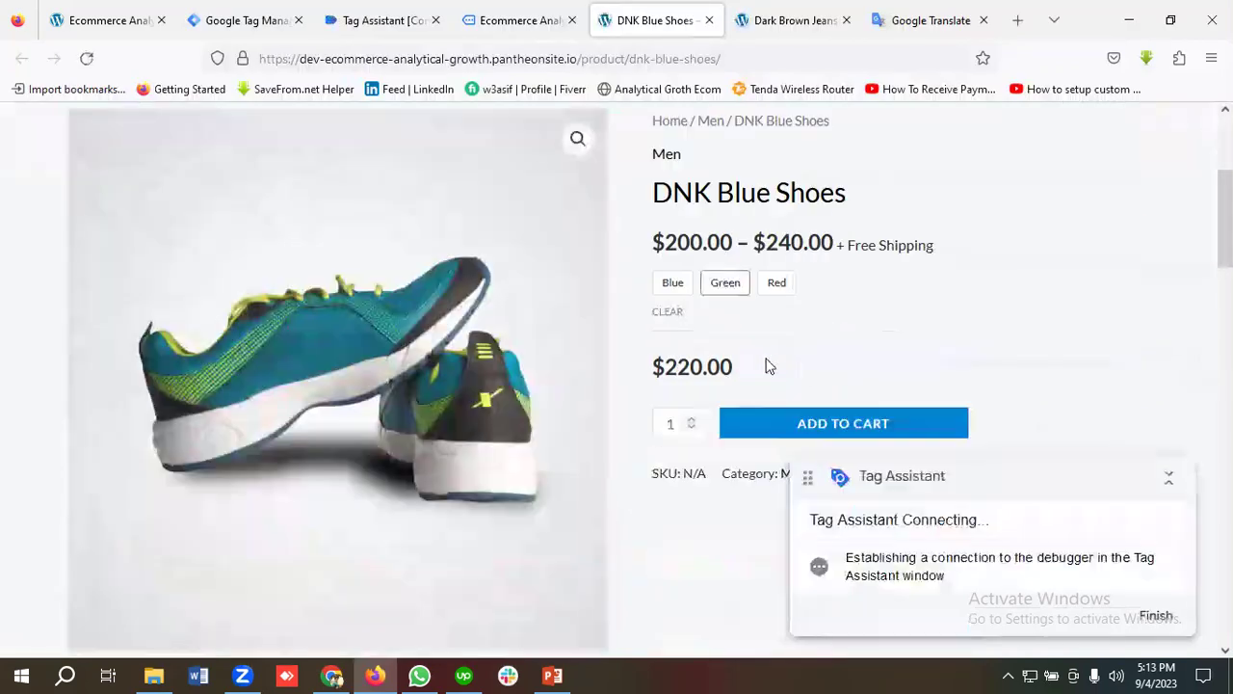
{"action": "scroll", "coordinate": [849, 351], "scroll_direction": "up", "scroll_amount": 1}
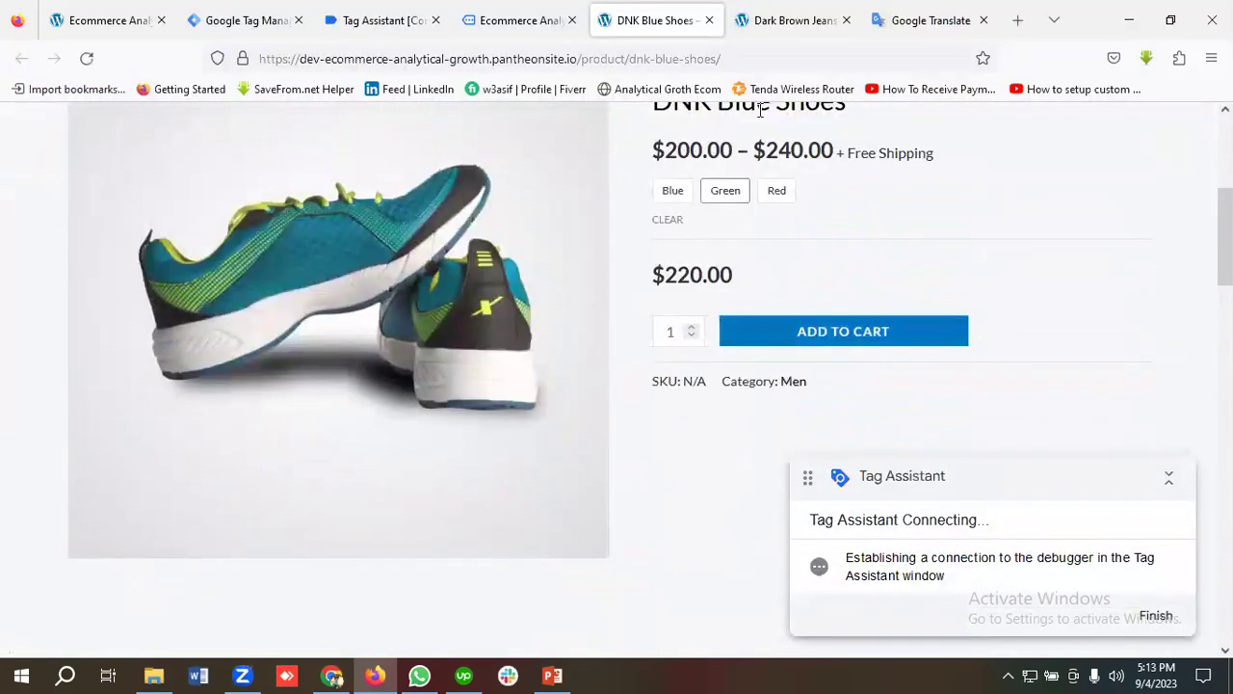
From the Dark Brown Jeans page, open the cart page and return to the store homepage.
{"action": "key", "text": "ctrl+Tab"}
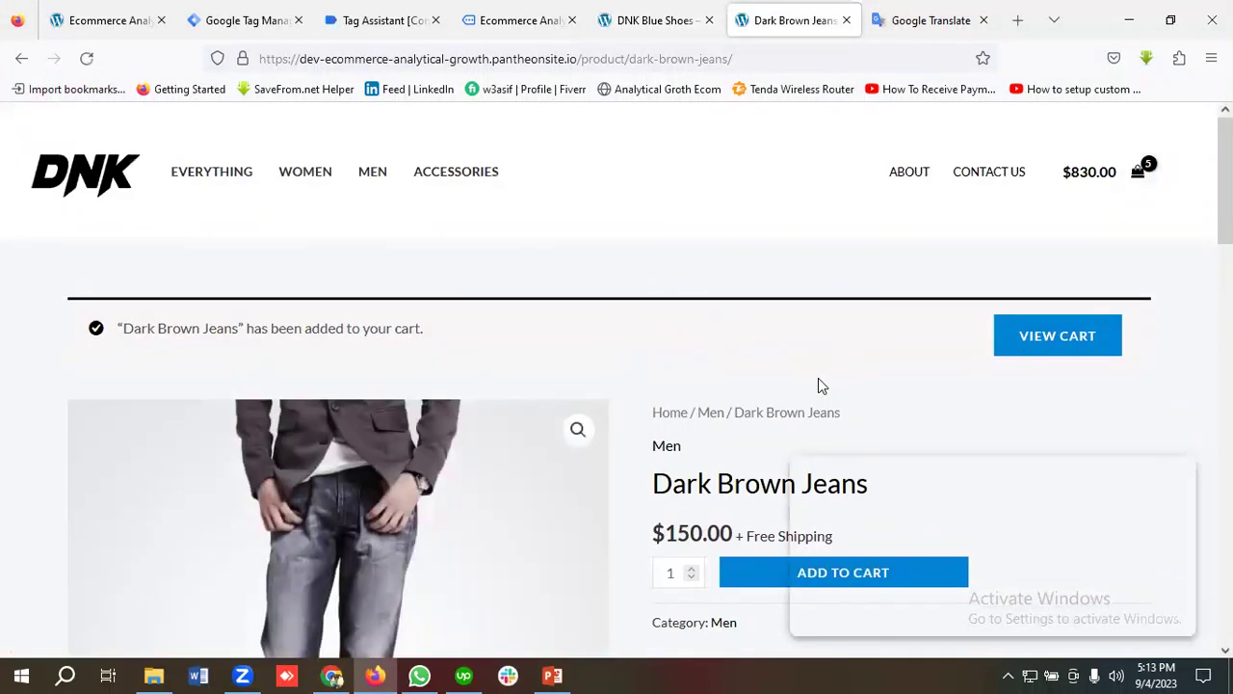
{"action": "left_click", "coordinate": [1038, 342]}
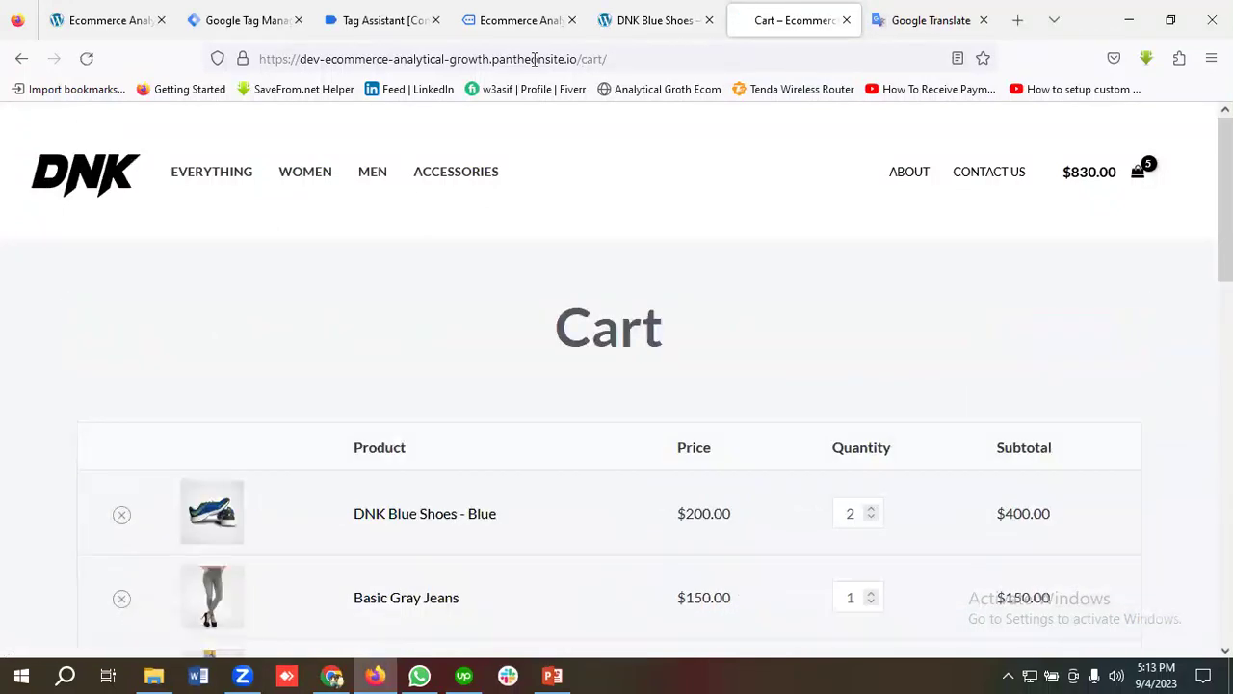
{"action": "left_click", "coordinate": [505, 20]}
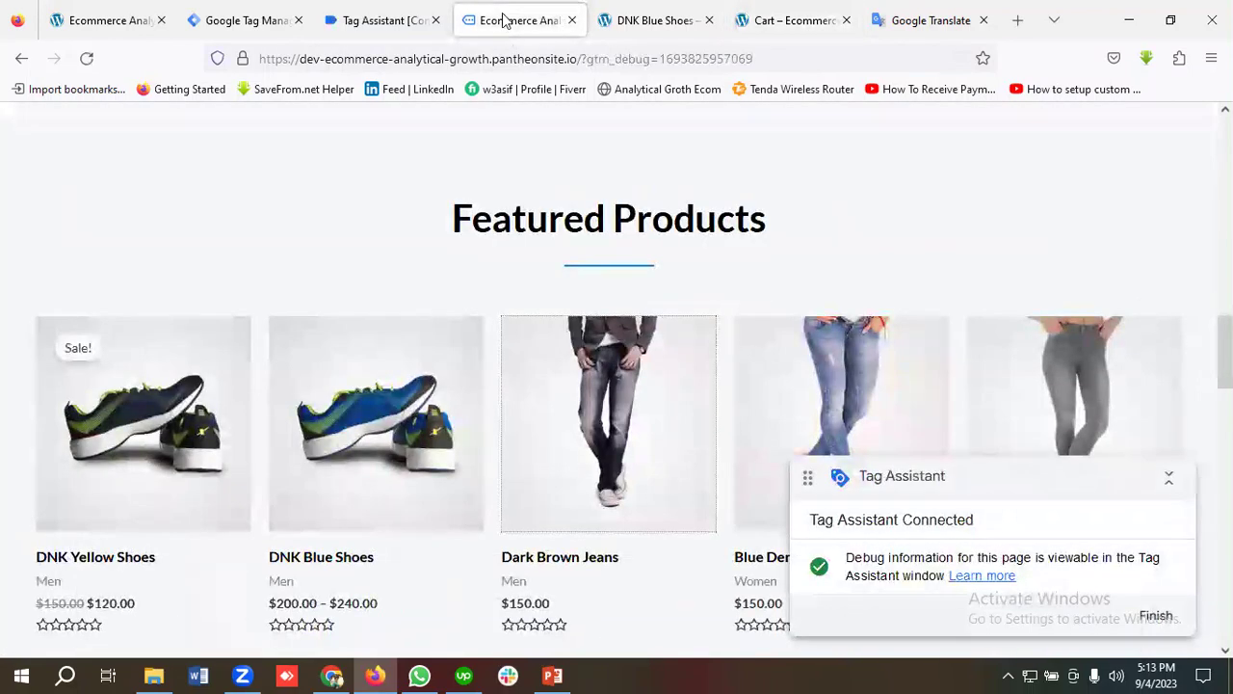
Check the Tag Assistant summary and close the DNK Blue Shoes tab.
{"action": "left_click", "coordinate": [376, 21]}
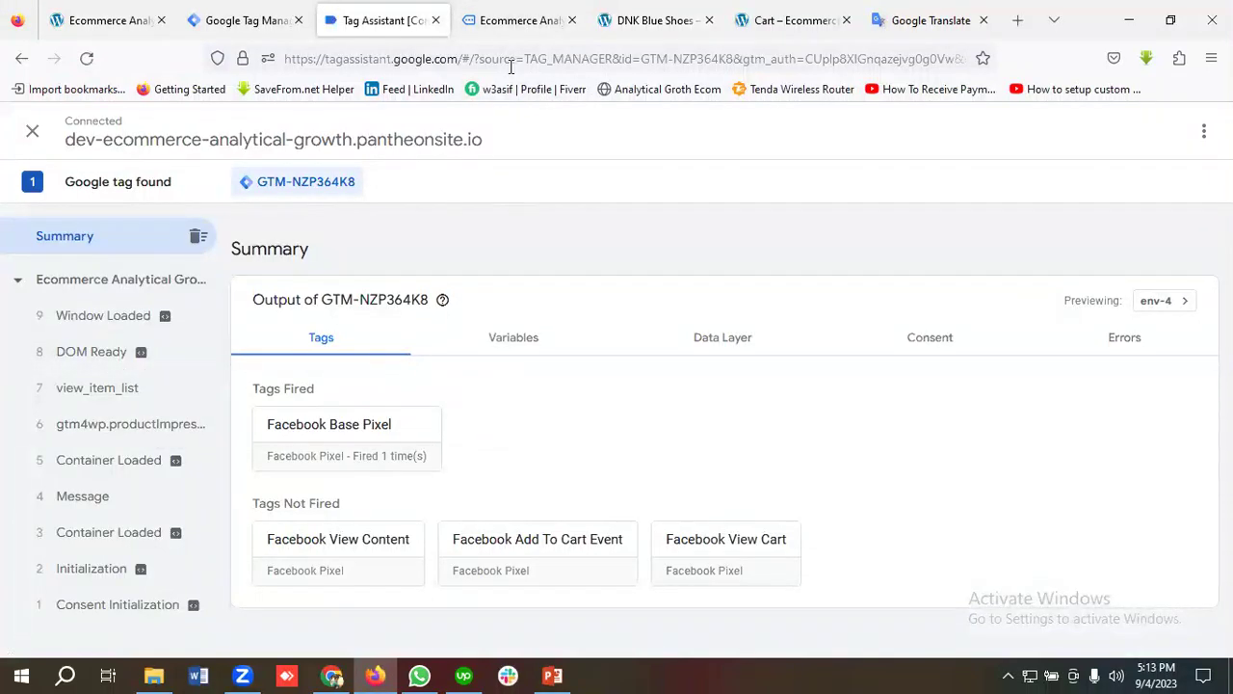
{"action": "left_click", "coordinate": [526, 20]}
{"action": "left_click", "coordinate": [653, 12]}
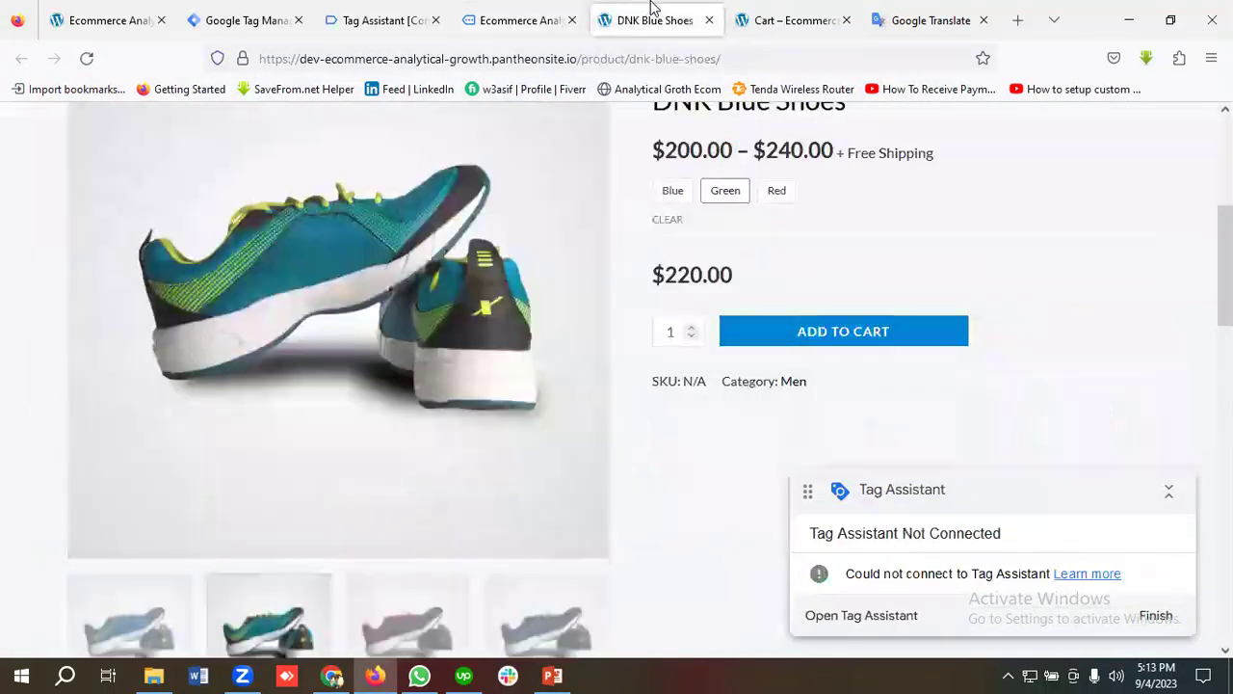
{"action": "left_click", "coordinate": [709, 20]}
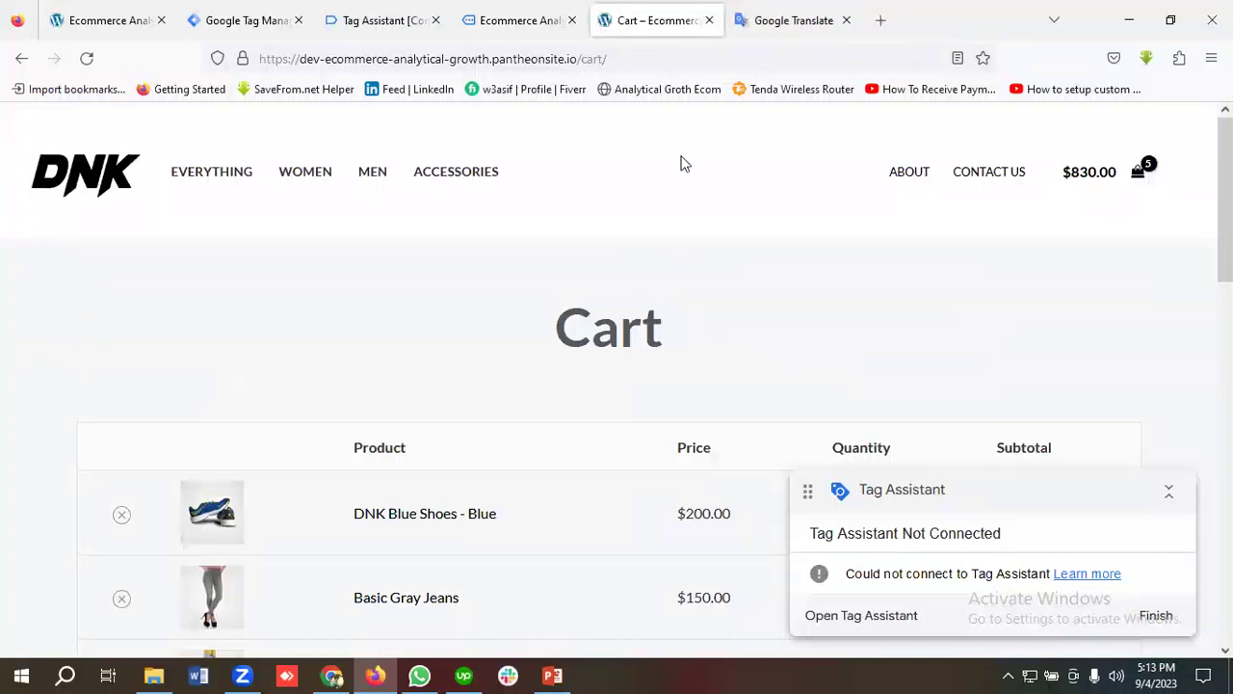
{"action": "scroll", "coordinate": [581, 464], "scroll_direction": "down", "scroll_amount": 3}
{"action": "scroll", "coordinate": [581, 463], "scroll_direction": "up", "scroll_amount": 3}
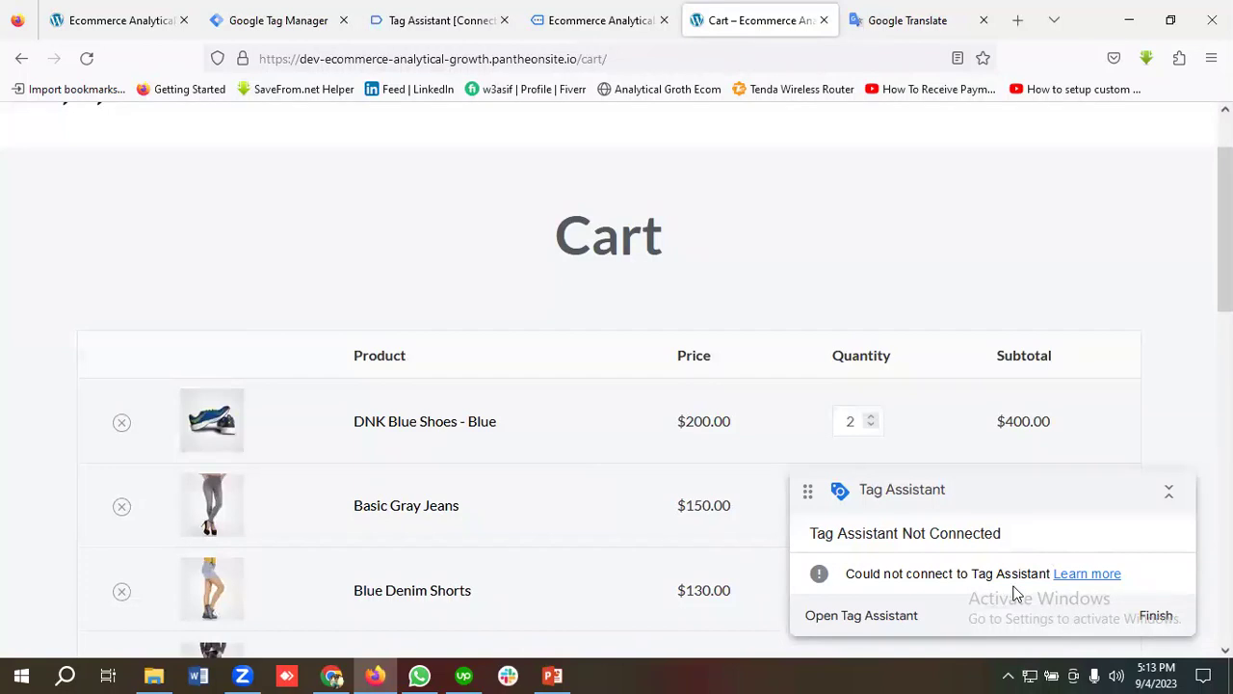
Close the store homepage and cart tabs, then start a new preview from the Tag Manager tags list.
{"action": "left_click", "coordinate": [602, 20]}
{"action": "scroll", "coordinate": [459, 382], "scroll_direction": "up", "scroll_amount": 2}
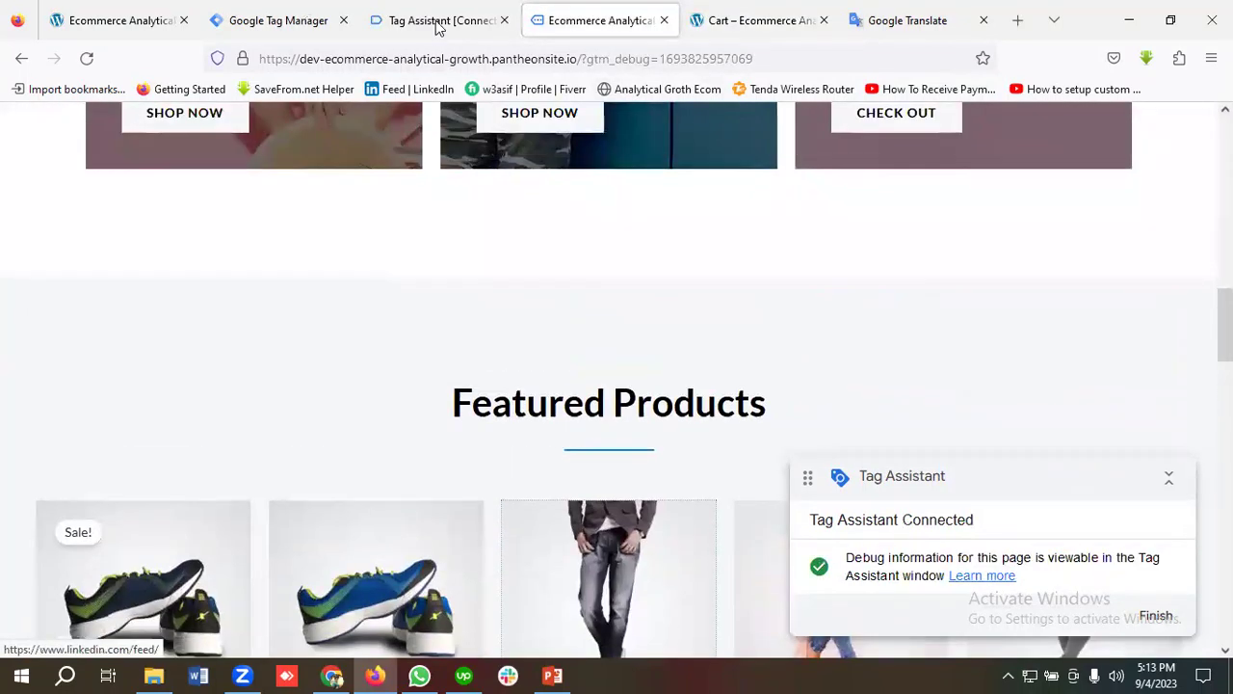
{"action": "left_click", "coordinate": [441, 23]}
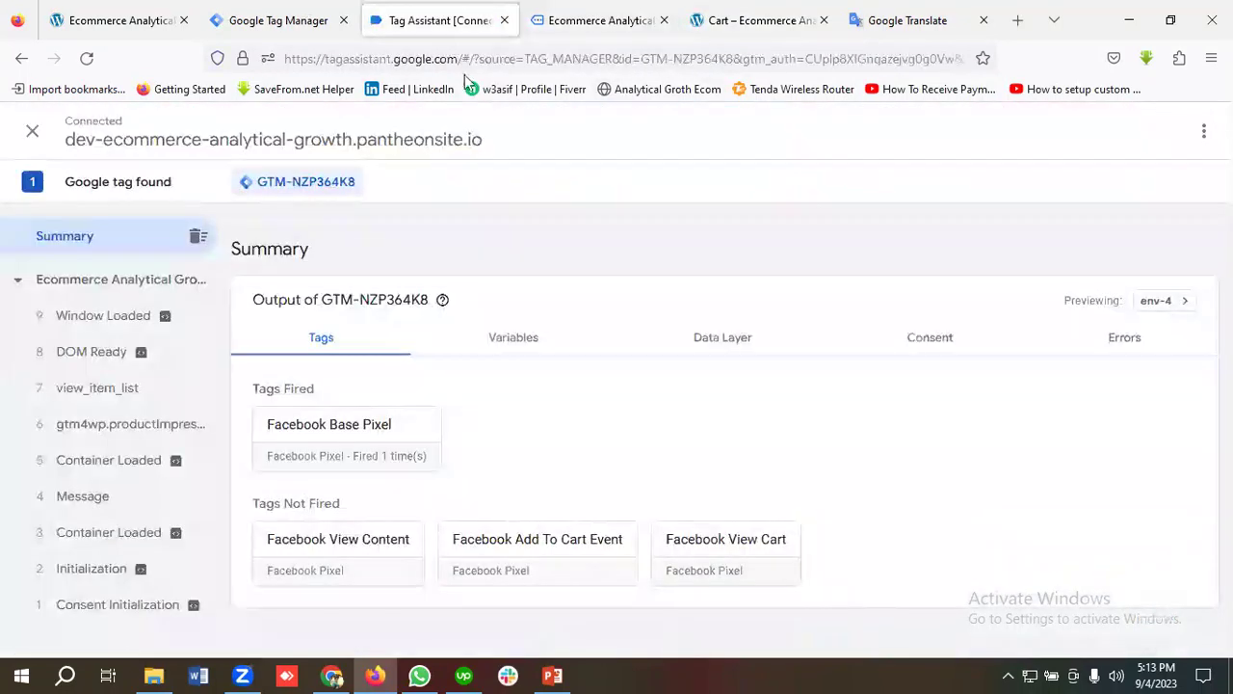
{"action": "left_click", "coordinate": [663, 21]}
{"action": "left_click", "coordinate": [663, 20]}
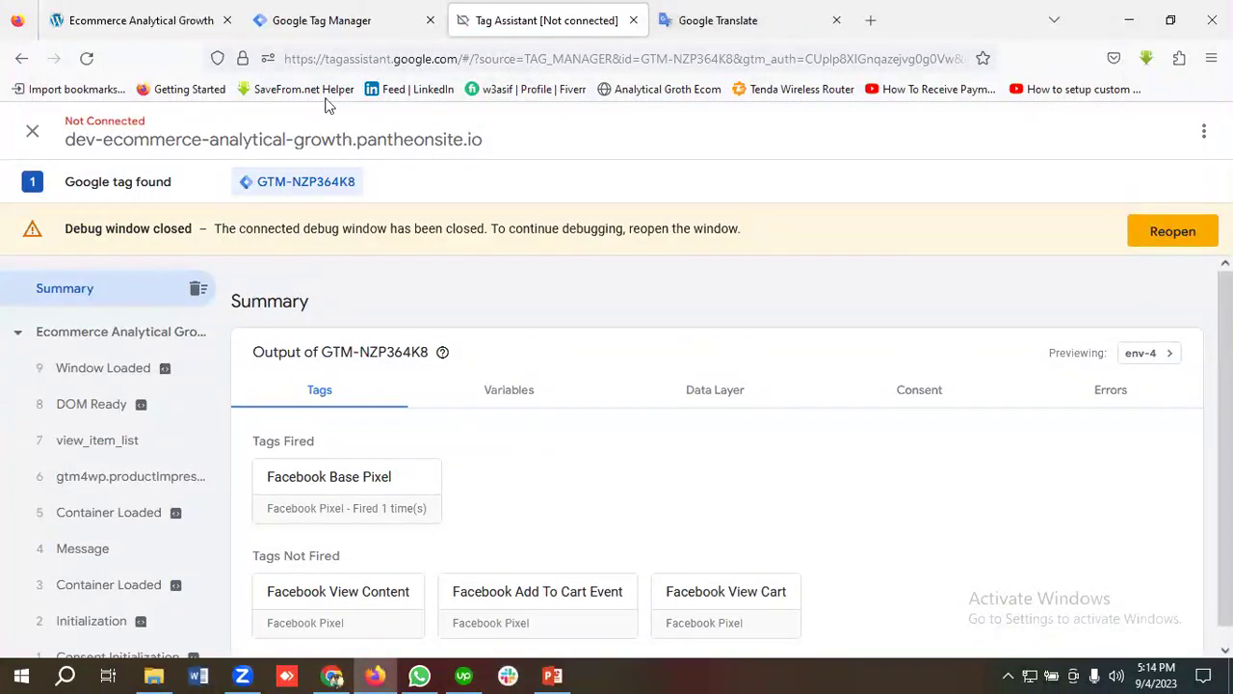
{"action": "left_click", "coordinate": [378, 16]}
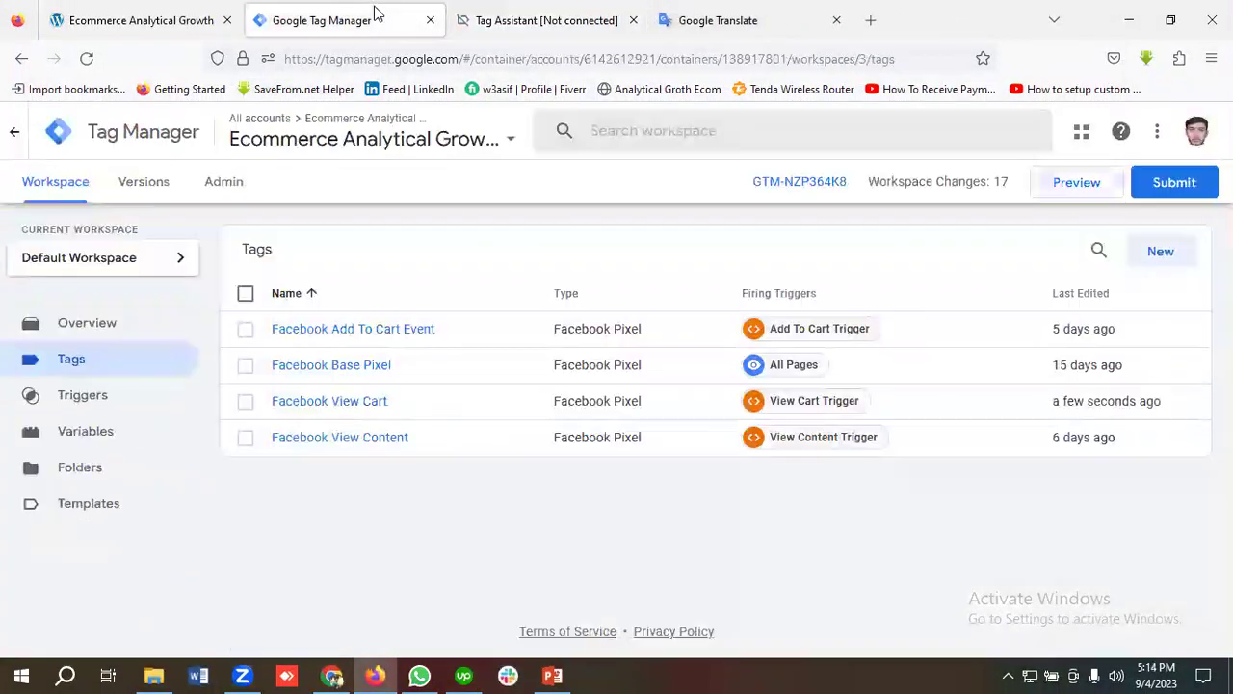
{"action": "left_click", "coordinate": [1092, 190]}
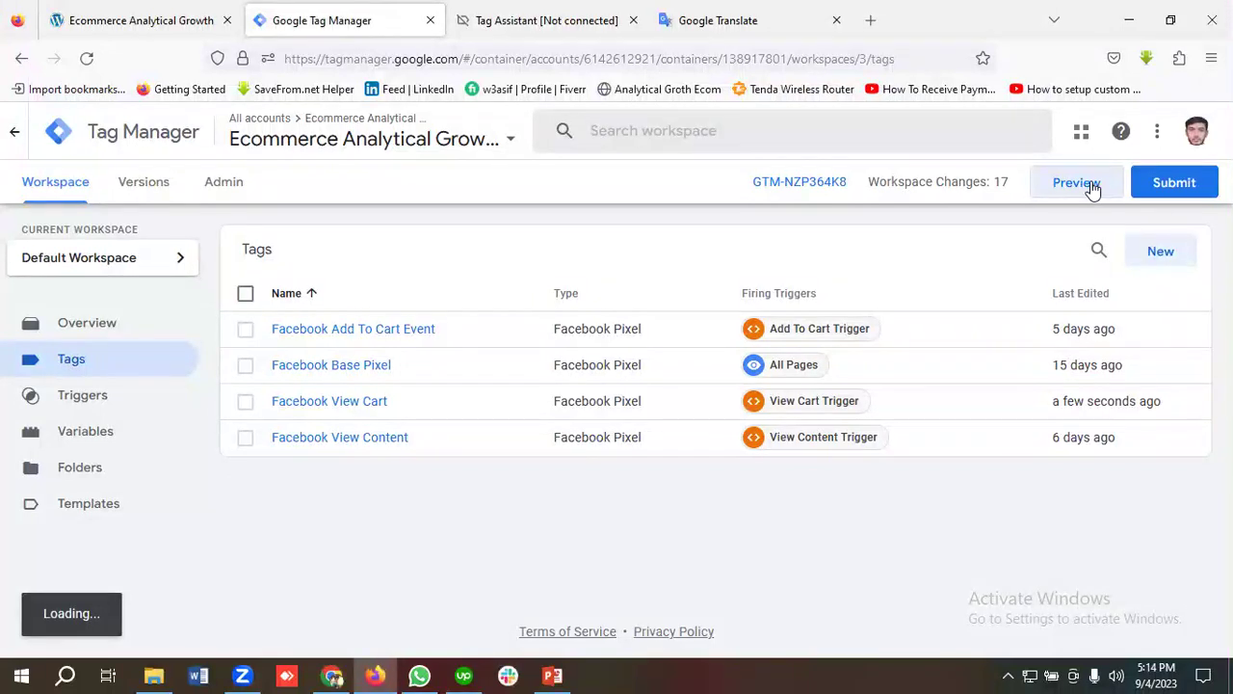
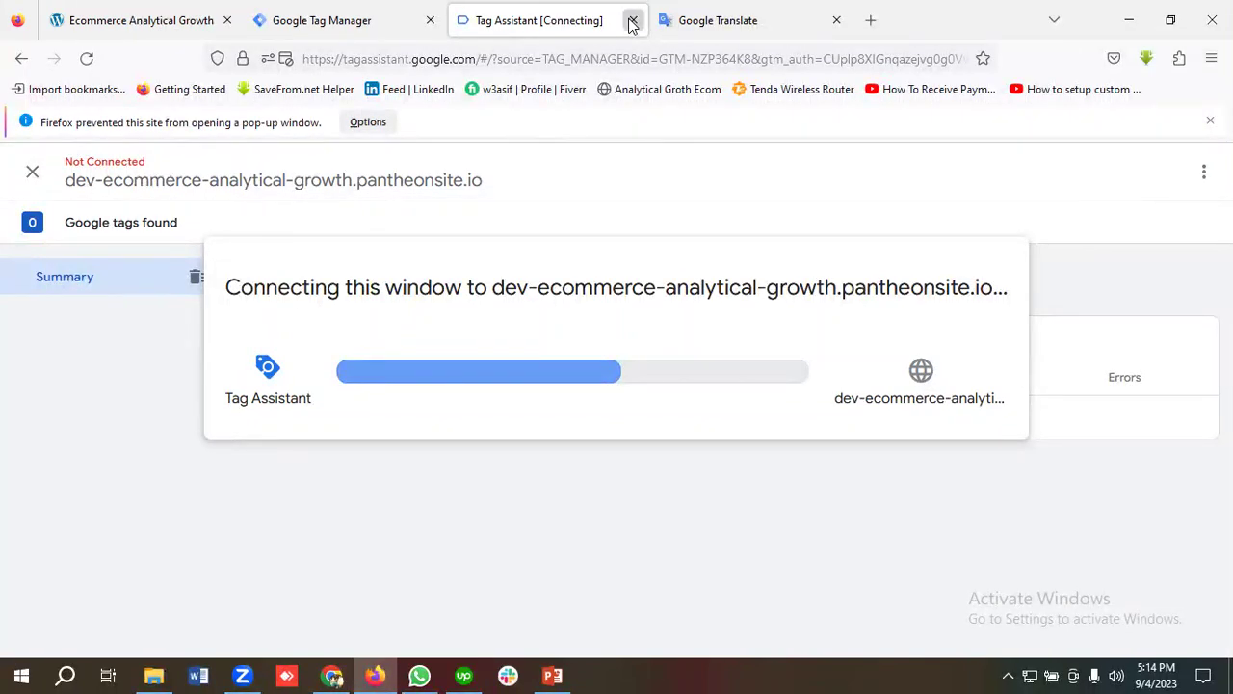
Close the stuck Tag Assistant session and restart the Tag Manager preview.
{"action": "left_click", "coordinate": [633, 21]}
{"action": "left_click", "coordinate": [328, 29]}
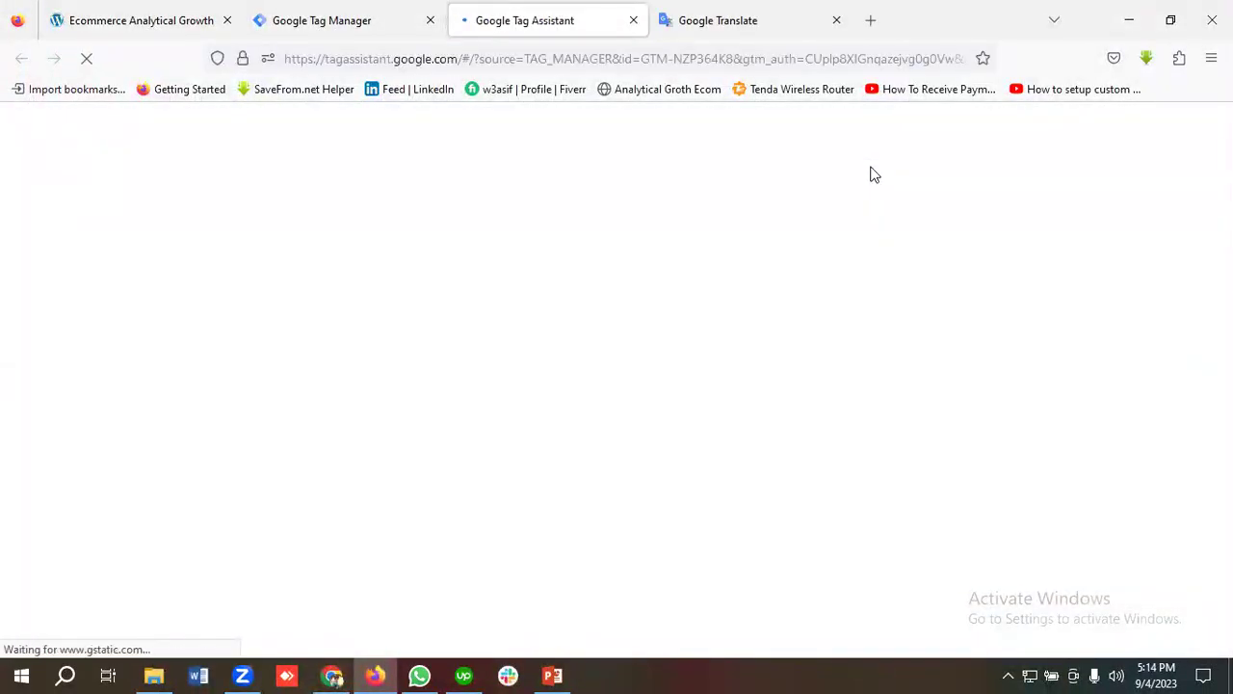
{"action": "left_click", "coordinate": [567, 538]}
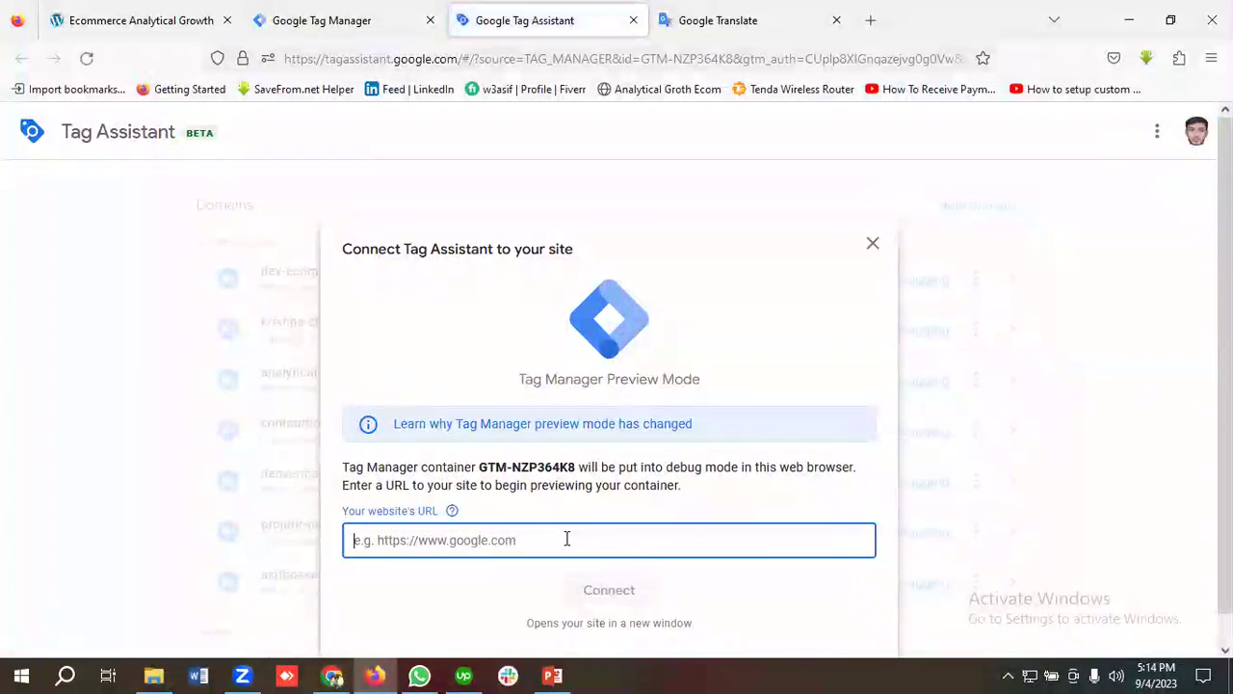
Copy the DNK store site's web address from its browser tab.
{"action": "left_click", "coordinate": [129, 12]}
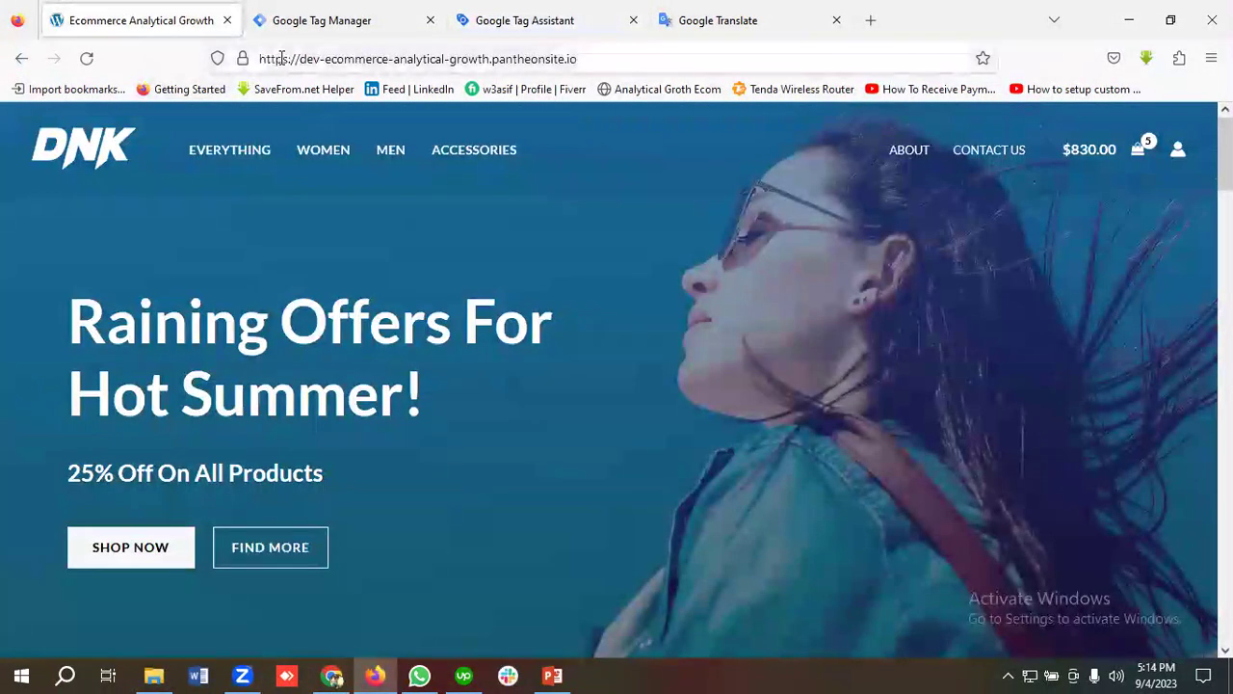
{"action": "left_click", "coordinate": [312, 60]}
{"action": "right_click", "coordinate": [312, 60]}
{"action": "left_click", "coordinate": [345, 167]}
Paste the dev-ecommerce-analytical-growth.pantheonsite.io URL into the connect dialog and connect.
{"action": "left_click", "coordinate": [524, 20]}
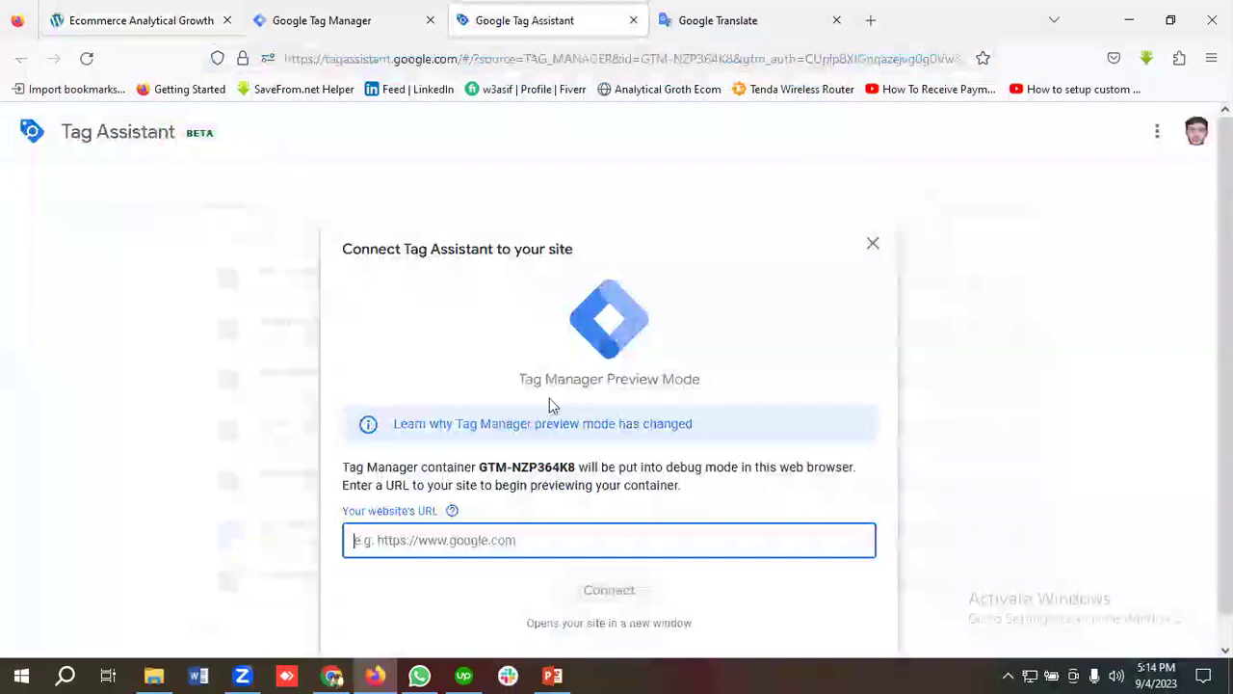
{"action": "left_click", "coordinate": [468, 546]}
{"action": "key", "text": "ctrl+v"}
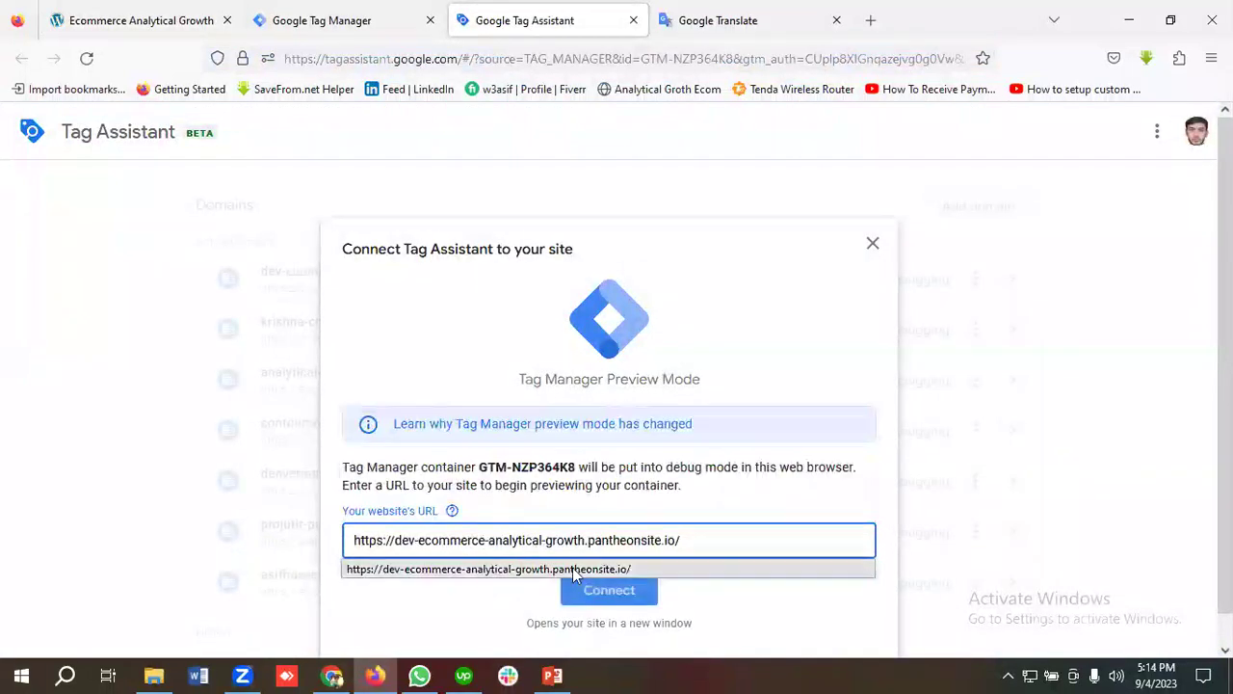
{"action": "left_click", "coordinate": [609, 591]}
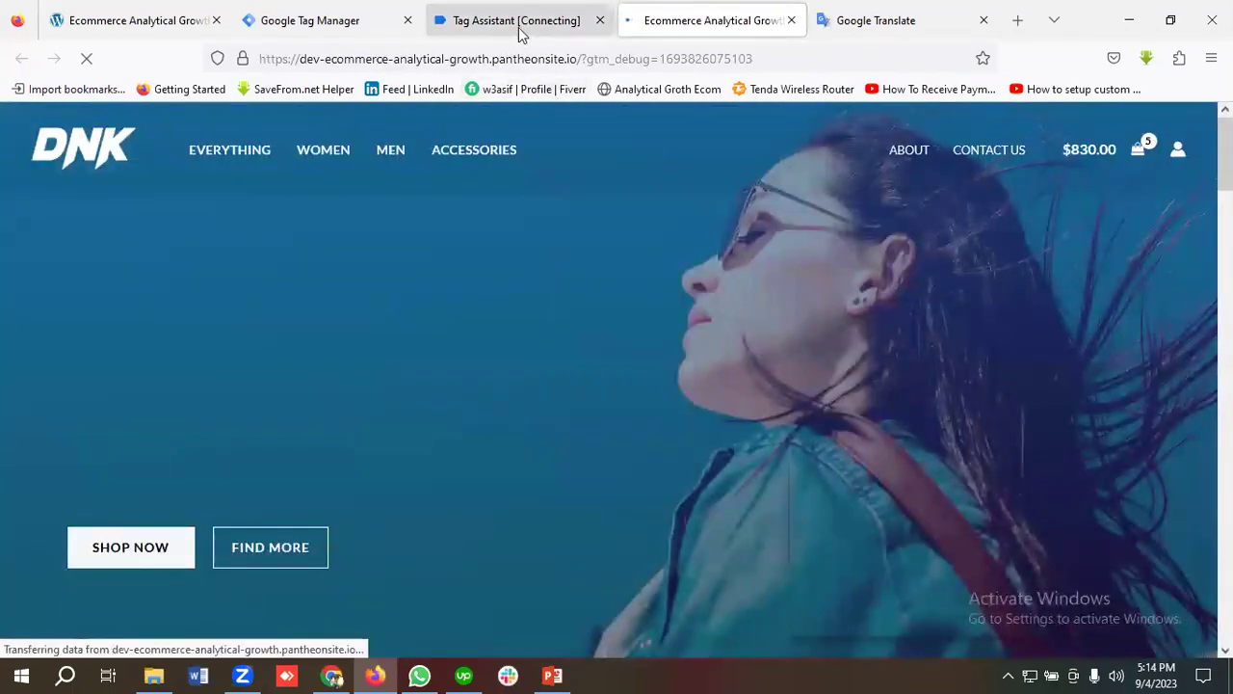
{"action": "left_click", "coordinate": [520, 21]}
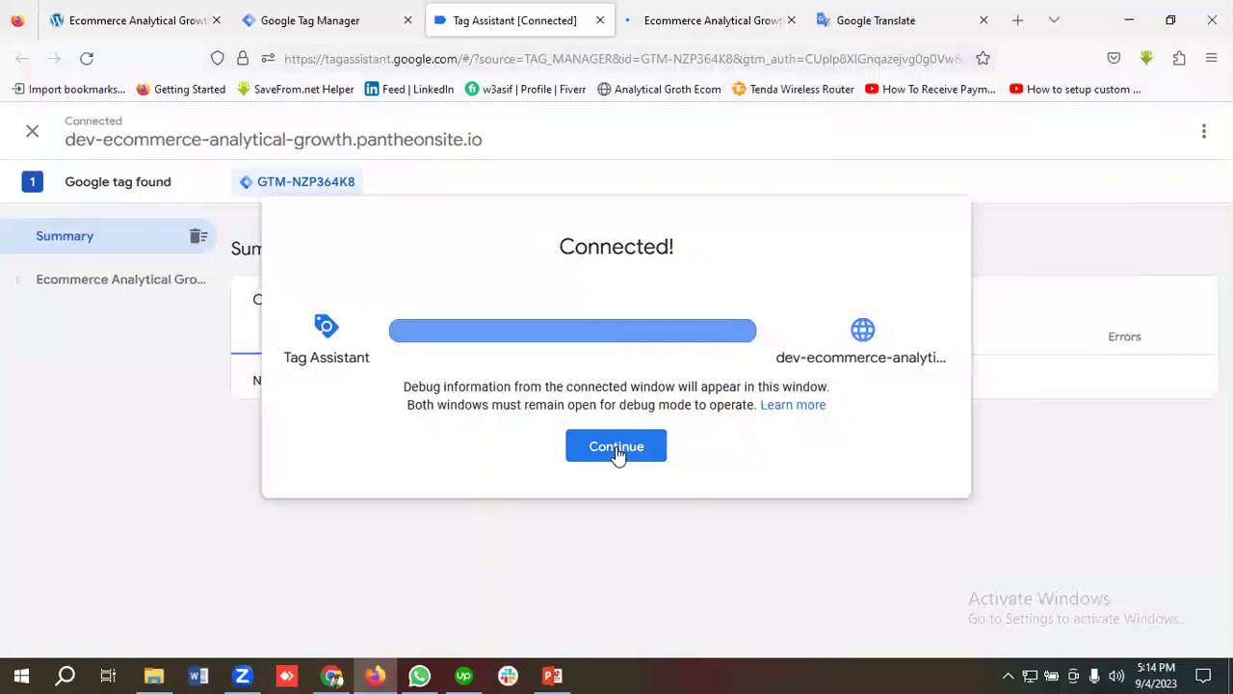
Open the DNK Blue Shoes product page from the store's Featured Products.
{"action": "left_click", "coordinate": [619, 451]}
{"action": "left_click", "coordinate": [688, 31]}
{"action": "scroll", "coordinate": [371, 320], "scroll_direction": "down", "scroll_amount": 5}
{"action": "scroll", "coordinate": [376, 347], "scroll_direction": "down", "scroll_amount": 10}
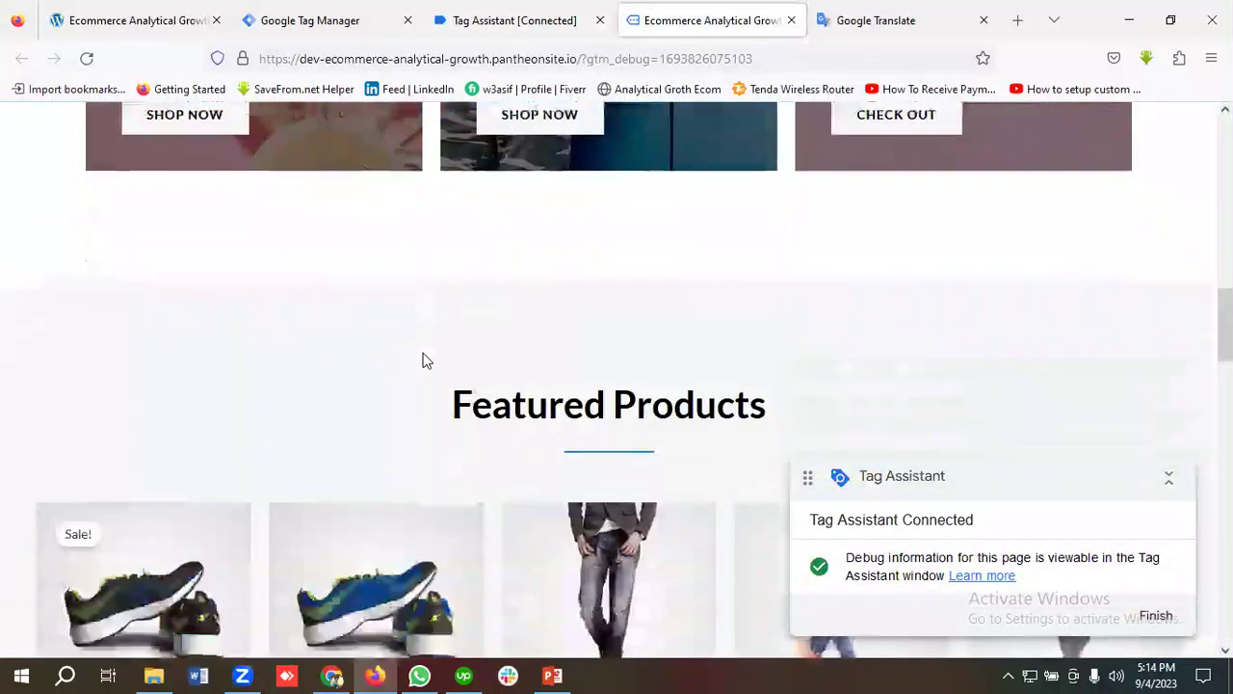
{"action": "left_click", "coordinate": [378, 383]}
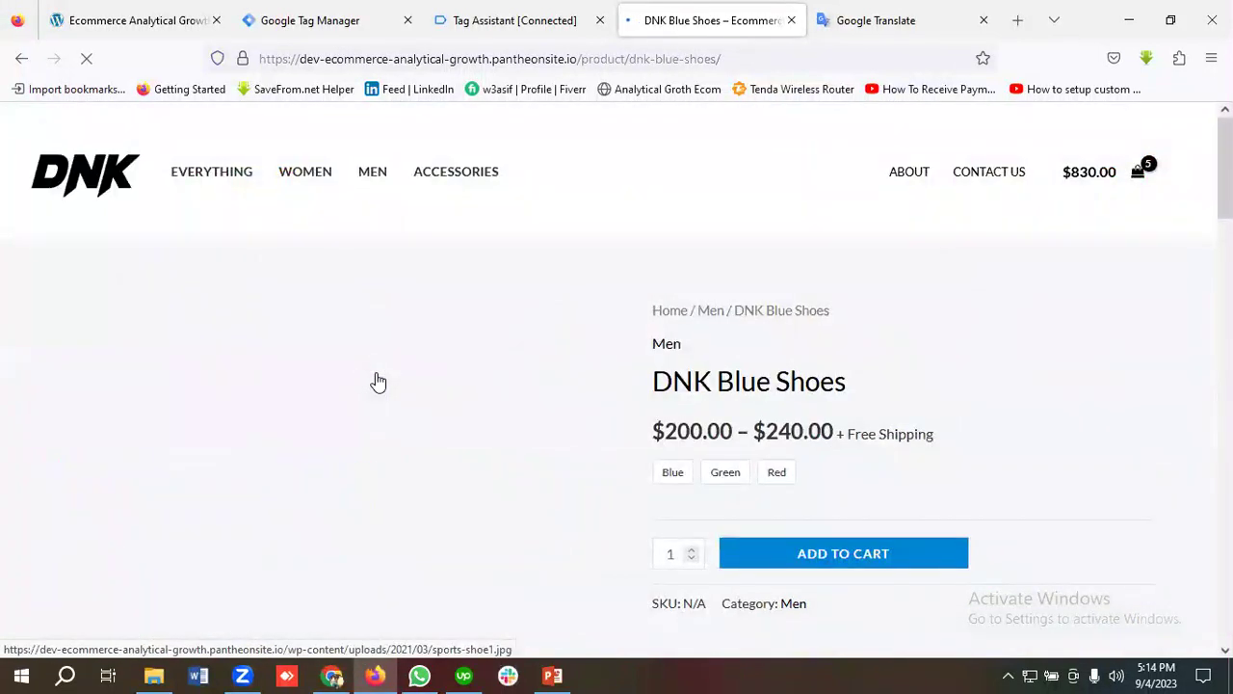
Add the Blue variant of DNK Blue Shoes to the cart and view the cart.
{"action": "scroll", "coordinate": [737, 344], "scroll_direction": "down", "scroll_amount": 3}
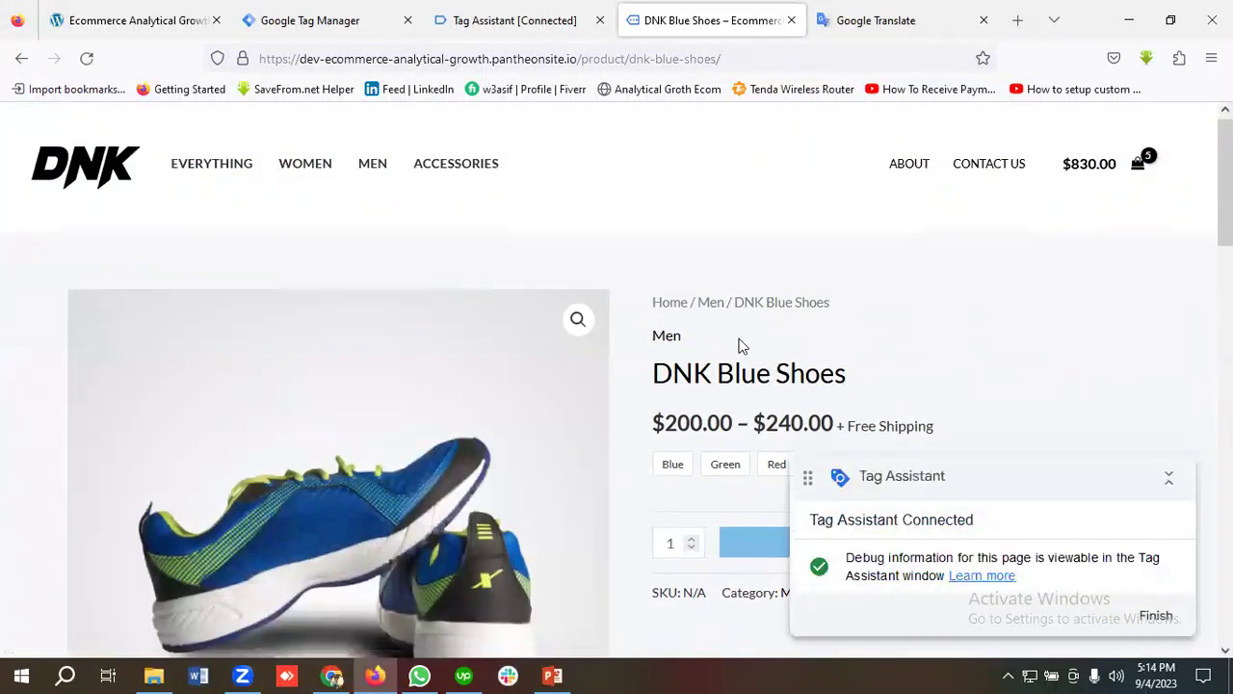
{"action": "left_click", "coordinate": [677, 297]}
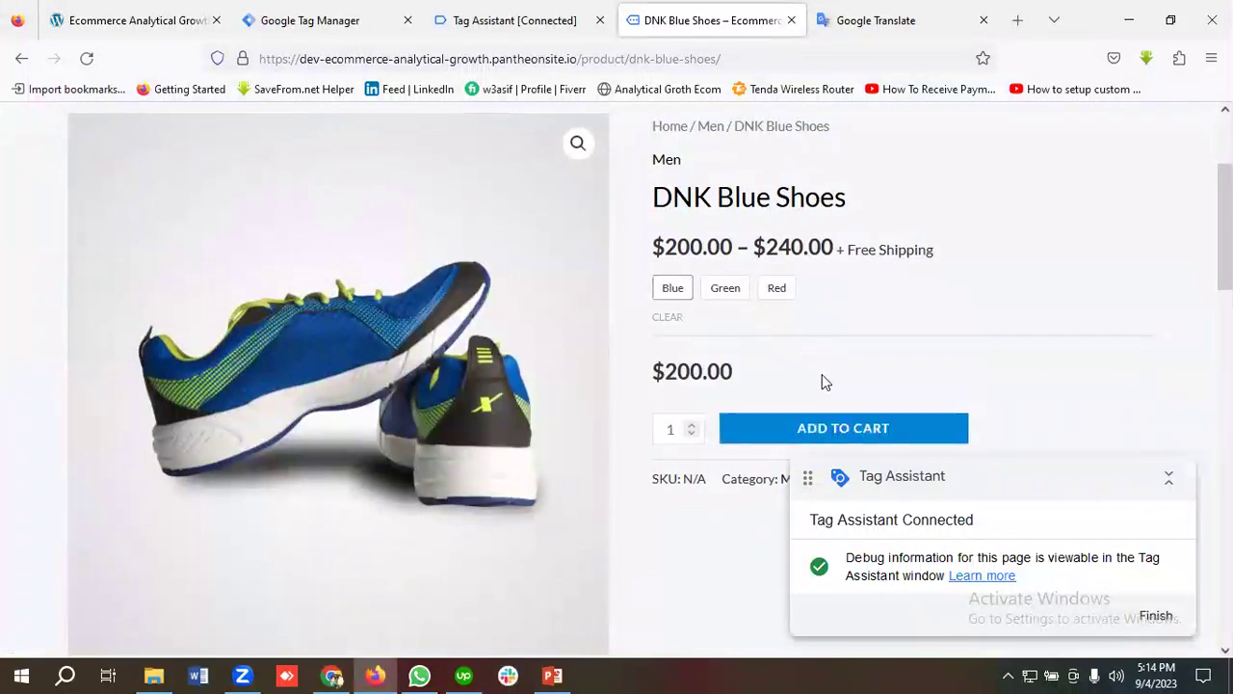
{"action": "scroll", "coordinate": [822, 375], "scroll_direction": "down", "scroll_amount": 2}
{"action": "left_click", "coordinate": [826, 339]}
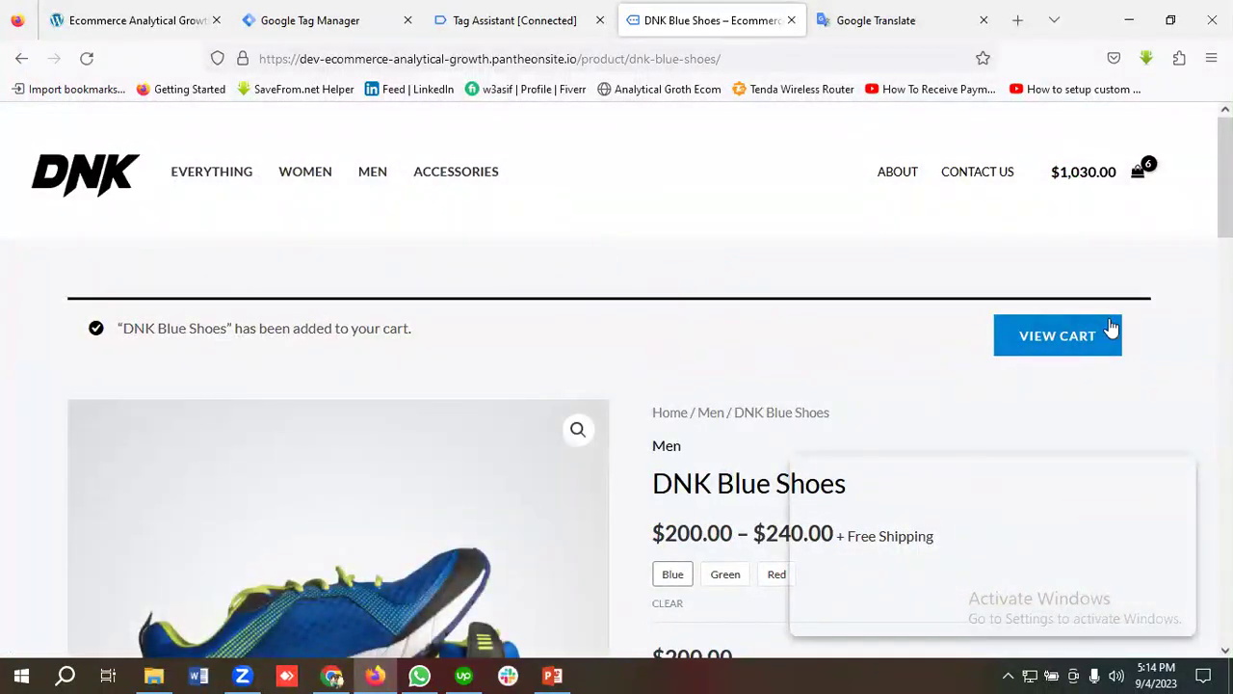
{"action": "left_click", "coordinate": [1055, 347]}
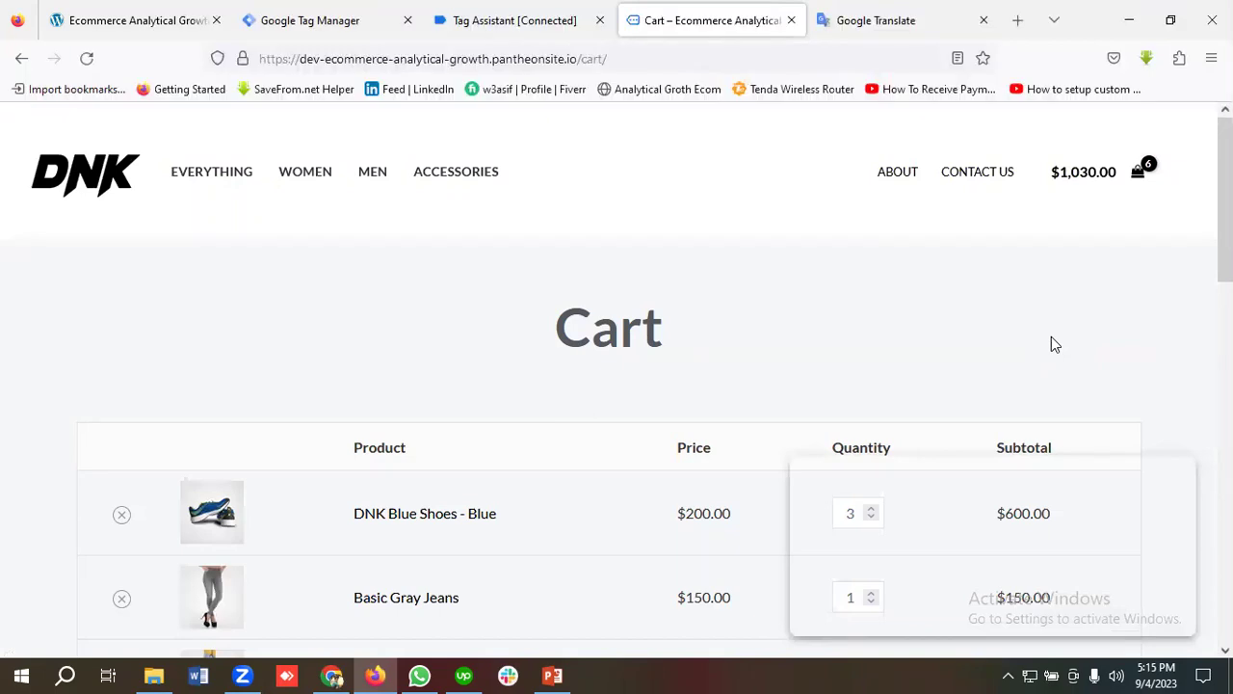
Select the 41 view_cart event and scroll its Variables to the DNK Blue Shoes items.
{"action": "left_click", "coordinate": [525, 18]}
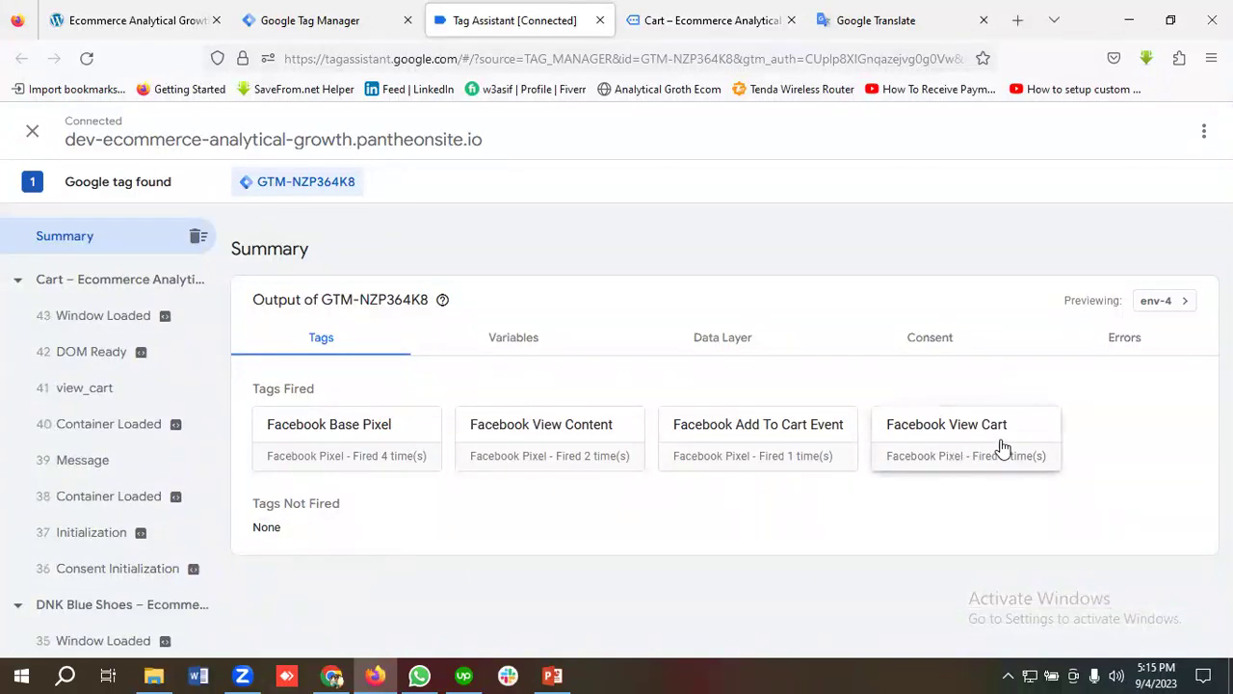
{"action": "left_click", "coordinate": [74, 395]}
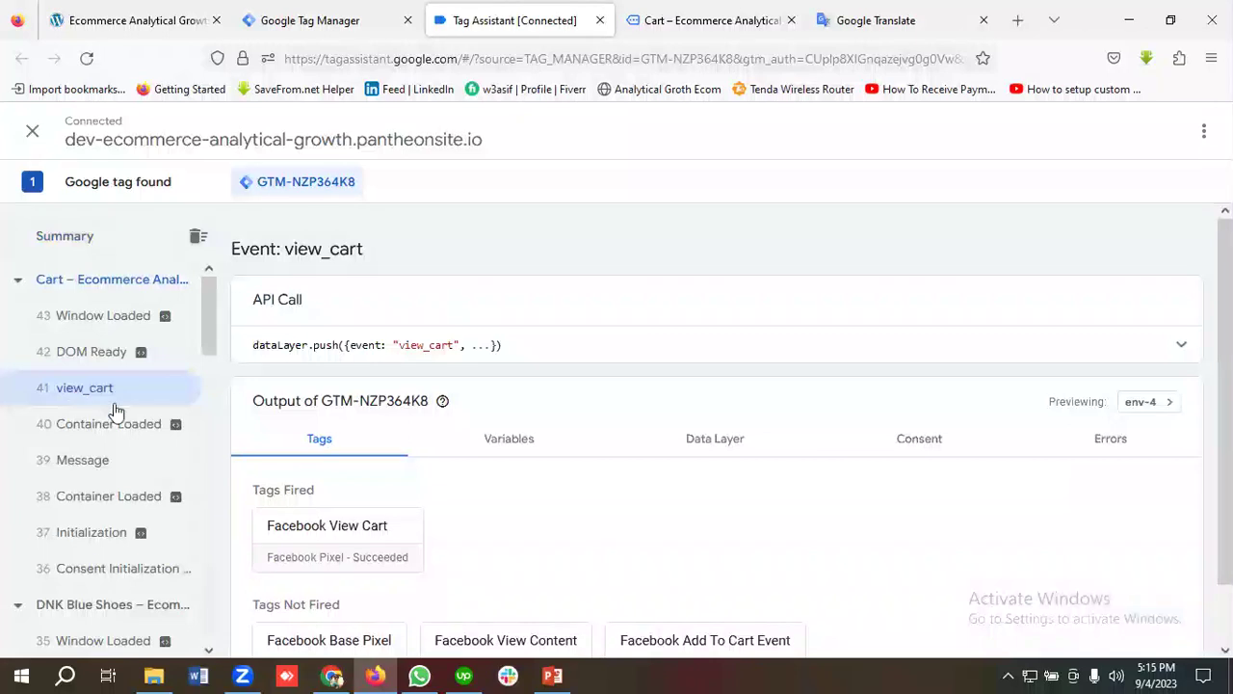
{"action": "left_click", "coordinate": [505, 446]}
{"action": "scroll", "coordinate": [611, 449], "scroll_direction": "down", "scroll_amount": 2}
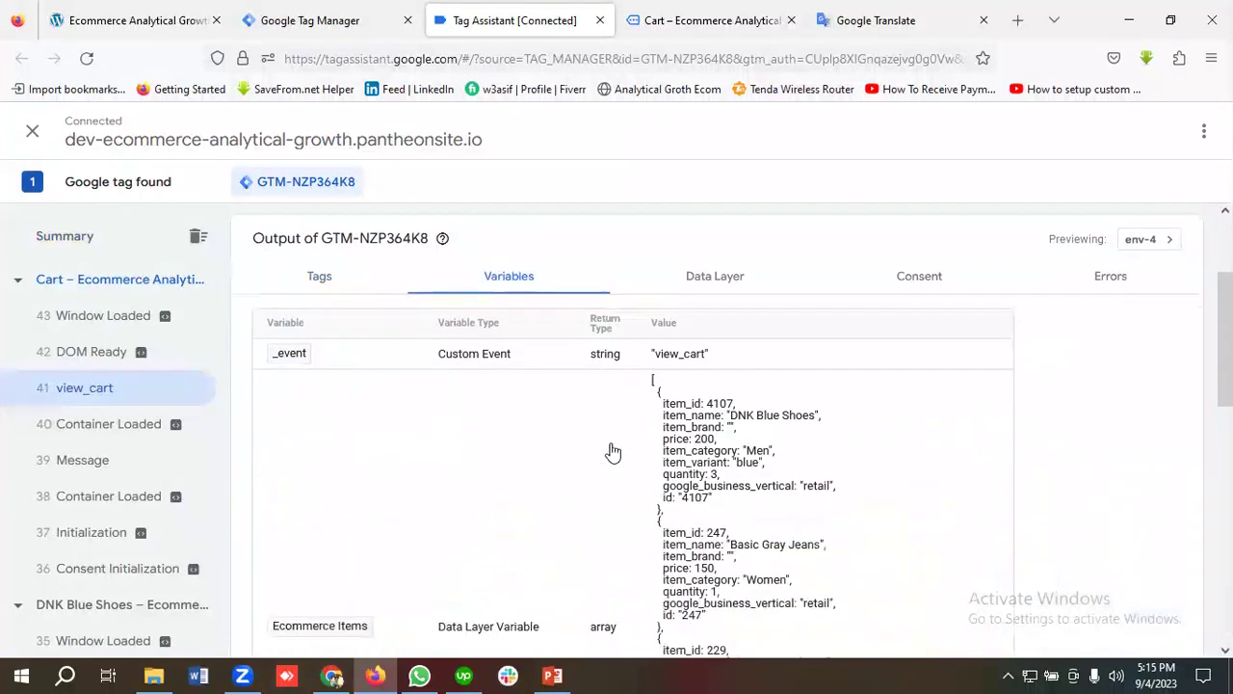
{"action": "scroll", "coordinate": [540, 486], "scroll_direction": "down", "scroll_amount": 1}
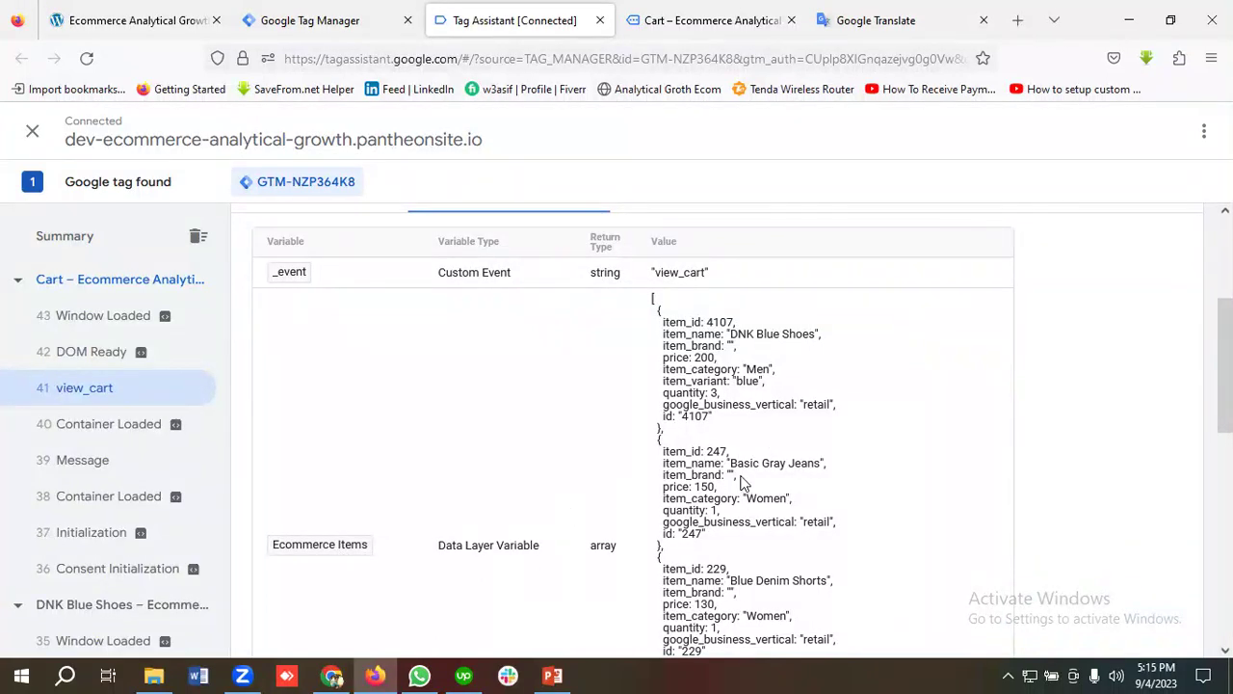
{"action": "scroll", "coordinate": [742, 482], "scroll_direction": "down", "scroll_amount": 5}
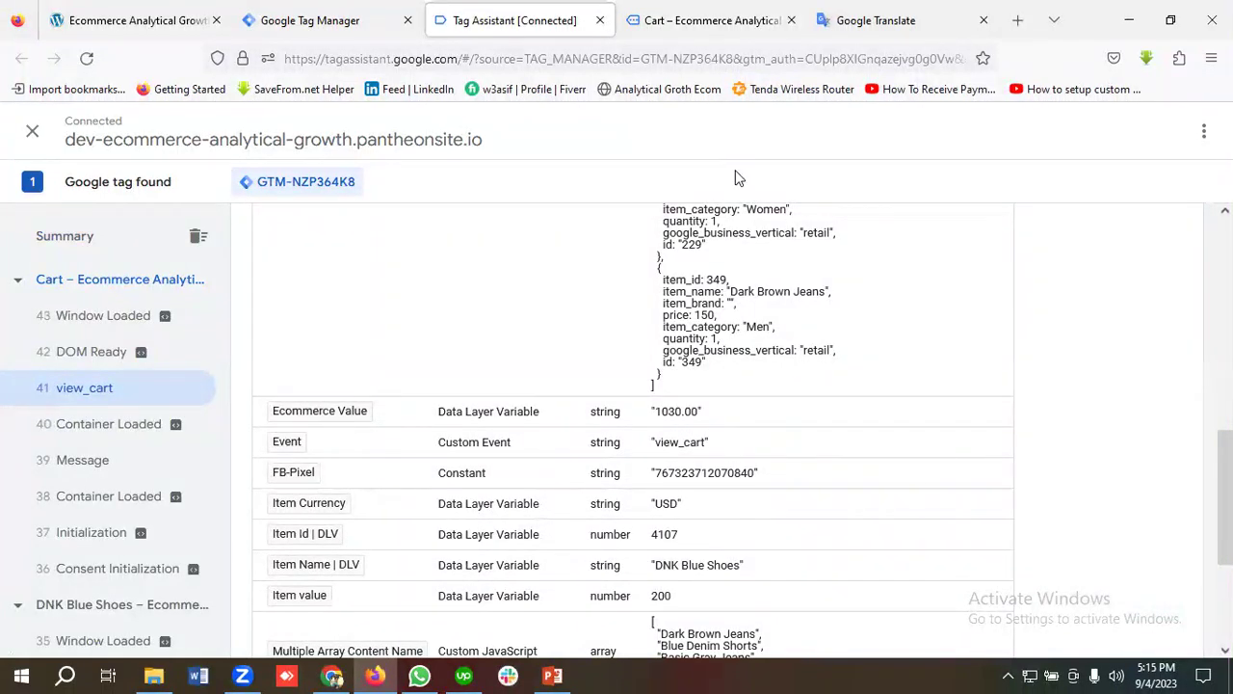
Review the cart's product table, then compare it with the view_cart variables.
{"action": "left_click", "coordinate": [742, 10]}
{"action": "scroll", "coordinate": [953, 273], "scroll_direction": "down", "scroll_amount": 1}
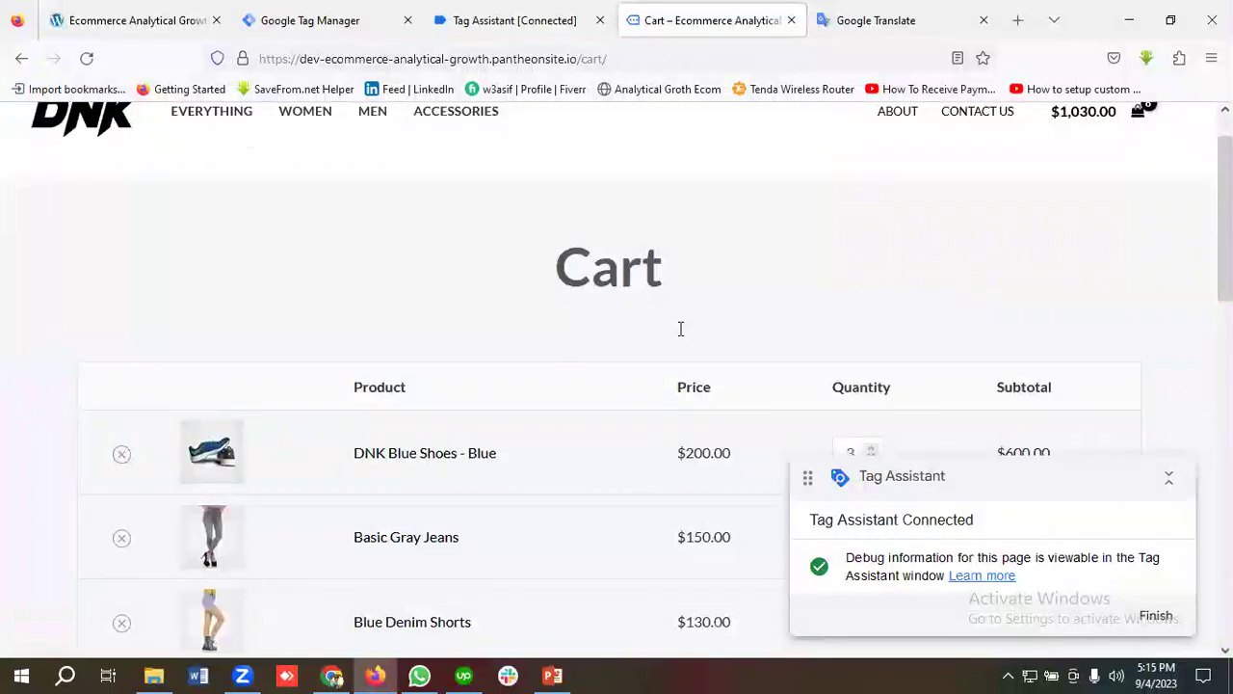
{"action": "scroll", "coordinate": [867, 356], "scroll_direction": "down", "scroll_amount": 5}
{"action": "scroll", "coordinate": [811, 369], "scroll_direction": "down", "scroll_amount": 2}
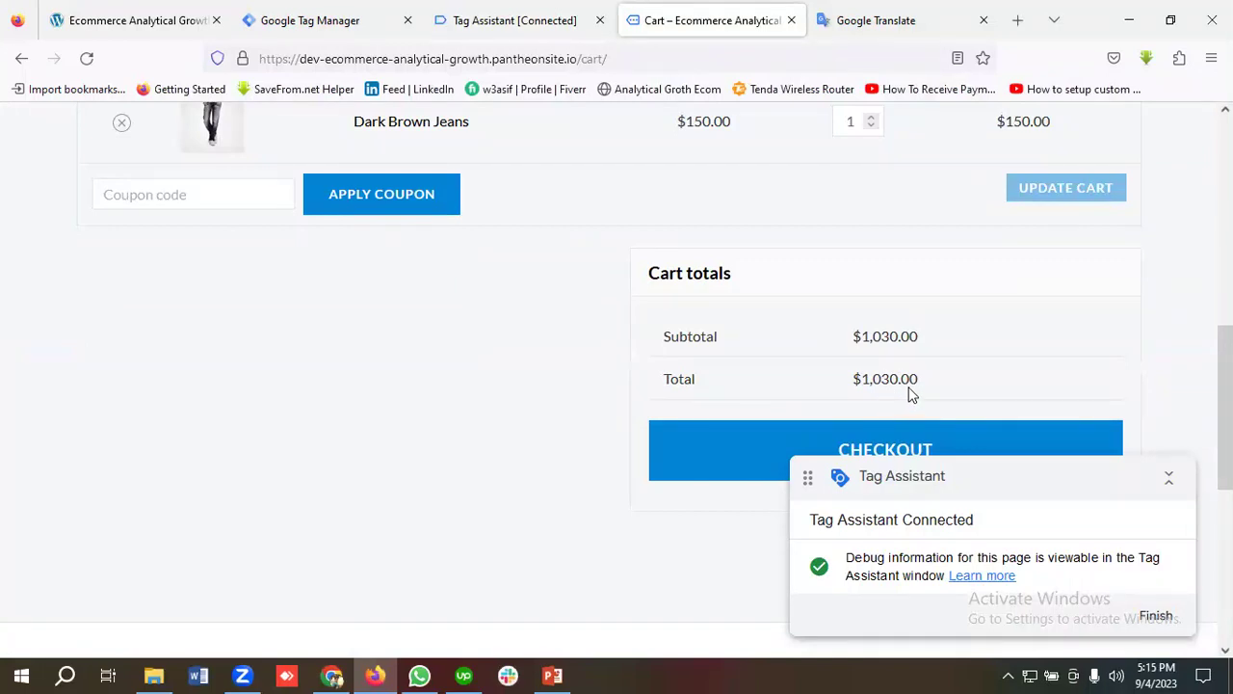
{"action": "left_click", "coordinate": [508, 20]}
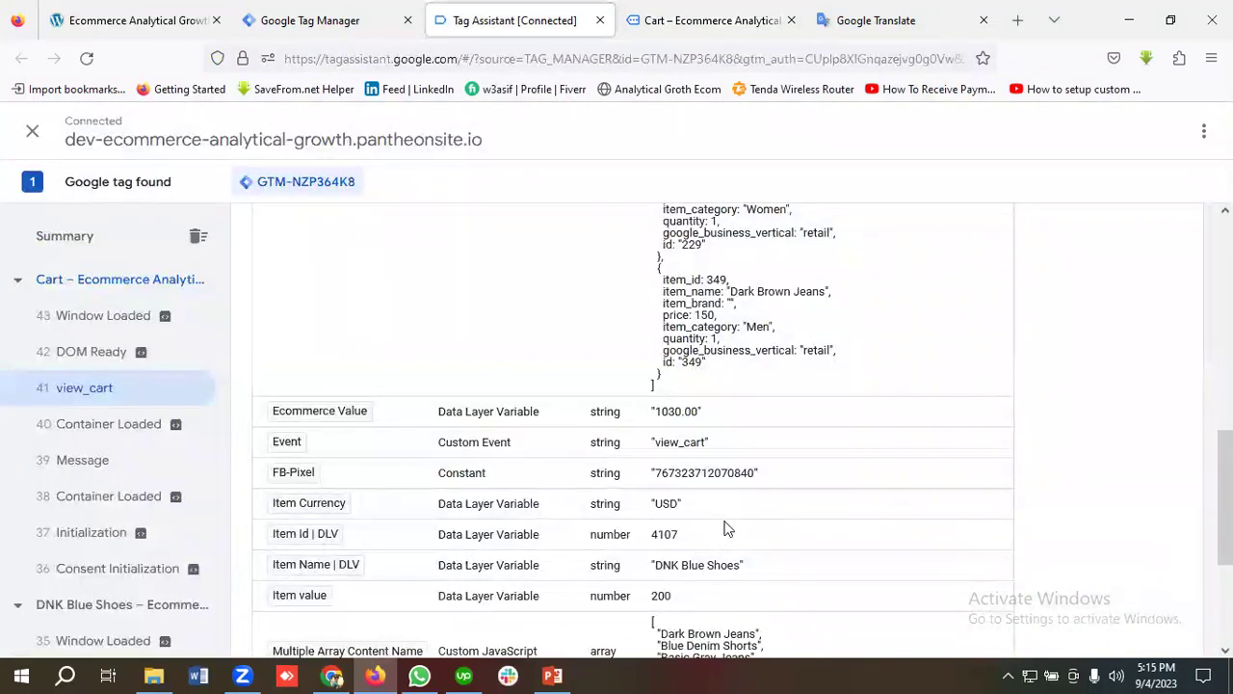
Recheck the $1,030.00 cart total and return to the Tag Assistant debug view.
{"action": "left_click", "coordinate": [663, 17]}
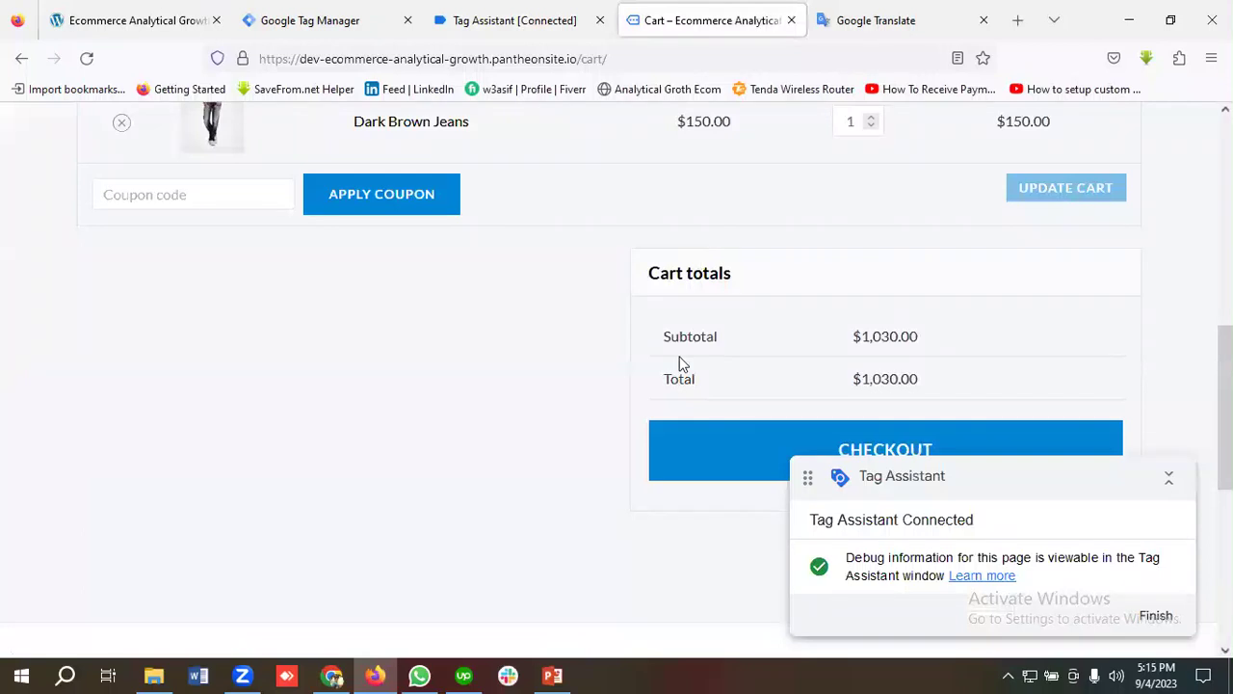
{"action": "scroll", "coordinate": [459, 418], "scroll_direction": "up", "scroll_amount": 5}
{"action": "scroll", "coordinate": [880, 372], "scroll_direction": "down", "scroll_amount": 1}
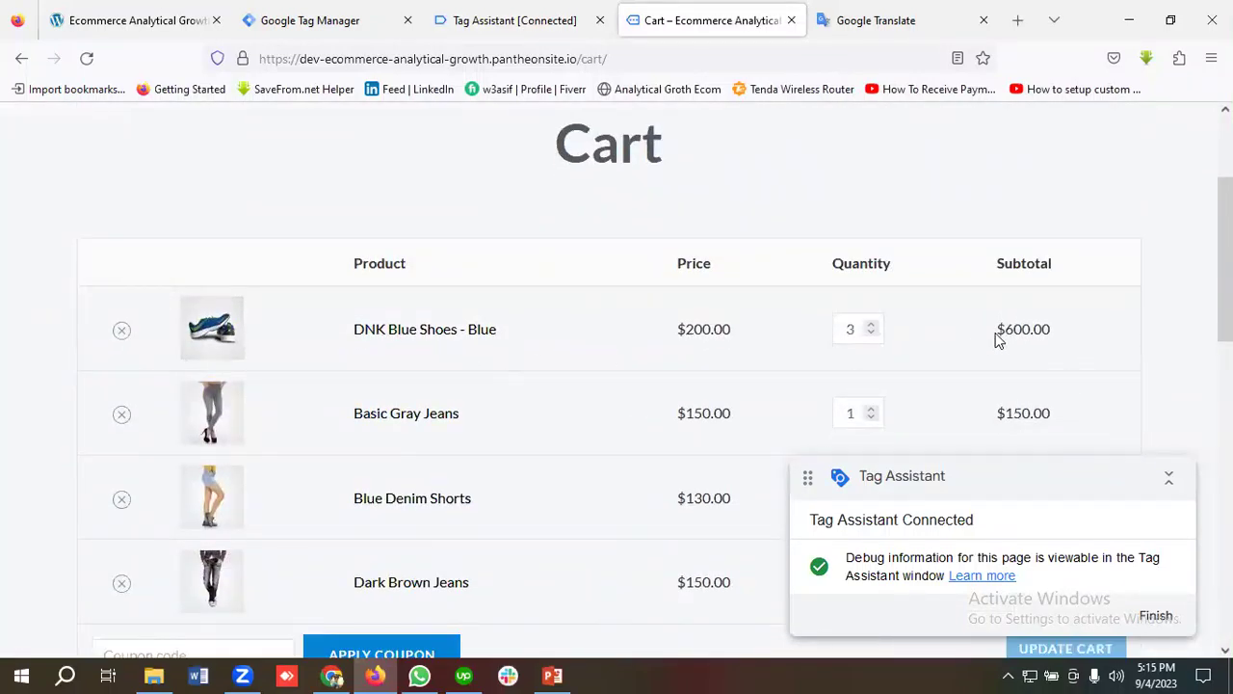
{"action": "scroll", "coordinate": [1046, 375], "scroll_direction": "down", "scroll_amount": 3}
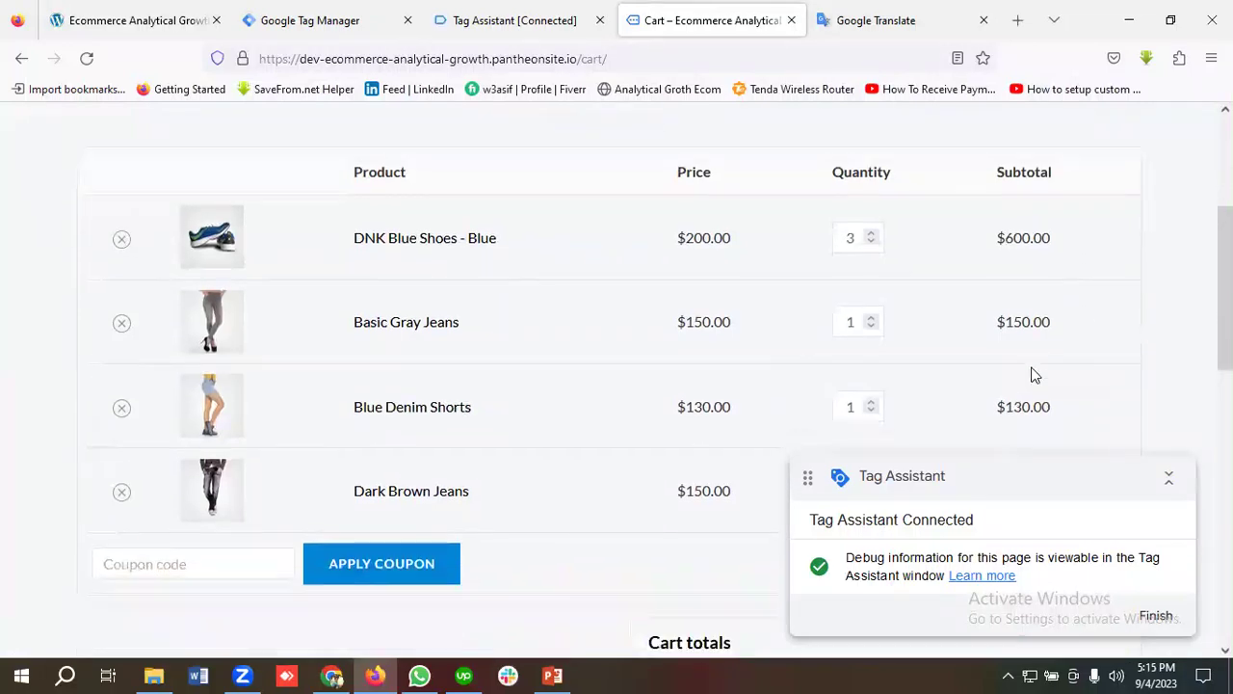
{"action": "scroll", "coordinate": [839, 363], "scroll_direction": "down", "scroll_amount": 3}
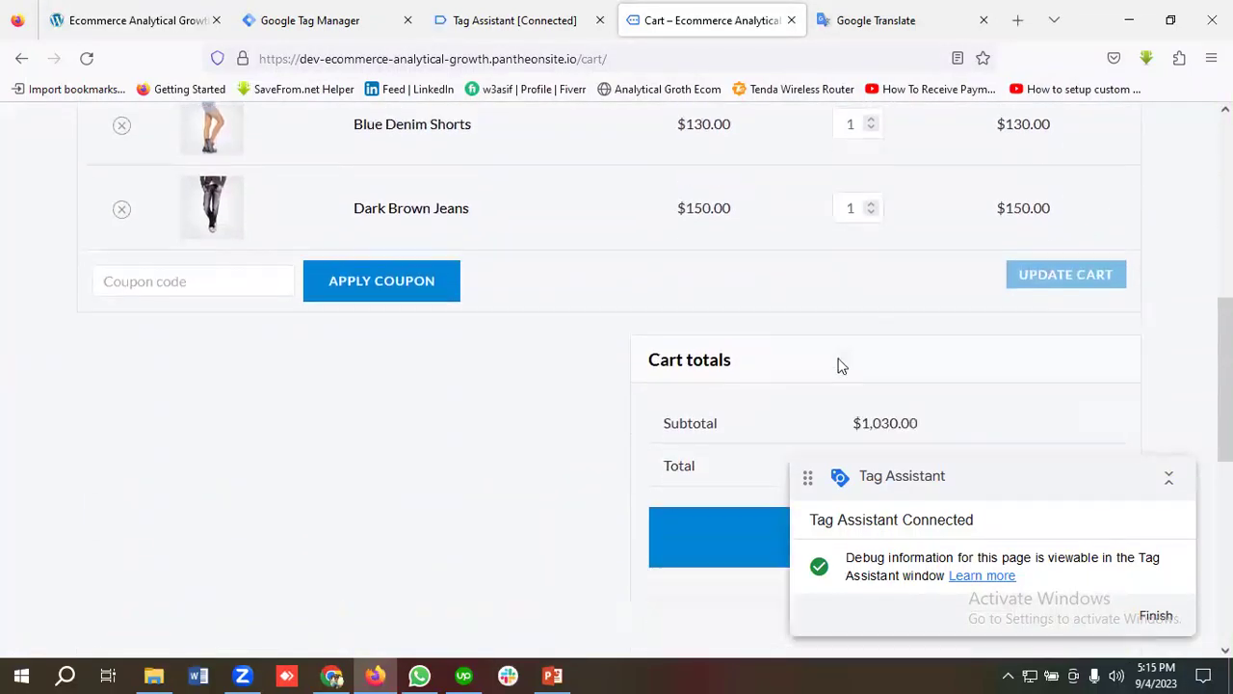
{"action": "scroll", "coordinate": [917, 375], "scroll_direction": "up", "scroll_amount": 1}
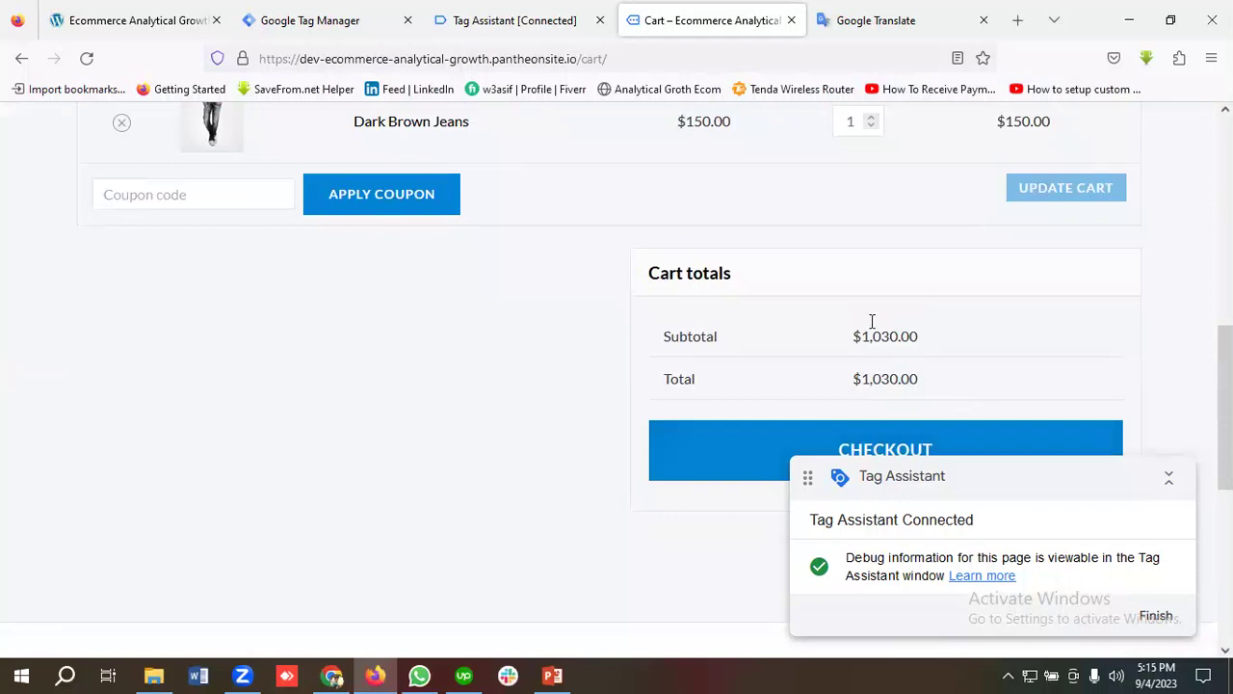
{"action": "key", "text": "ctrl+shift+Tab"}
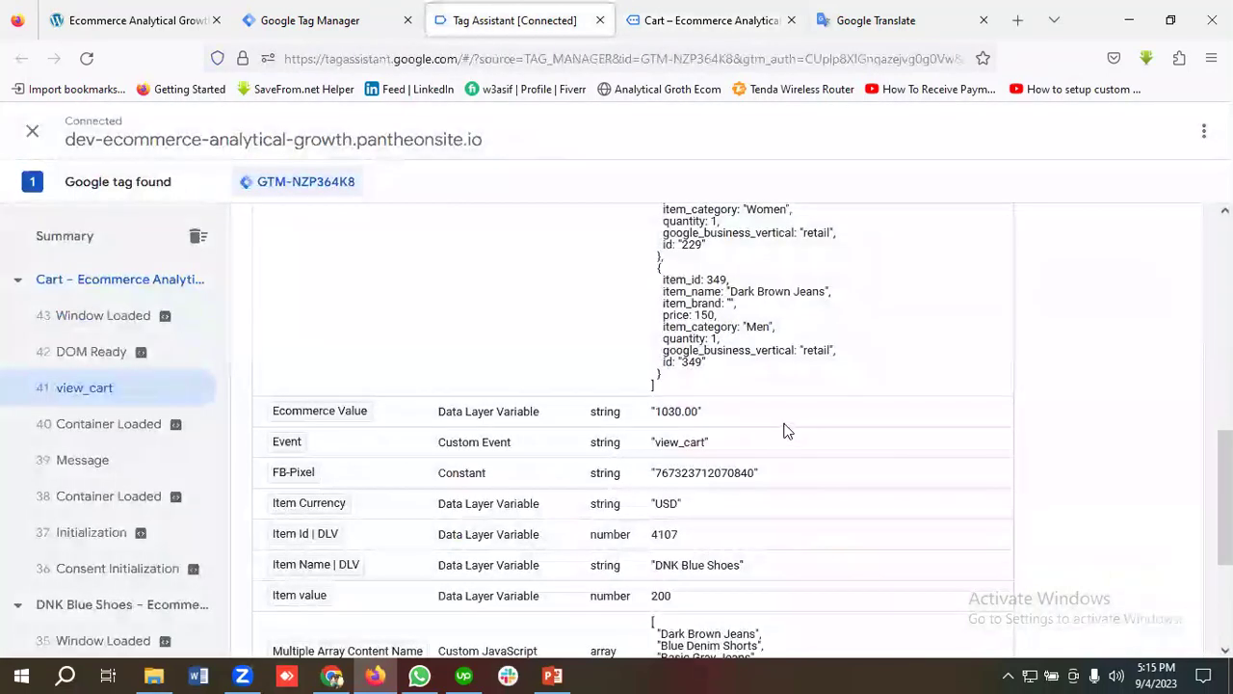
{"action": "scroll", "coordinate": [786, 427], "scroll_direction": "down", "scroll_amount": 2}
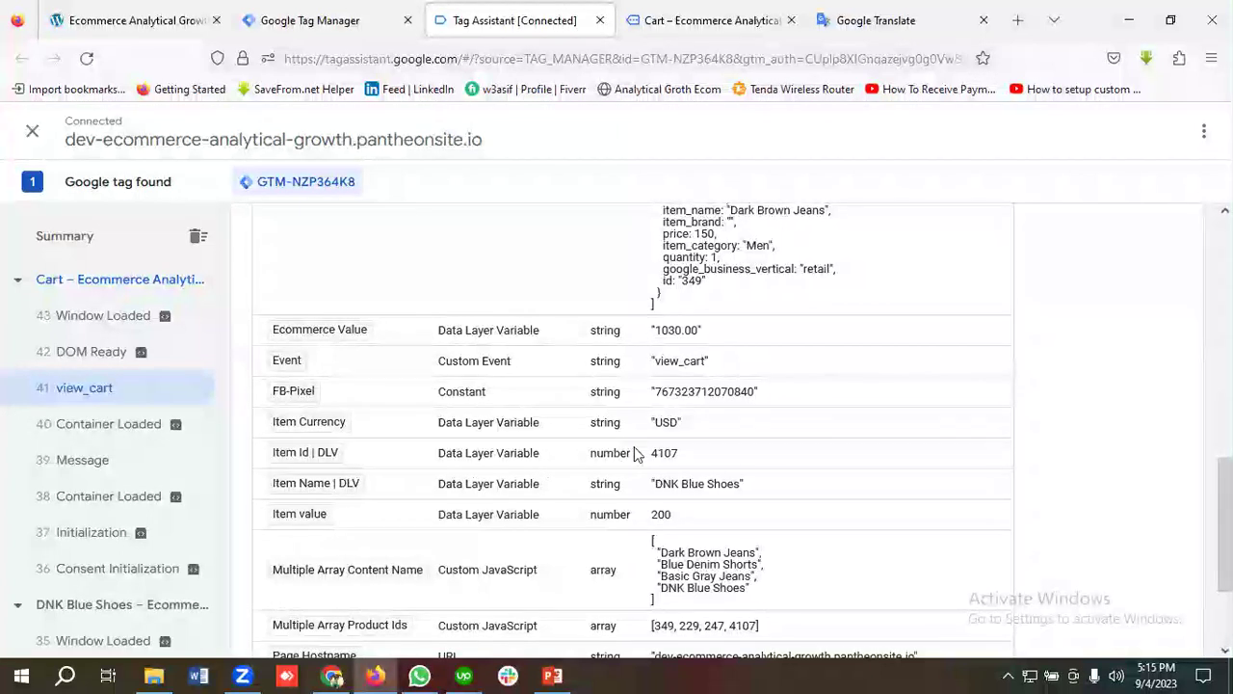
{"action": "scroll", "coordinate": [458, 484], "scroll_direction": "down", "scroll_amount": 2}
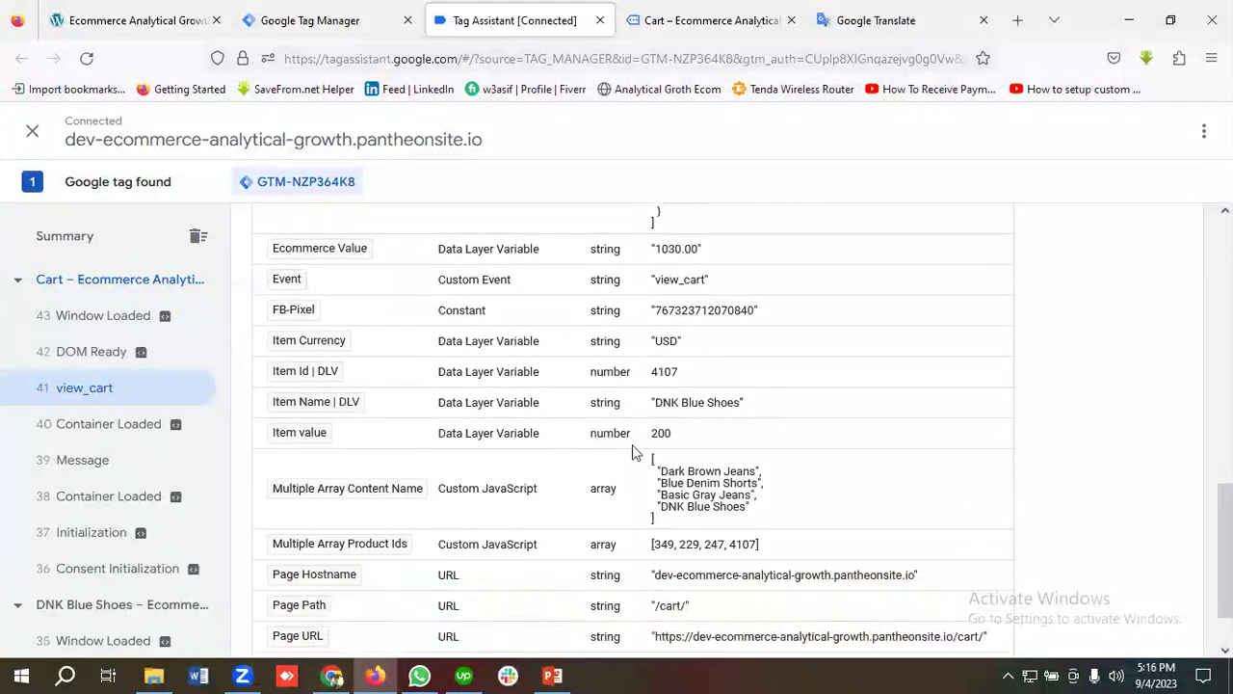
{"action": "scroll", "coordinate": [361, 486], "scroll_direction": "down", "scroll_amount": 2}
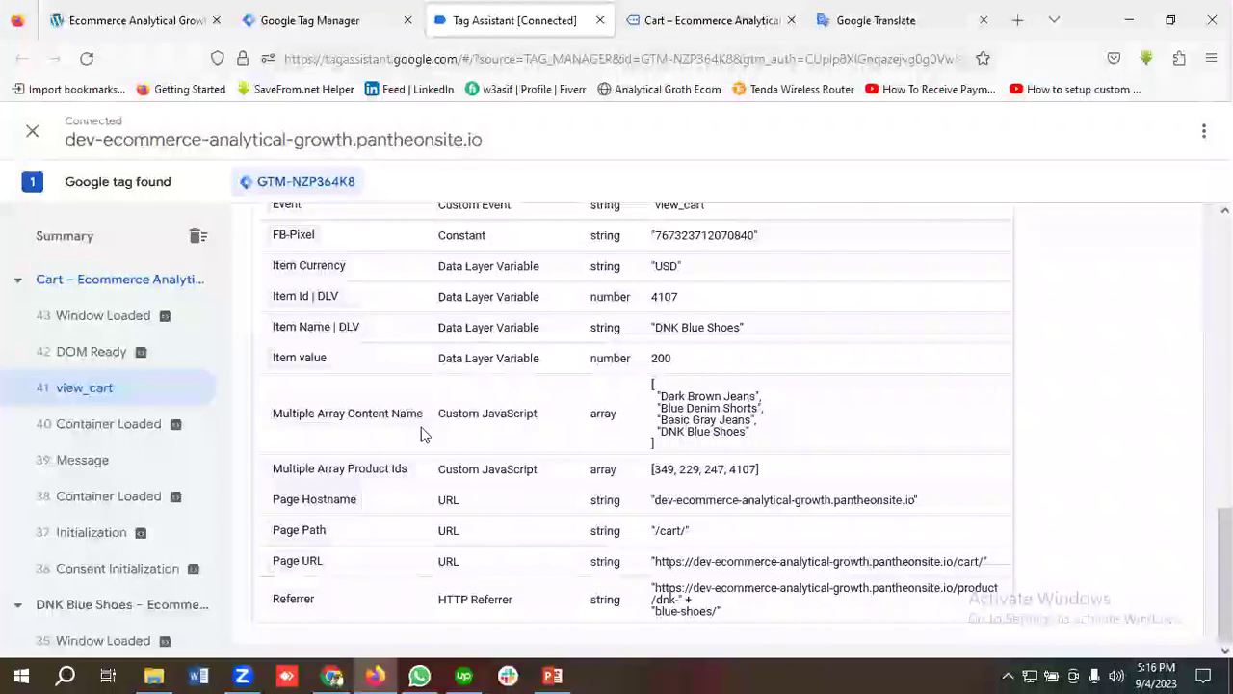
{"action": "left_click_drag", "start_coordinate": [703, 435], "coordinate": [661, 394]}
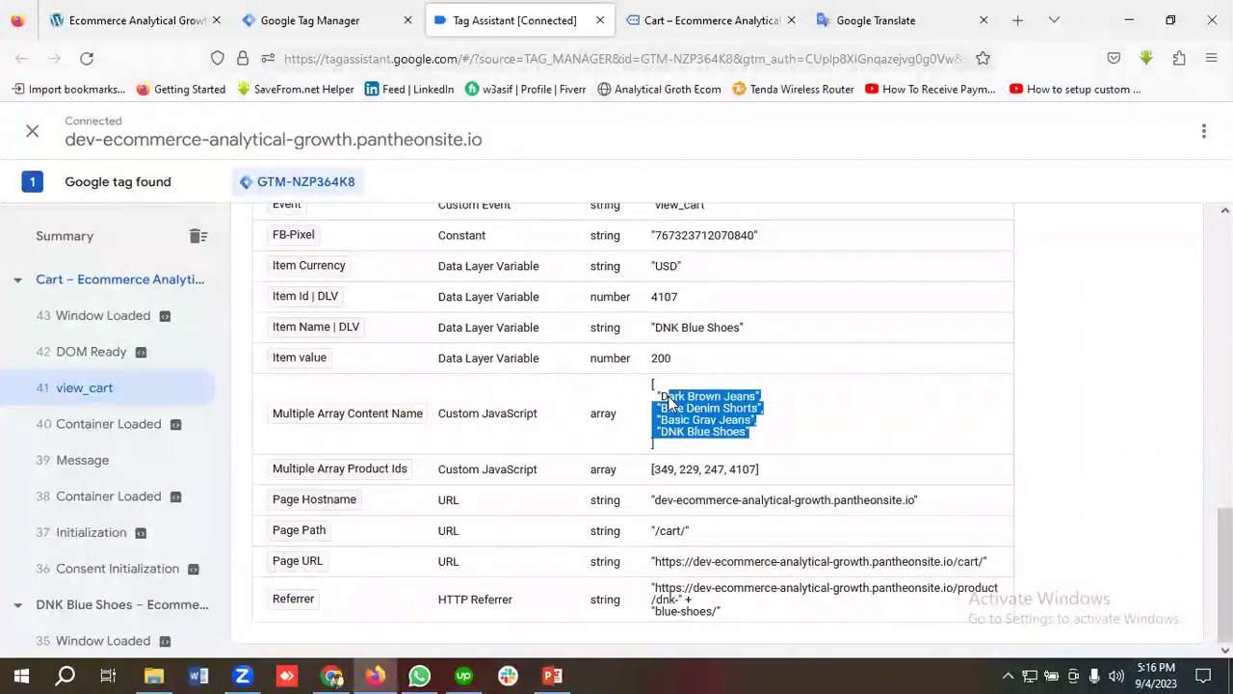
{"action": "left_click", "coordinate": [729, 431]}
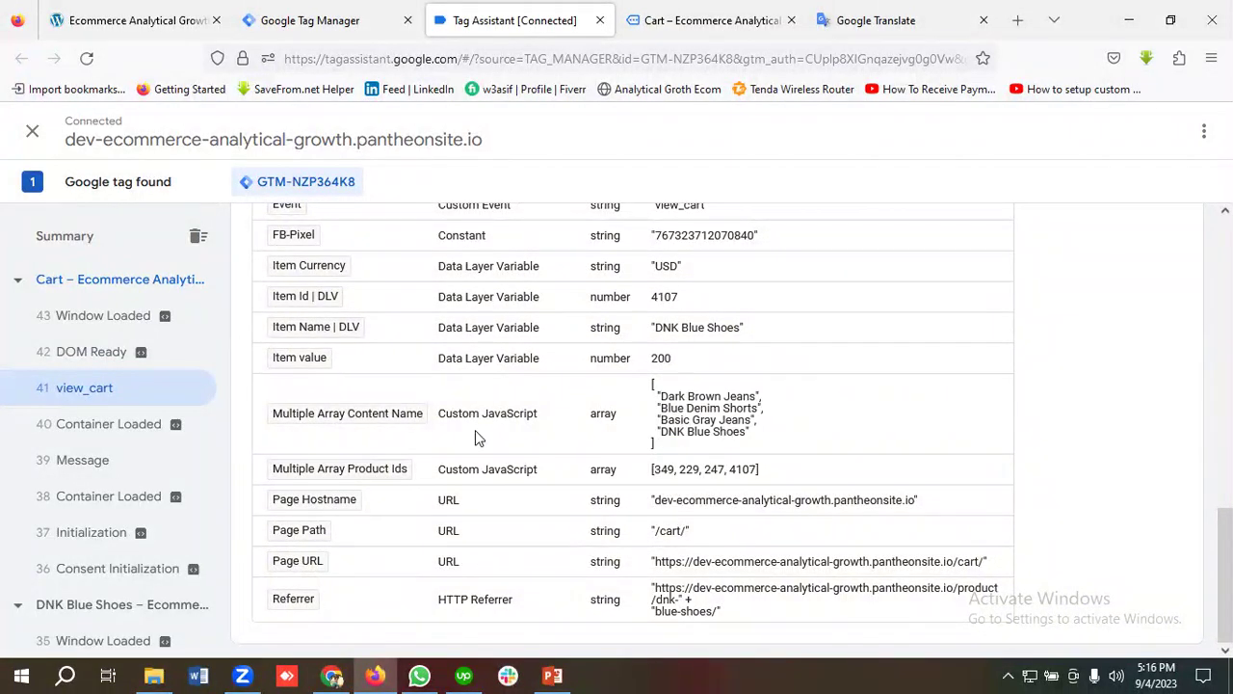
{"action": "left_click_drag", "start_coordinate": [757, 445], "coordinate": [655, 391]}
{"action": "left_click", "coordinate": [826, 418]}
{"action": "left_click_drag", "start_coordinate": [764, 469], "coordinate": [648, 476]}
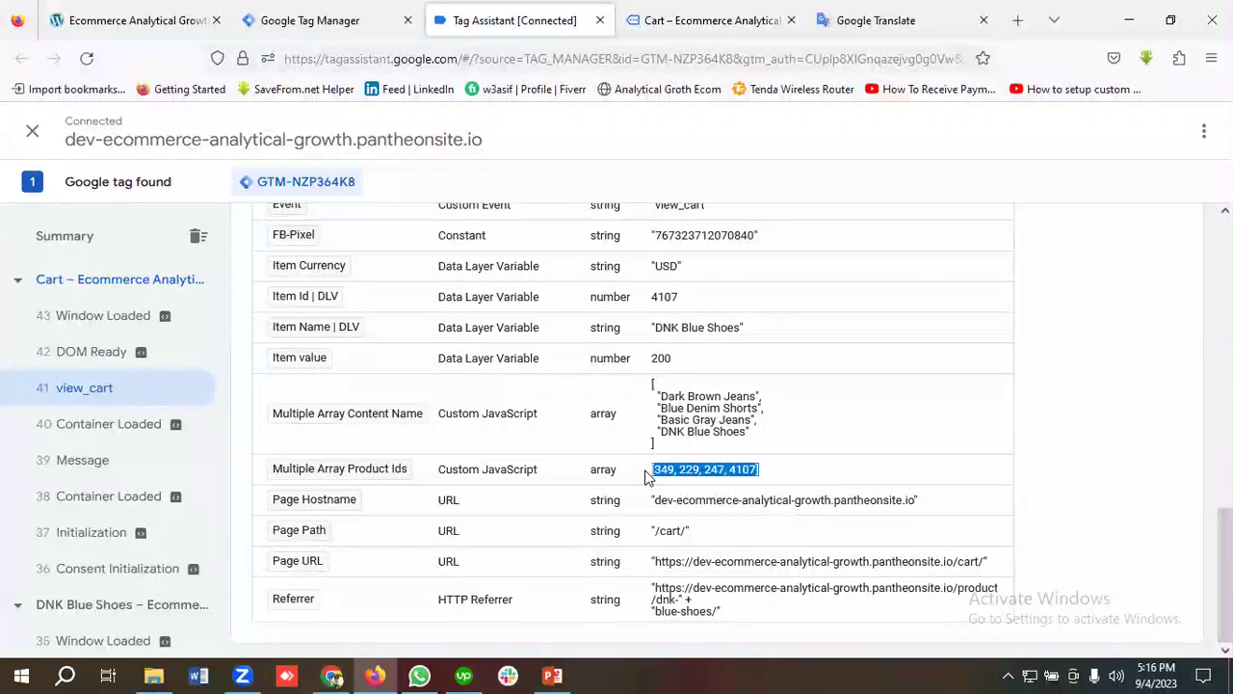
{"action": "left_click", "coordinate": [715, 472]}
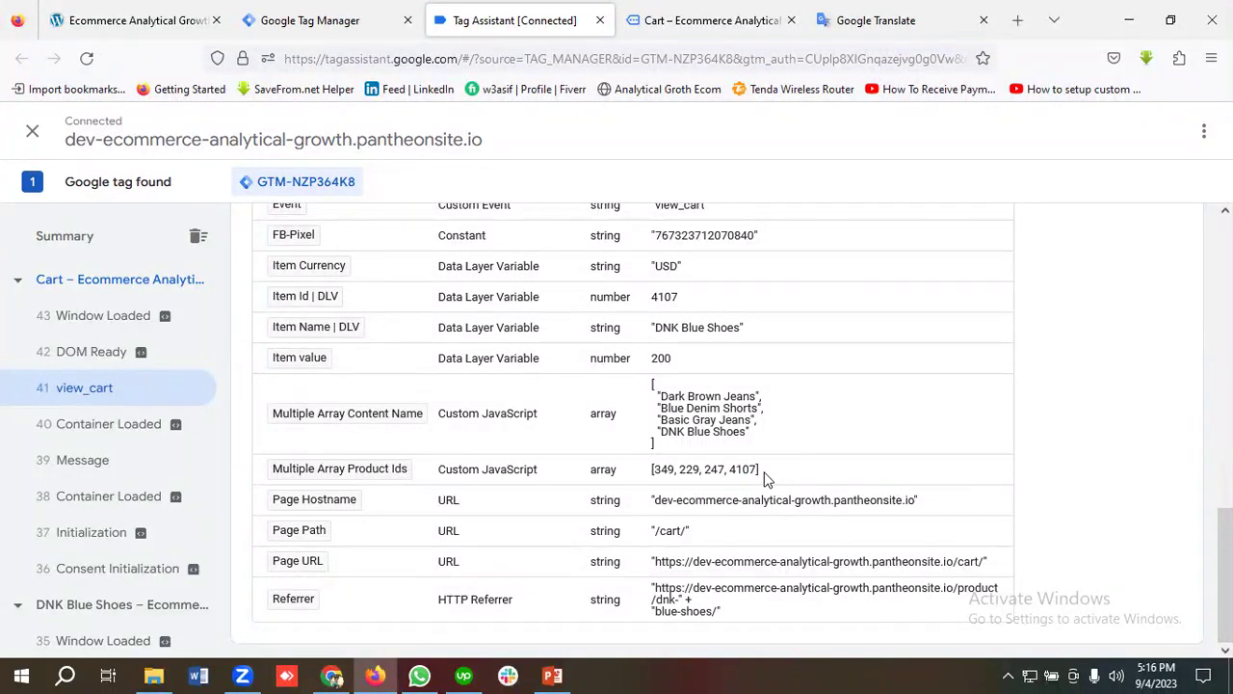
{"action": "scroll", "coordinate": [710, 511], "scroll_direction": "up", "scroll_amount": 15}
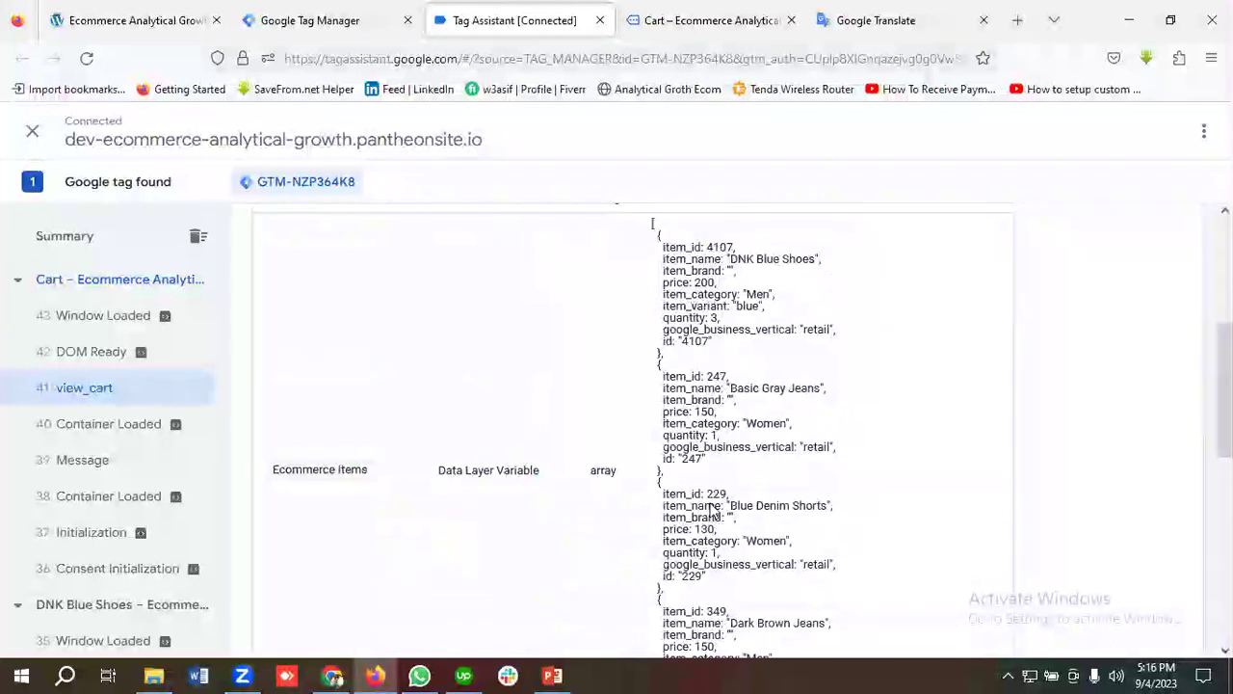
{"action": "scroll", "coordinate": [710, 511], "scroll_direction": "down", "scroll_amount": 12}
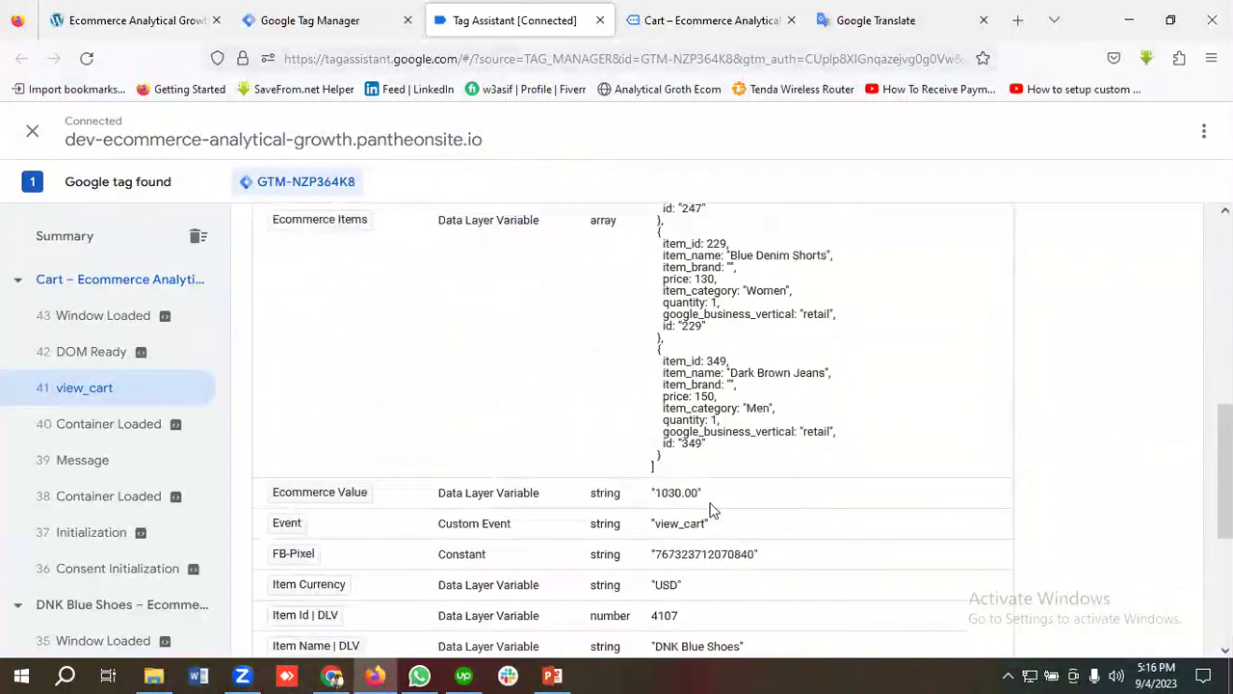
{"action": "scroll", "coordinate": [710, 510], "scroll_direction": "up", "scroll_amount": 5}
{"action": "scroll", "coordinate": [710, 510], "scroll_direction": "up", "scroll_amount": 5}
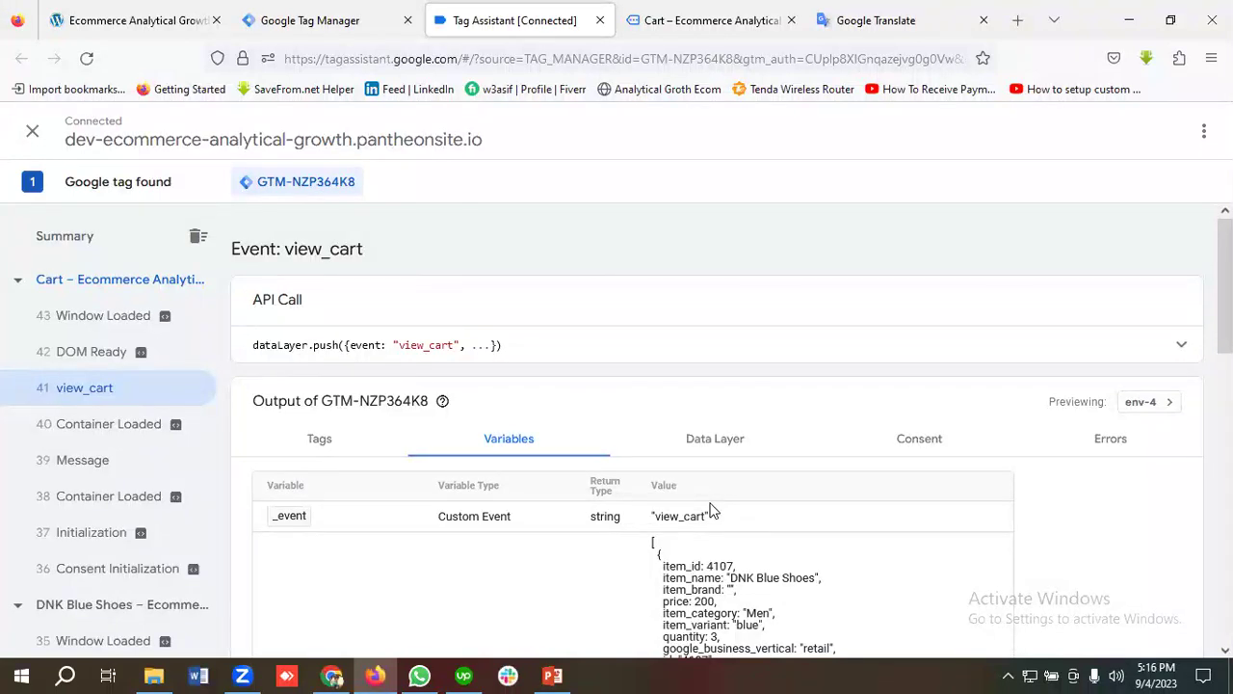
{"action": "scroll", "coordinate": [710, 511], "scroll_direction": "down", "scroll_amount": 8}
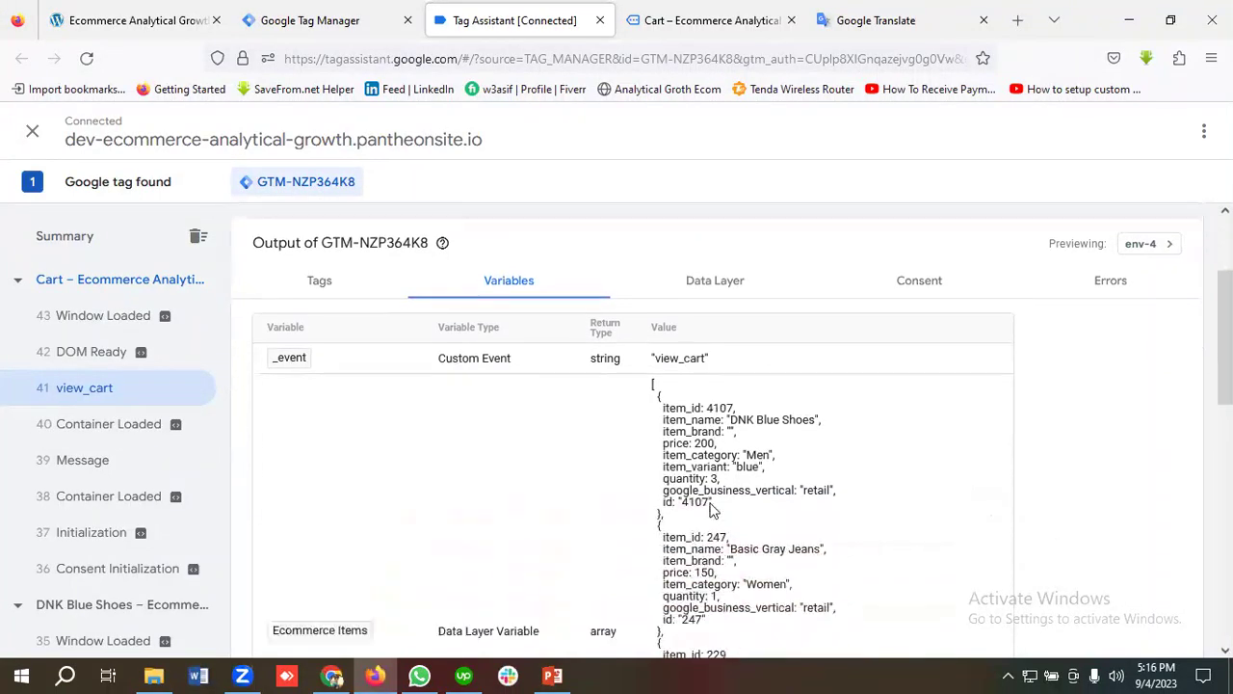
{"action": "scroll", "coordinate": [710, 511], "scroll_direction": "up", "scroll_amount": 4}
{"action": "scroll", "coordinate": [710, 511], "scroll_direction": "up", "scroll_amount": 3}
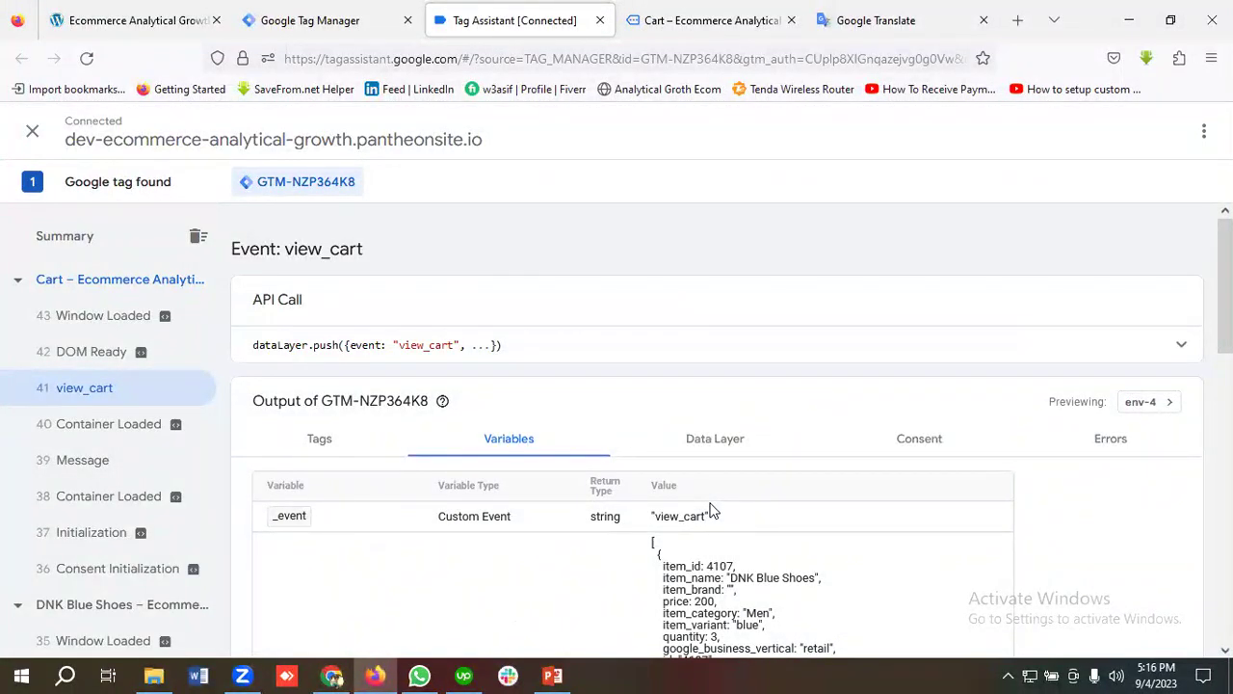
{"action": "scroll", "coordinate": [710, 510], "scroll_direction": "down", "scroll_amount": 10}
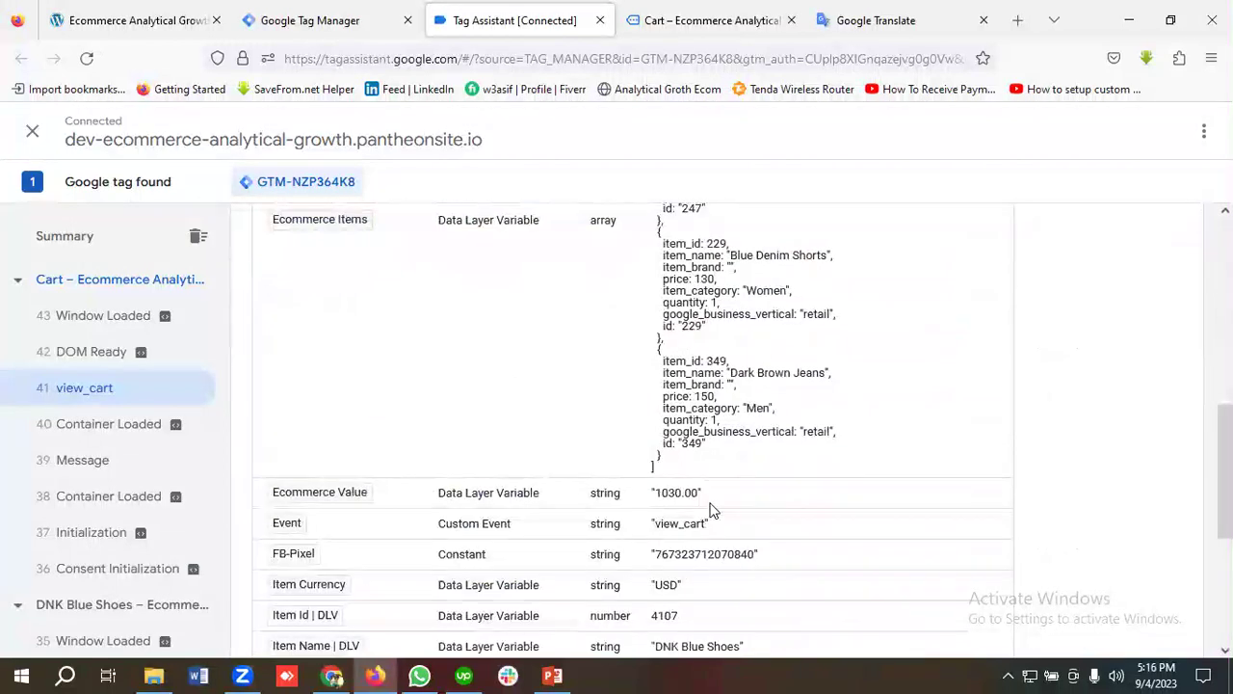